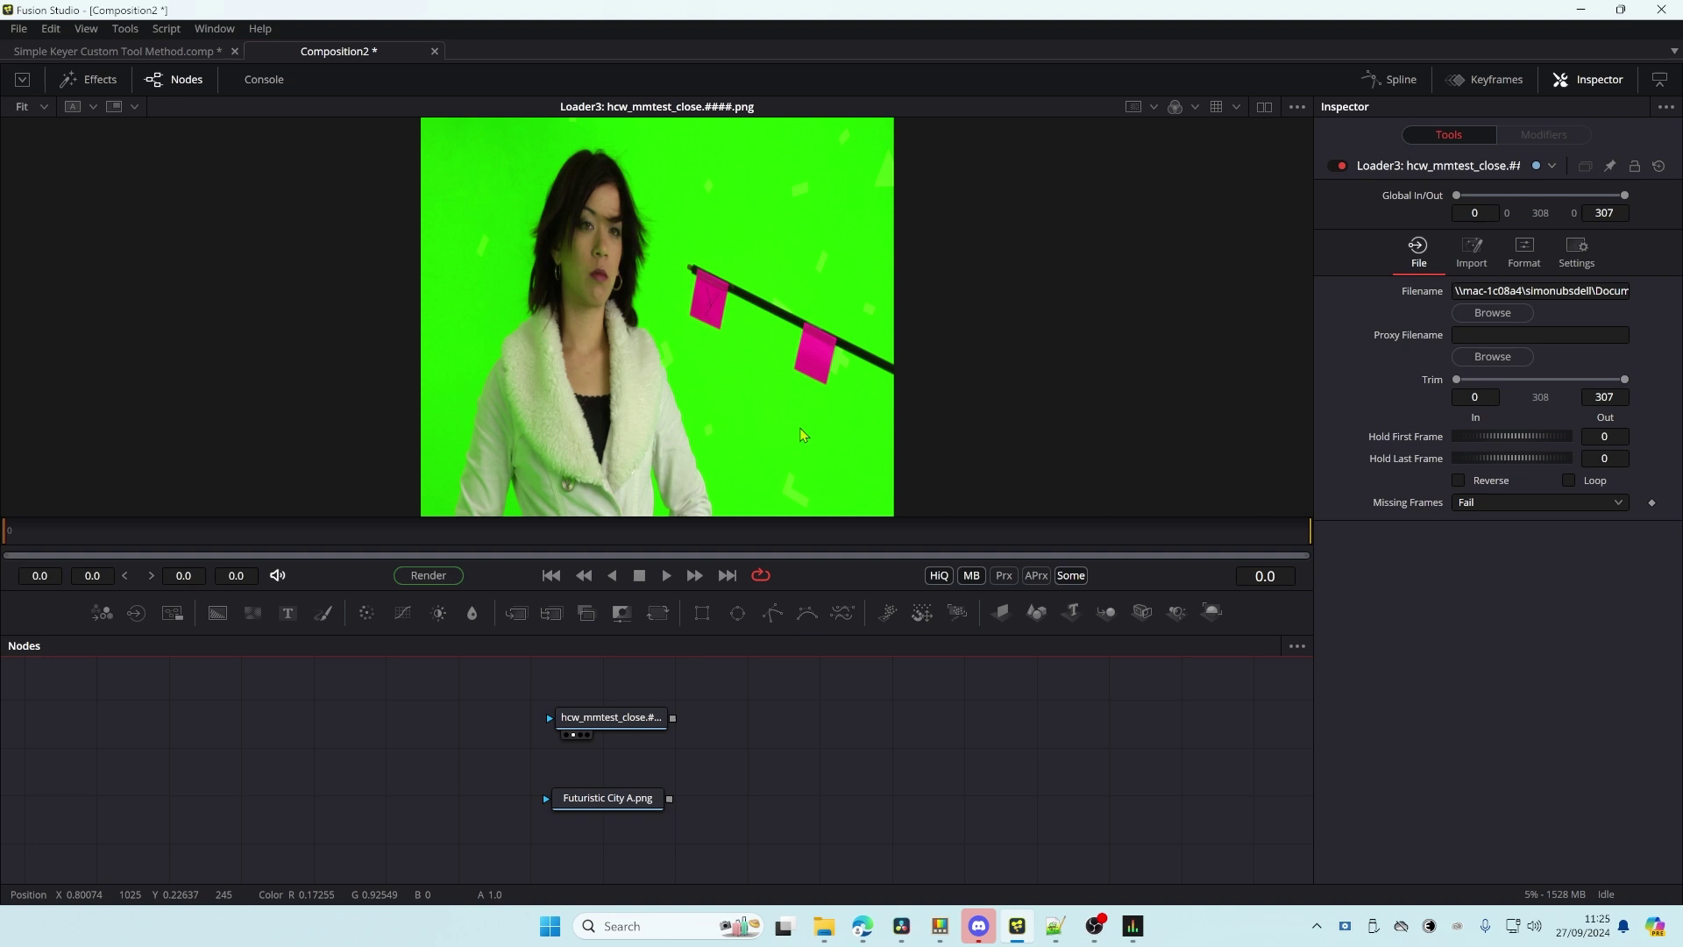
- Move the Futuristic City and green-screen loaders closer together and view the green-screen footage
{"action": "left_click_drag", "start_coordinate": [605, 801], "coordinate": [722, 364]}
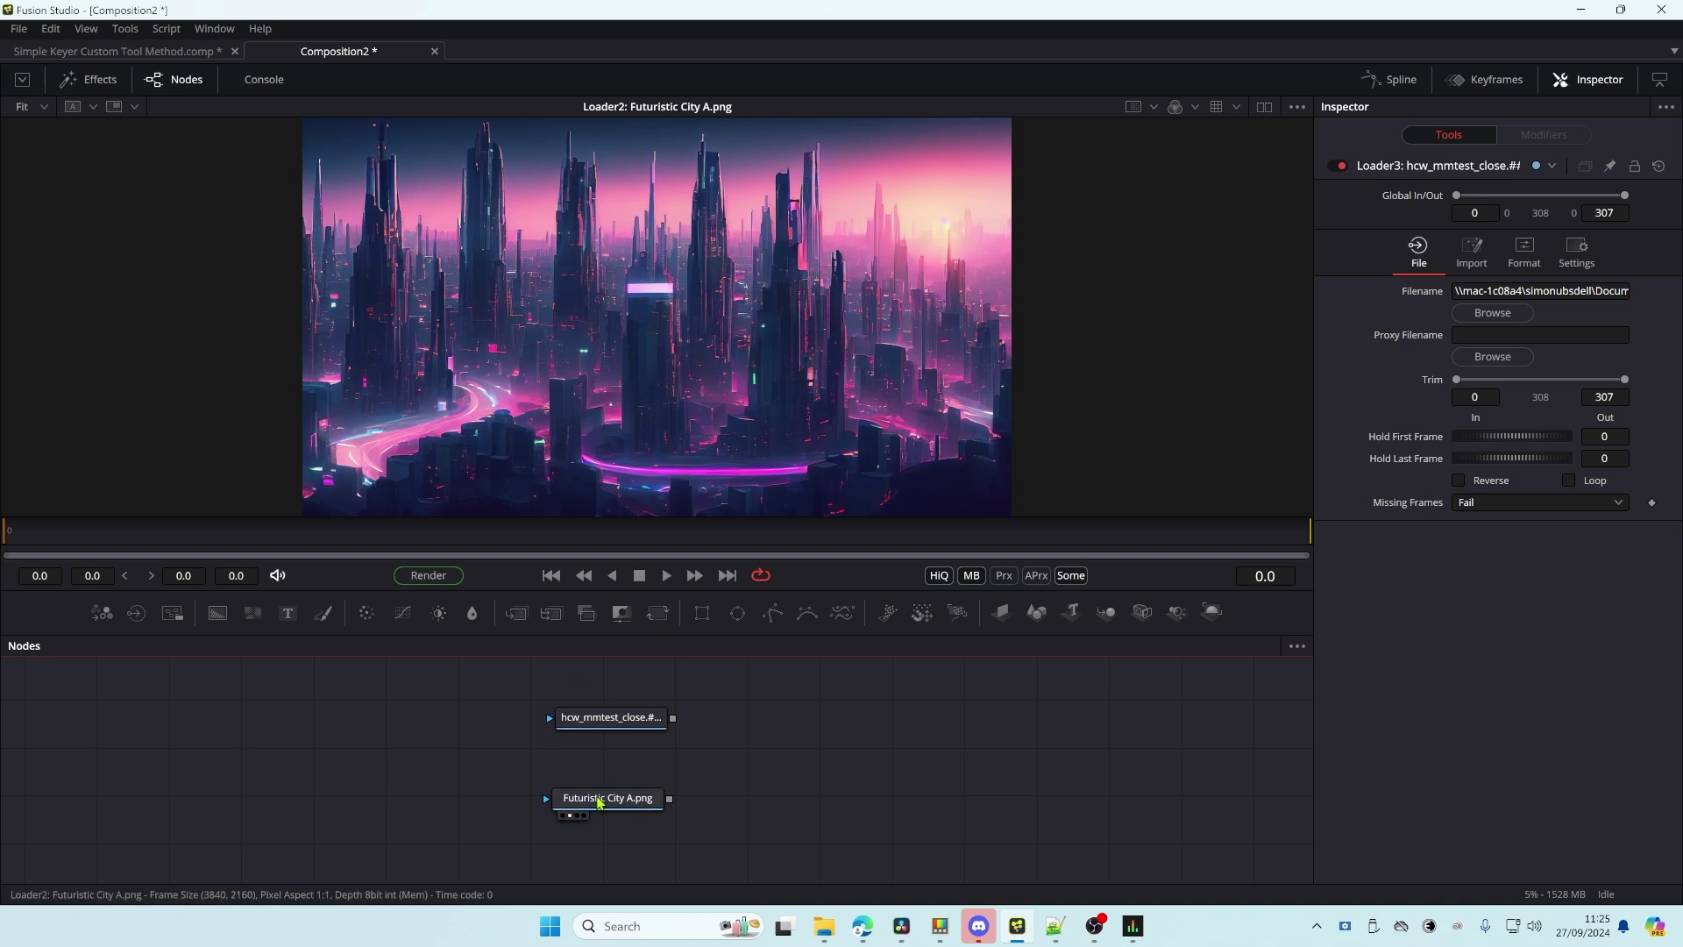
{"action": "left_click_drag", "start_coordinate": [598, 811], "coordinate": [600, 795]}
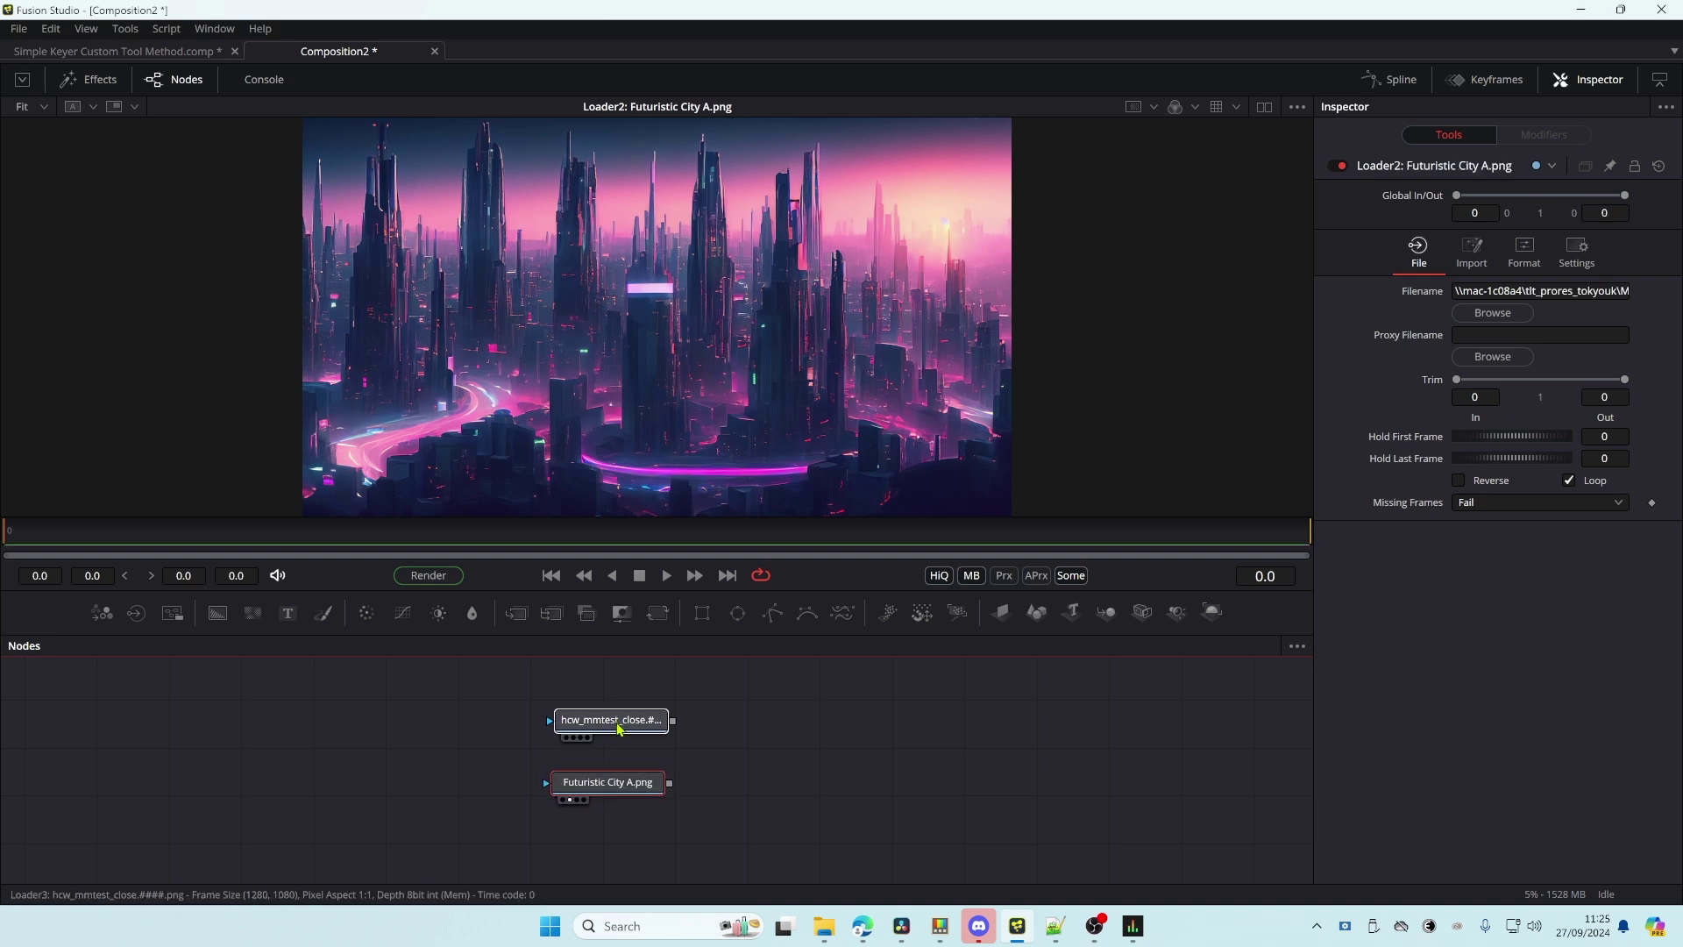
{"action": "left_click_drag", "start_coordinate": [617, 725], "coordinate": [618, 733]}
{"action": "key", "text": "1"}
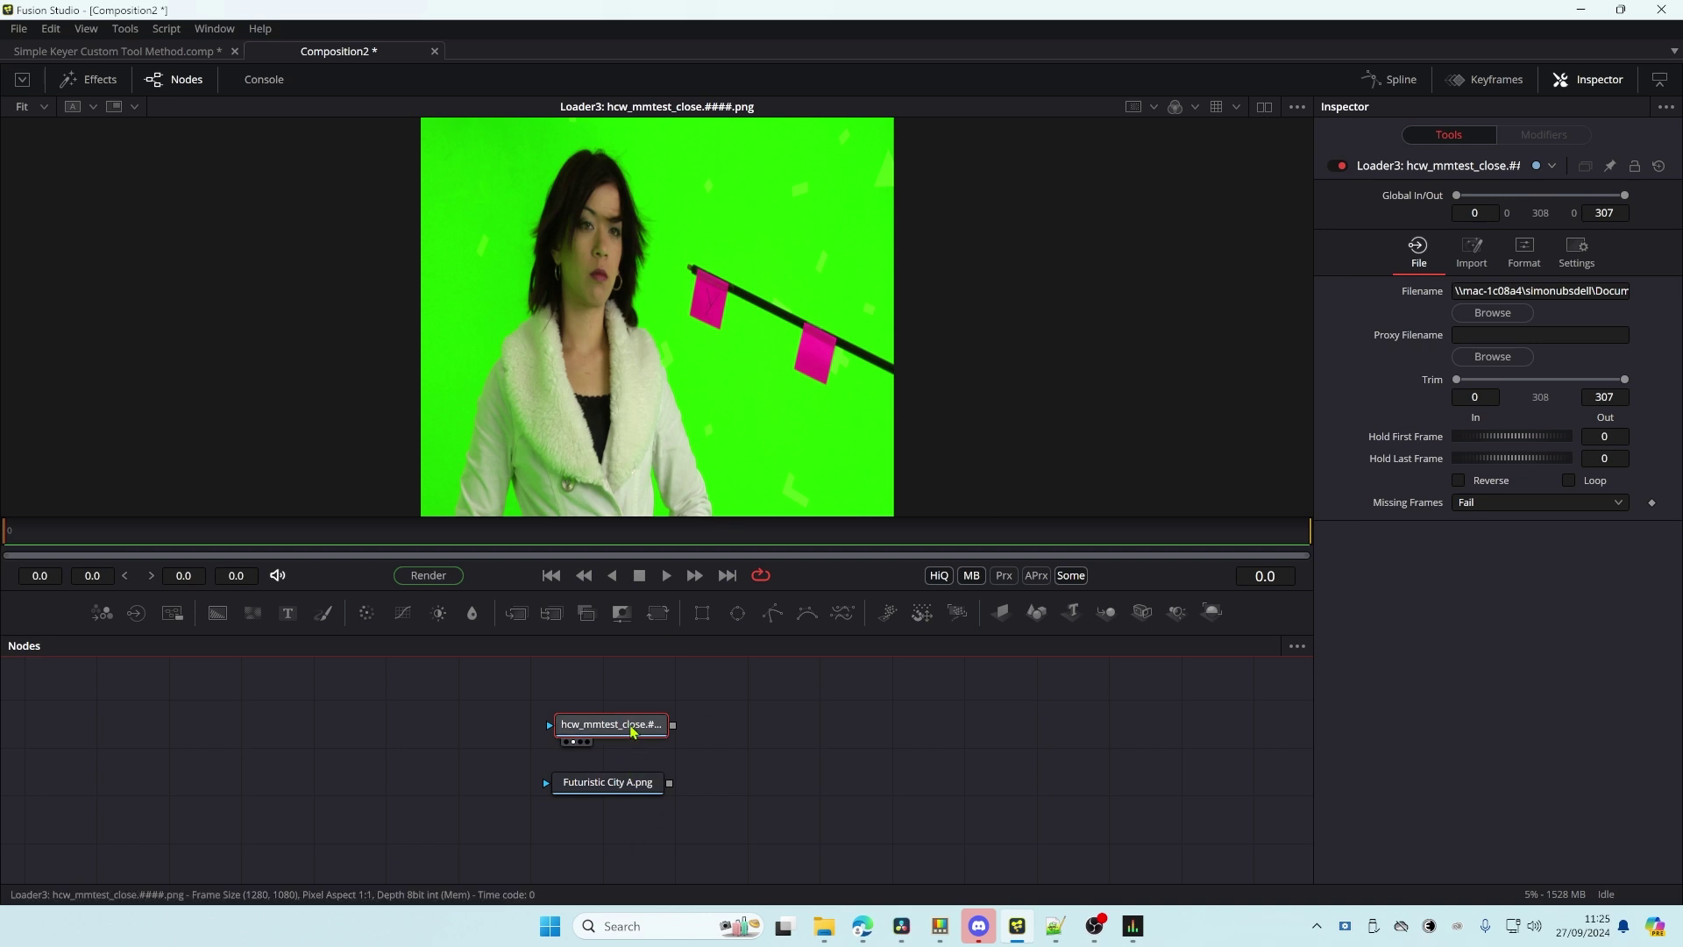
- Add a Resize node after the green-screen loader to make it 1920×1080, and view it
{"action": "mouse_move", "coordinate": [631, 731]}
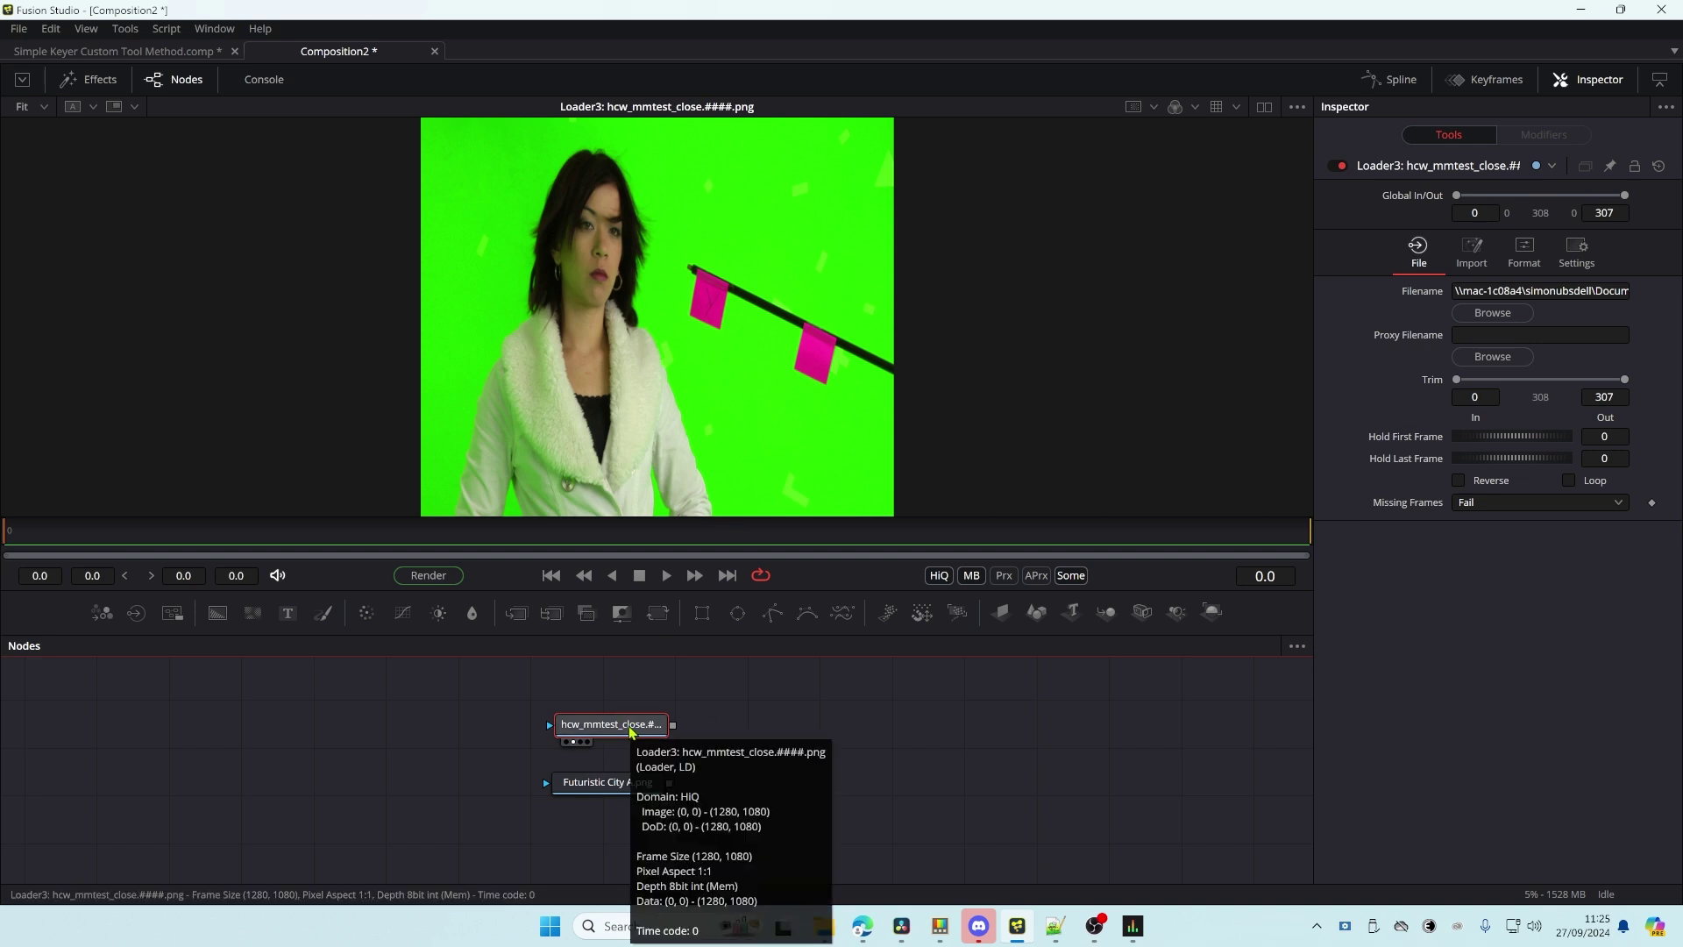
{"action": "key", "text": "shift+space"}
{"action": "type", "text": "resize"}
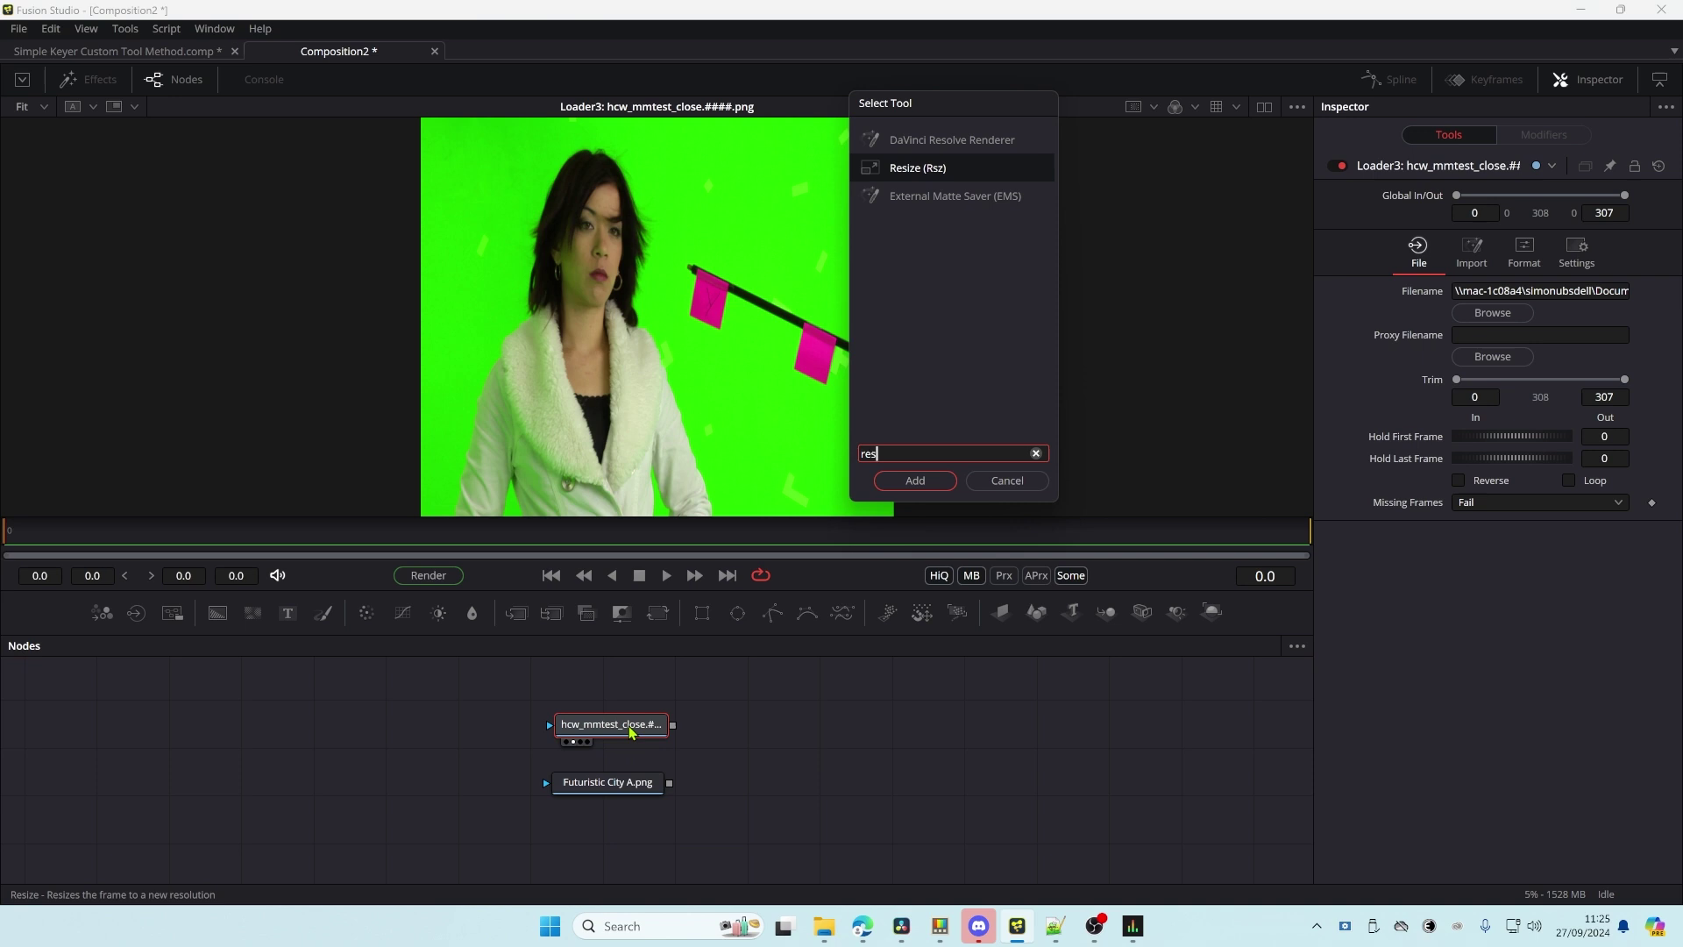
{"action": "key", "text": "Return"}
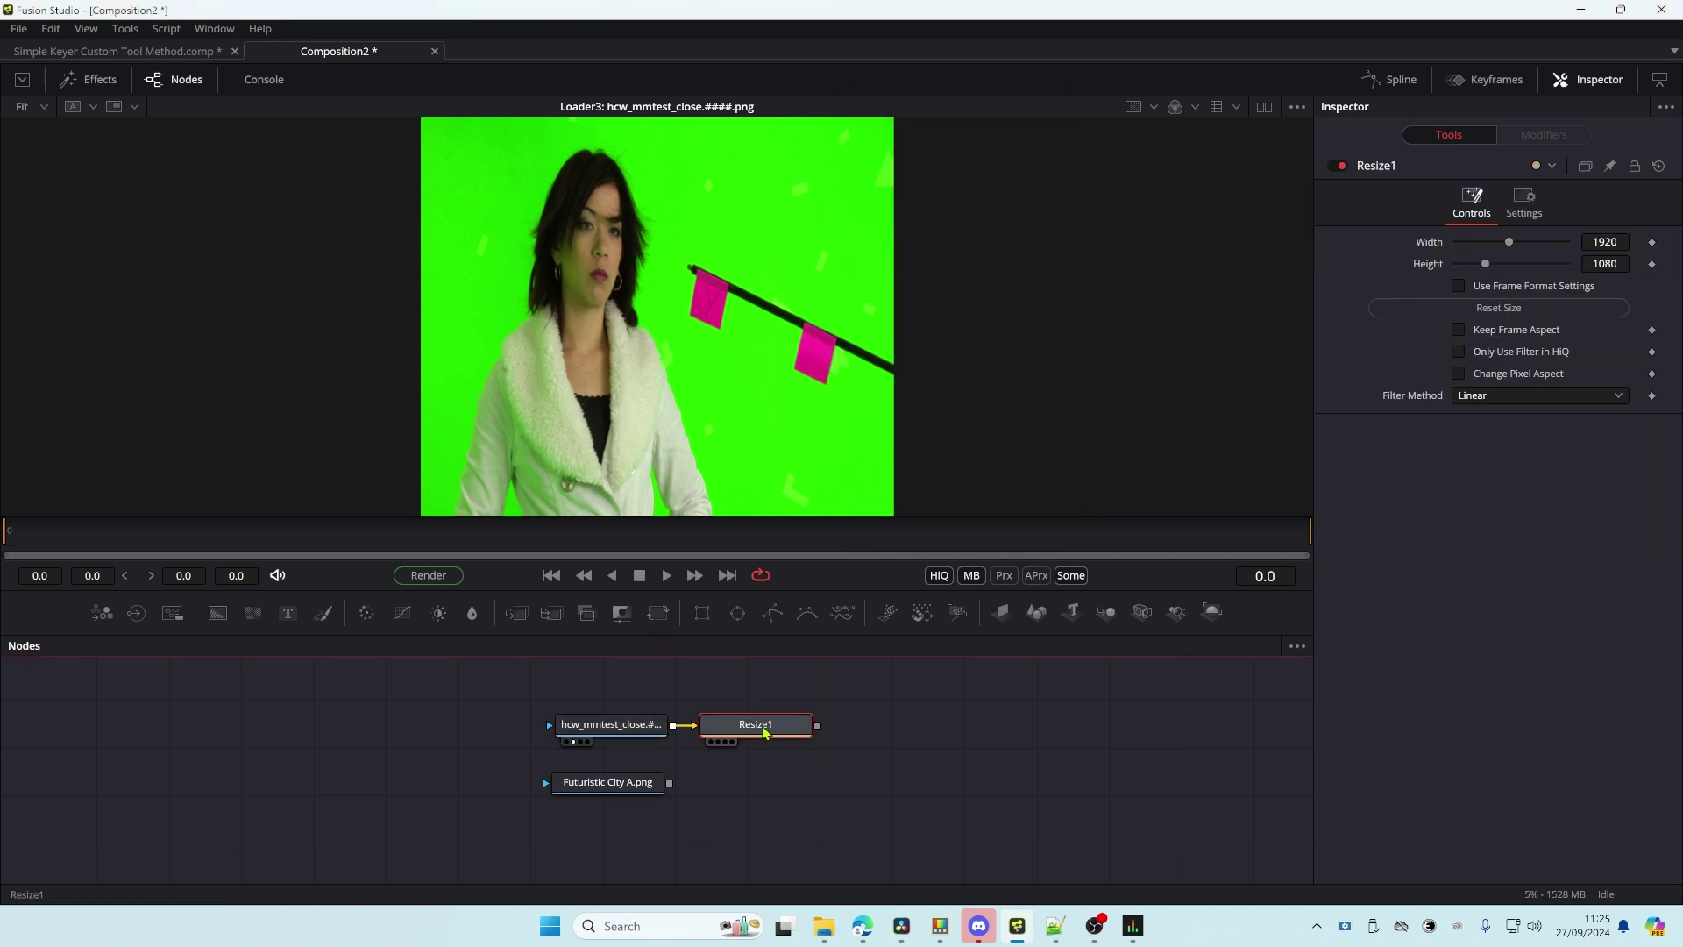
{"action": "key", "text": "1"}
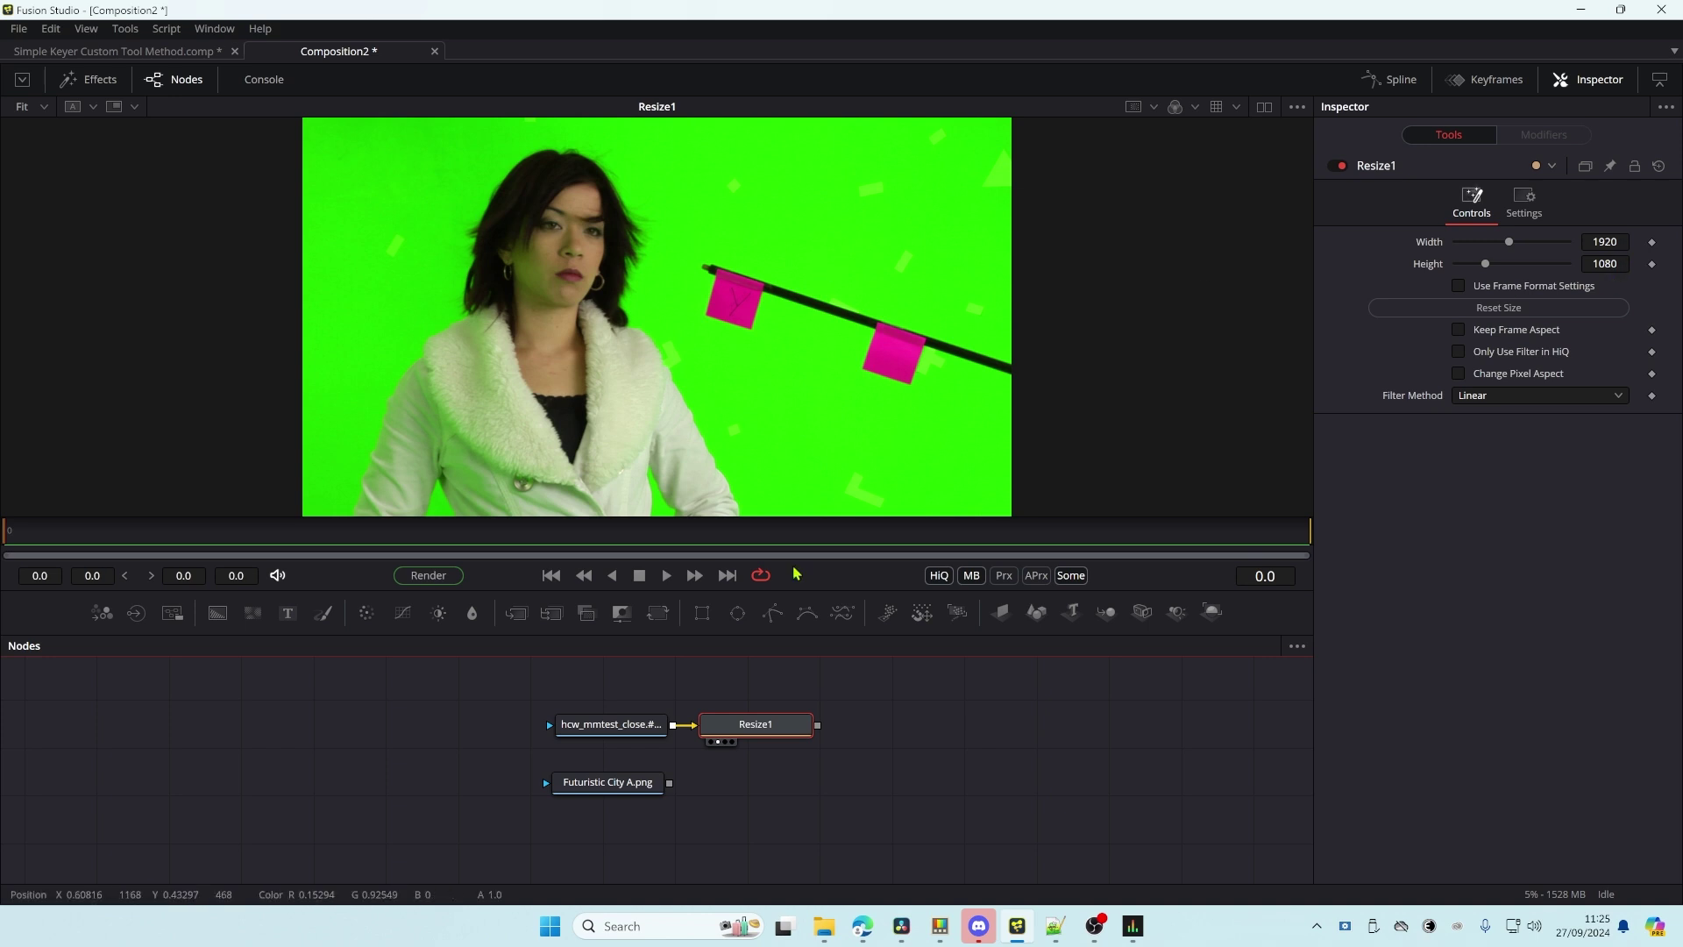
- Add a Crop node after the Futuristic City loader, cropping it to 1920×1080, and view it
{"action": "left_click_drag", "start_coordinate": [614, 786], "coordinate": [620, 432]}
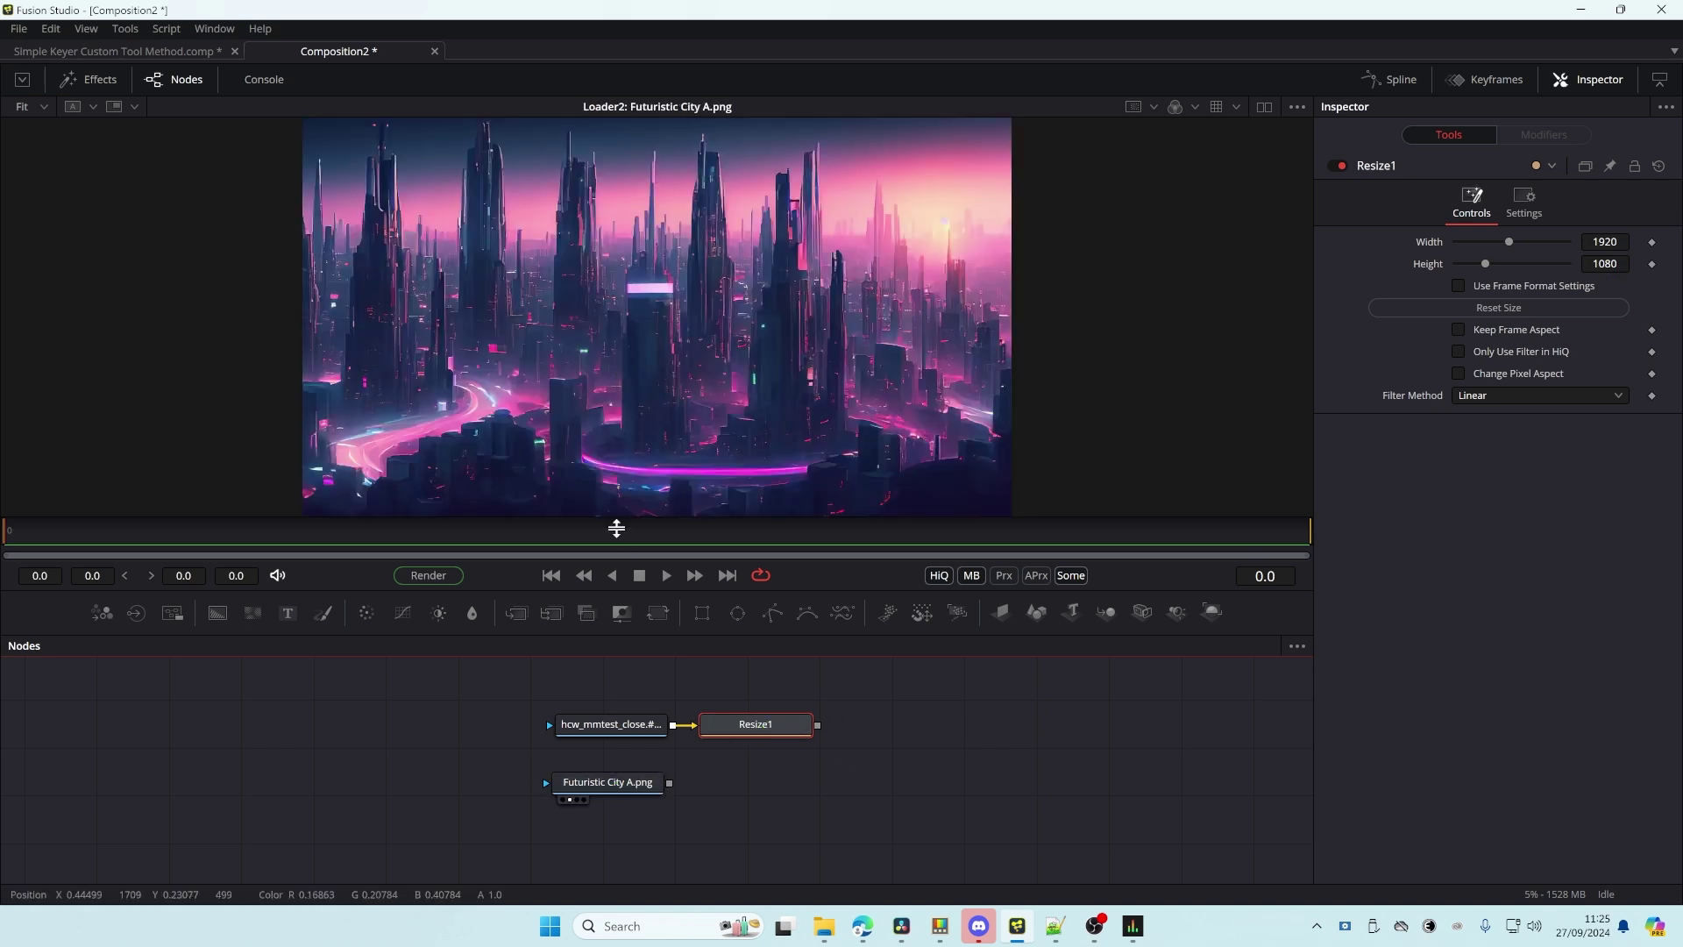
{"action": "left_click", "coordinate": [617, 789]}
{"action": "type", "text": "cr"}
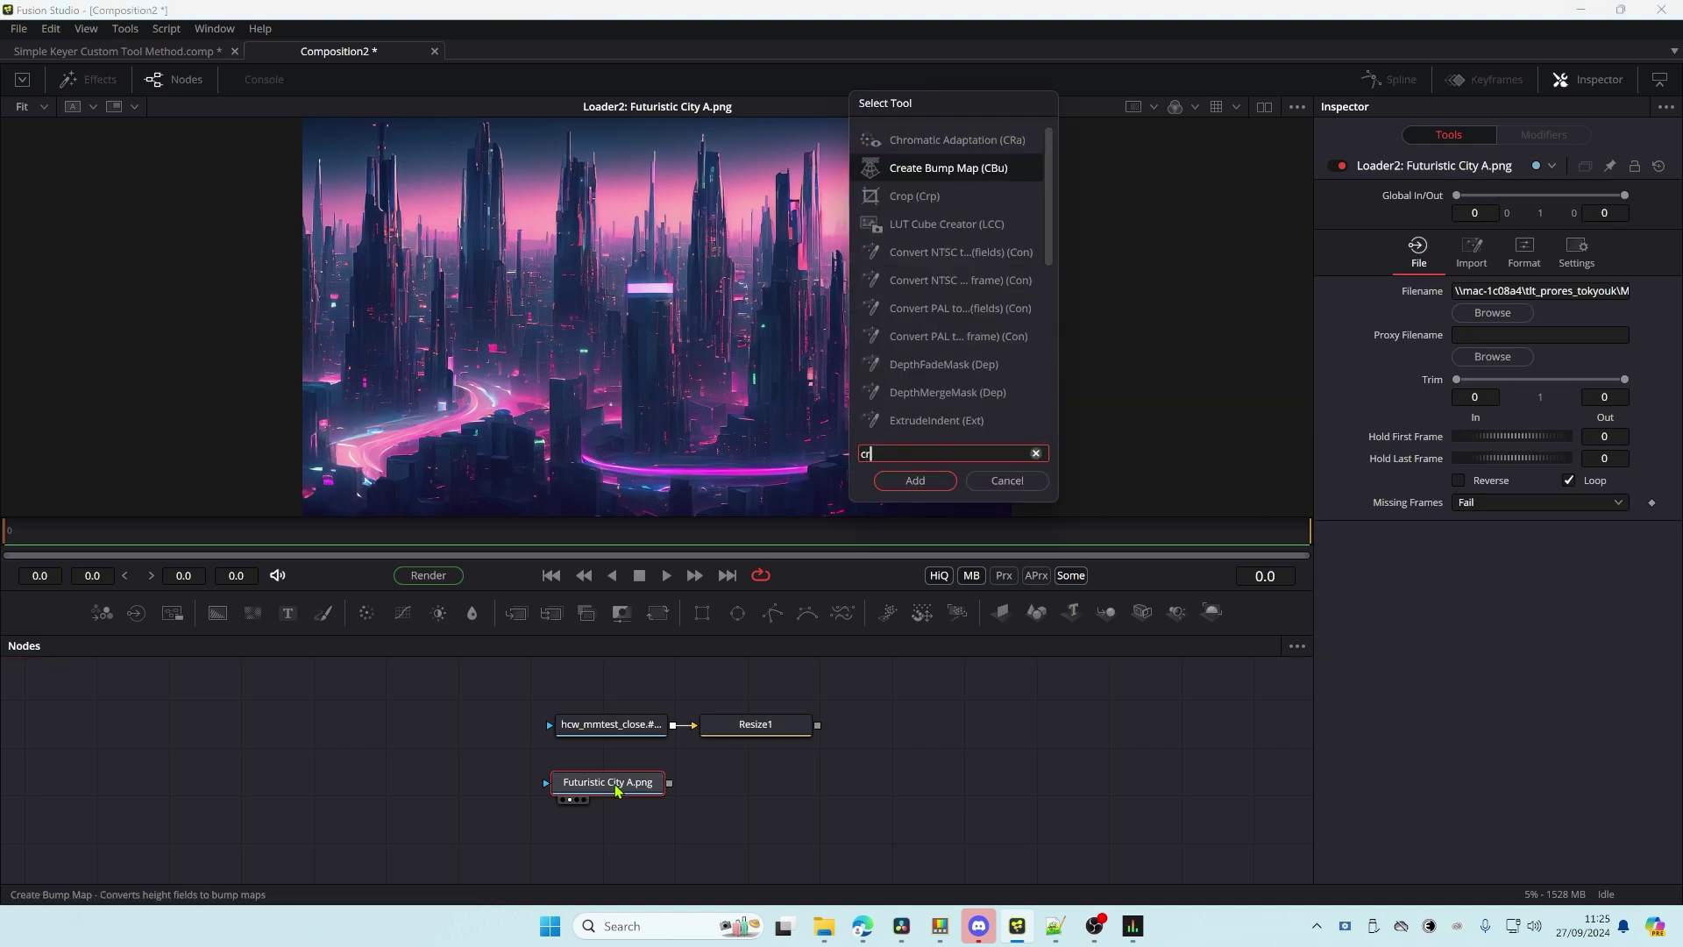
{"action": "type", "text": "op"}
{"action": "key", "text": "Return"}
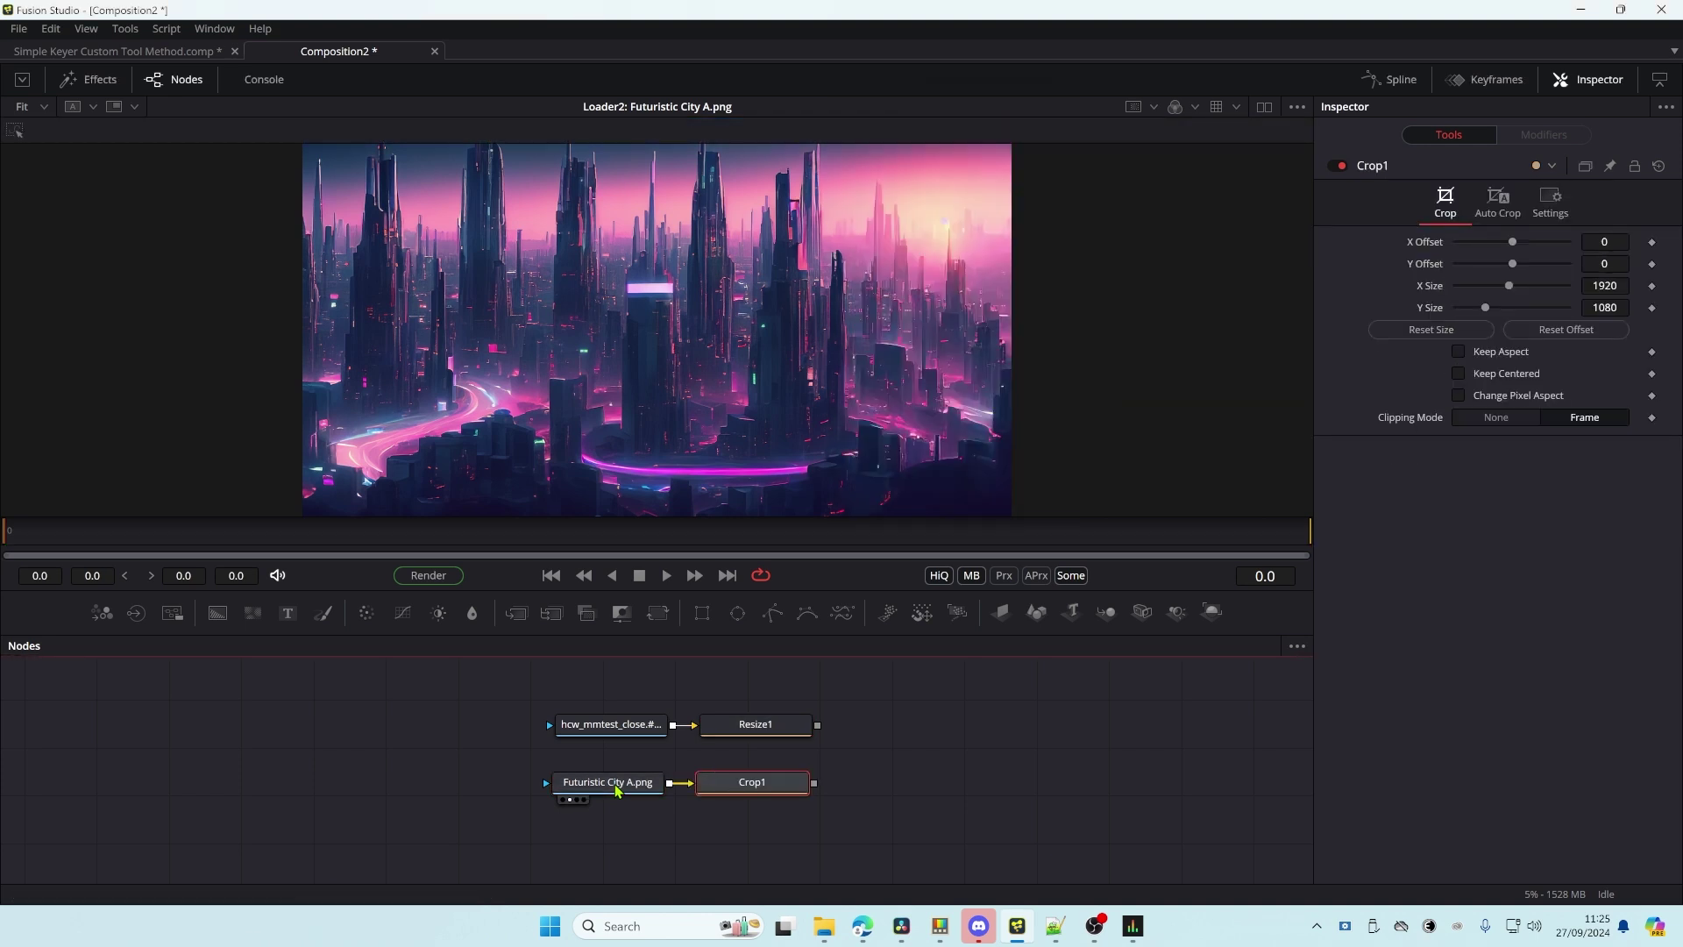
{"action": "left_click_drag", "start_coordinate": [770, 786], "coordinate": [718, 438]}
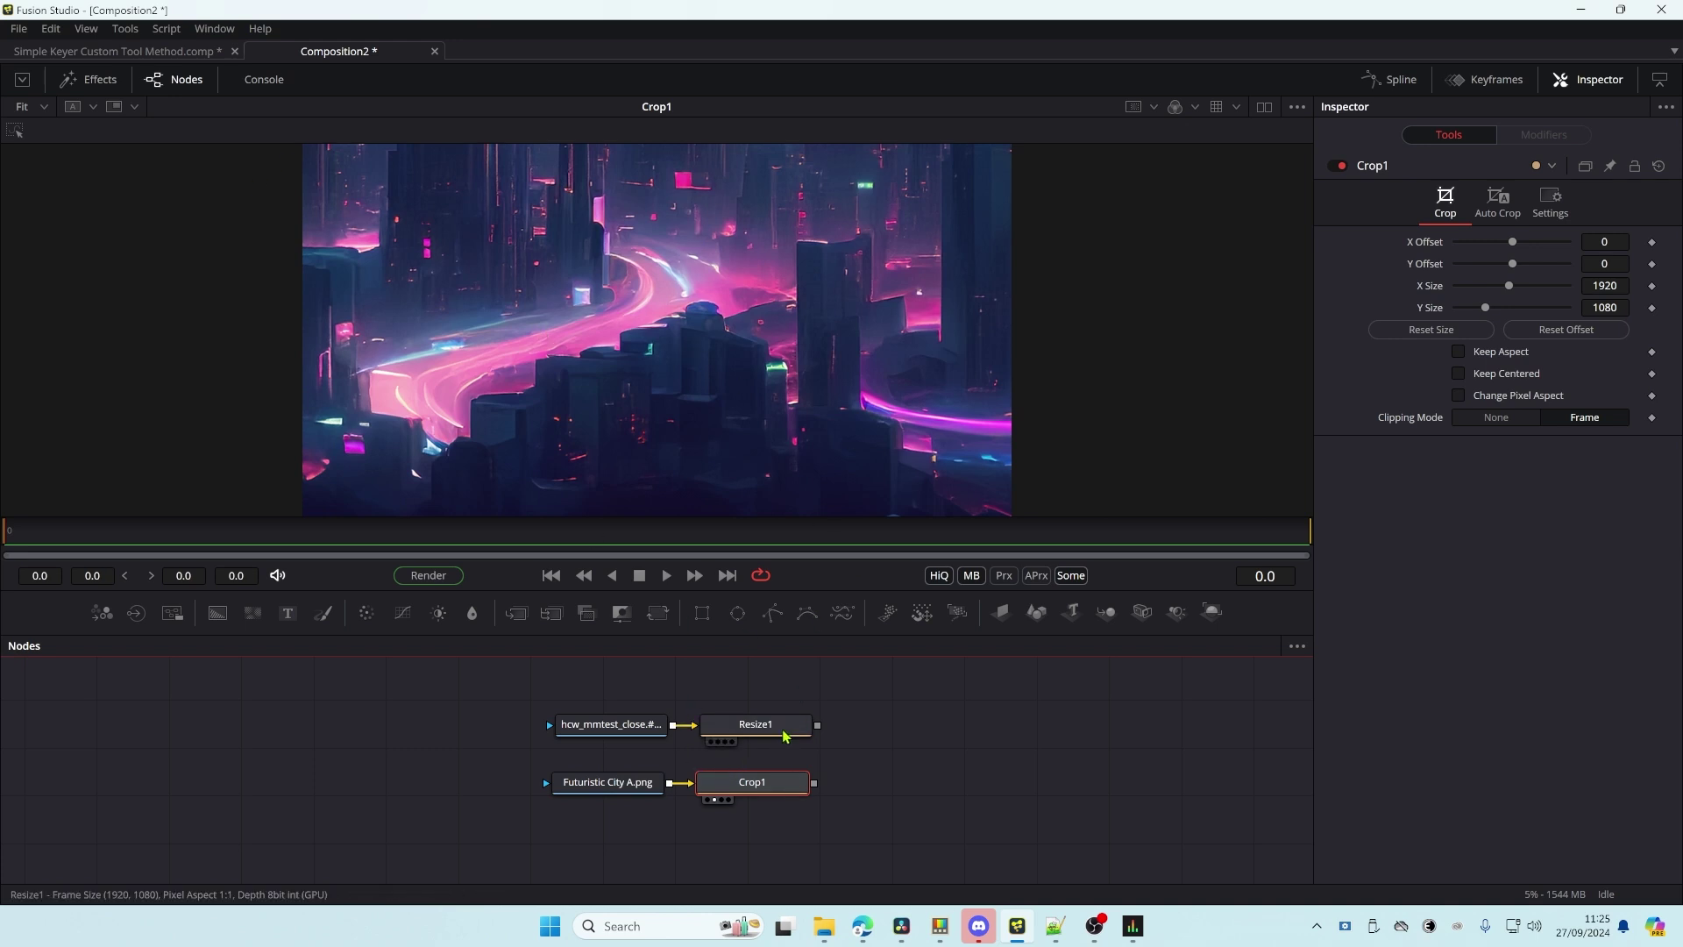
- View the resized footage and rearrange the nodes, moving Resize1 up and Crop1 down
{"action": "left_click_drag", "start_coordinate": [785, 736], "coordinate": [637, 429]}
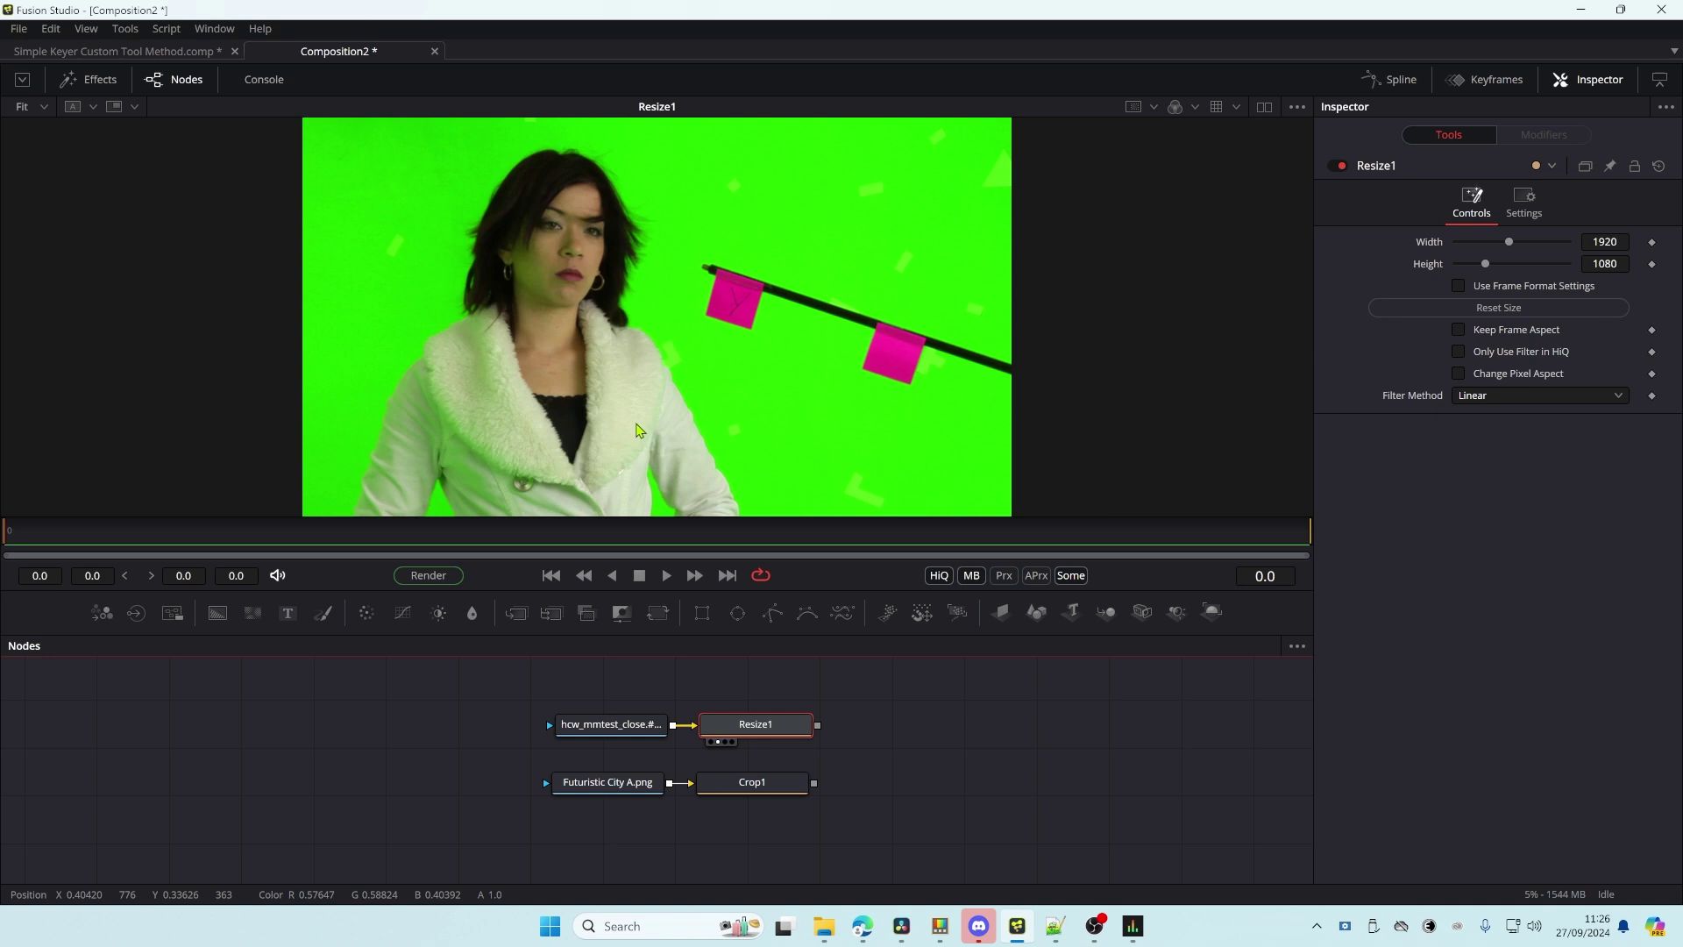
{"action": "mouse_move", "coordinate": [785, 732]}
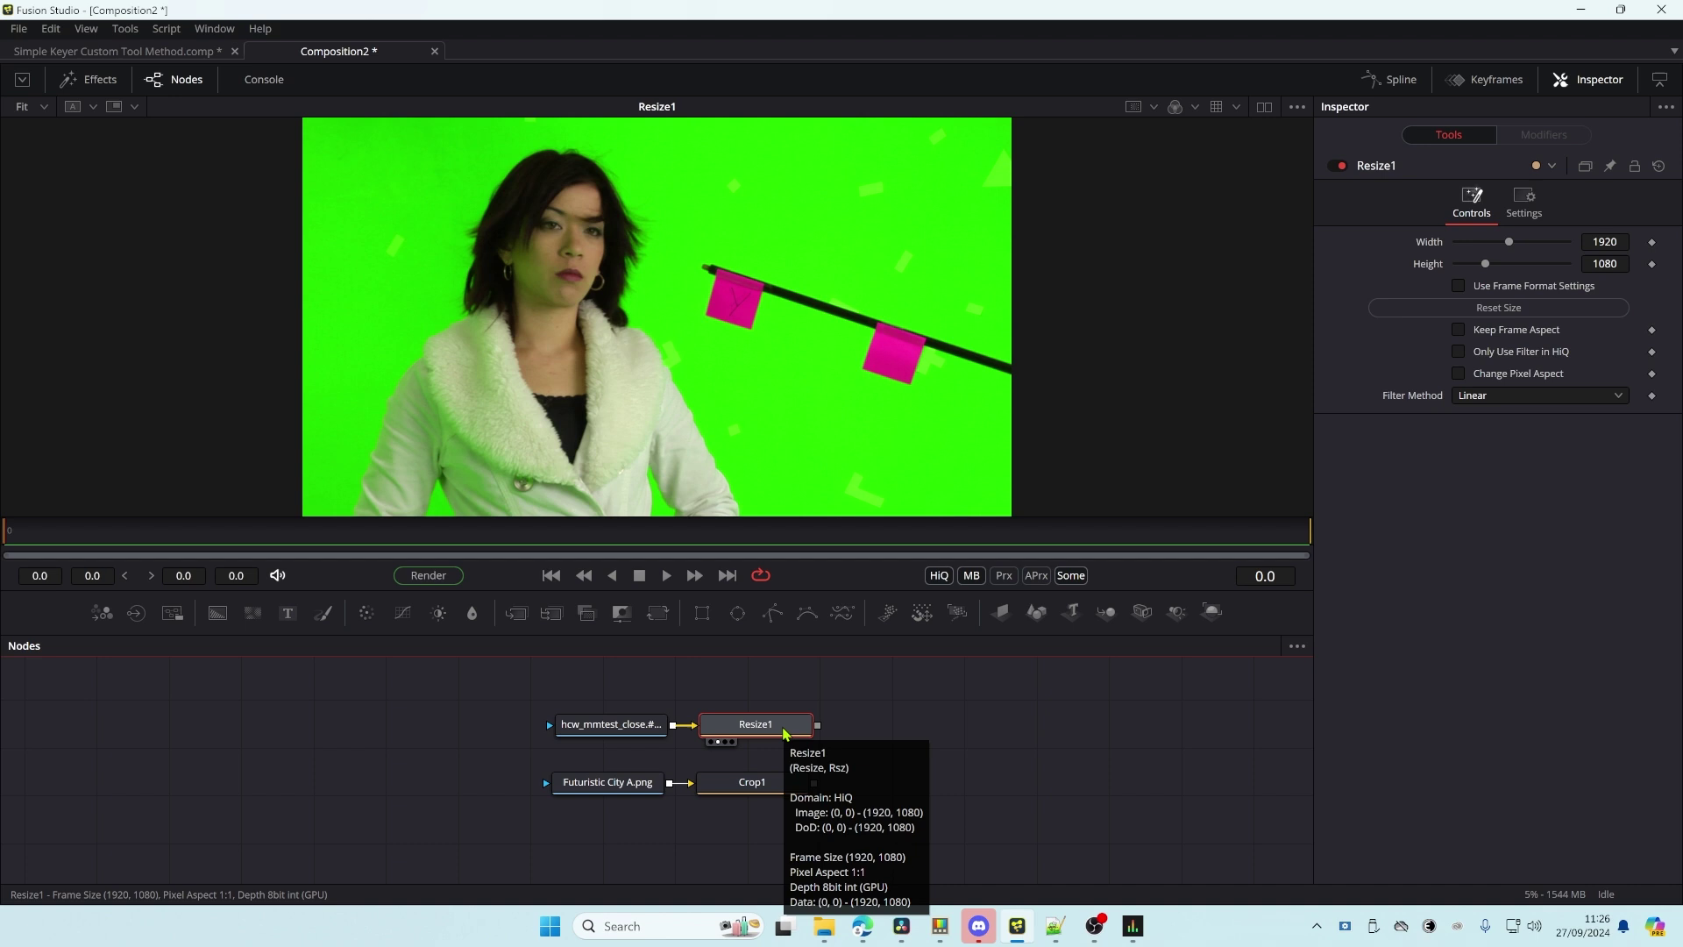
{"action": "left_click_drag", "start_coordinate": [785, 732], "coordinate": [787, 711]}
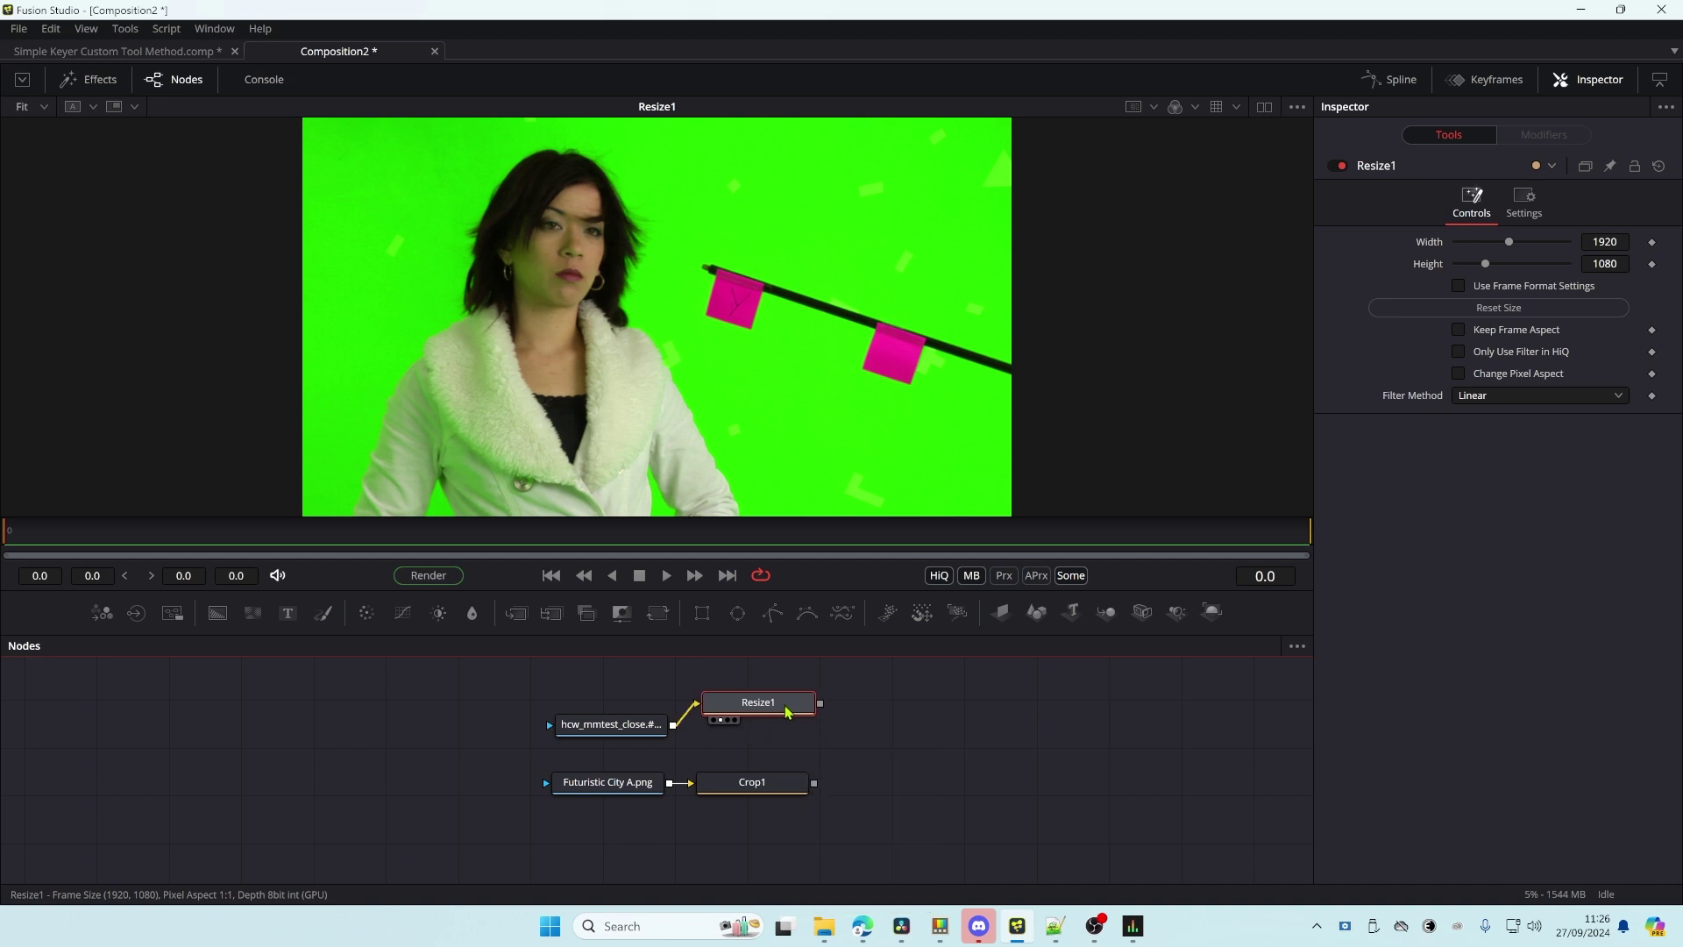
{"action": "left_click_drag", "start_coordinate": [778, 790], "coordinate": [785, 805]}
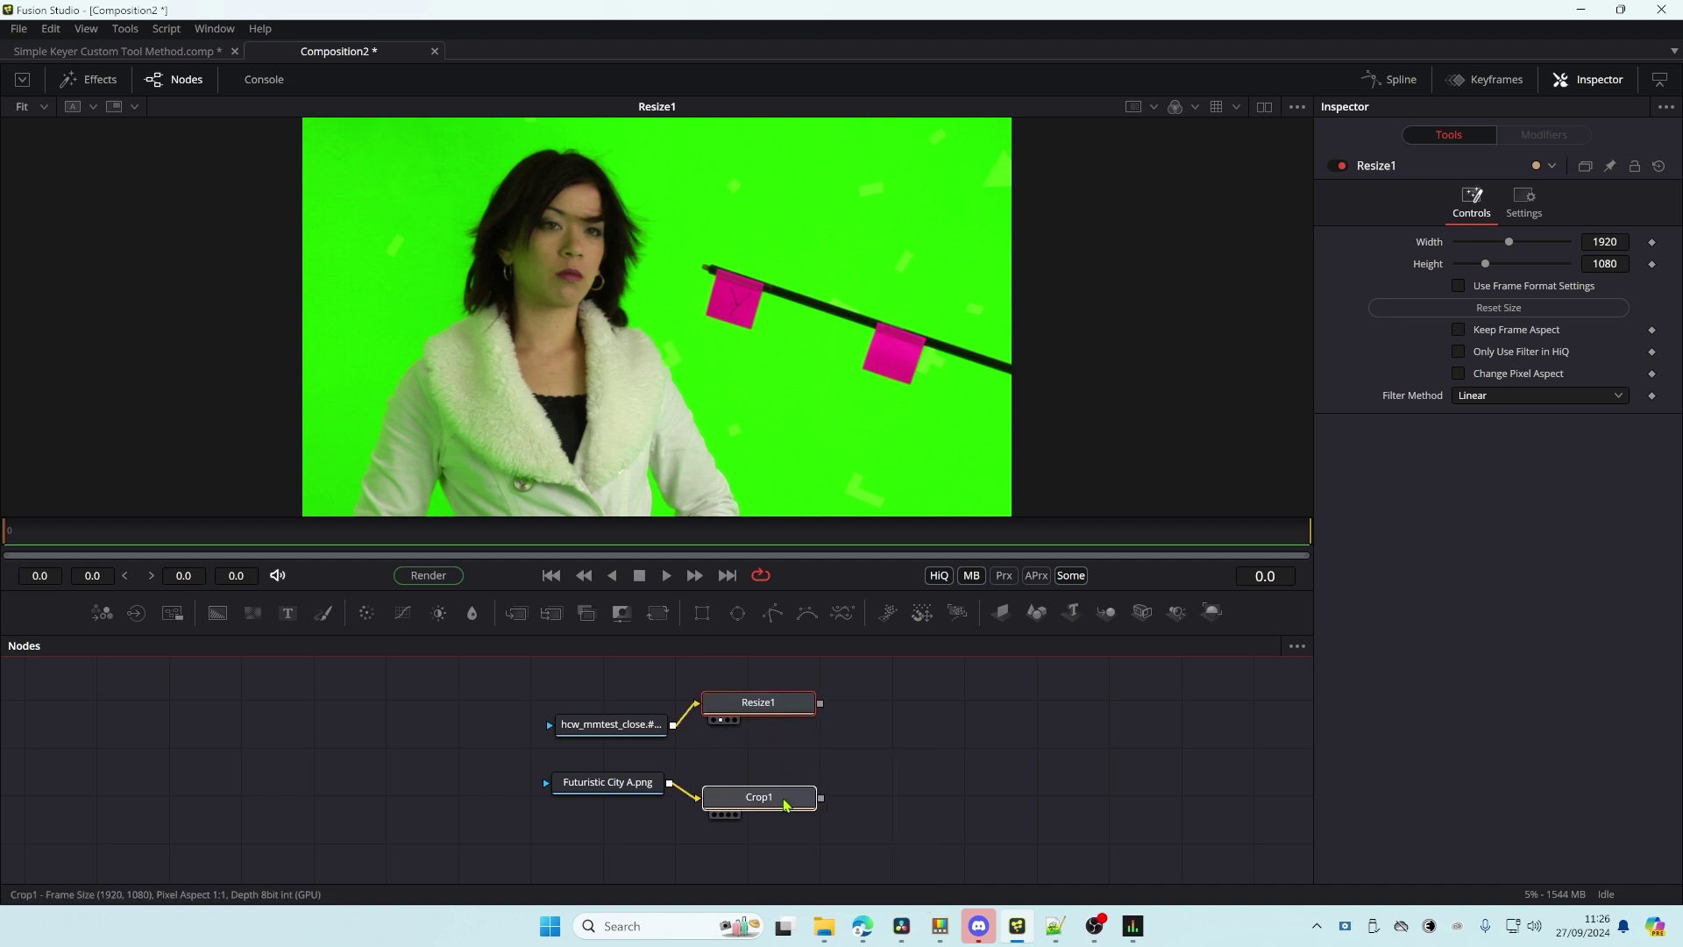
- Add a Custom Tool after Resize1, view its output, and show its channel expressions
{"action": "left_click", "coordinate": [779, 708]}
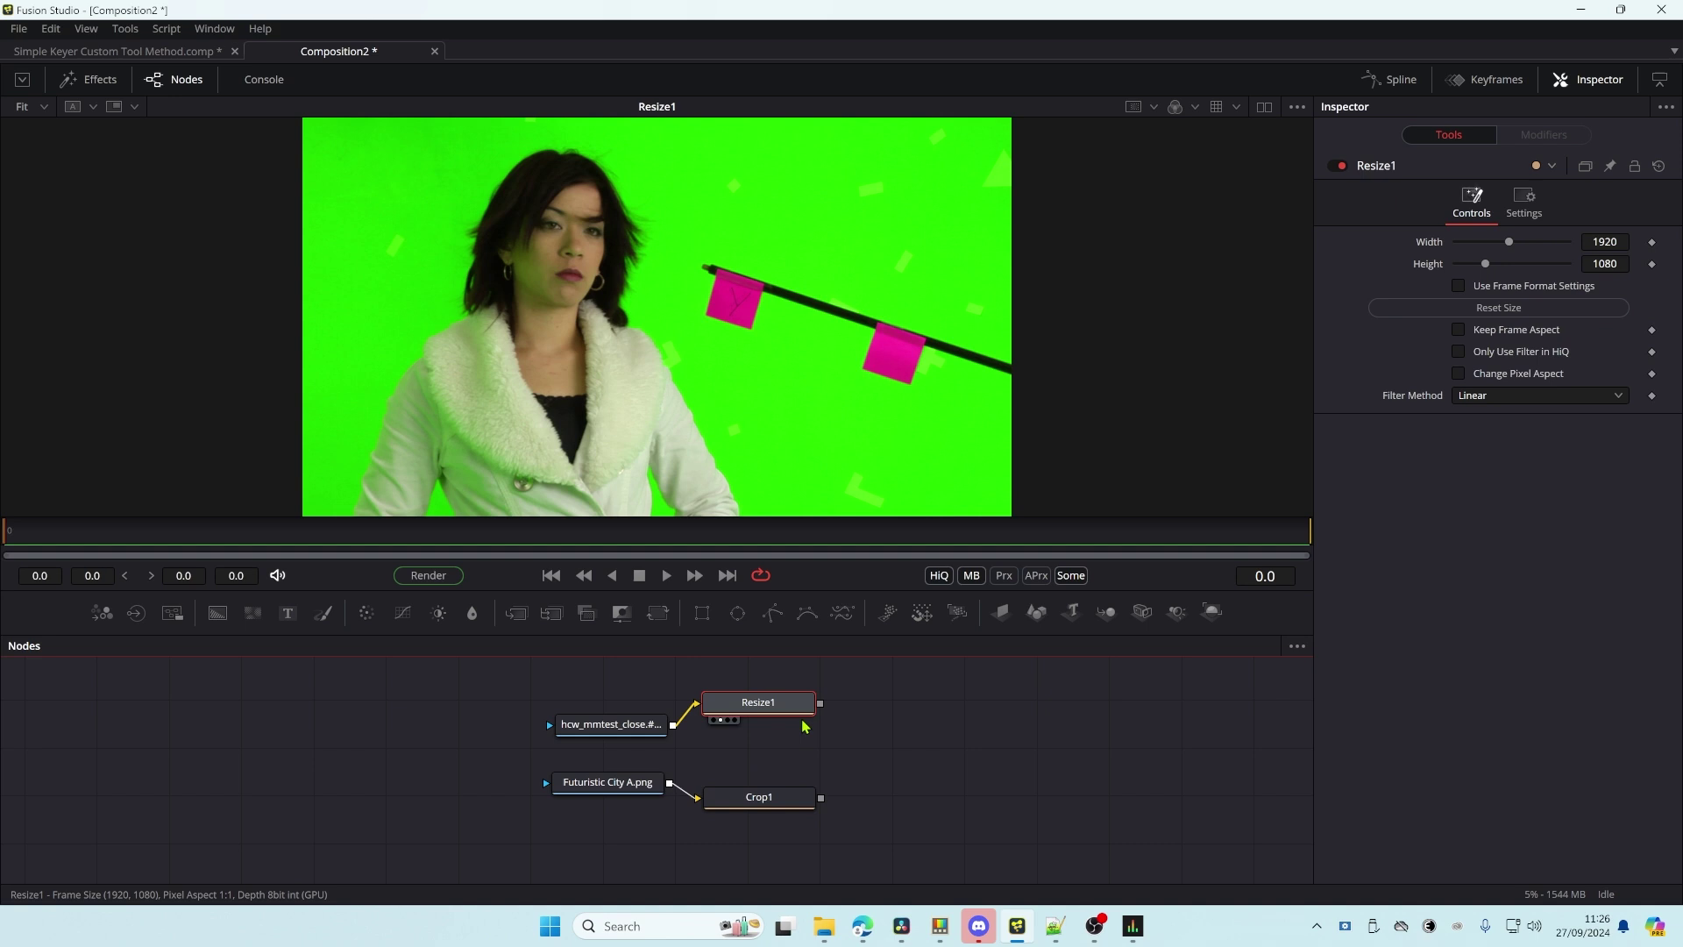
{"action": "key", "text": "shift+space"}
{"action": "type", "text": "cu"}
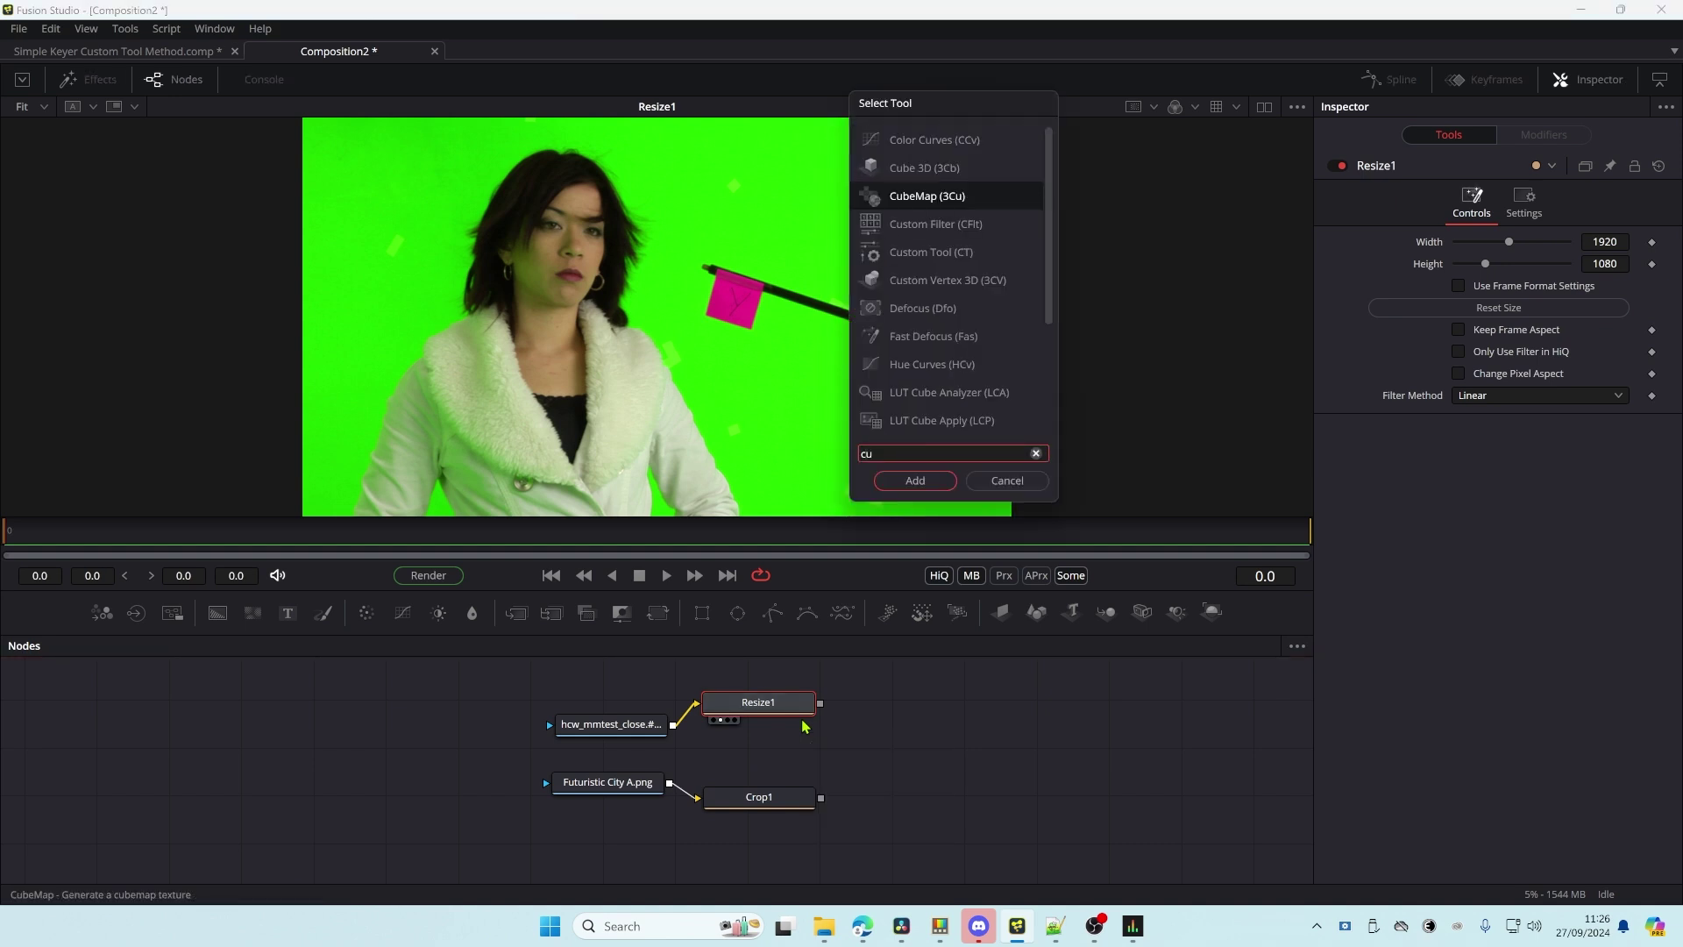
{"action": "key", "text": "Down"}
{"action": "key", "text": "Down"}
{"action": "key", "text": "Return"}
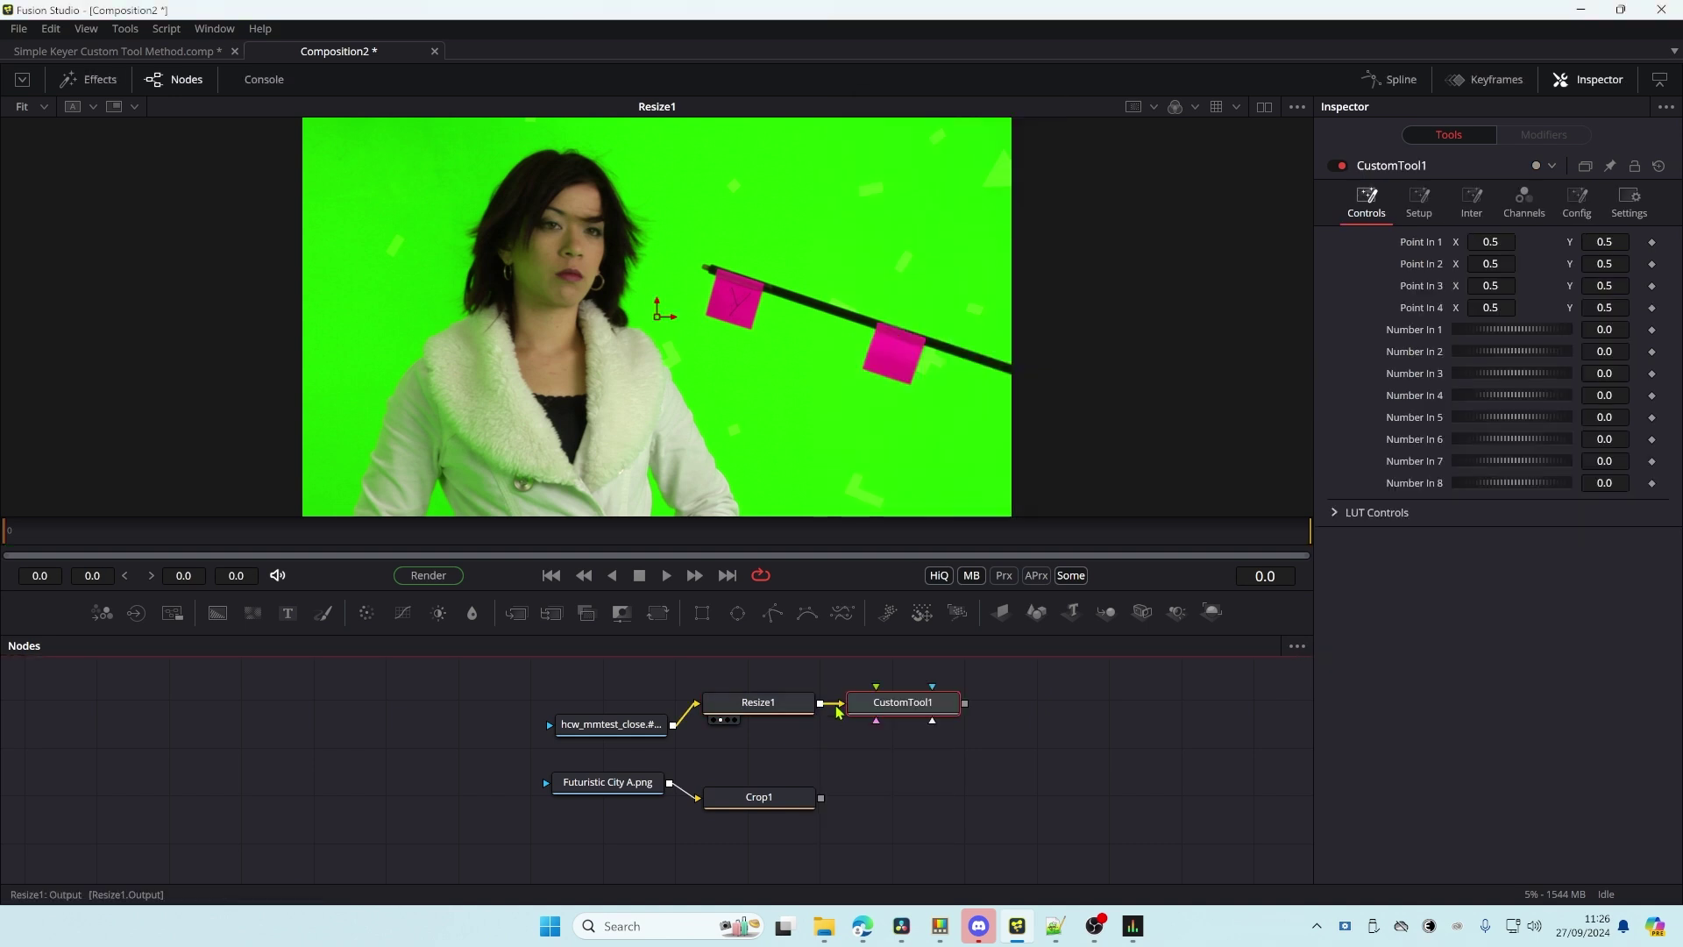
{"action": "left_click_drag", "start_coordinate": [896, 705], "coordinate": [712, 348]}
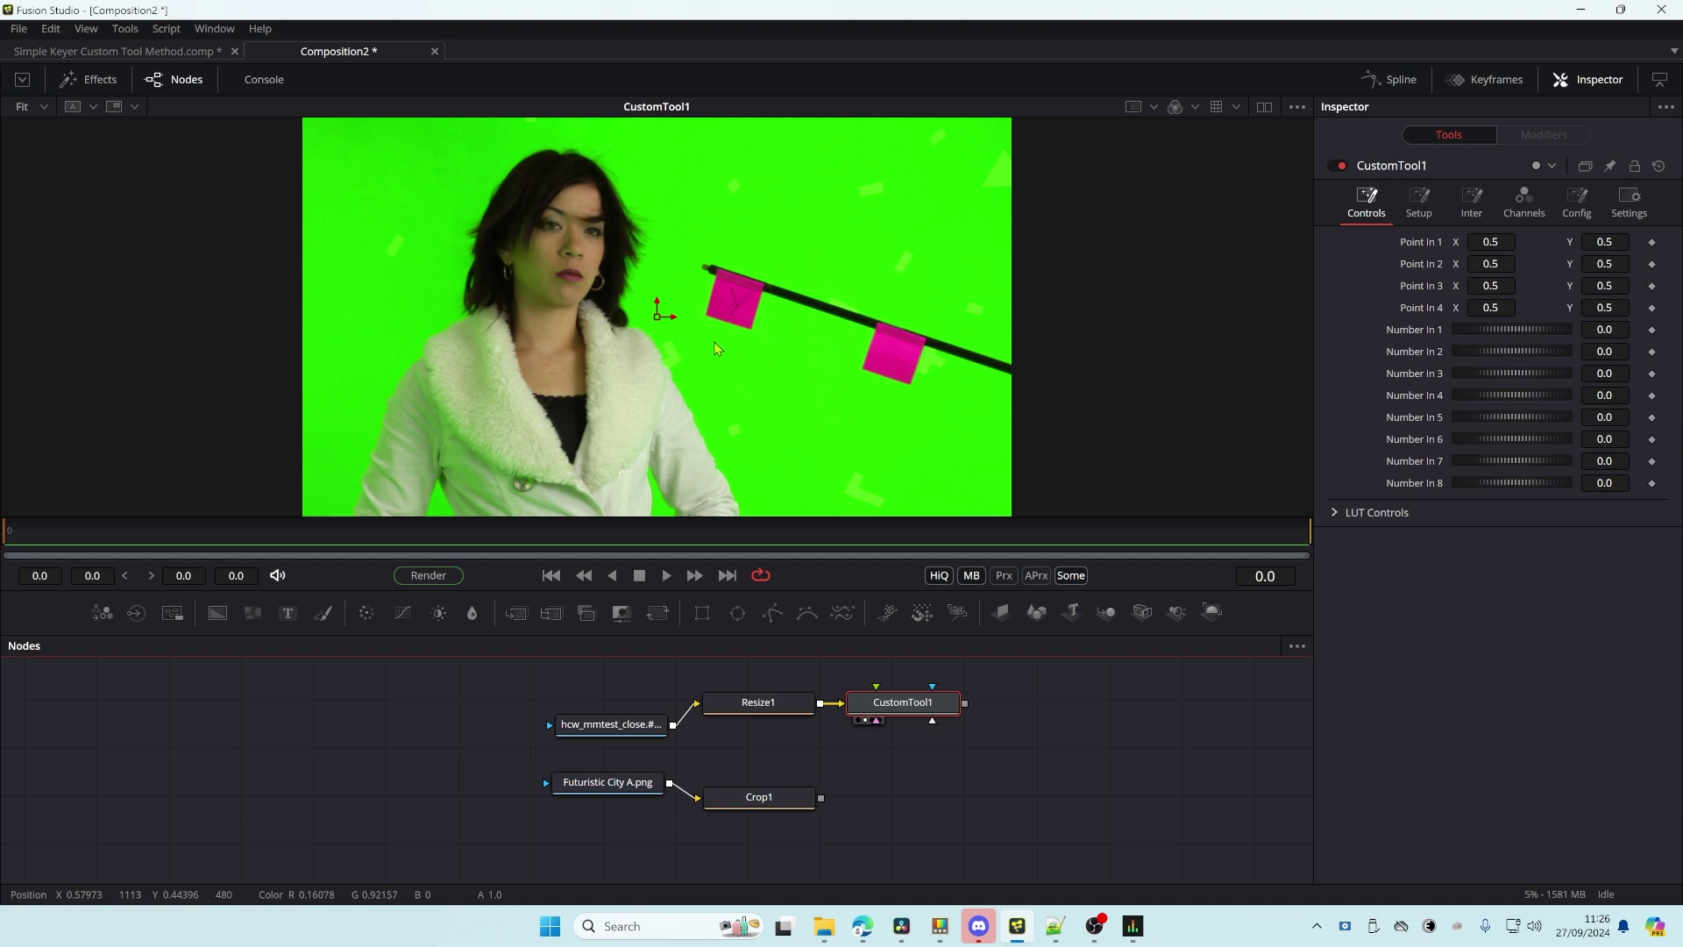
{"action": "left_click", "coordinate": [1523, 200]}
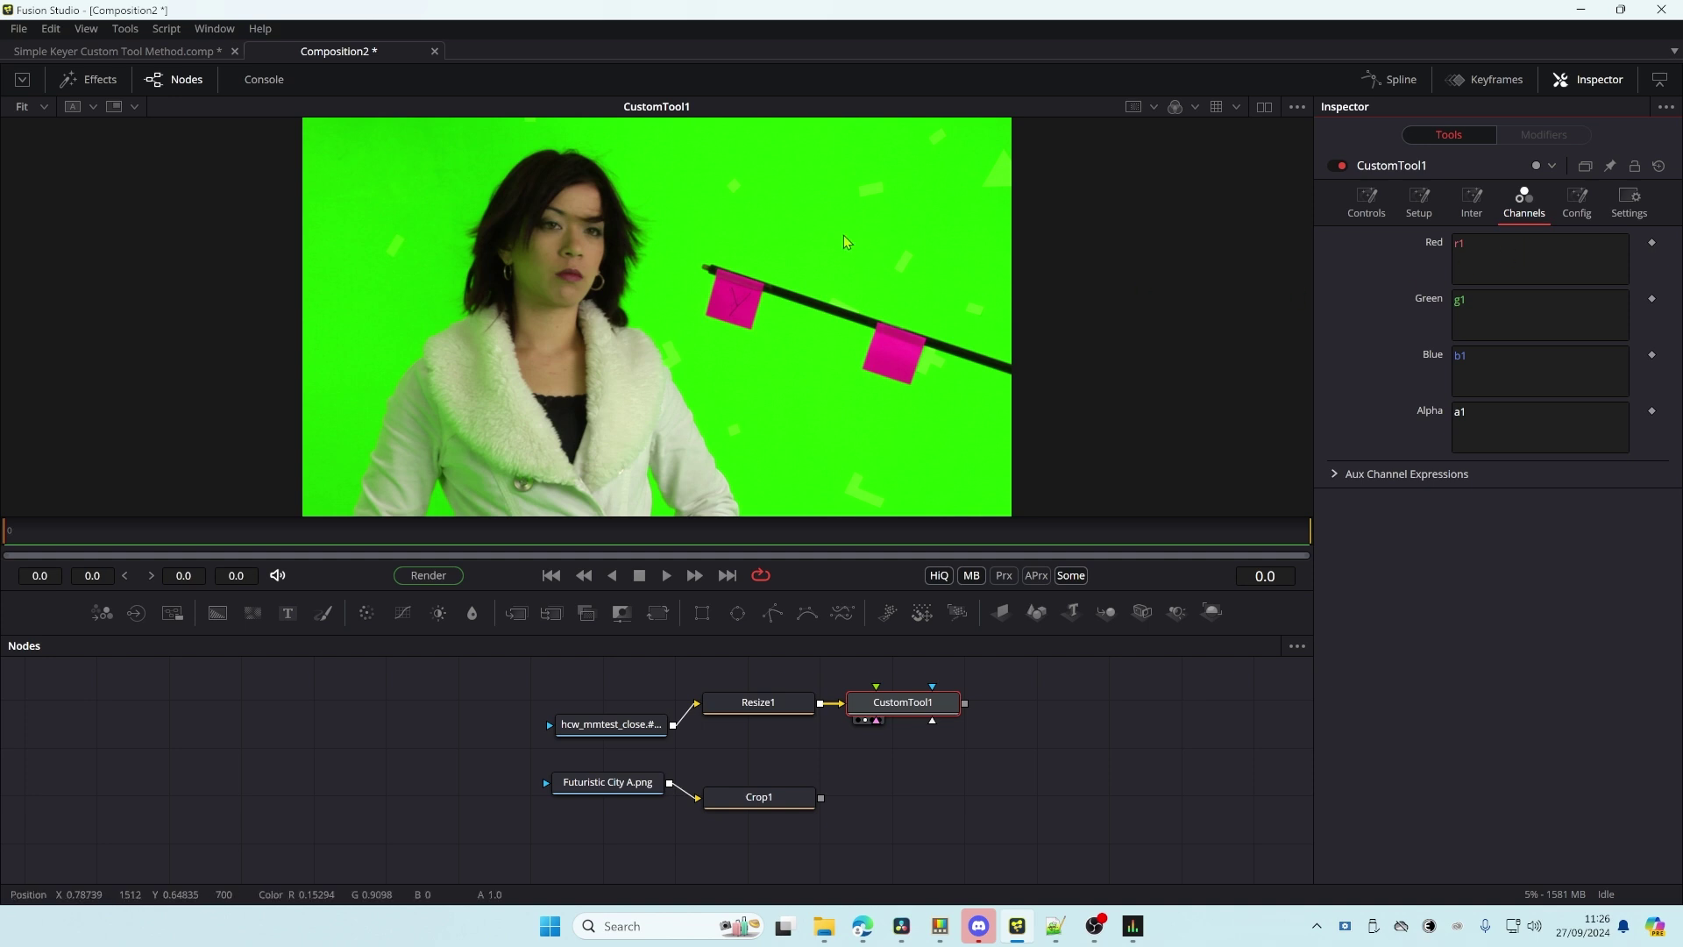
- Enter g1-max(r1, b1) as the Red expression, check the red channel, then select it for removal
{"action": "left_click", "coordinate": [1503, 248]}
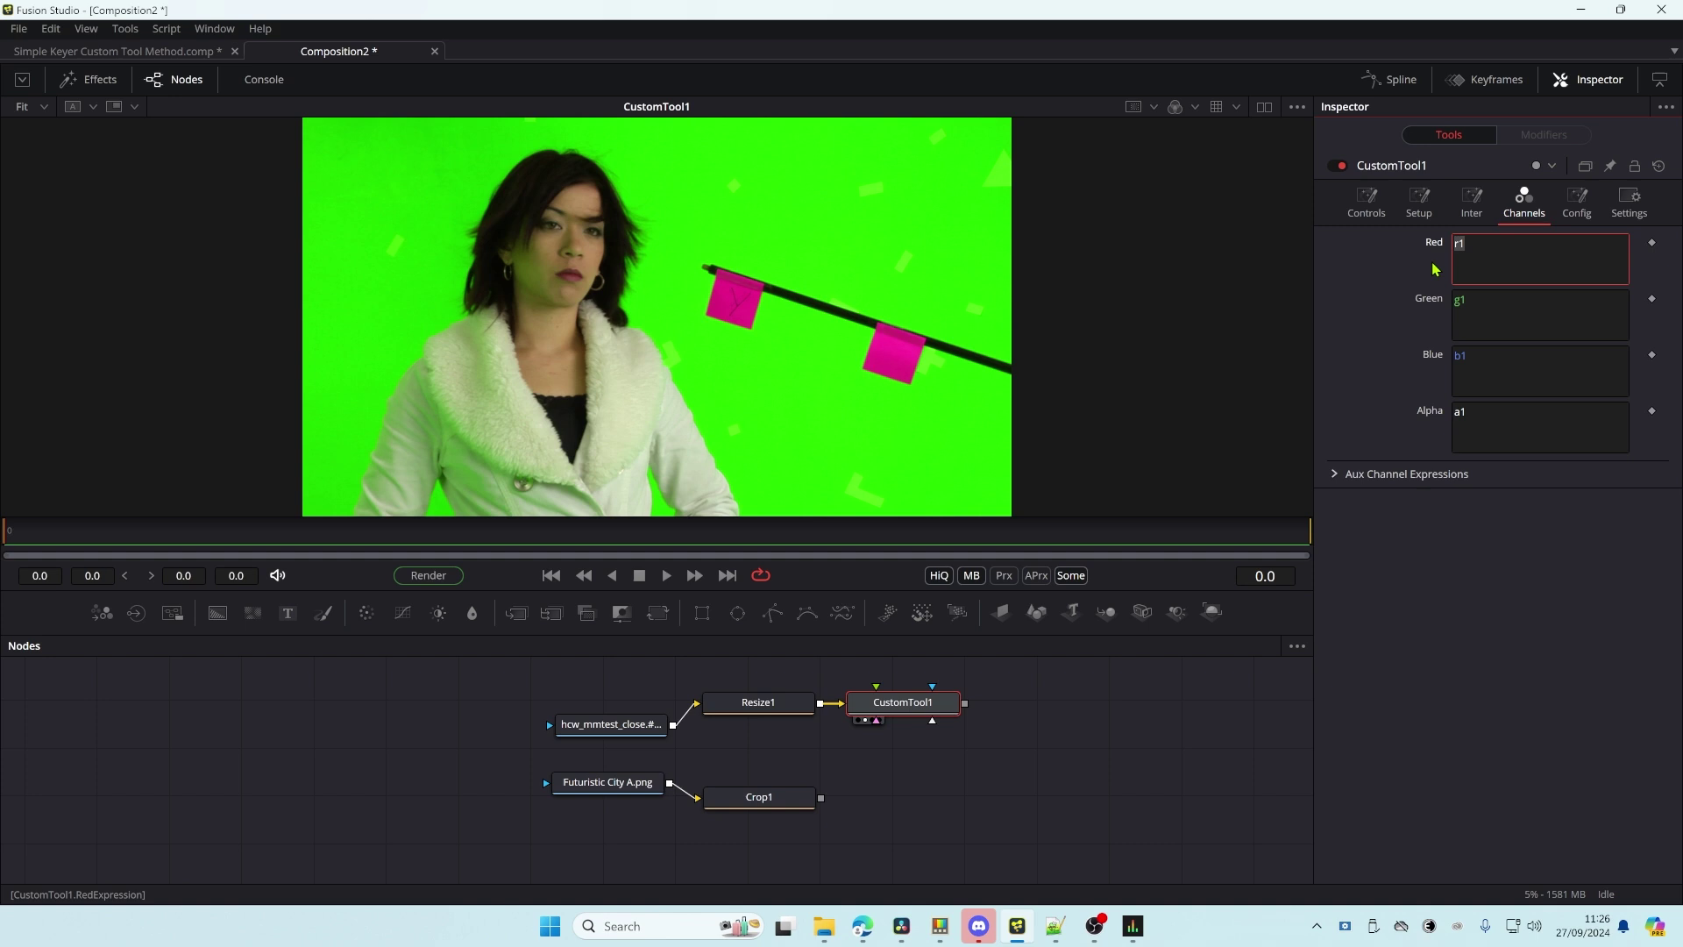
{"action": "type", "text": "g1"}
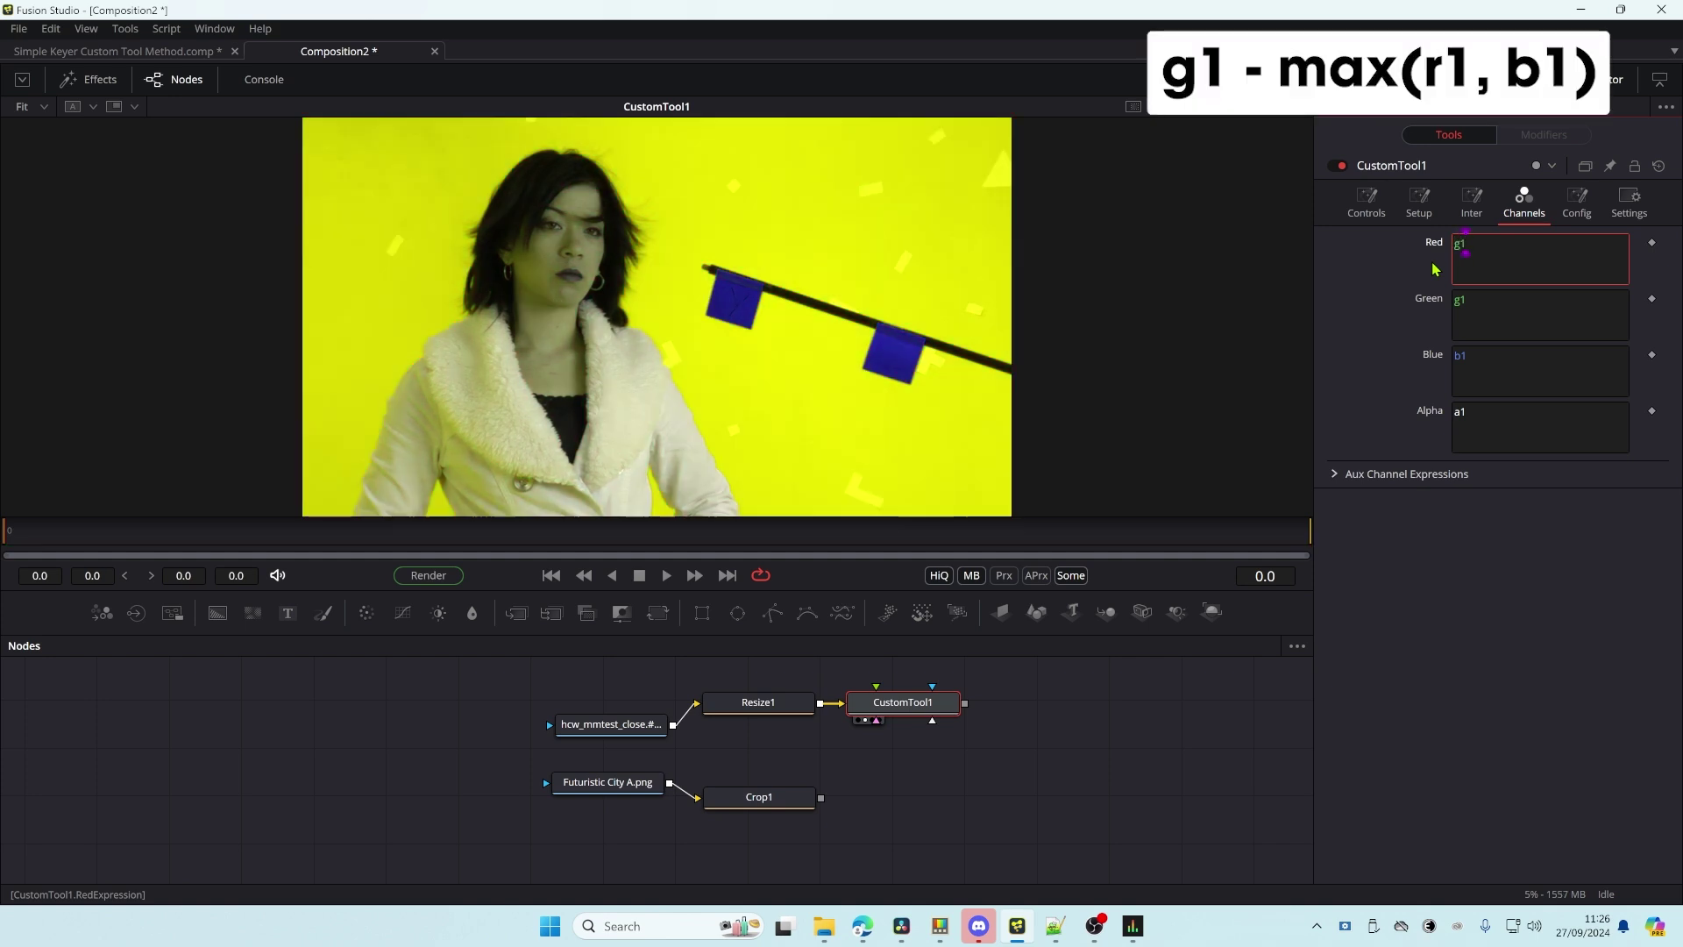
{"action": "type", "text": "-max"}
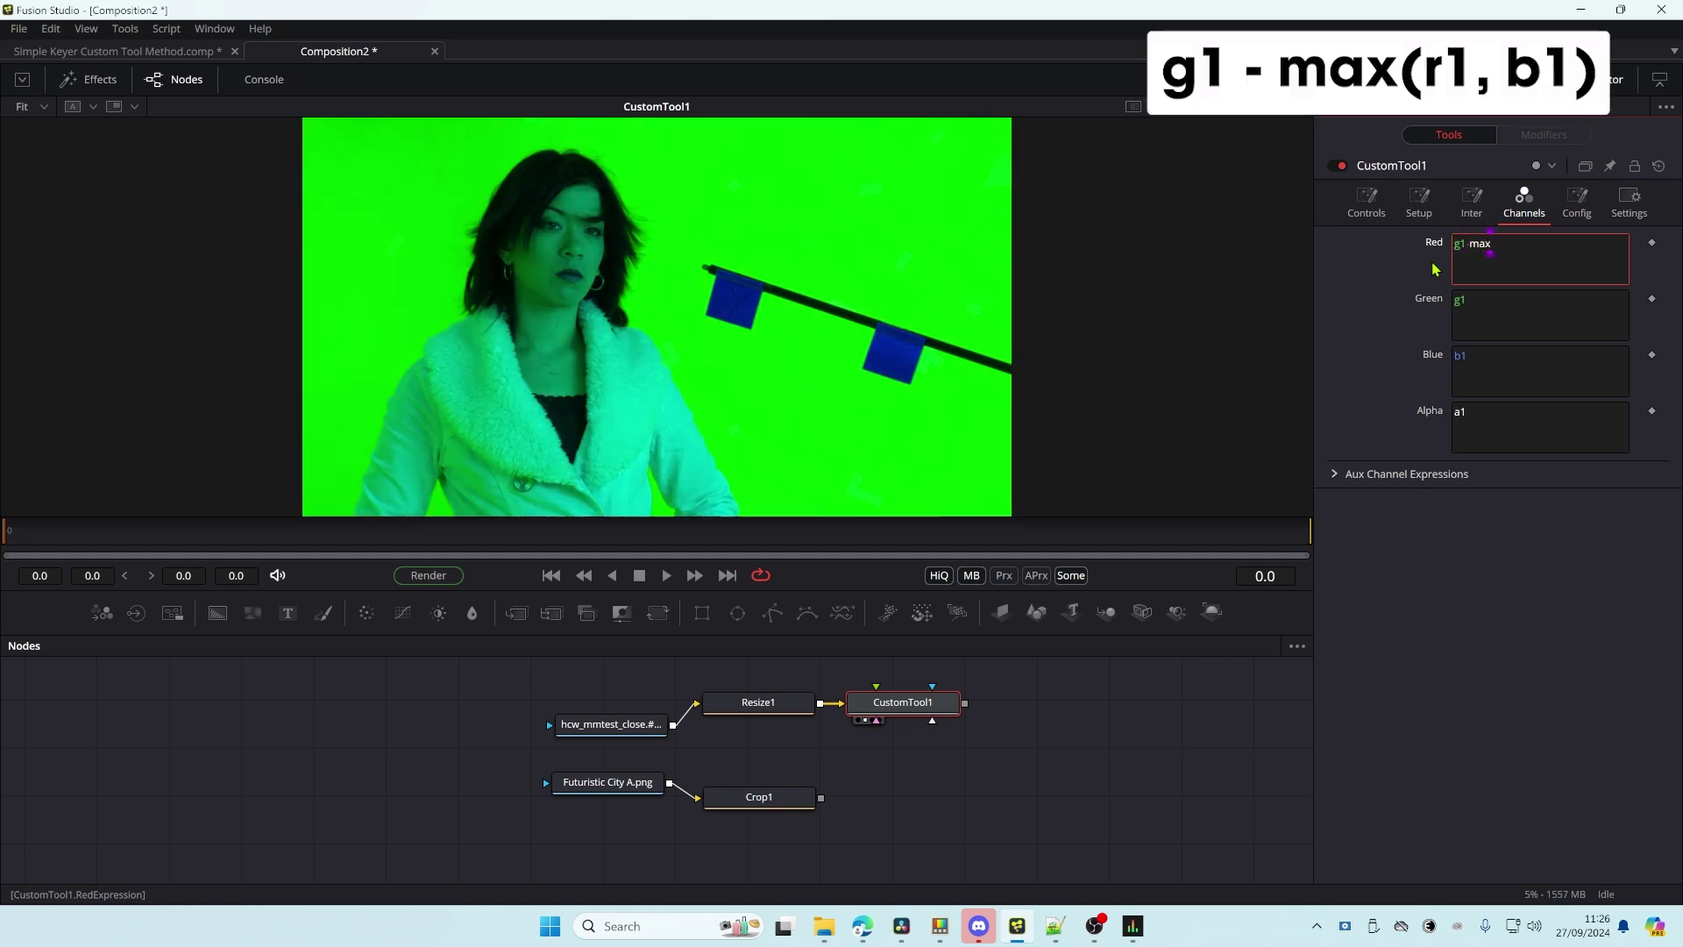
{"action": "type", "text": "(r1, b1)"}
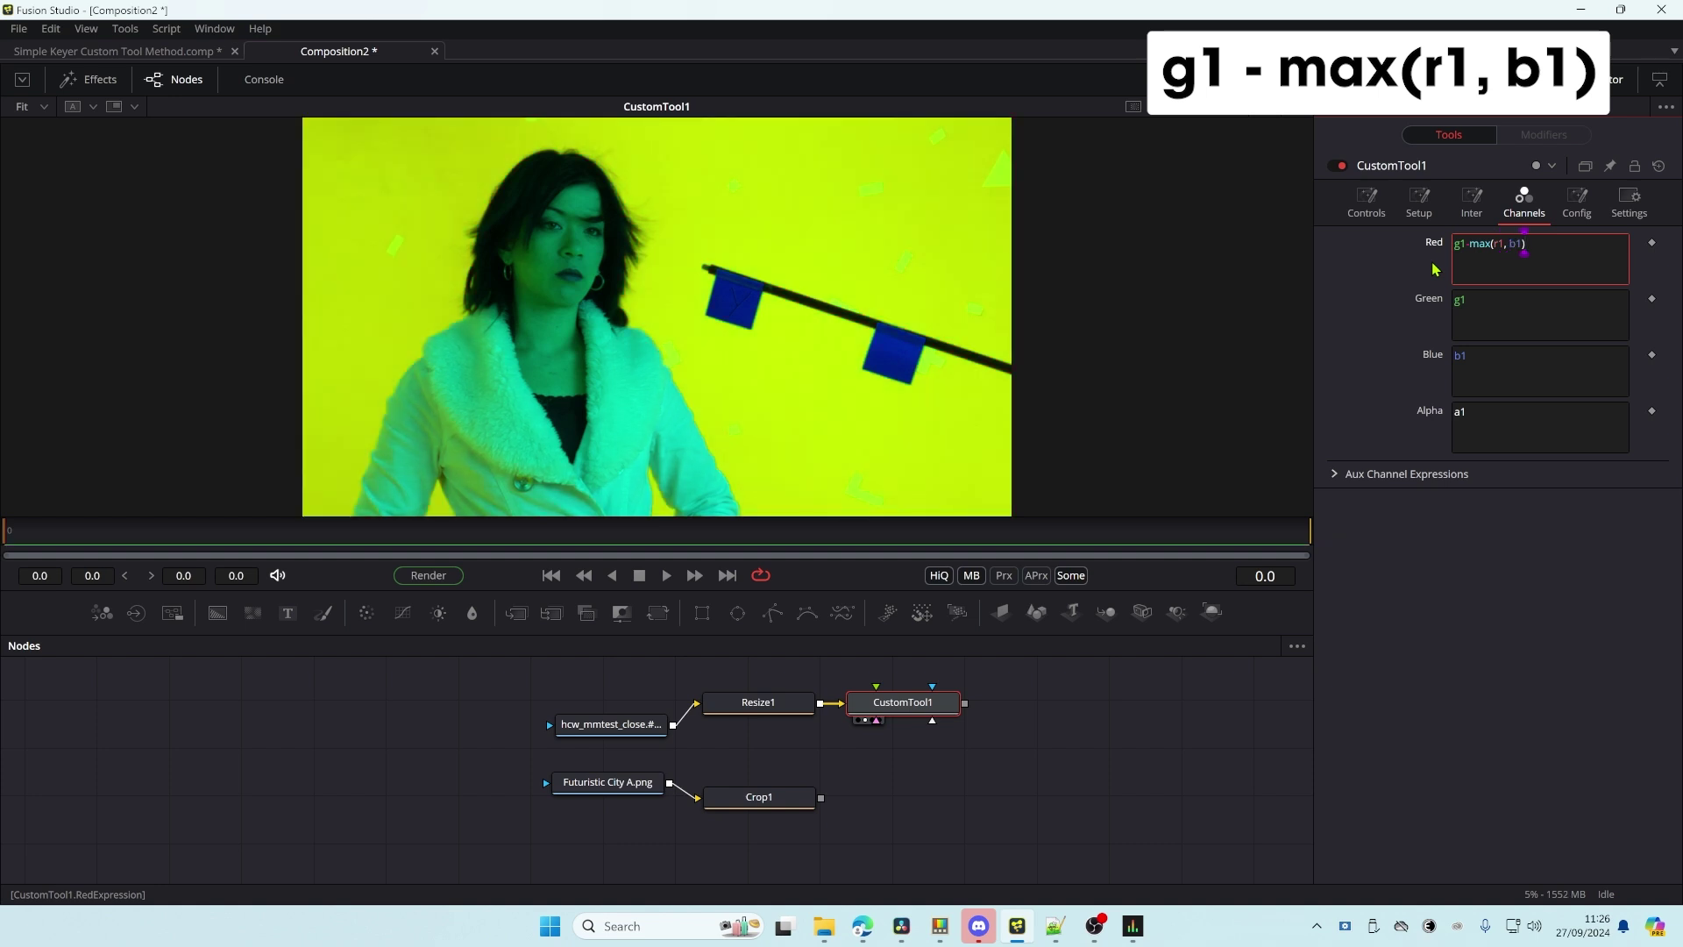
{"action": "left_click", "coordinate": [754, 269]}
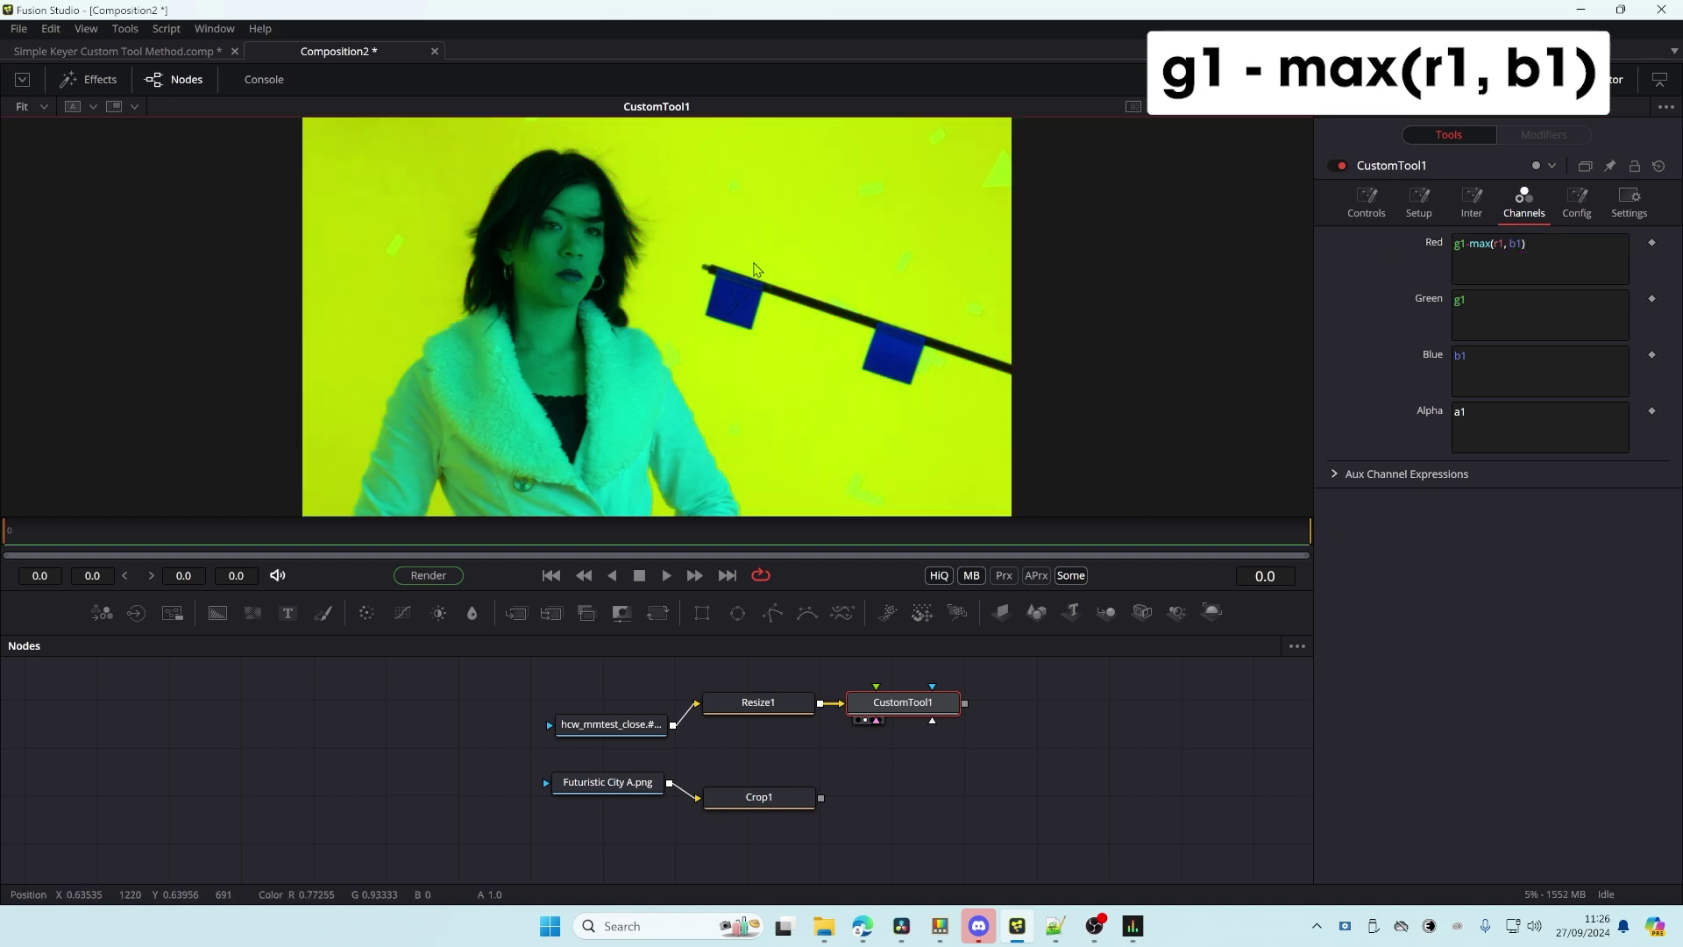
{"action": "key", "text": "r"}
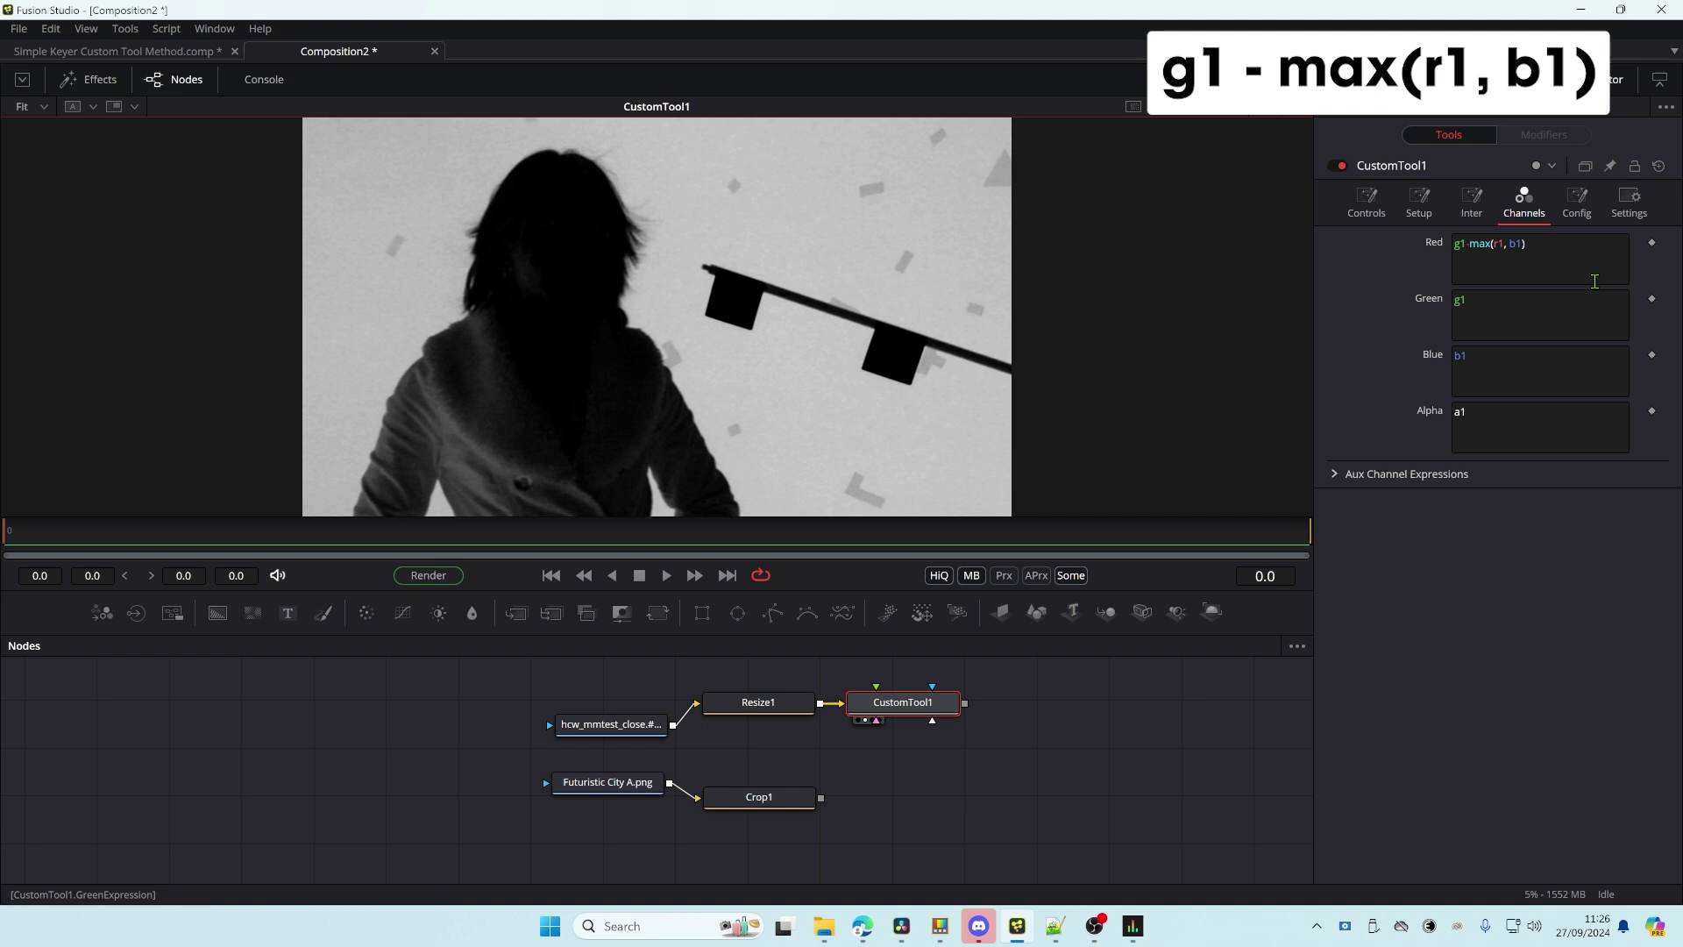
{"action": "left_click_drag", "start_coordinate": [1569, 254], "coordinate": [1356, 239]}
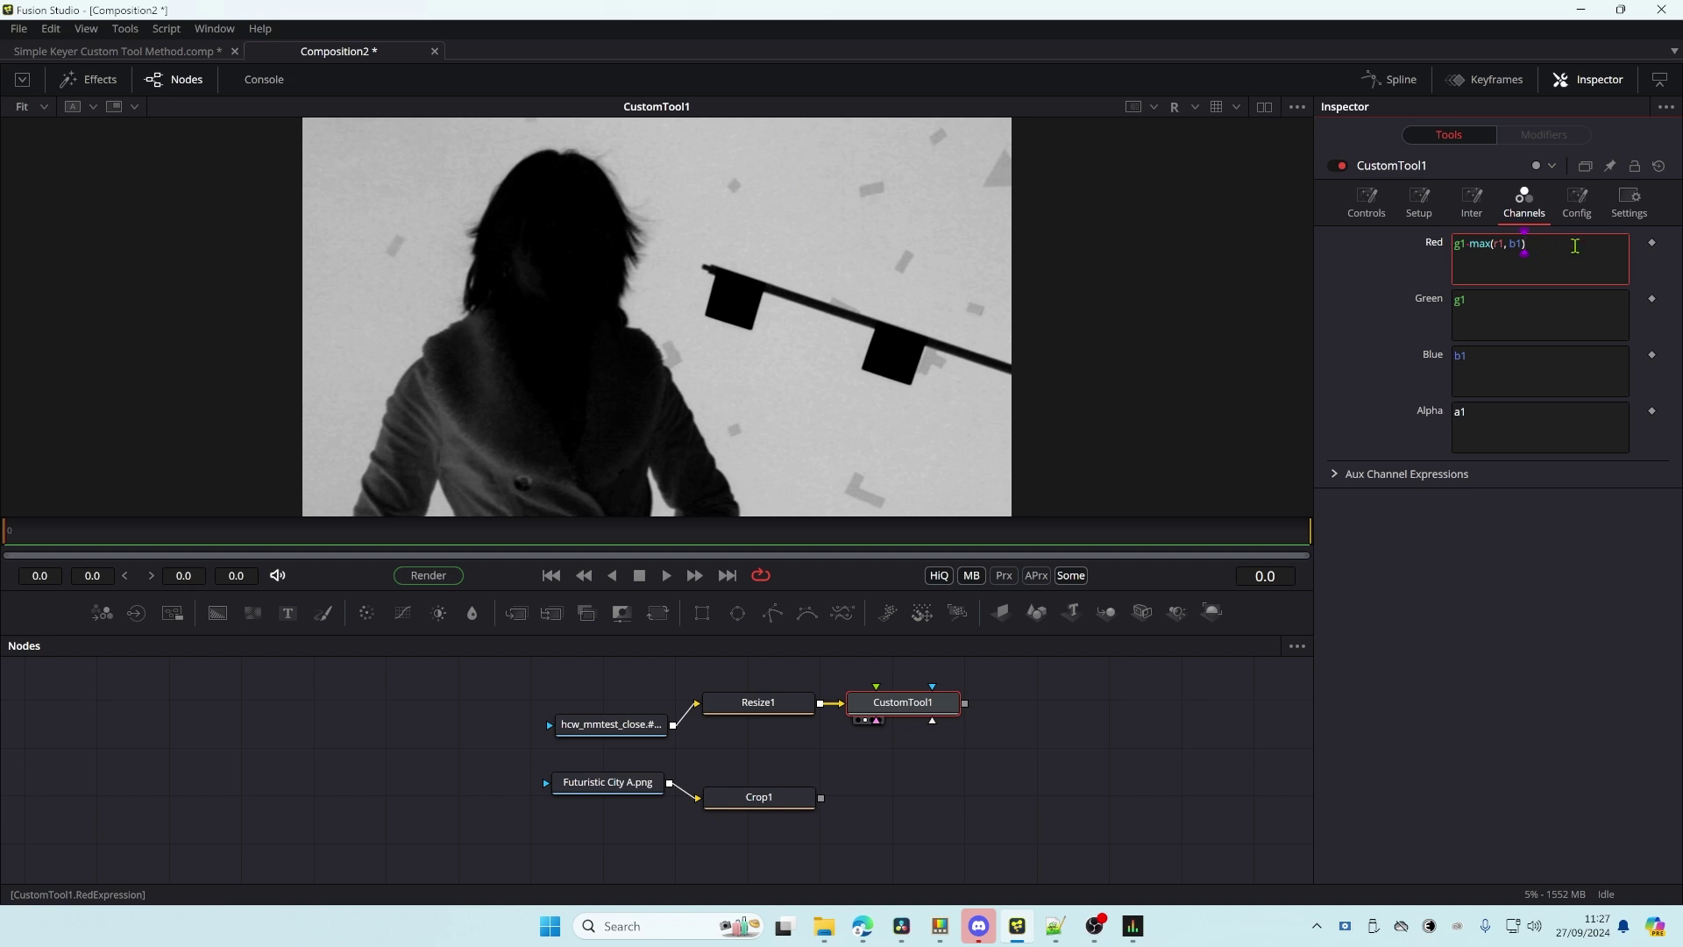
{"action": "left_click_drag", "start_coordinate": [1562, 251], "coordinate": [1405, 243]}
- Delete the matte from the Red expression and return the viewer to full colour
{"action": "key", "text": "BackSpace"}
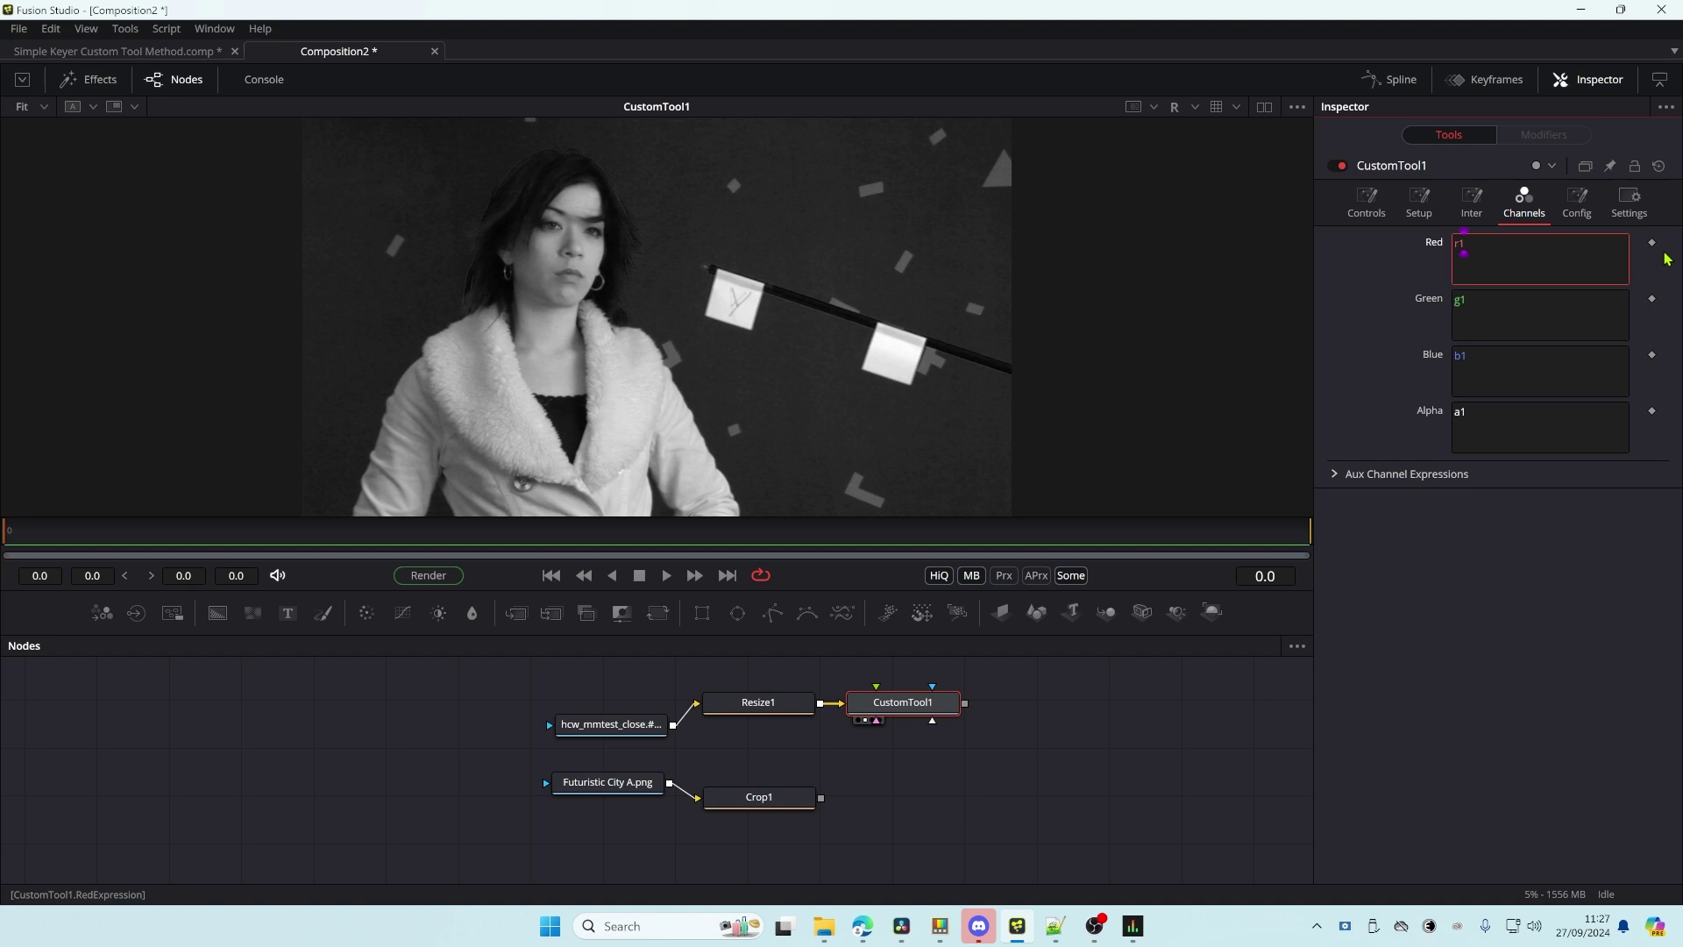
{"action": "left_click", "coordinate": [1467, 203]}
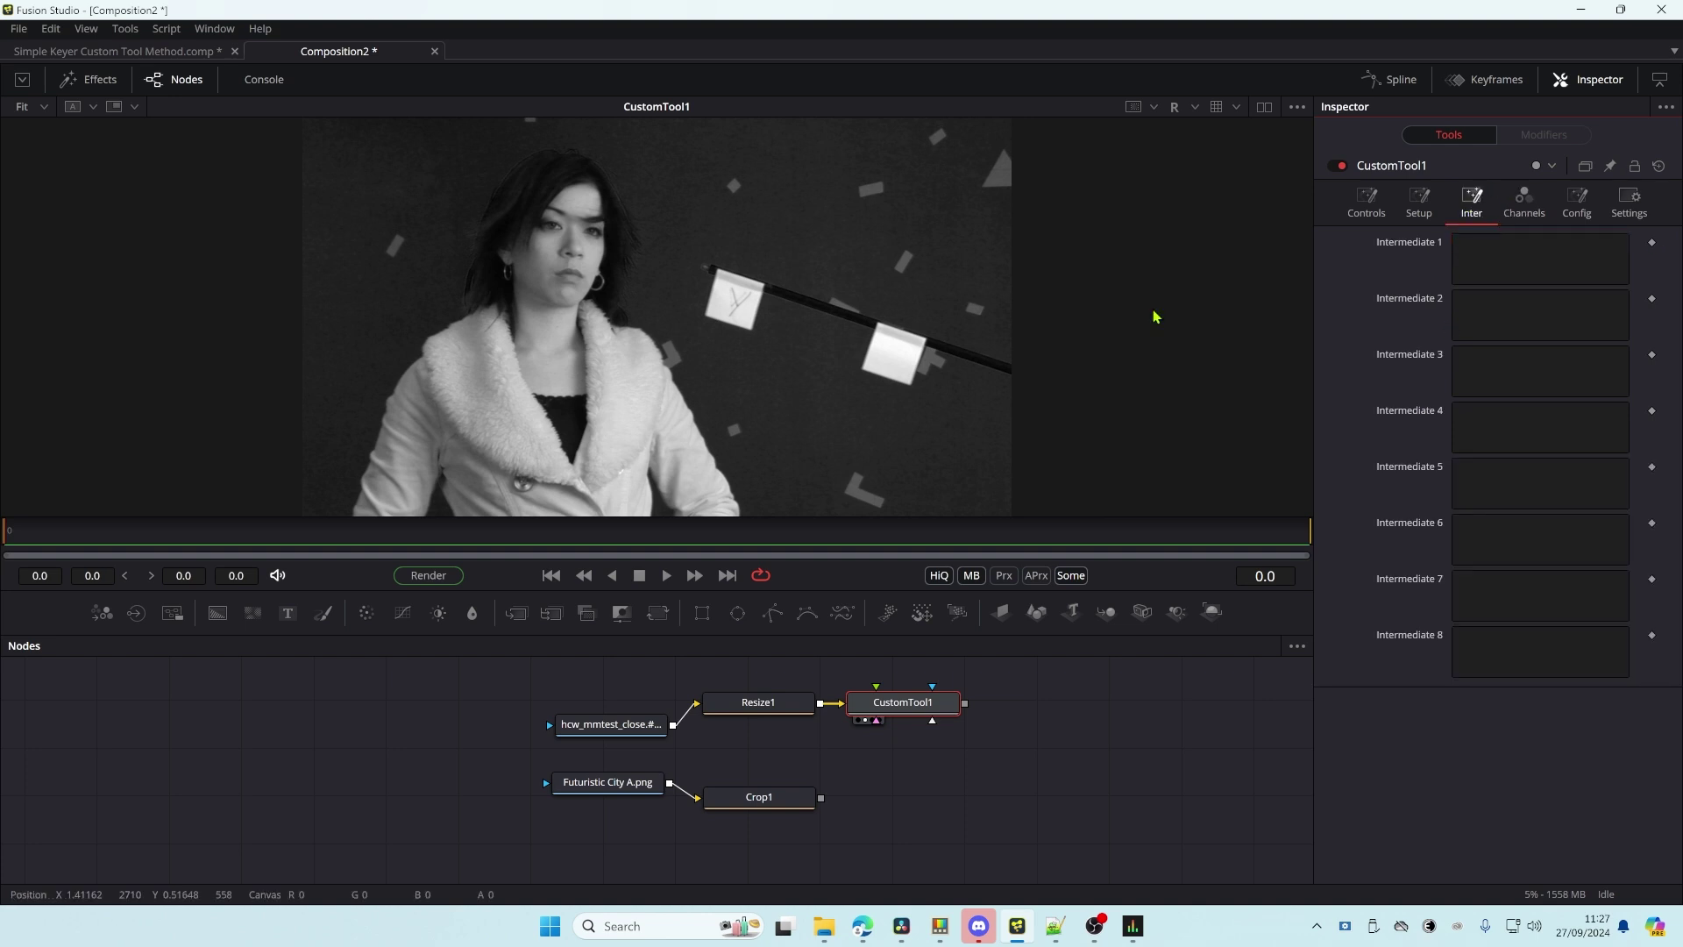
{"action": "left_click", "coordinate": [801, 241]}
{"action": "key", "text": "c"}
- Paste clamp(g1-r1, 0, 1)*n1 into Intermediate 1 and highlight its g1-r1 part
{"action": "left_click", "coordinate": [1483, 256]}
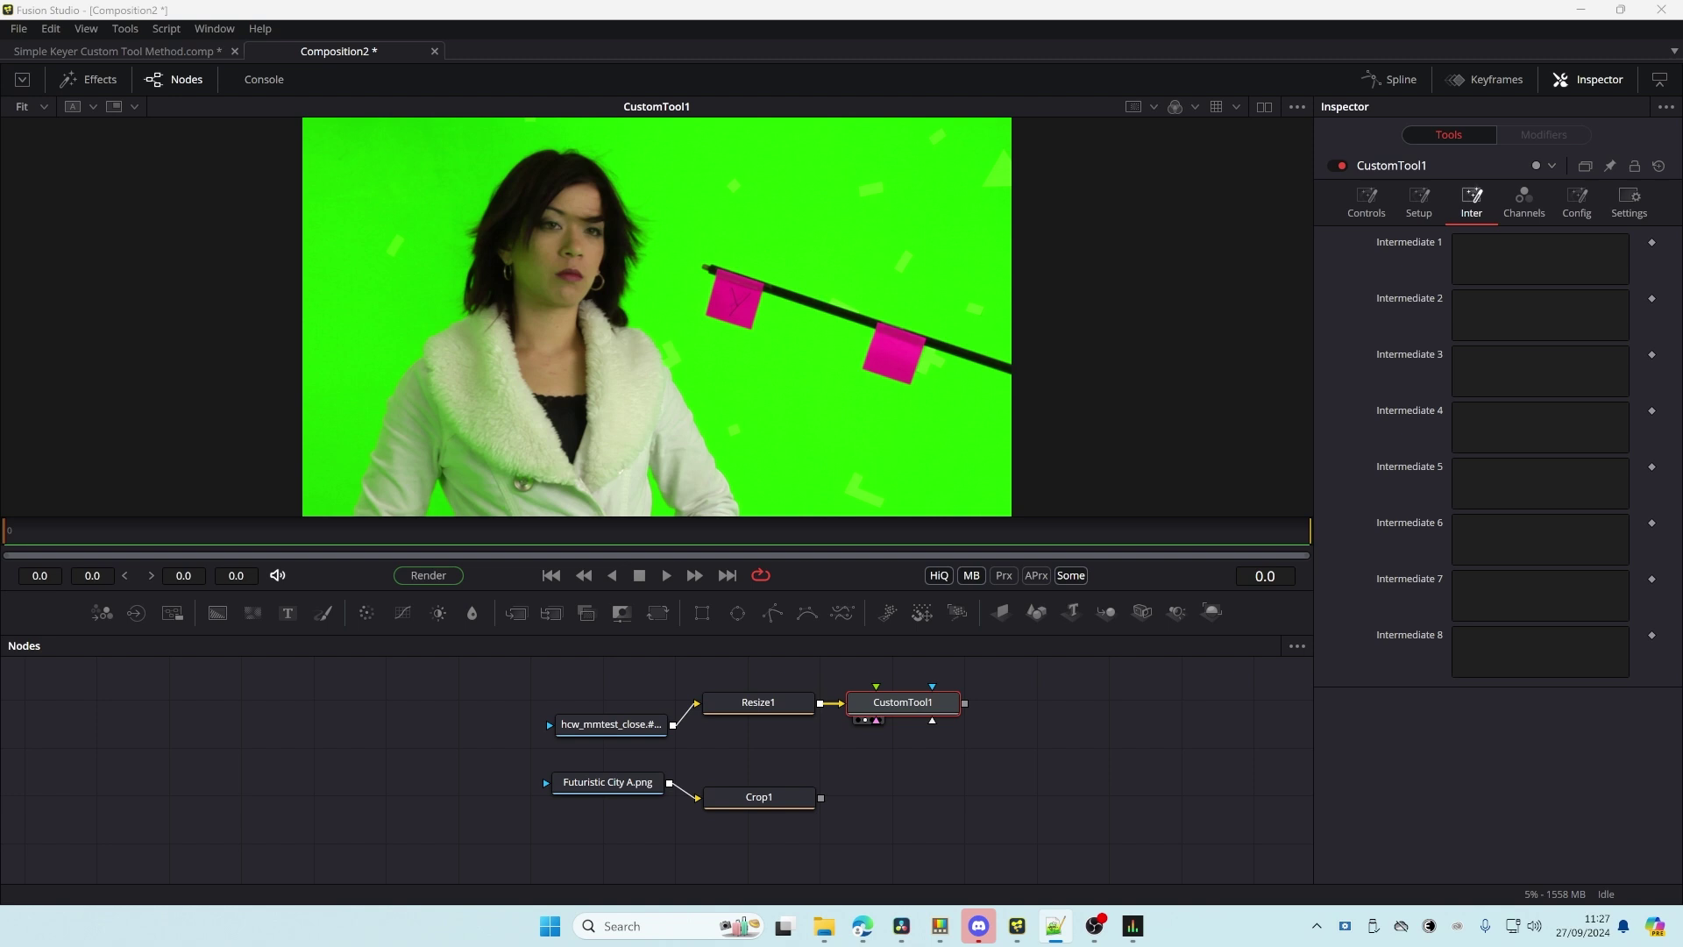
{"action": "left_click", "coordinate": [1548, 251]}
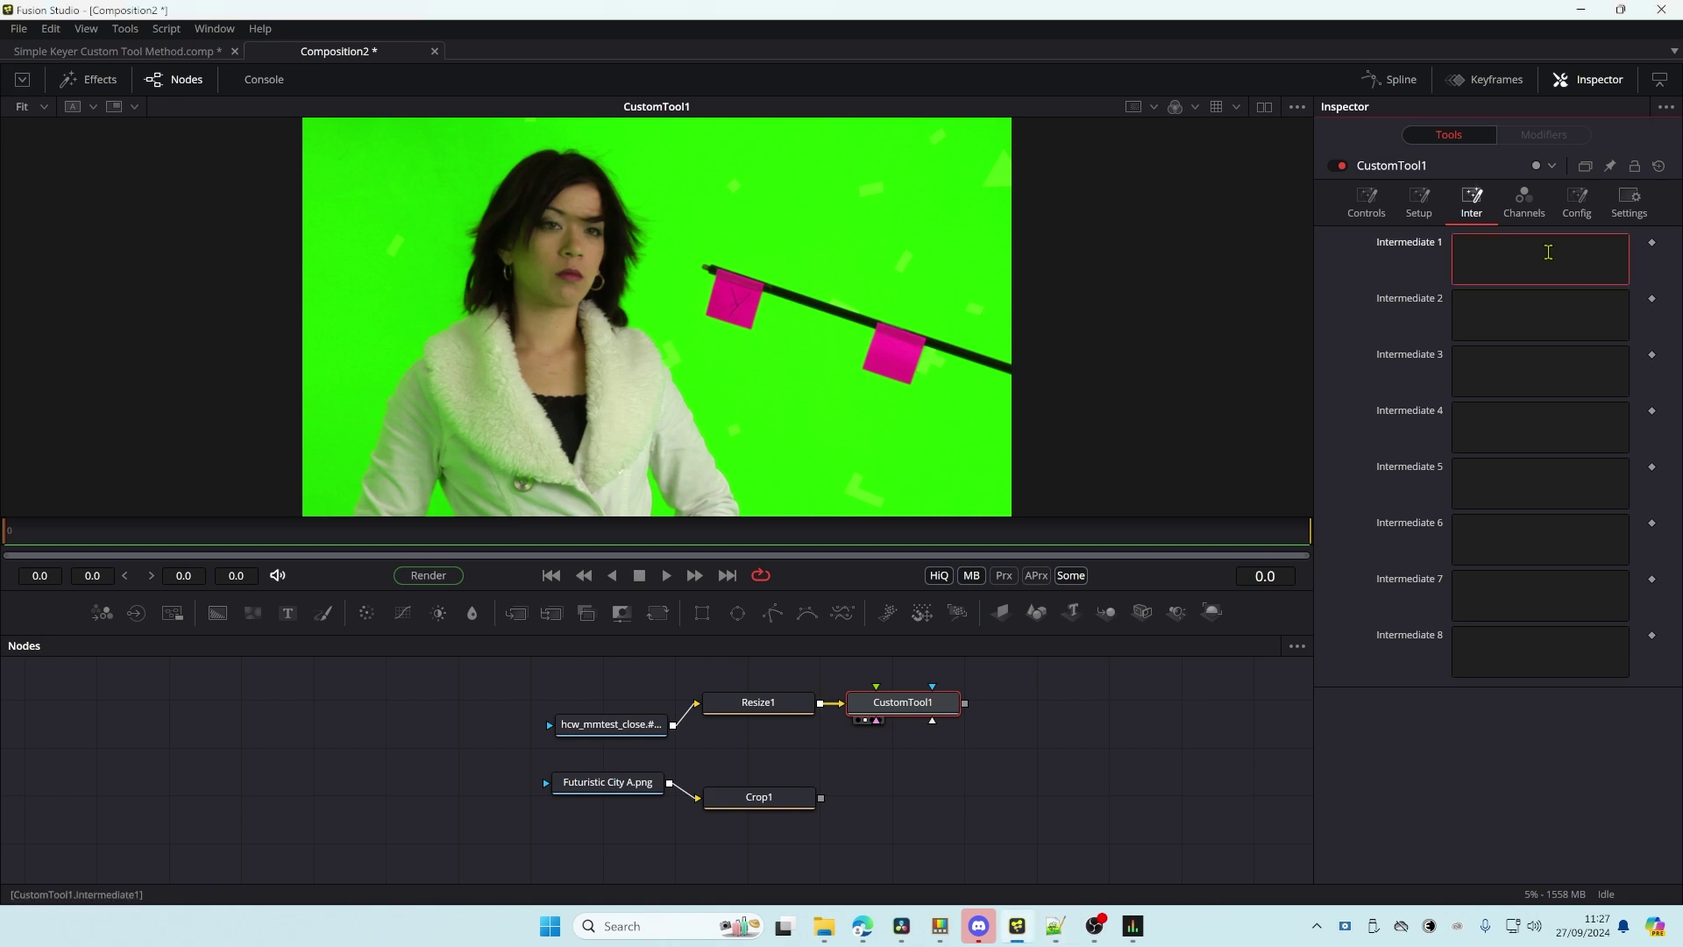
{"action": "type", "text": "clamp(g1-r1, 0, 1)*n1"}
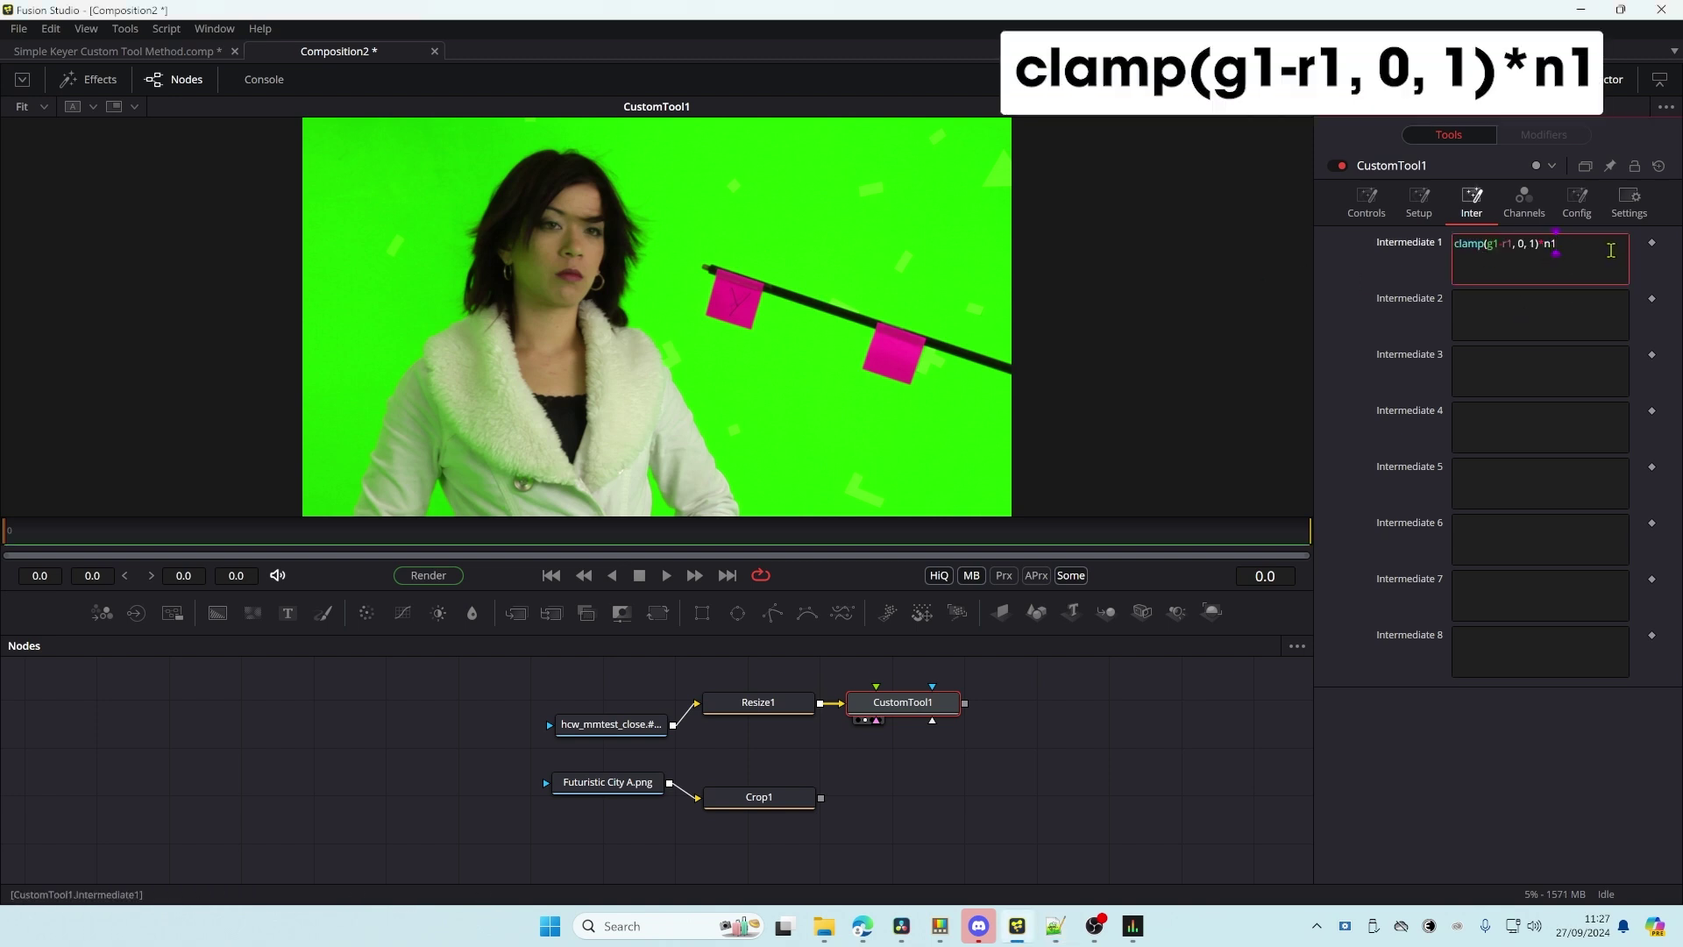
{"action": "left_click", "coordinate": [1487, 245]}
{"action": "left_click_drag", "start_coordinate": [1487, 245], "coordinate": [1511, 245]}
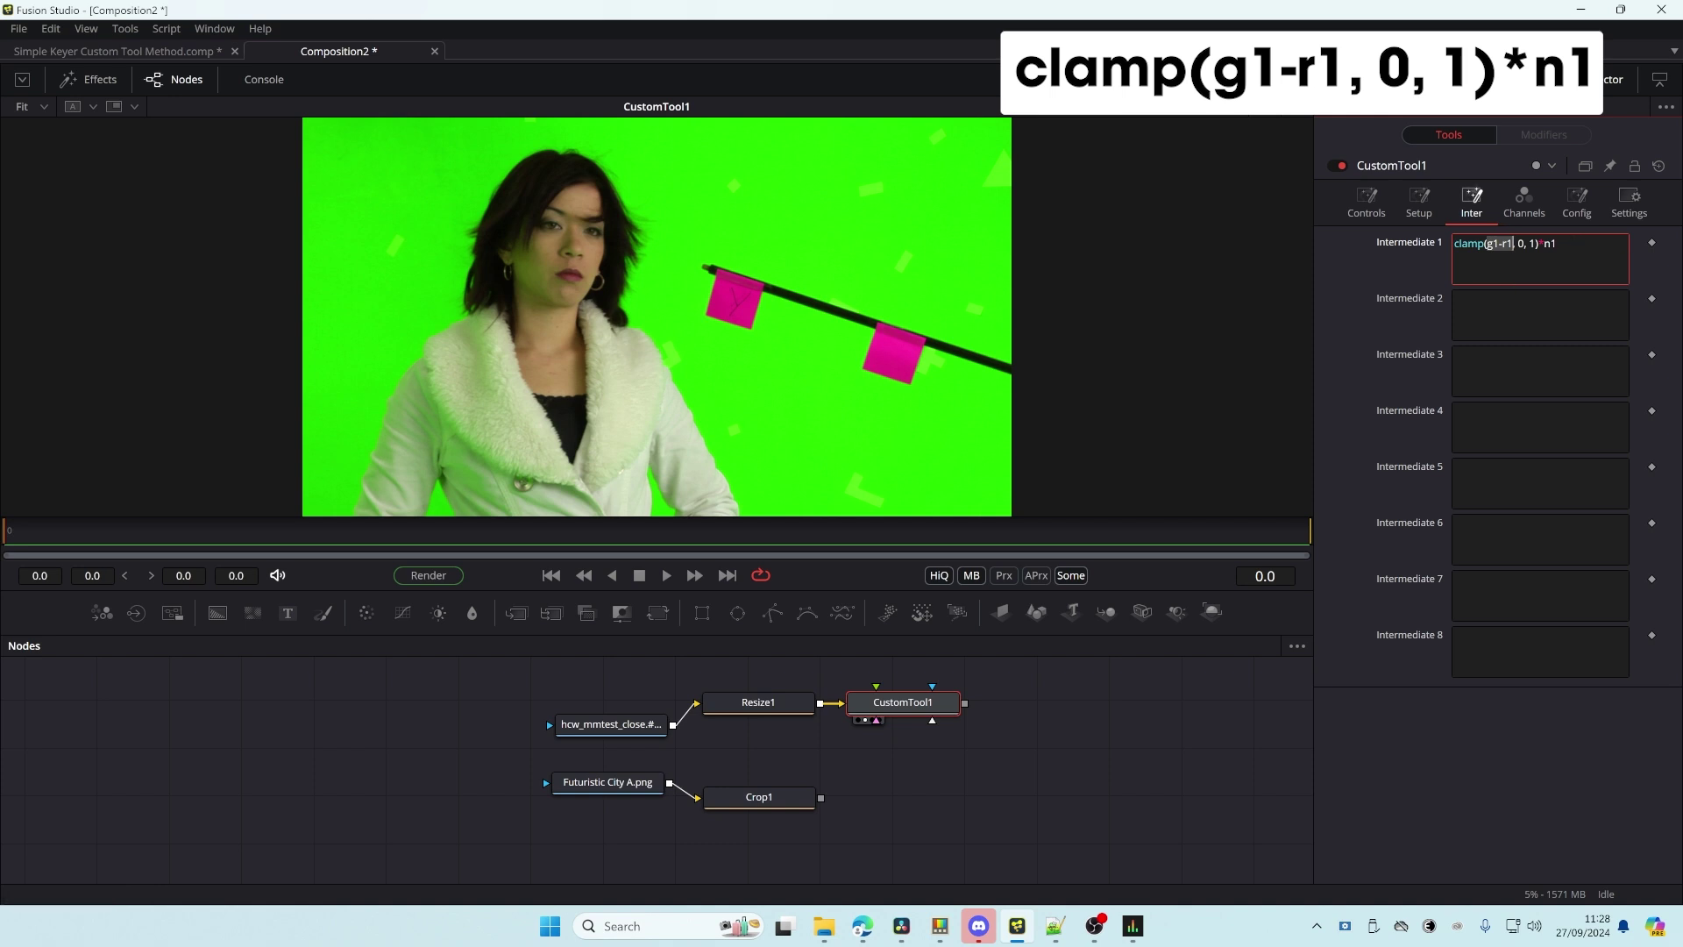
{"action": "key", "text": "alt+Tab"}
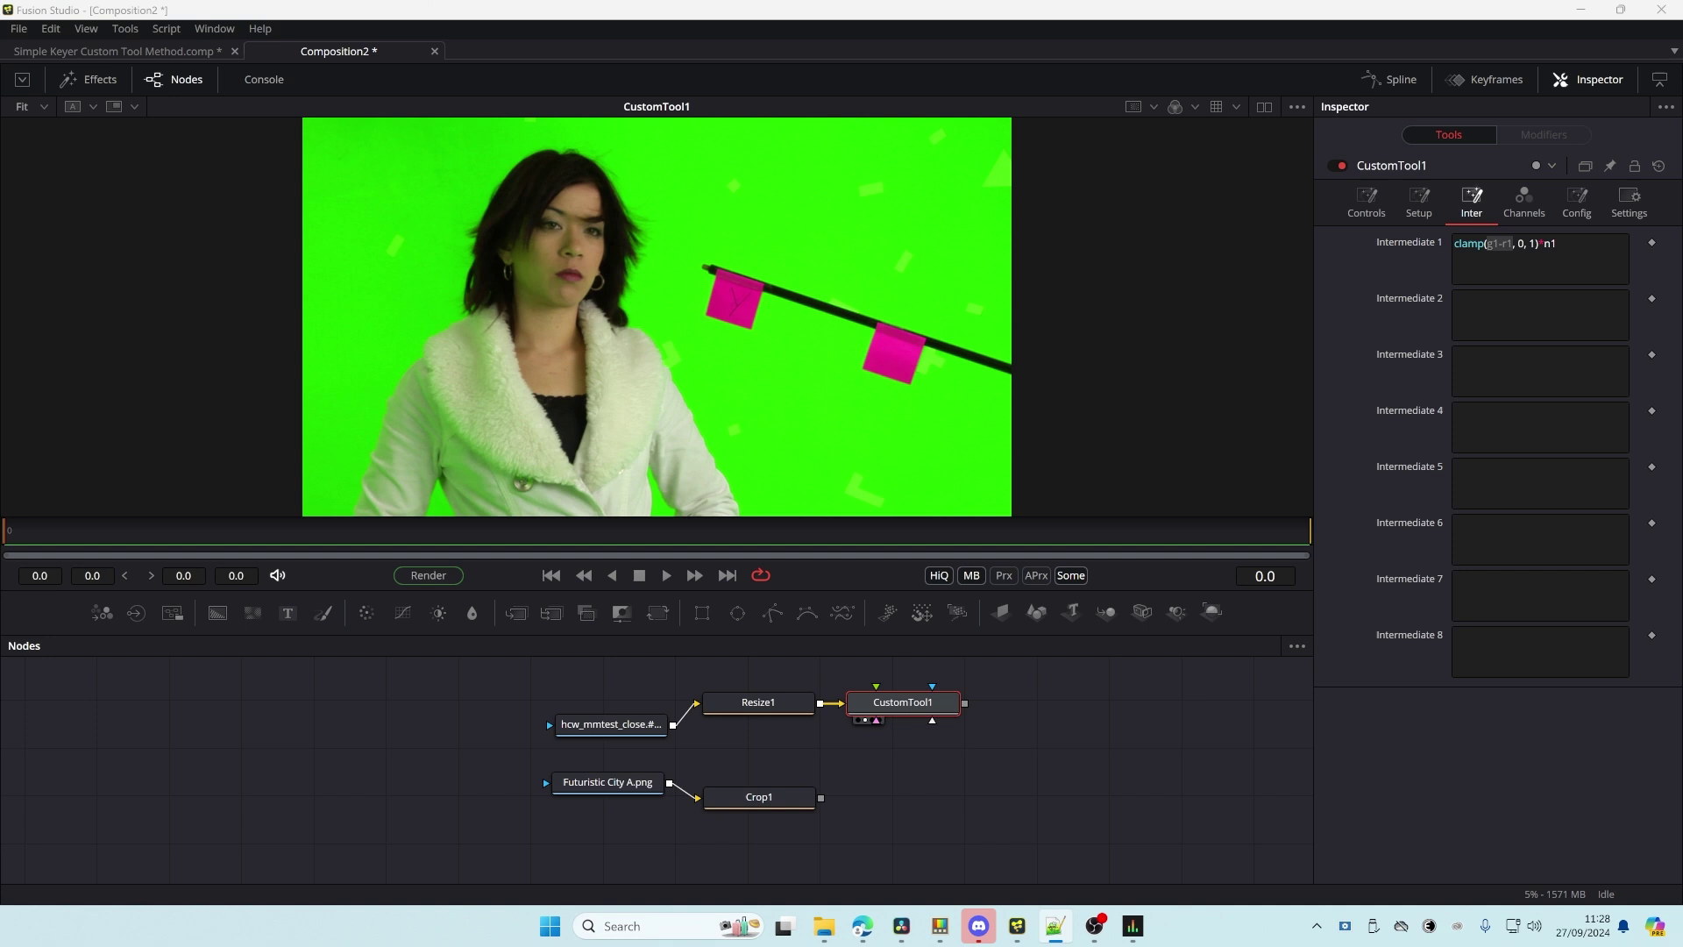
- Paste clamp(g1-b1, 0, 1)*(1-n1) into Intermediate 2 and review the first expression's clamp and *n1 parts
{"action": "left_click", "coordinate": [1449, 324]}
{"action": "type", "text": "clamp(g1-b1, 0, 1)*(1-n1)"}
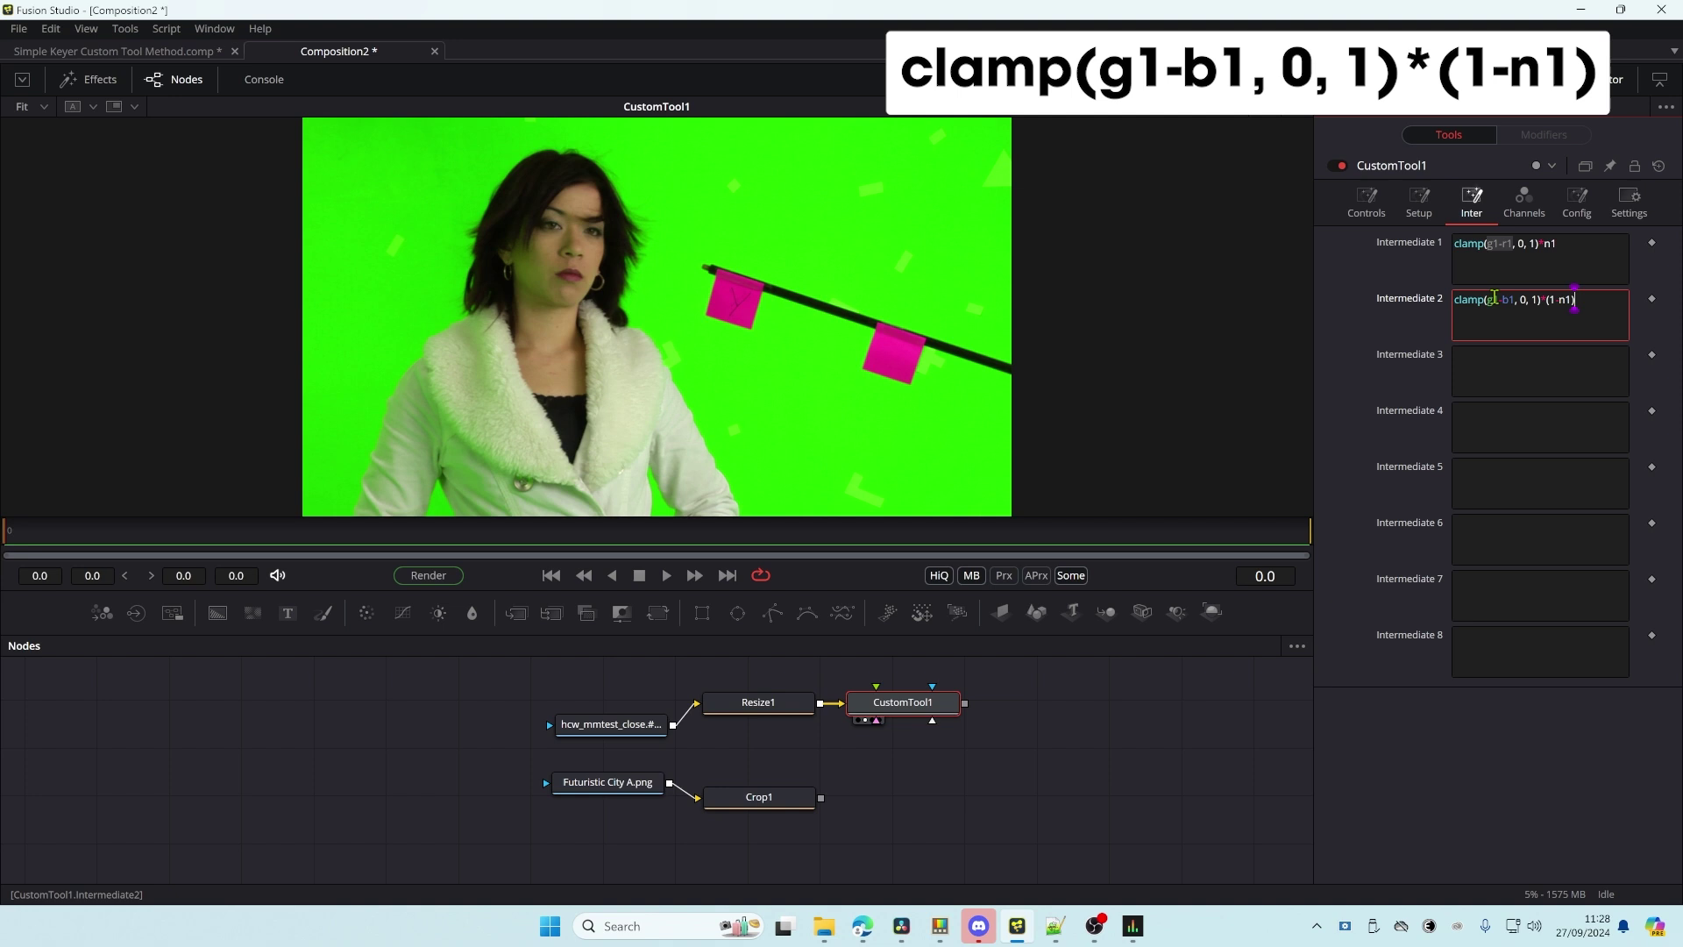
{"action": "left_click_drag", "start_coordinate": [1453, 243], "coordinate": [1540, 243]}
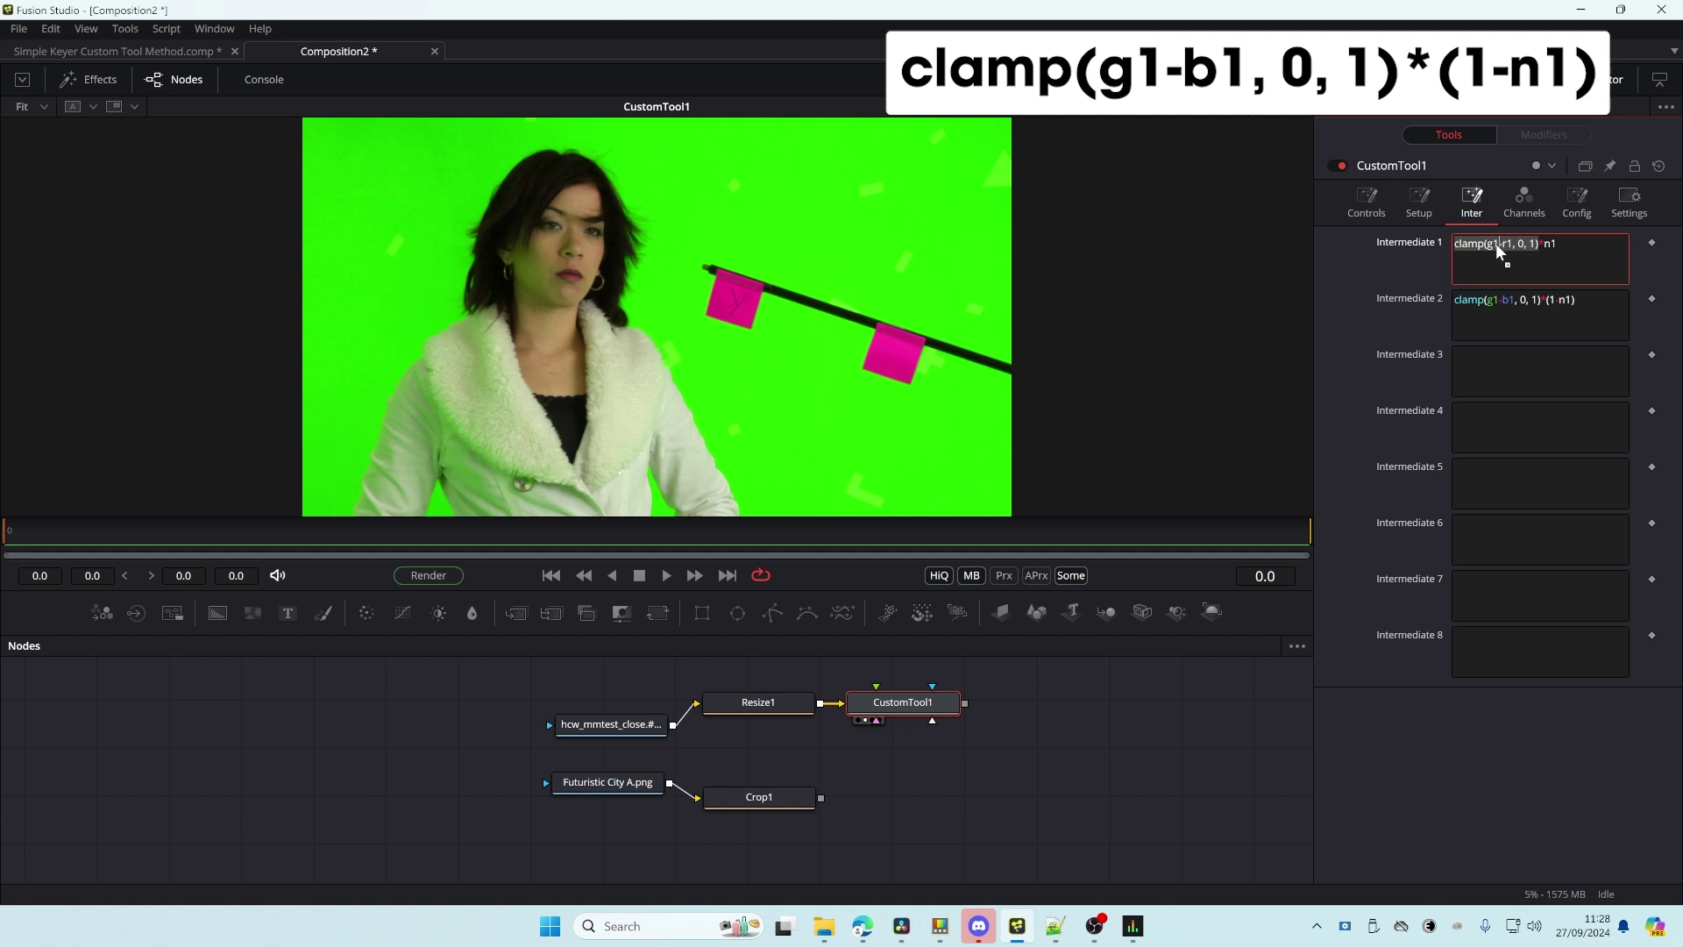
{"action": "key", "text": "Right"}
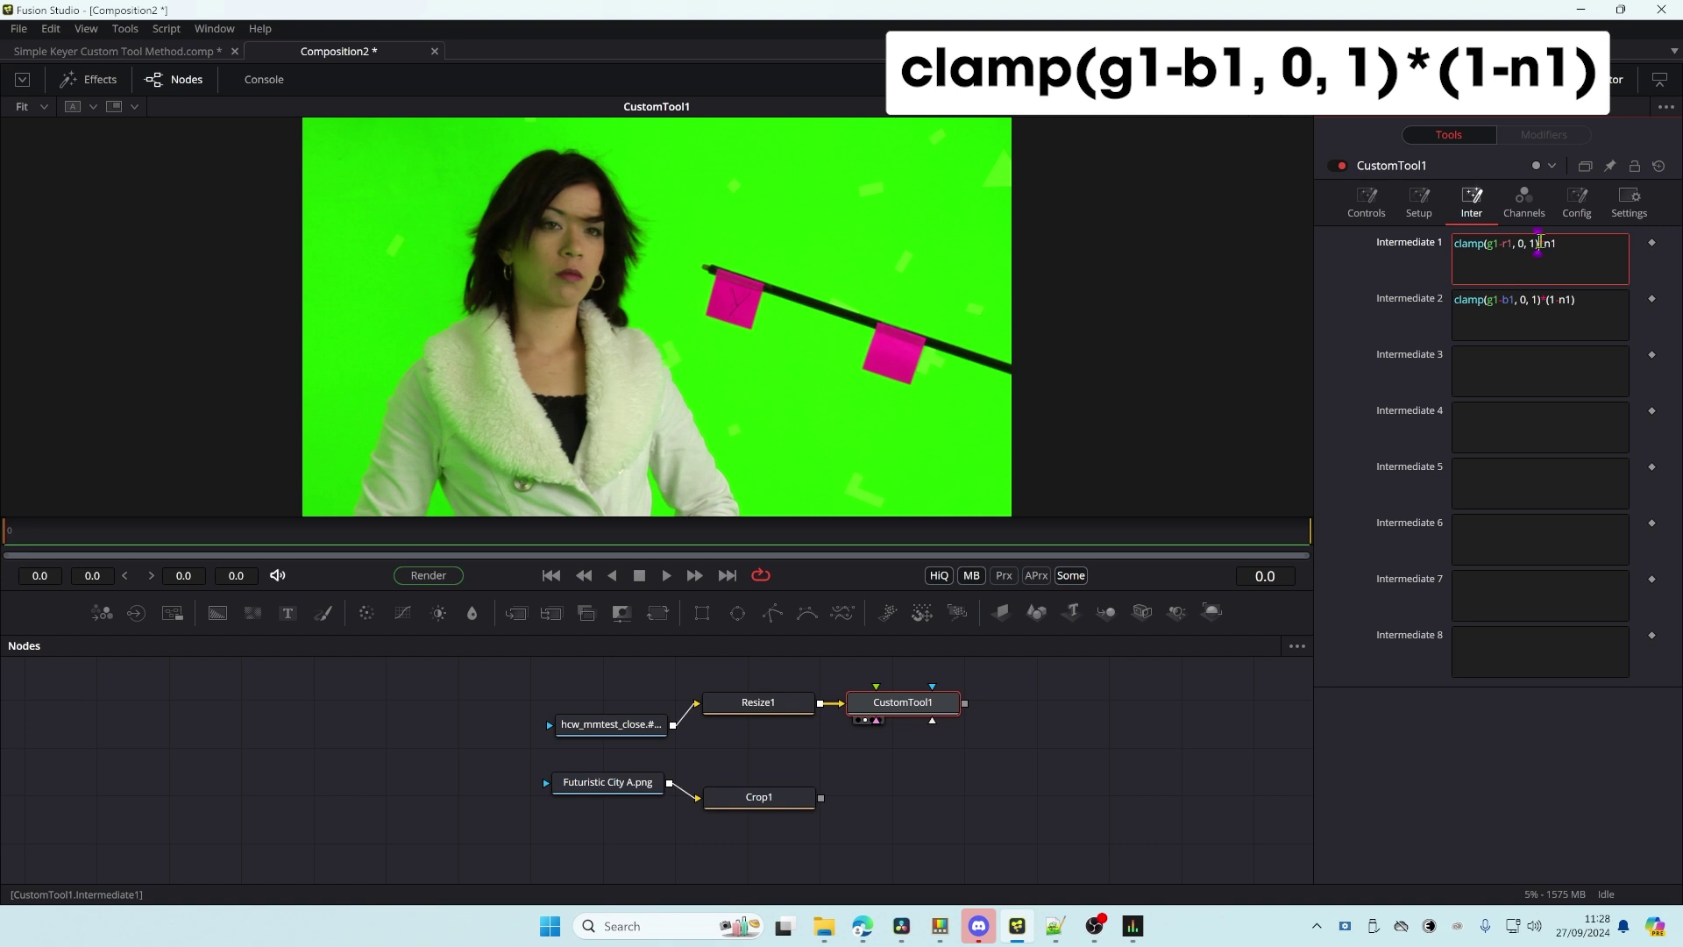
{"action": "left_click_drag", "start_coordinate": [1538, 243], "coordinate": [1553, 240]}
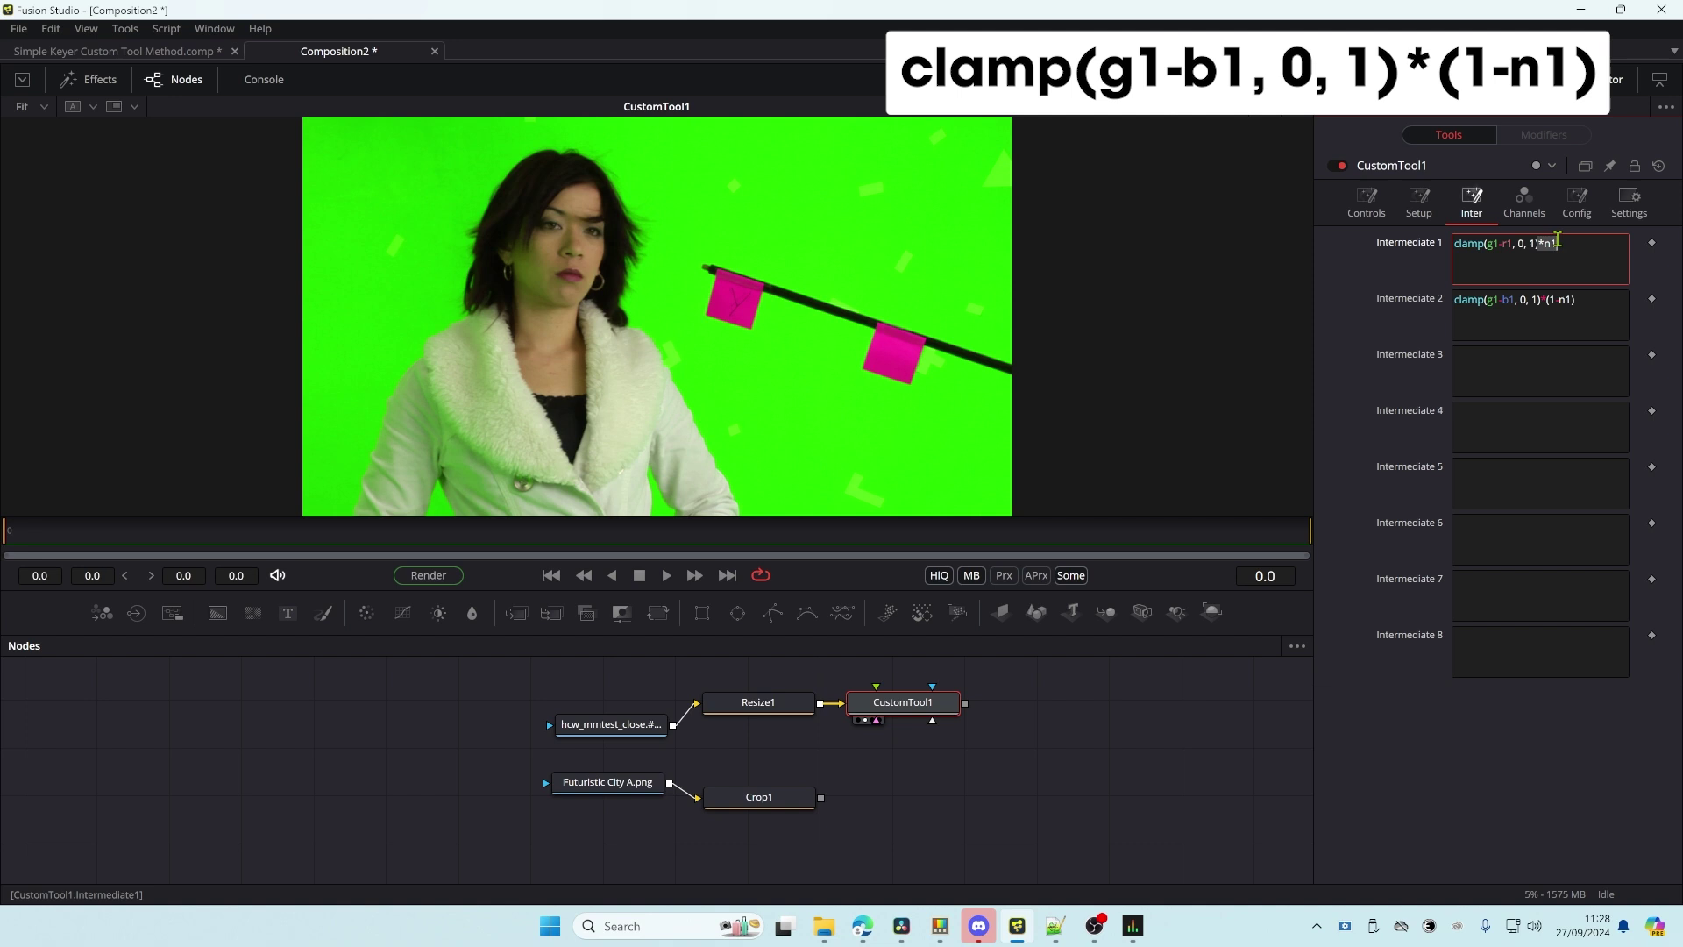
{"action": "left_click", "coordinate": [1367, 202]}
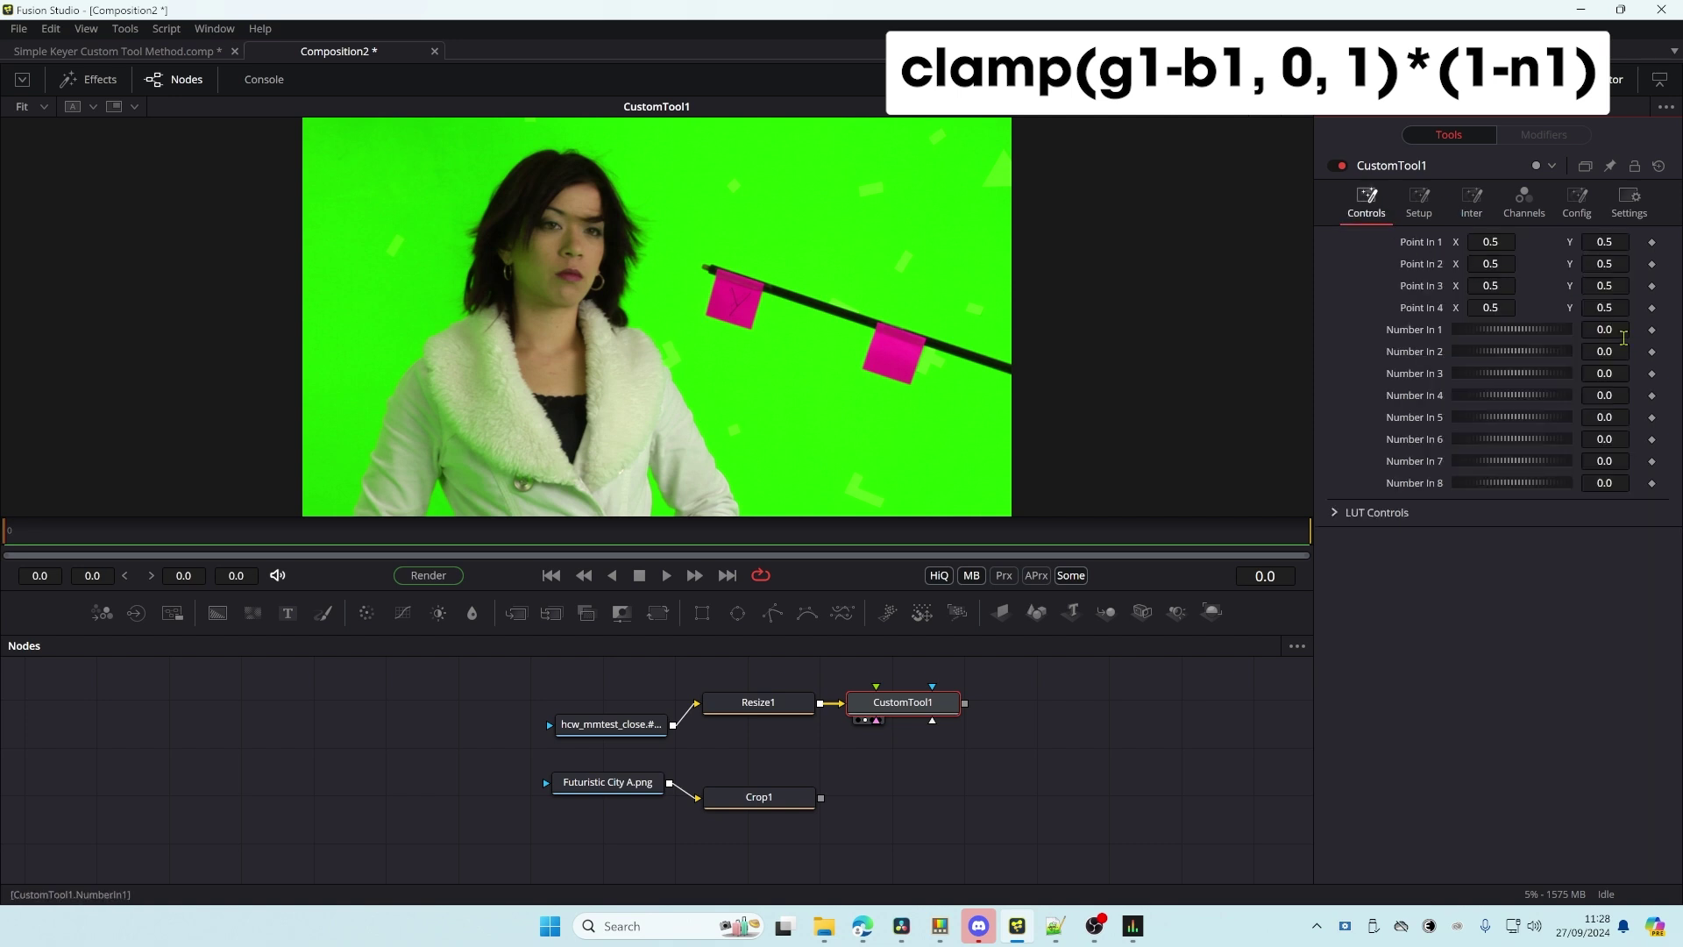
{"action": "left_click", "coordinate": [1471, 200]}
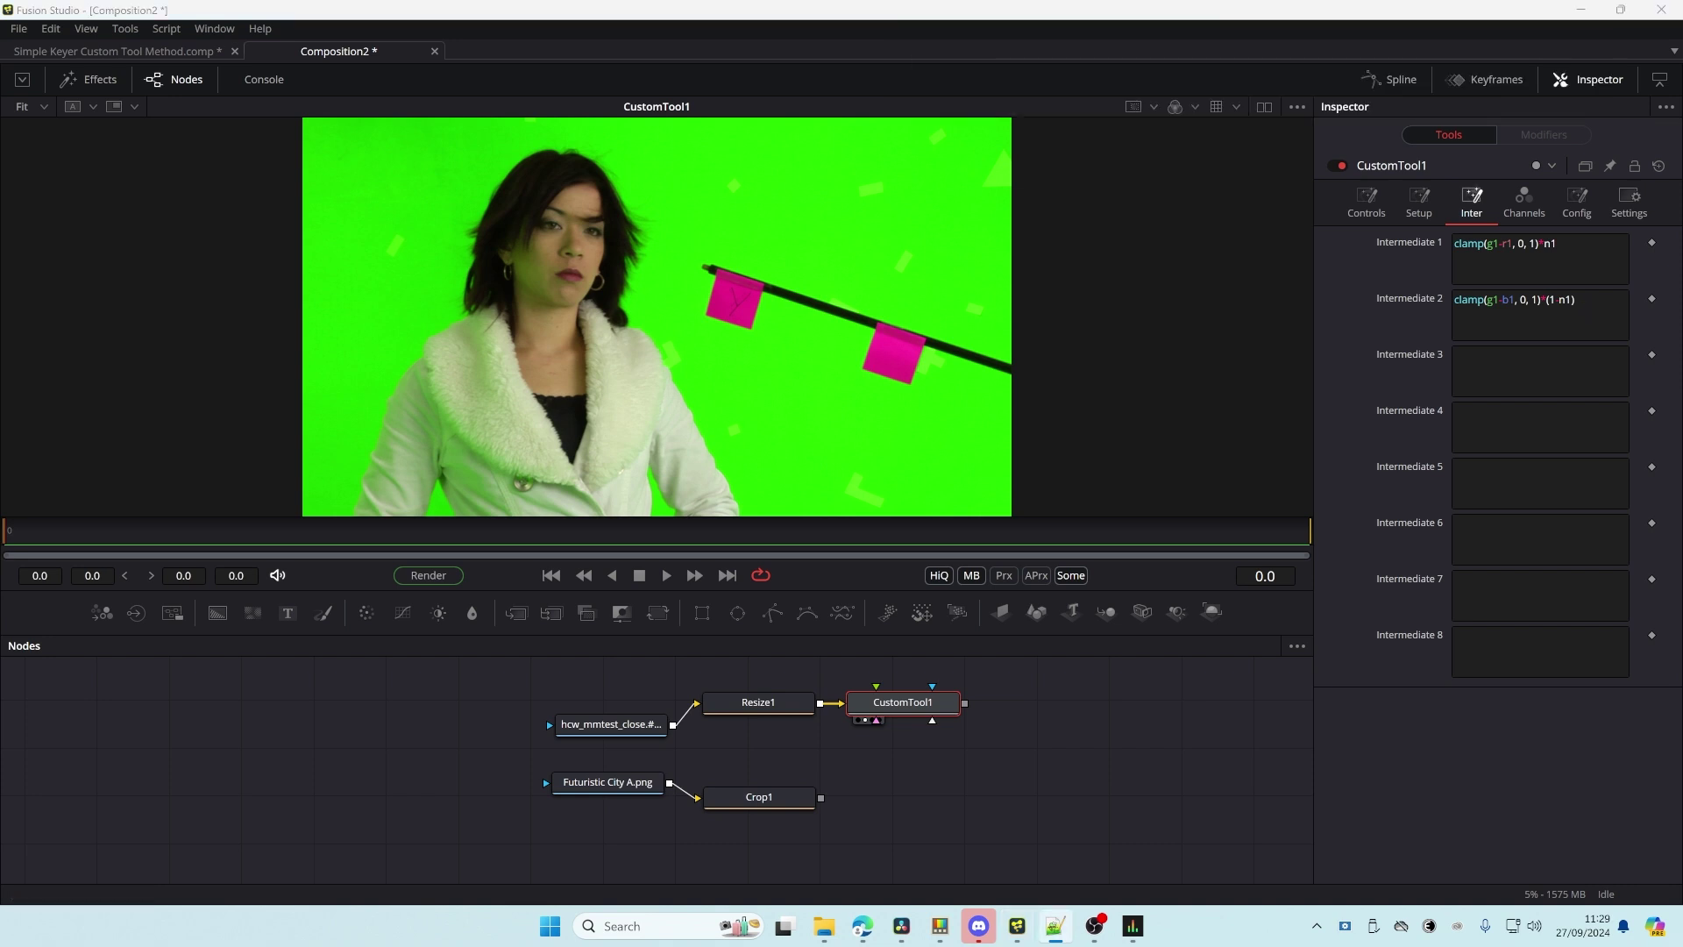
- Type 1-(i1+i2) into Intermediate 3, then check the number controls and channel expressions
{"action": "left_click", "coordinate": [1501, 359]}
{"action": "type", "text": "1-(i1+i2)"}
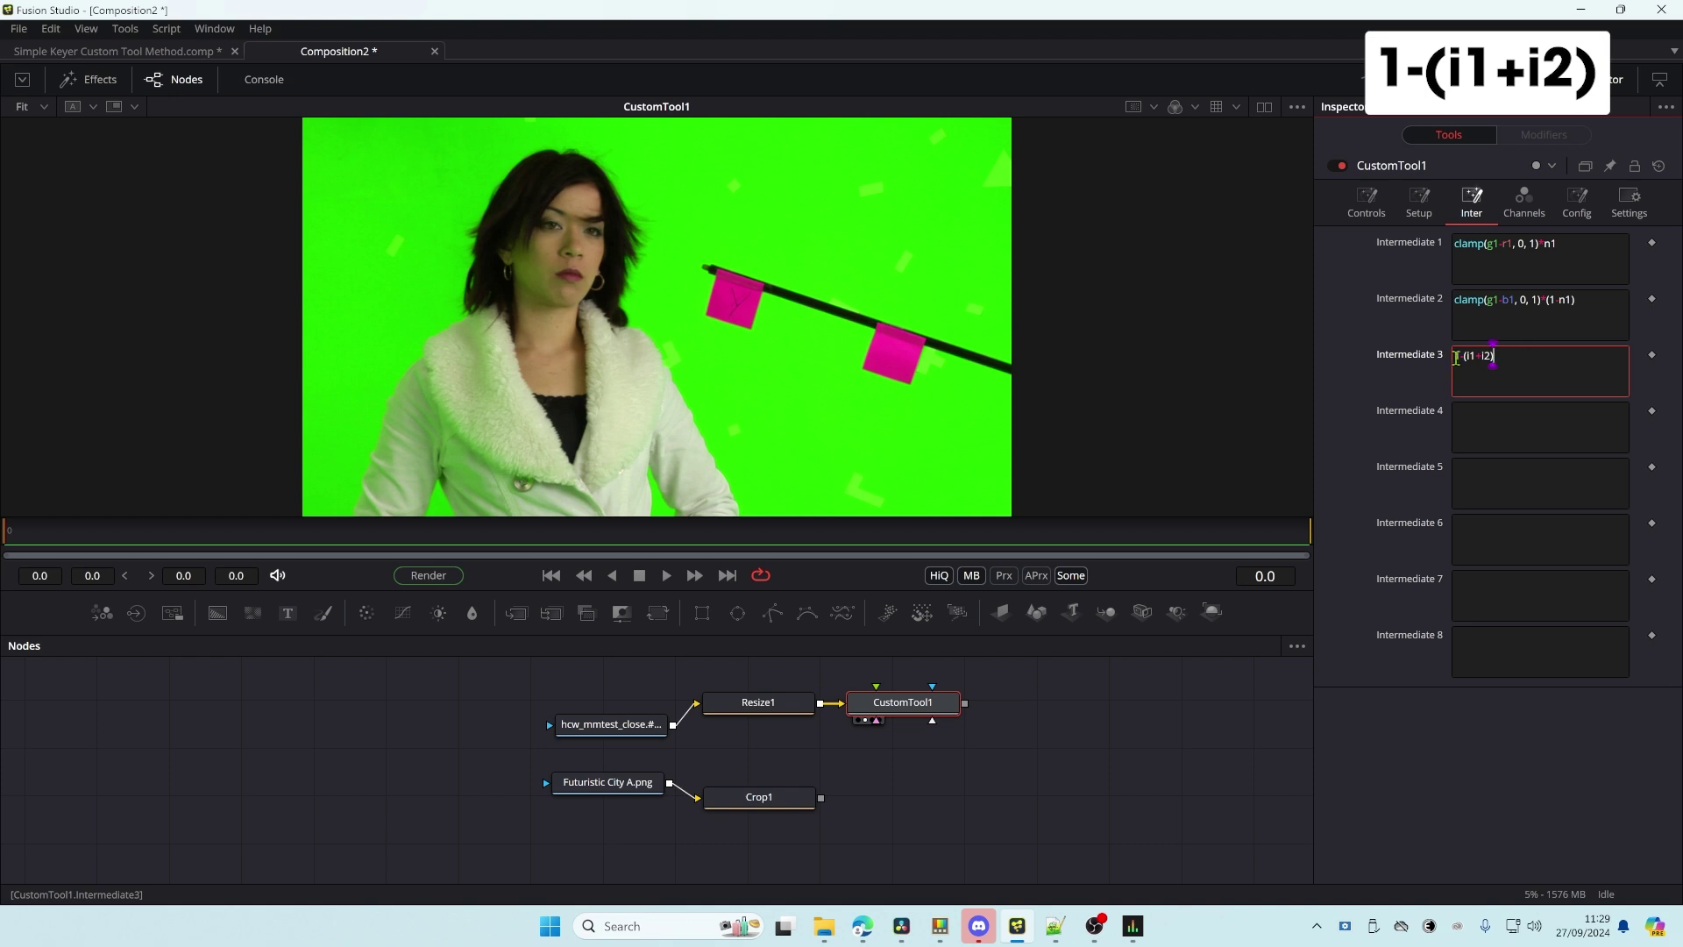
{"action": "left_click", "coordinate": [1366, 201]}
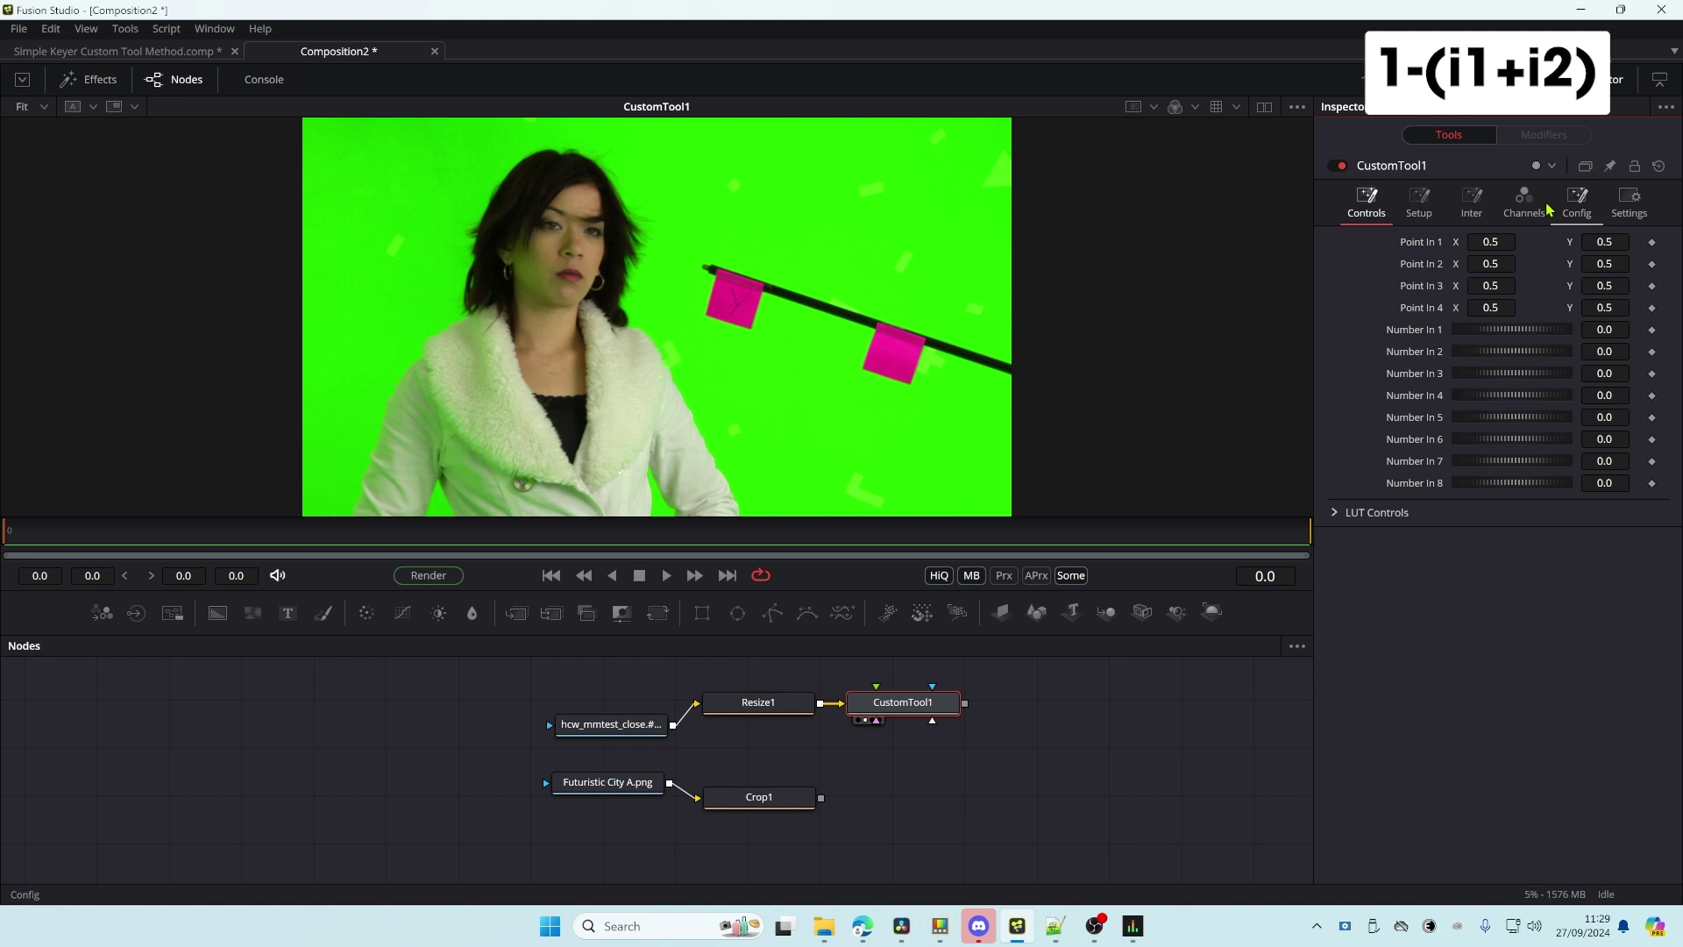
{"action": "left_click", "coordinate": [1469, 206]}
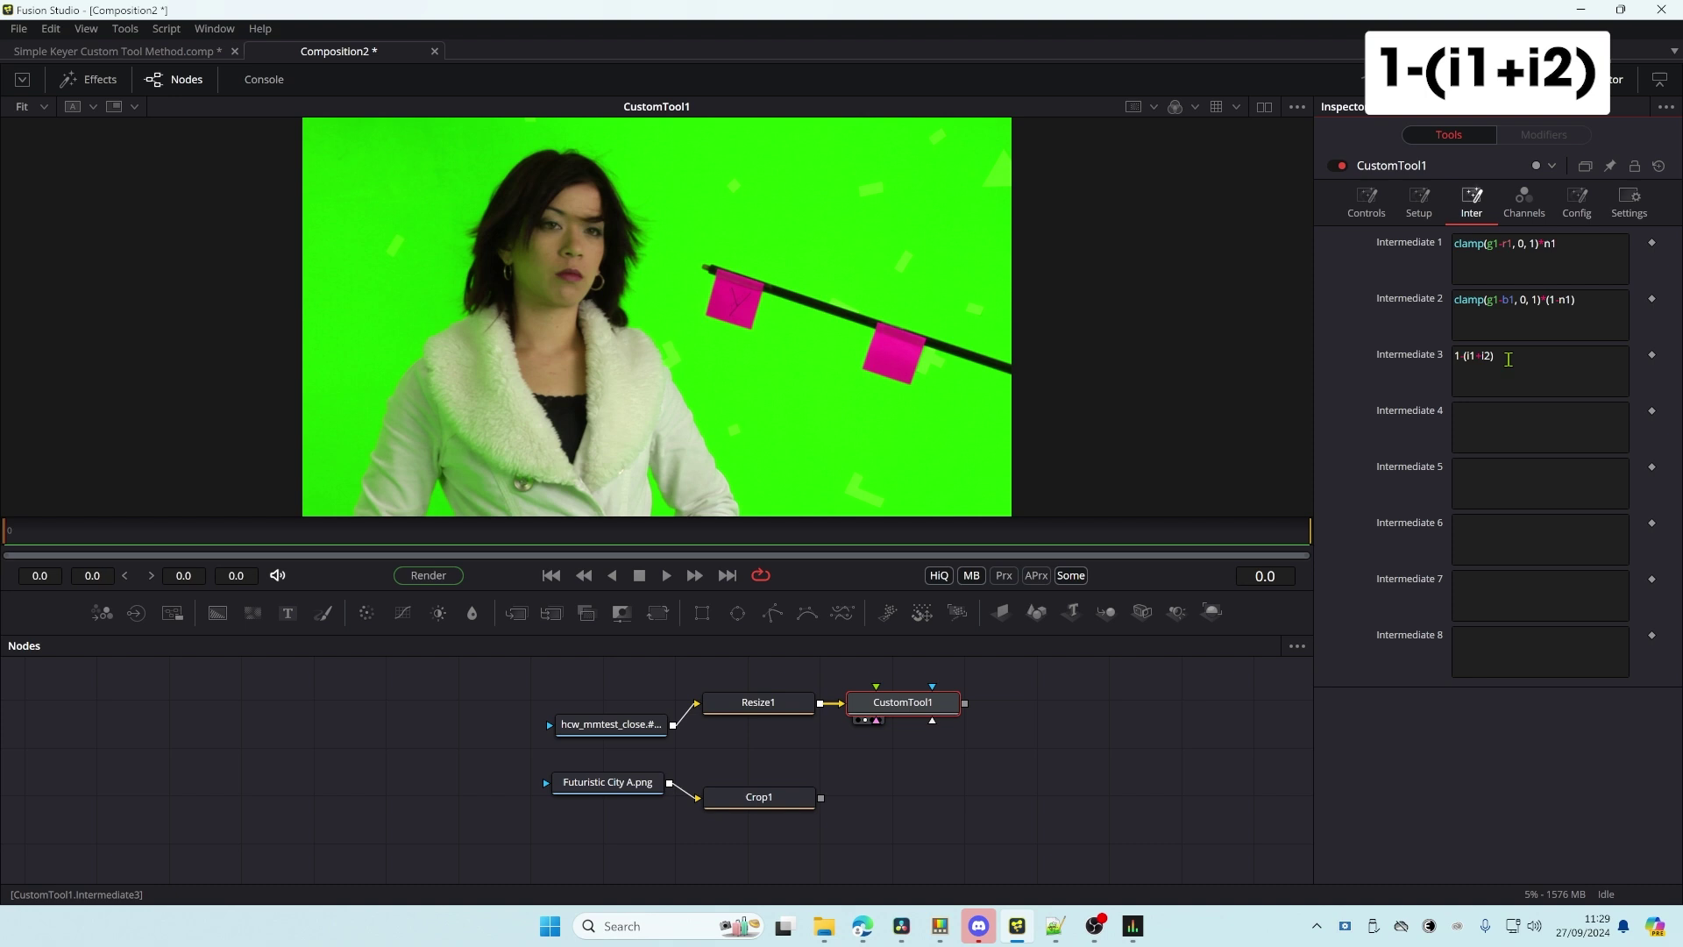
{"action": "left_click", "coordinate": [1524, 201]}
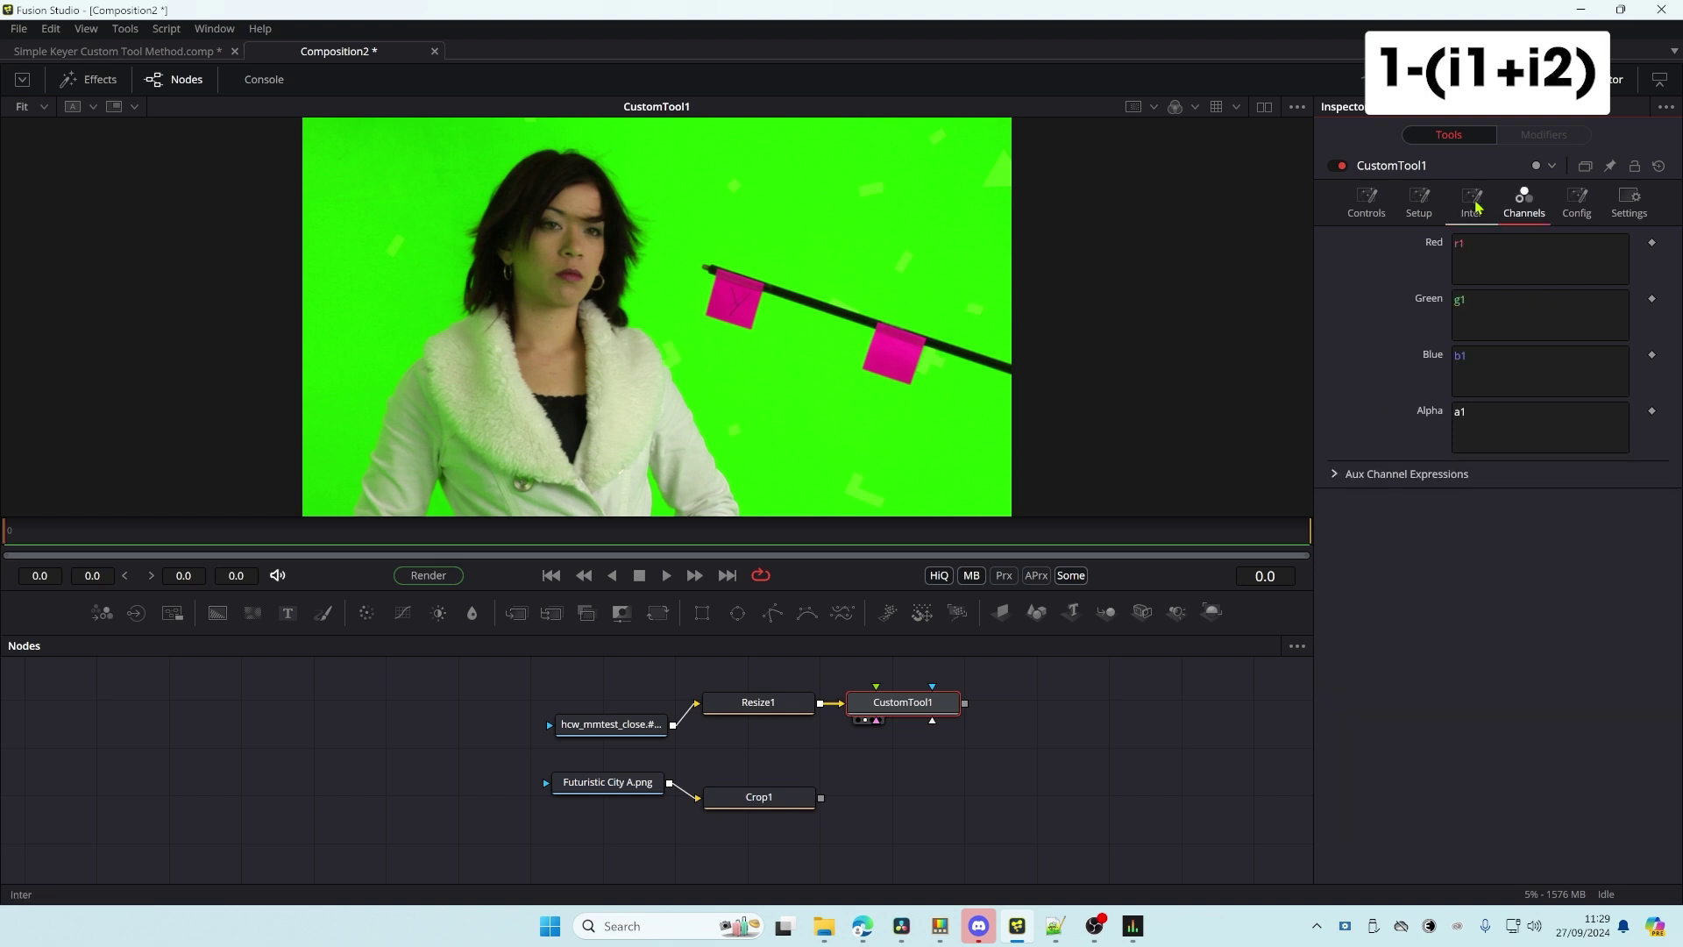
{"action": "left_click", "coordinate": [1471, 201]}
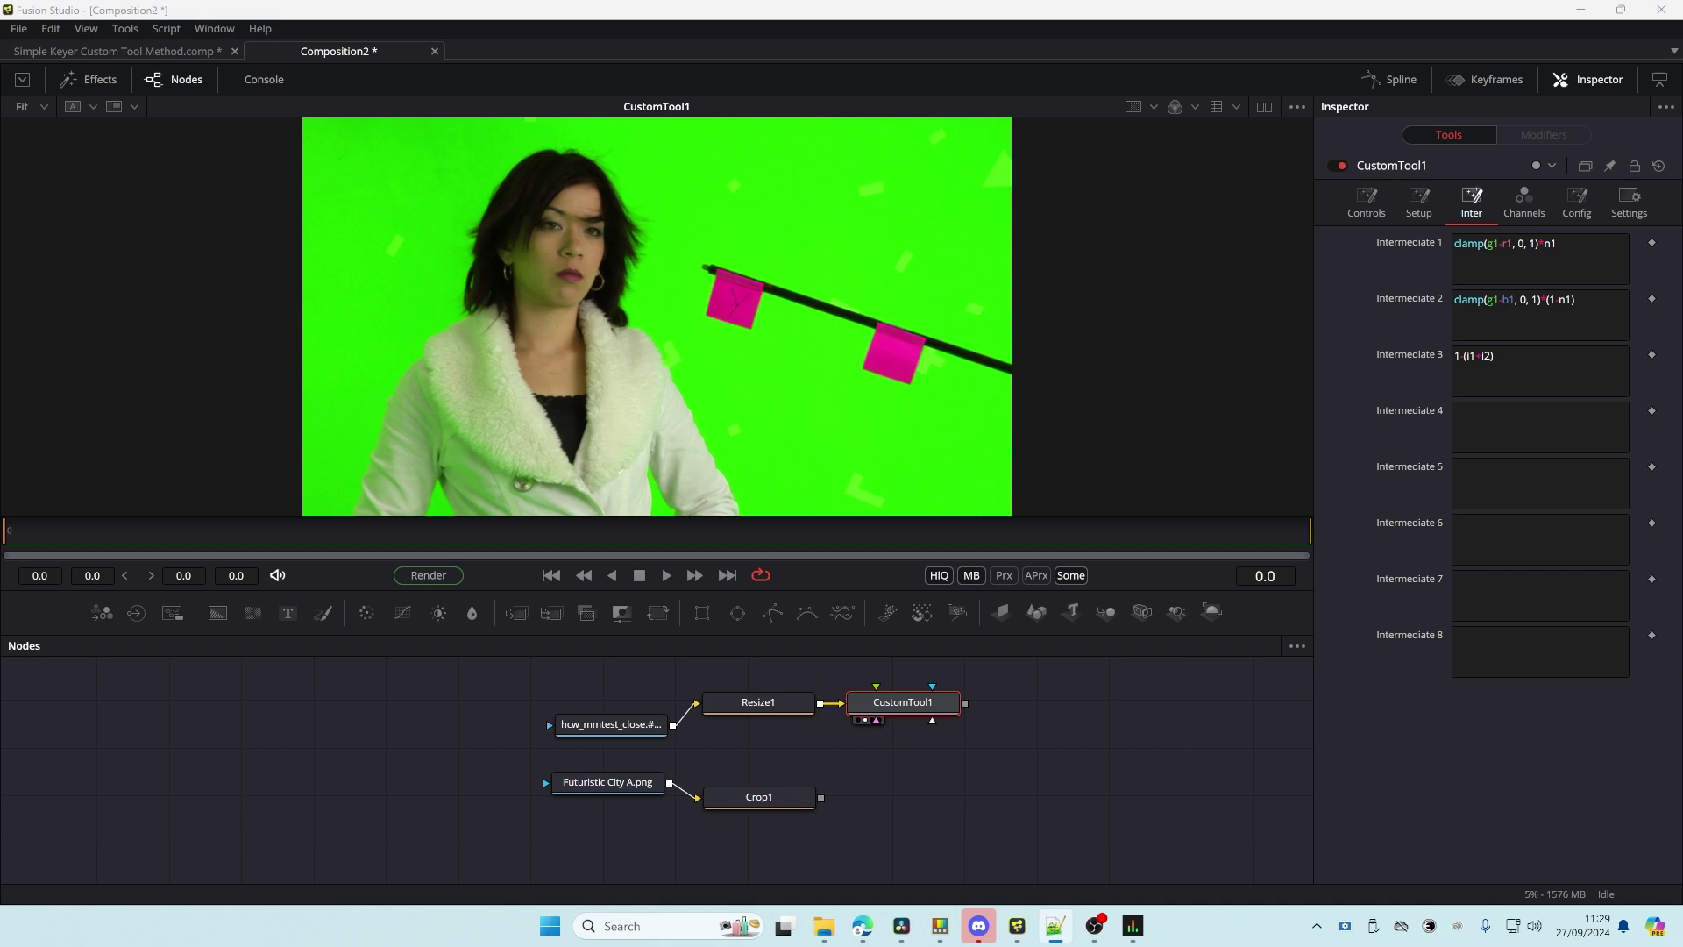
- Paste (i3-n2)/(n3-n2) into Intermediate 4 and review it alongside the number controls
{"action": "left_click", "coordinate": [1502, 424]}
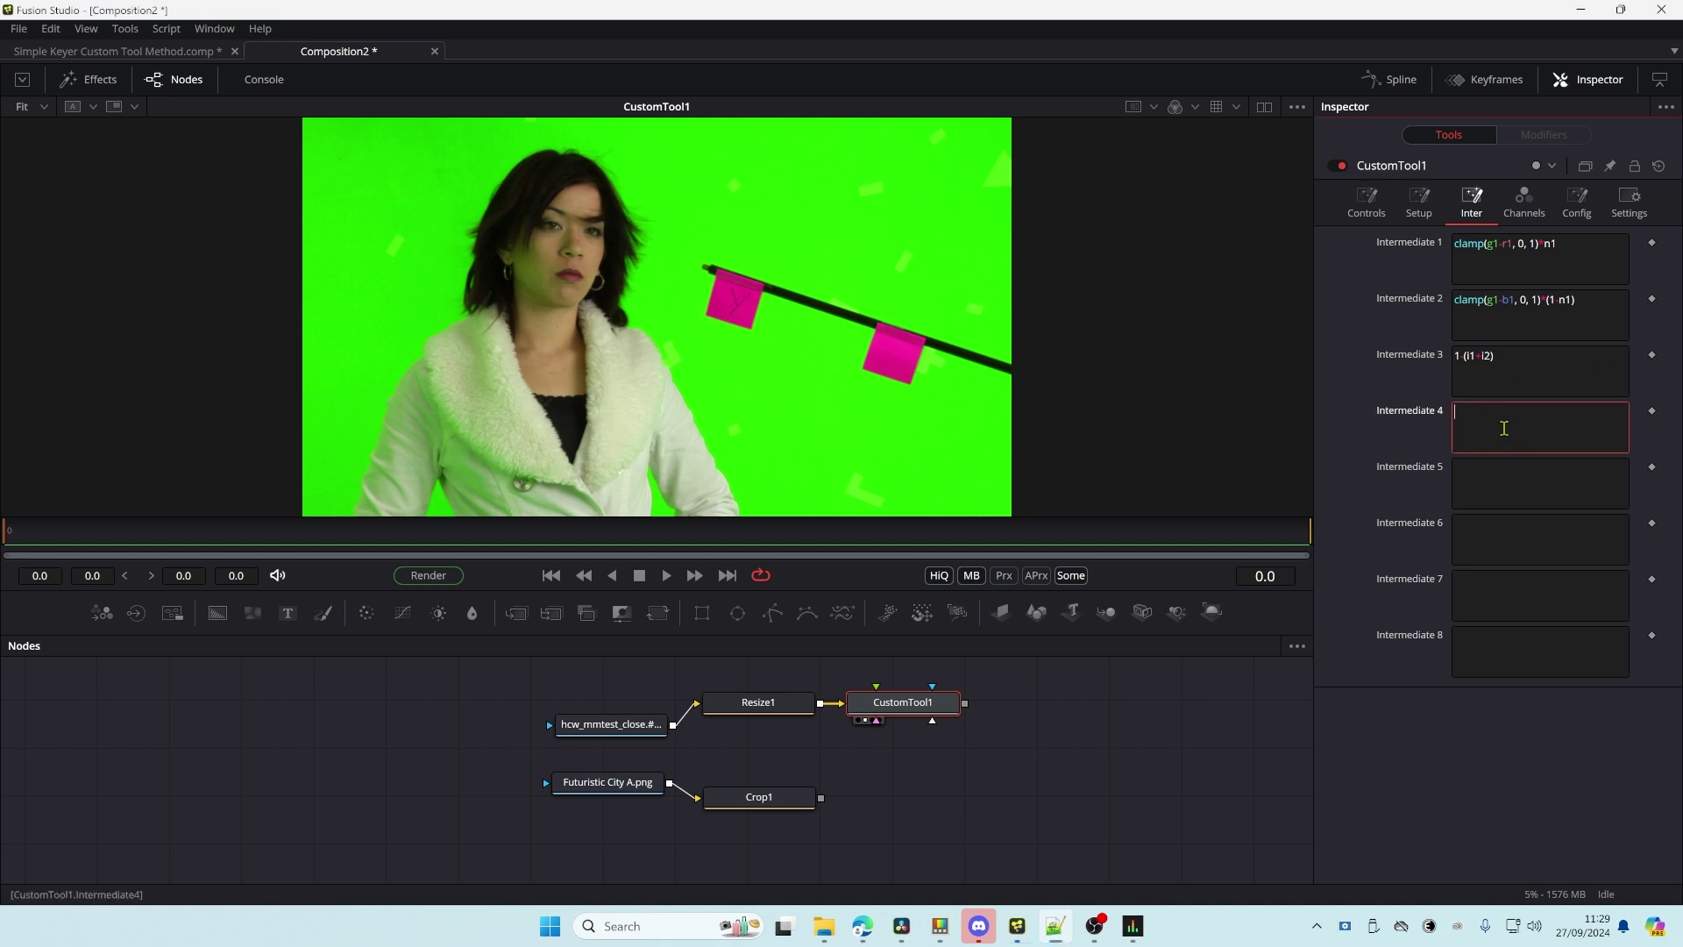
{"action": "type", "text": "(i3-n2)/(n3-n2)"}
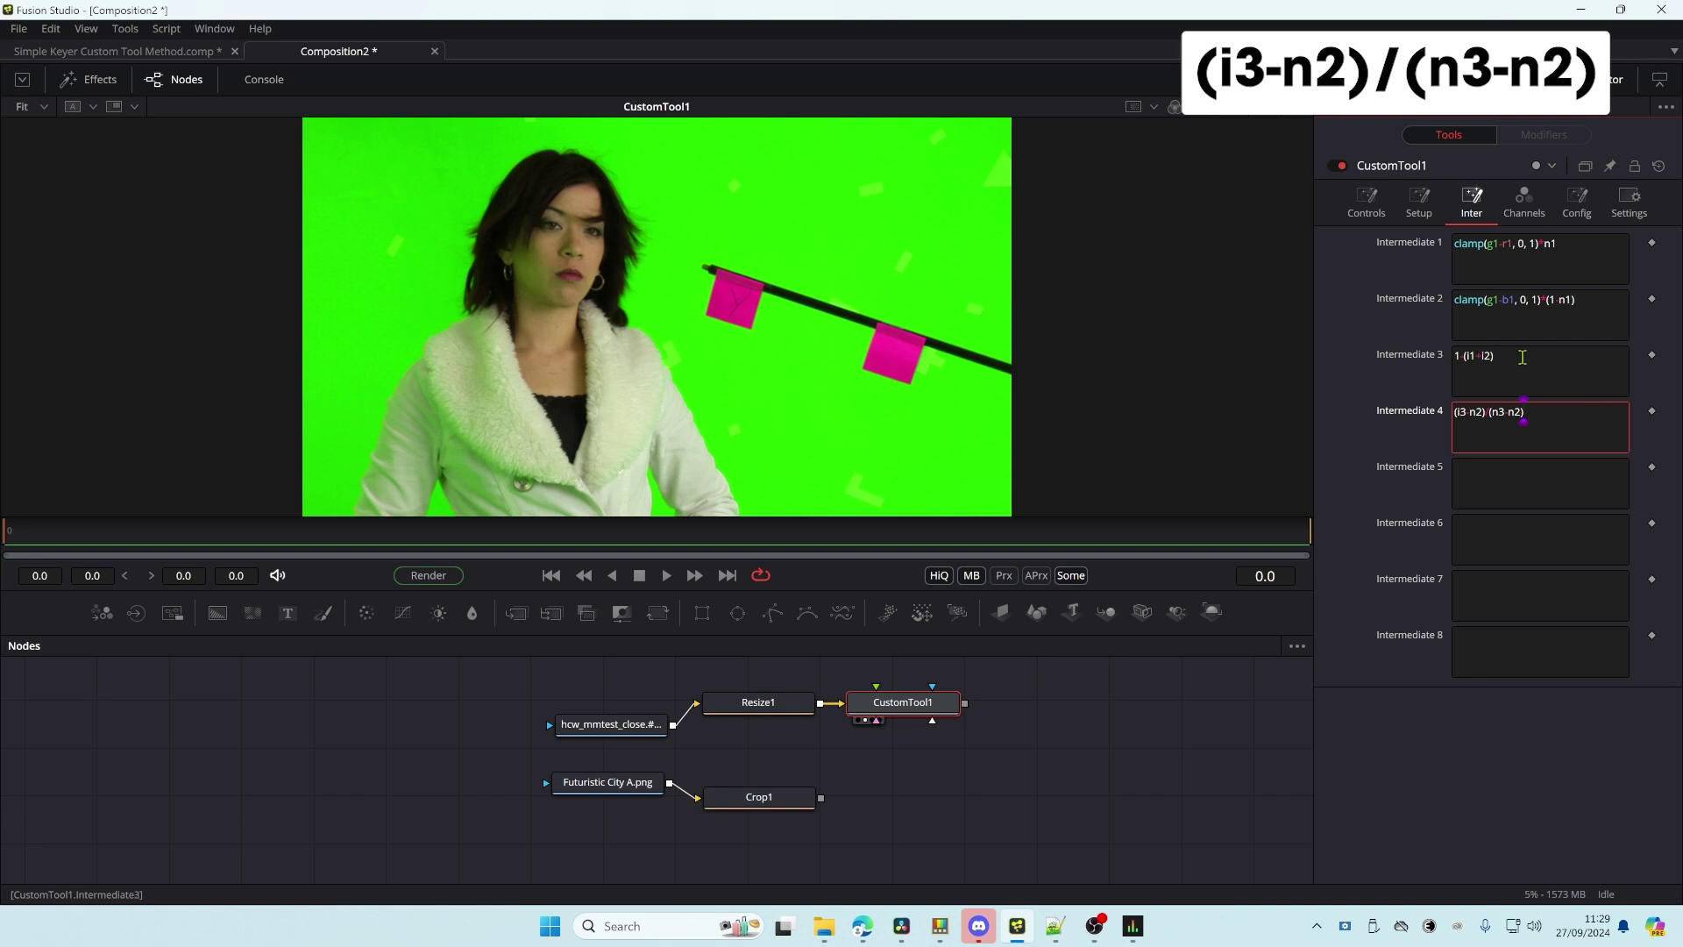
{"action": "left_click", "coordinate": [1366, 202]}
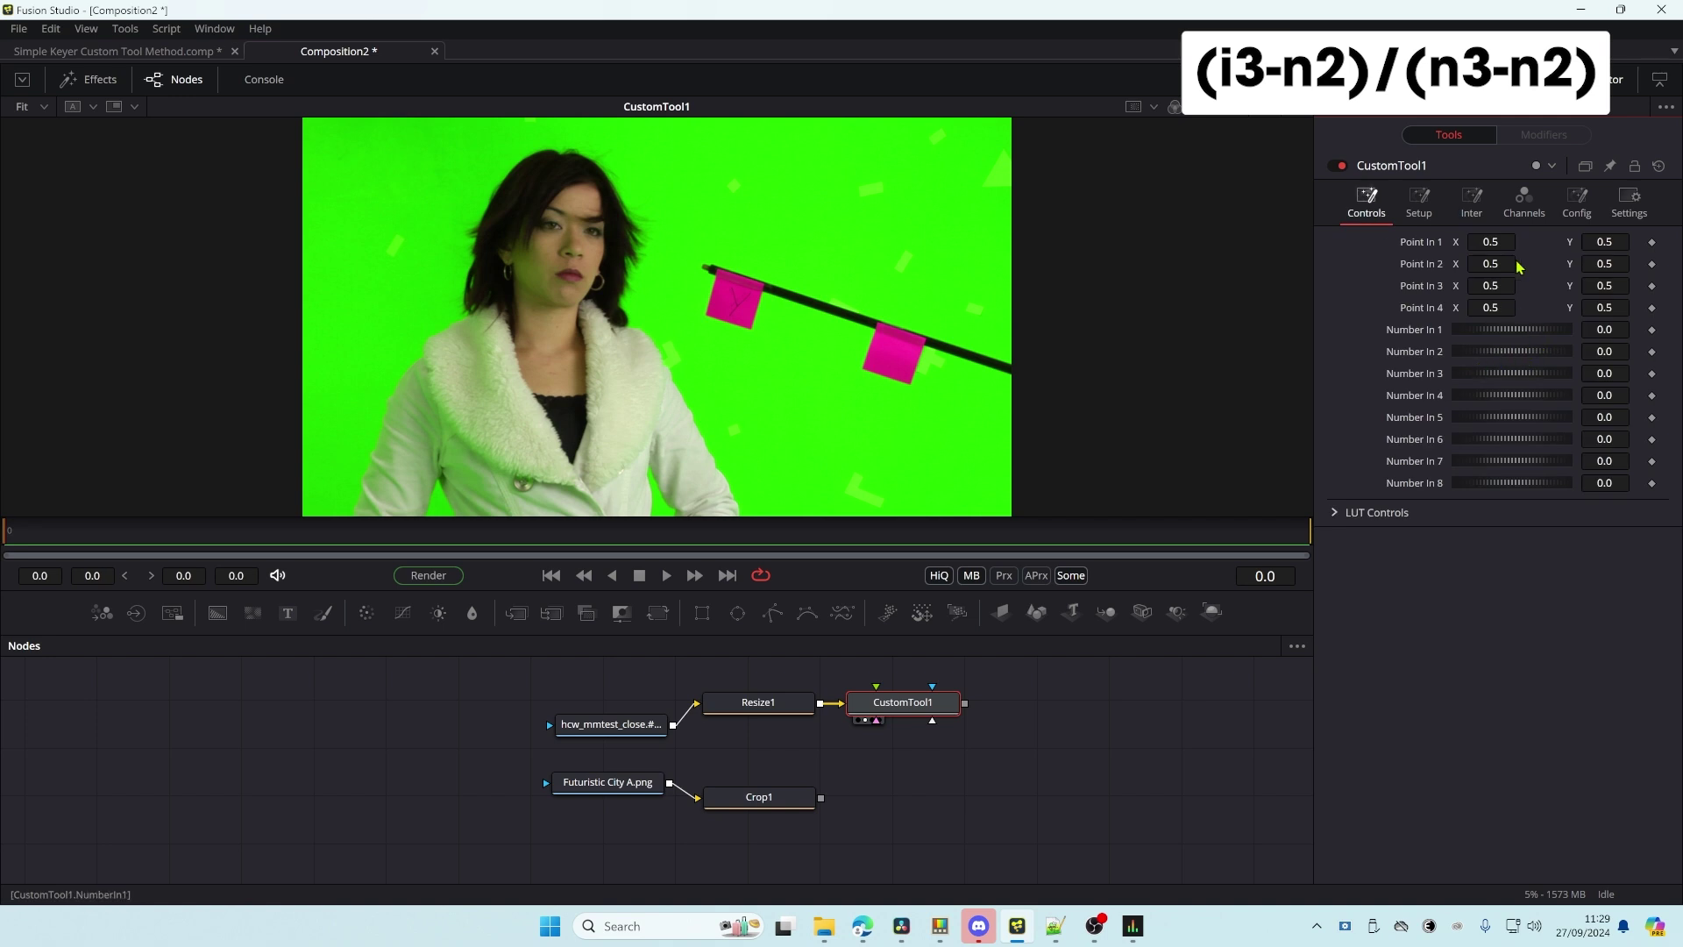
{"action": "left_click", "coordinate": [1471, 199]}
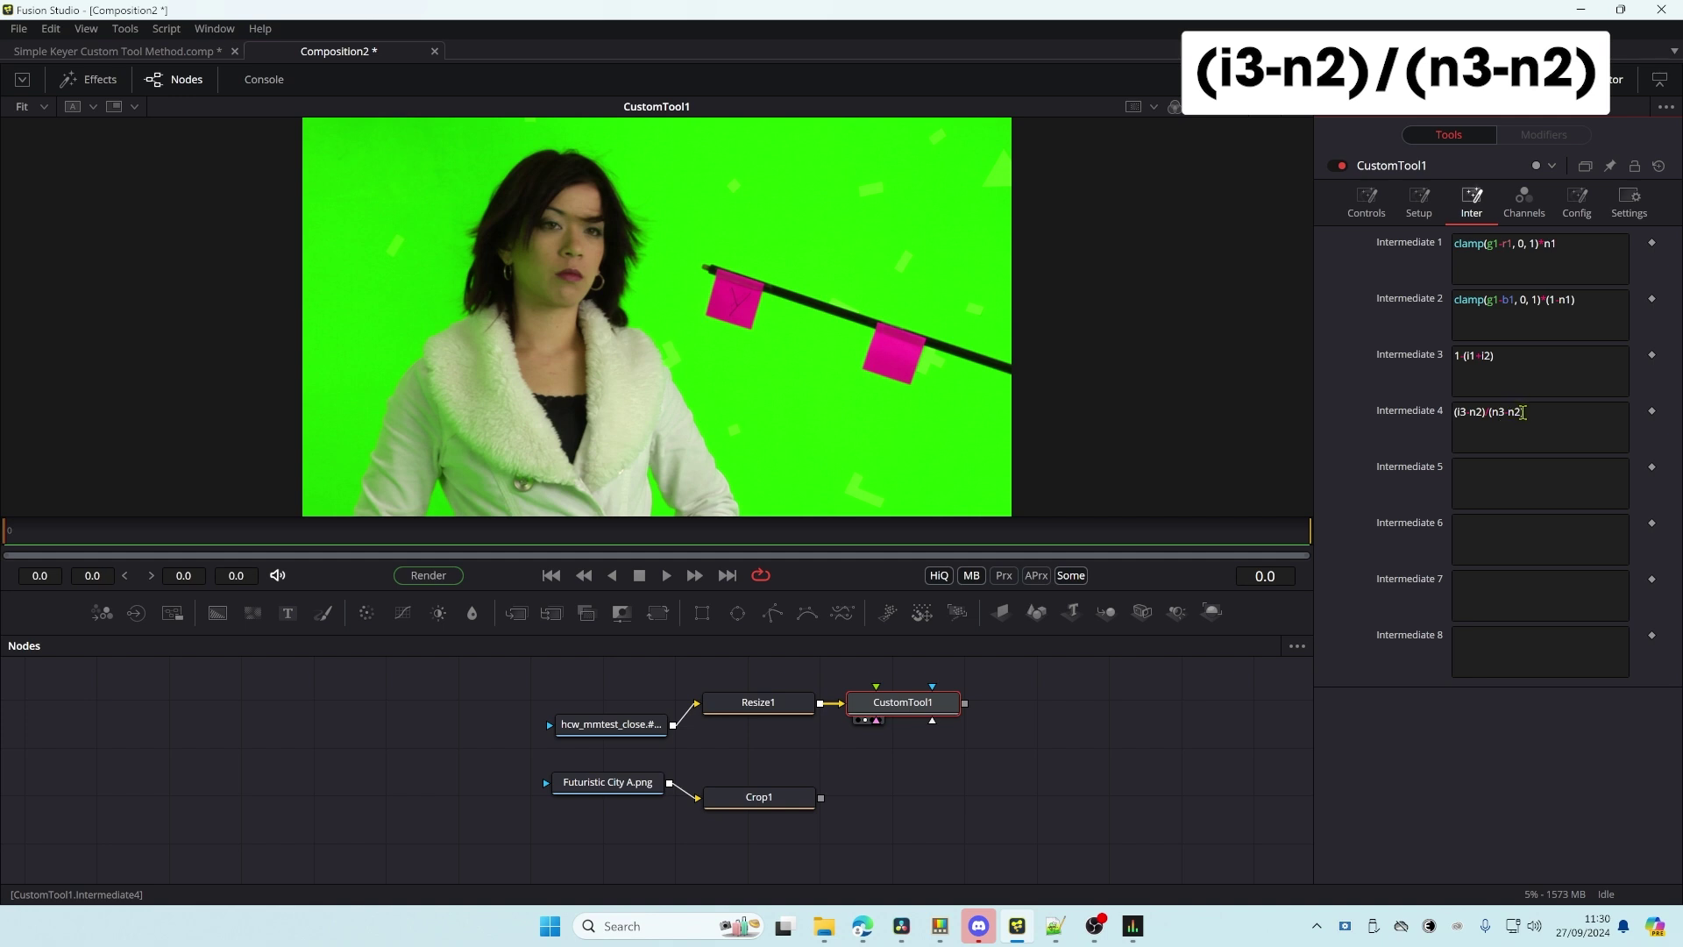
{"action": "left_click", "coordinate": [1560, 415]}
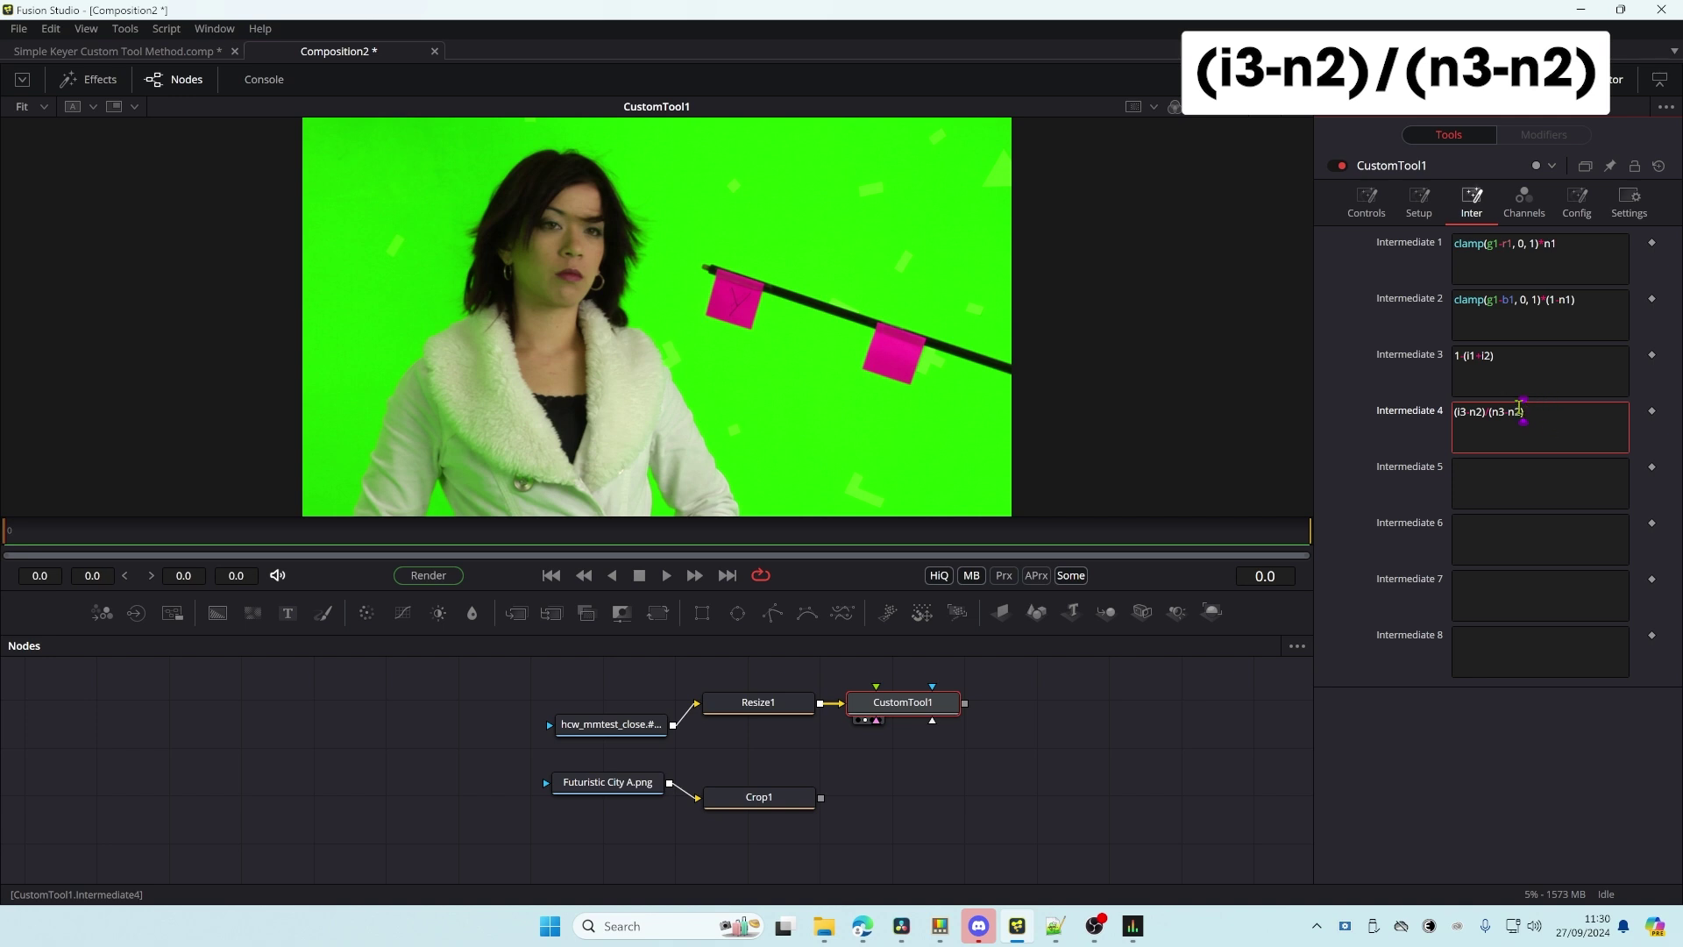
- Replace the Red, Green and Blue channel expressions with i4
{"action": "left_click", "coordinate": [1524, 204]}
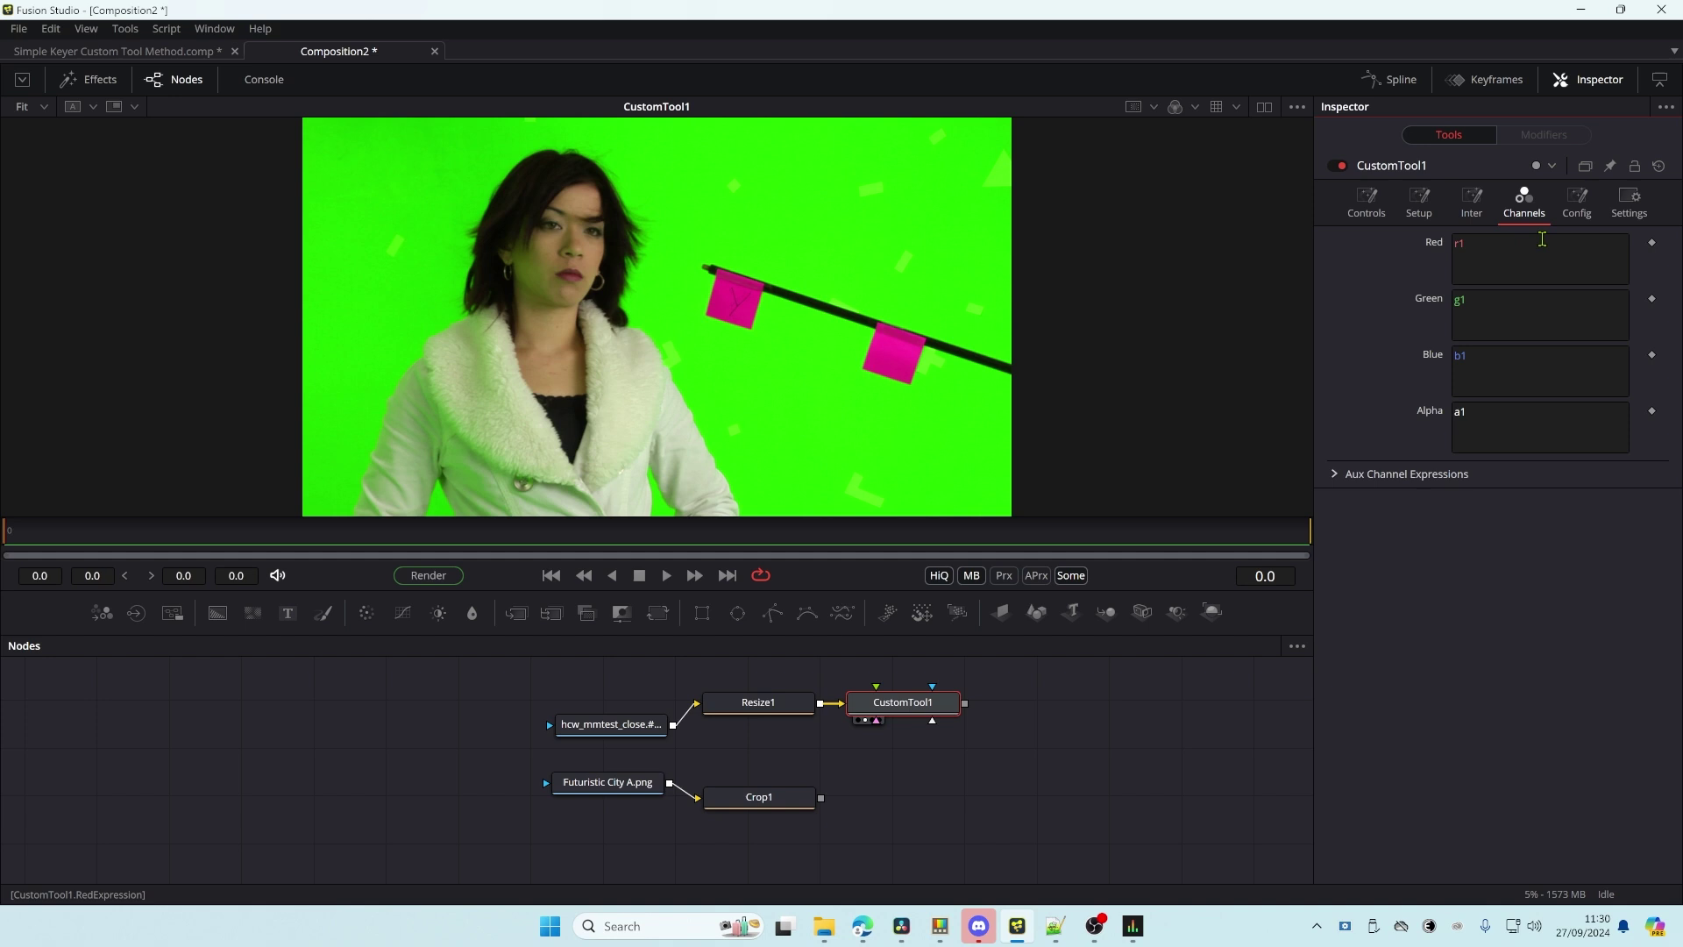
{"action": "left_click", "coordinate": [1485, 249]}
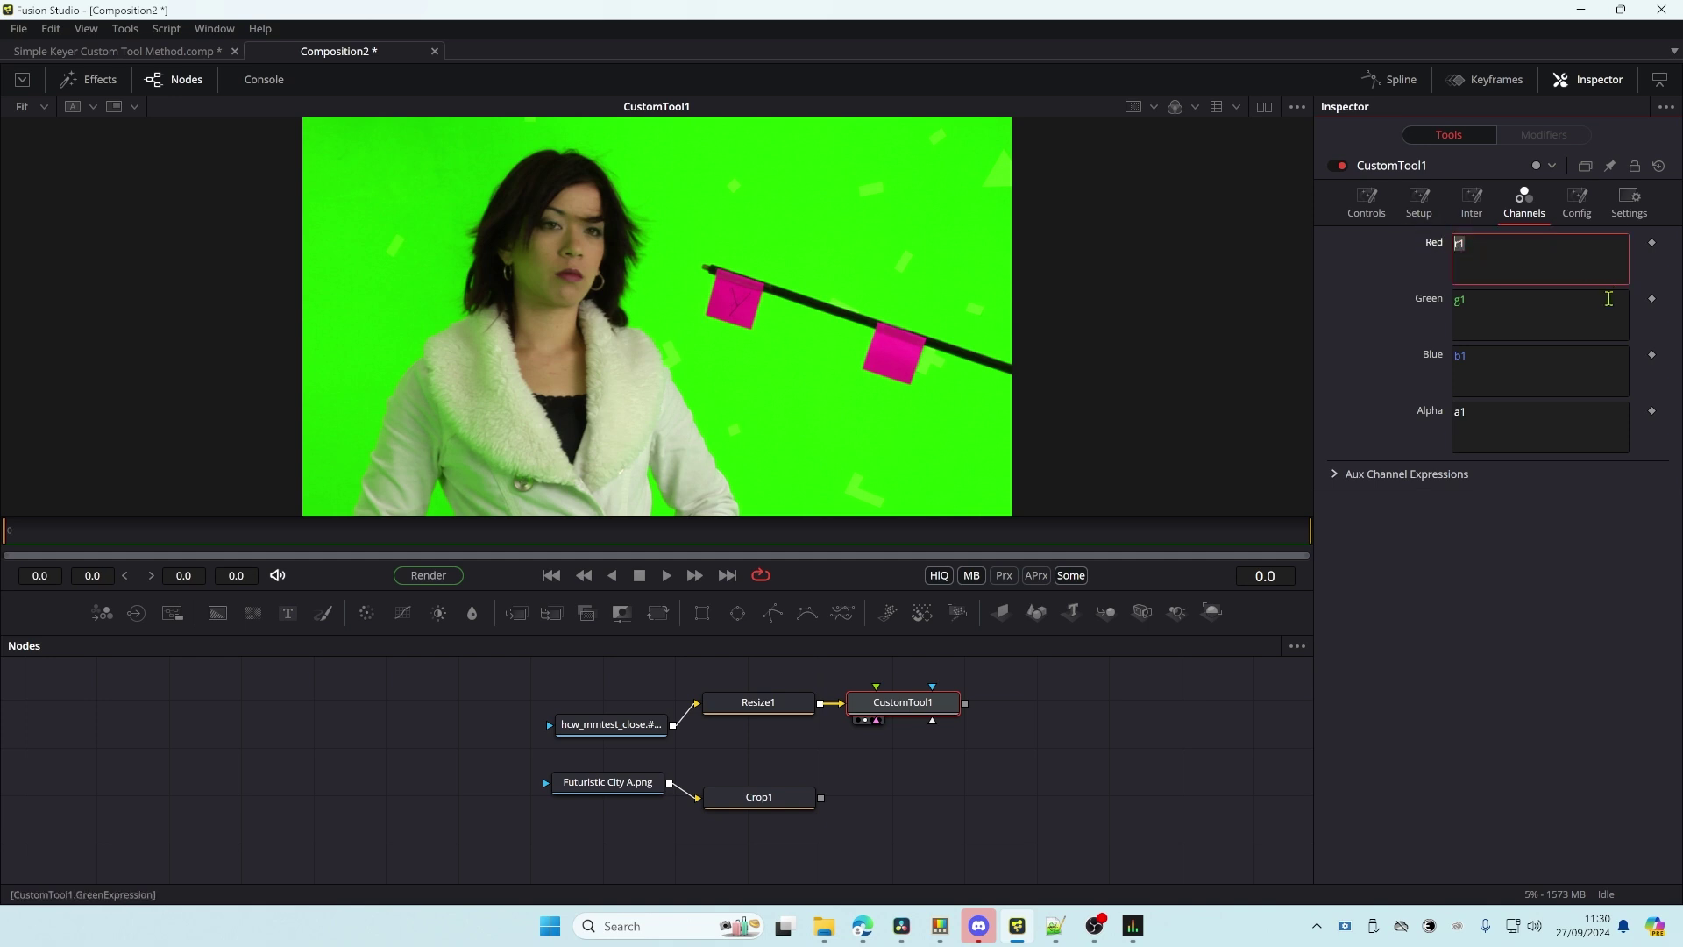
{"action": "type", "text": "i4"}
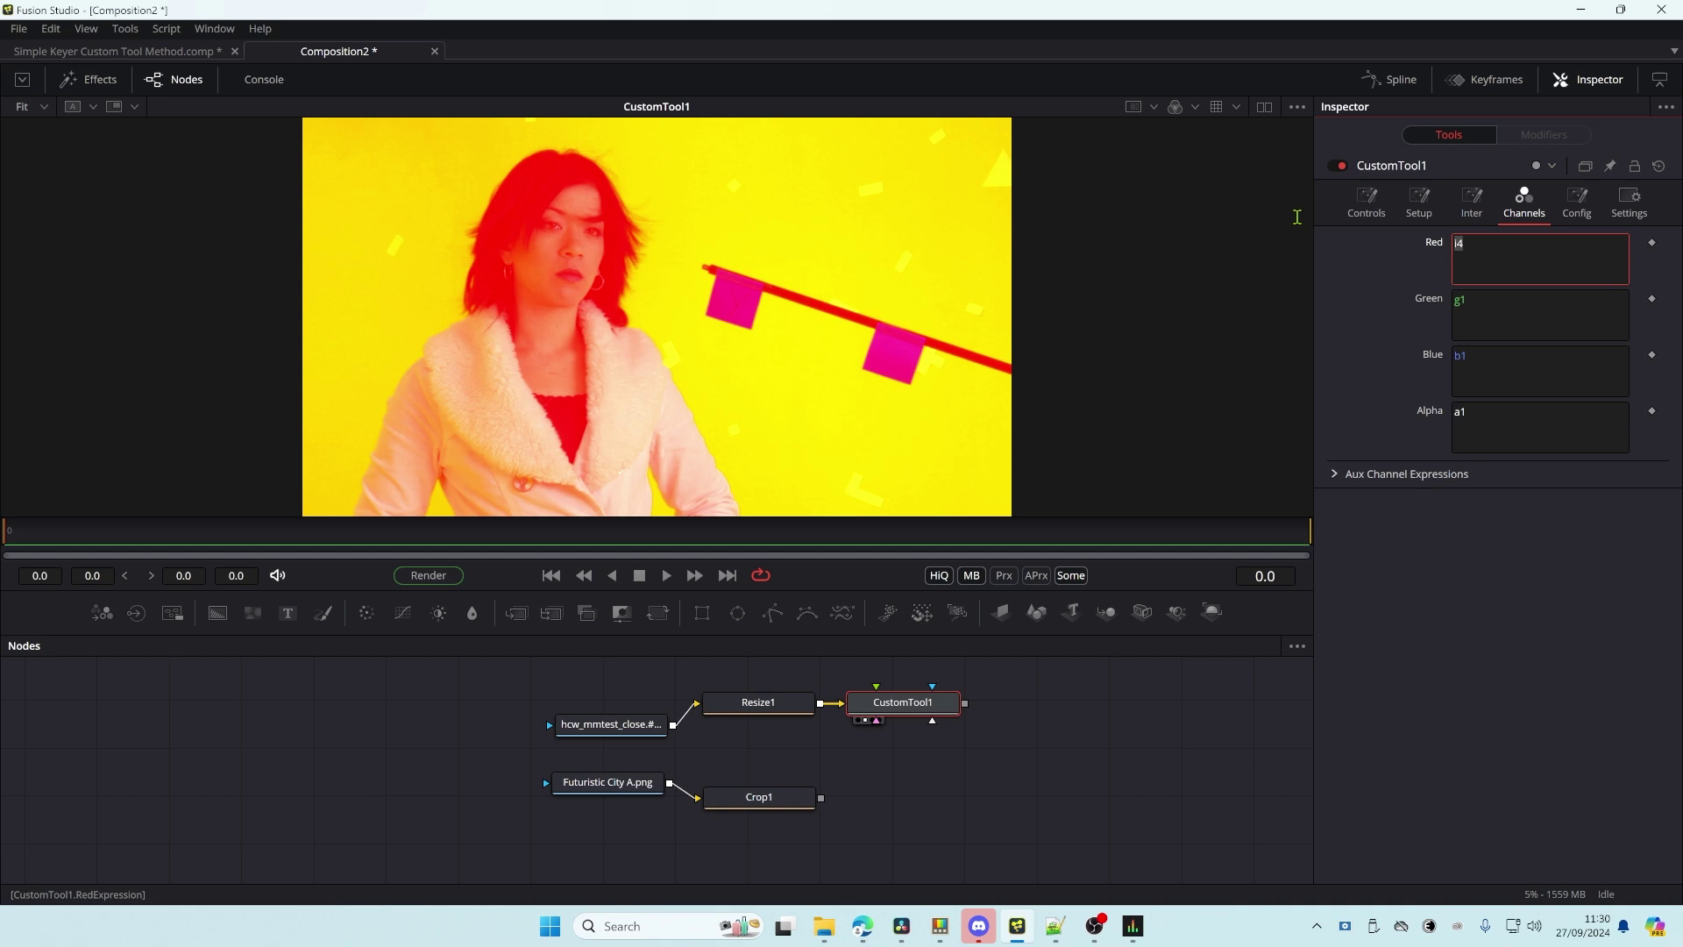
{"action": "key", "text": "Tab"}
{"action": "type", "text": "i4"}
{"action": "key", "text": "Tab"}
{"action": "type", "text": "i4"}
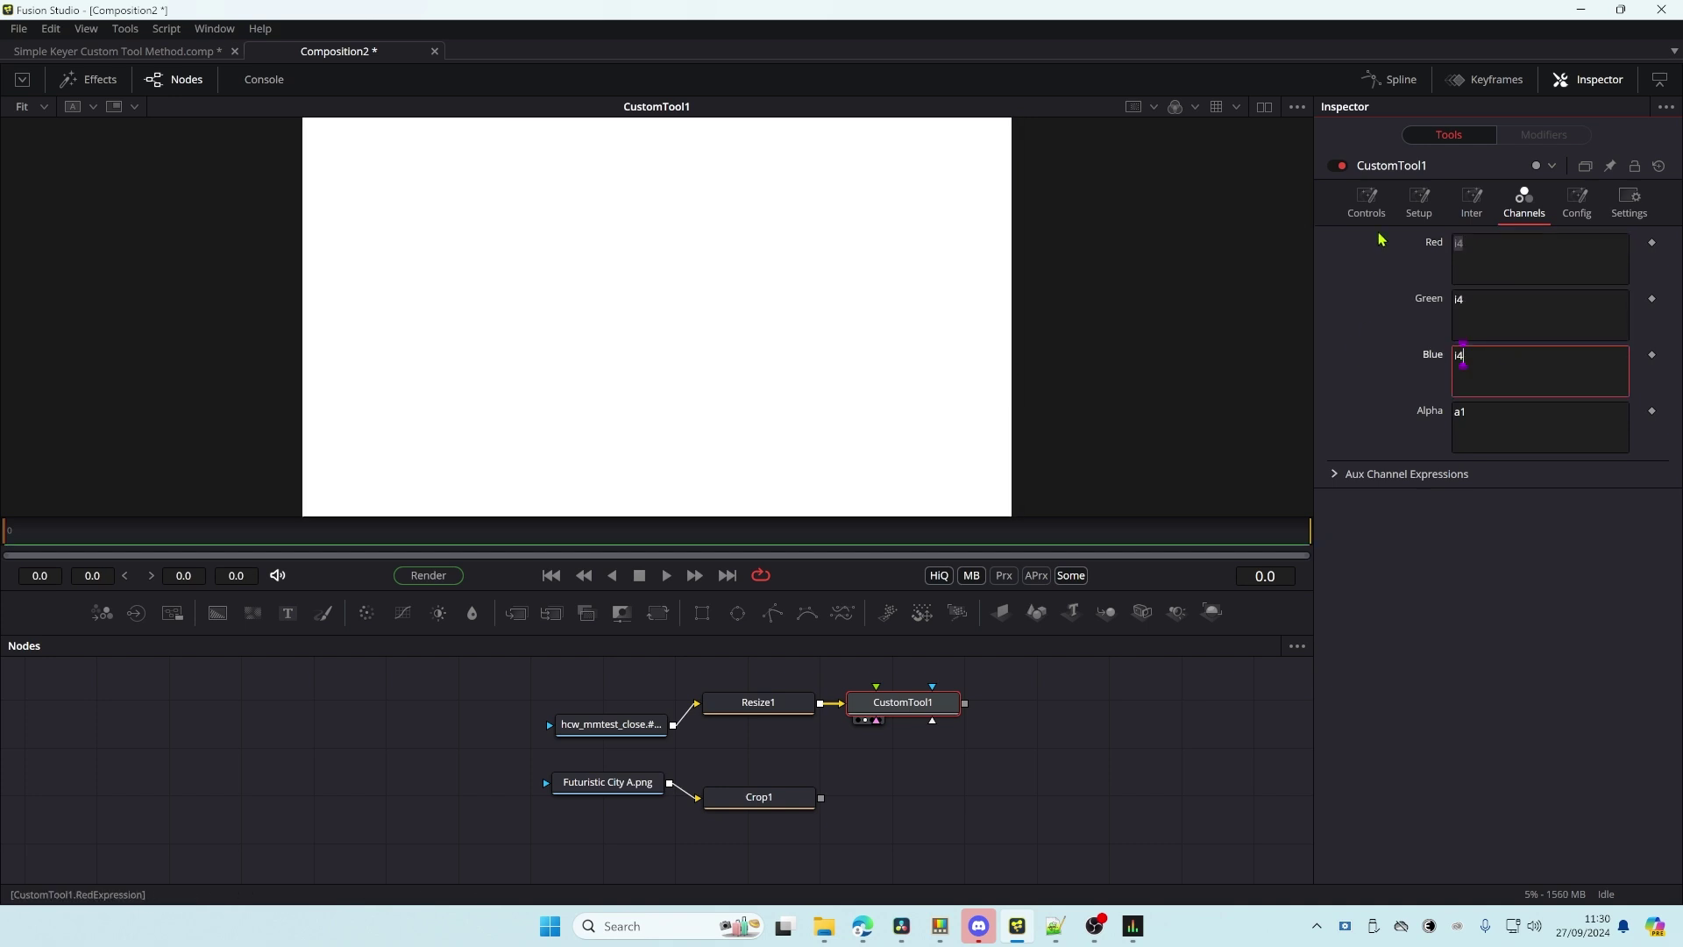
- Set Number In 3 to 1.0 on the Controls tab
{"action": "left_click", "coordinate": [1365, 201]}
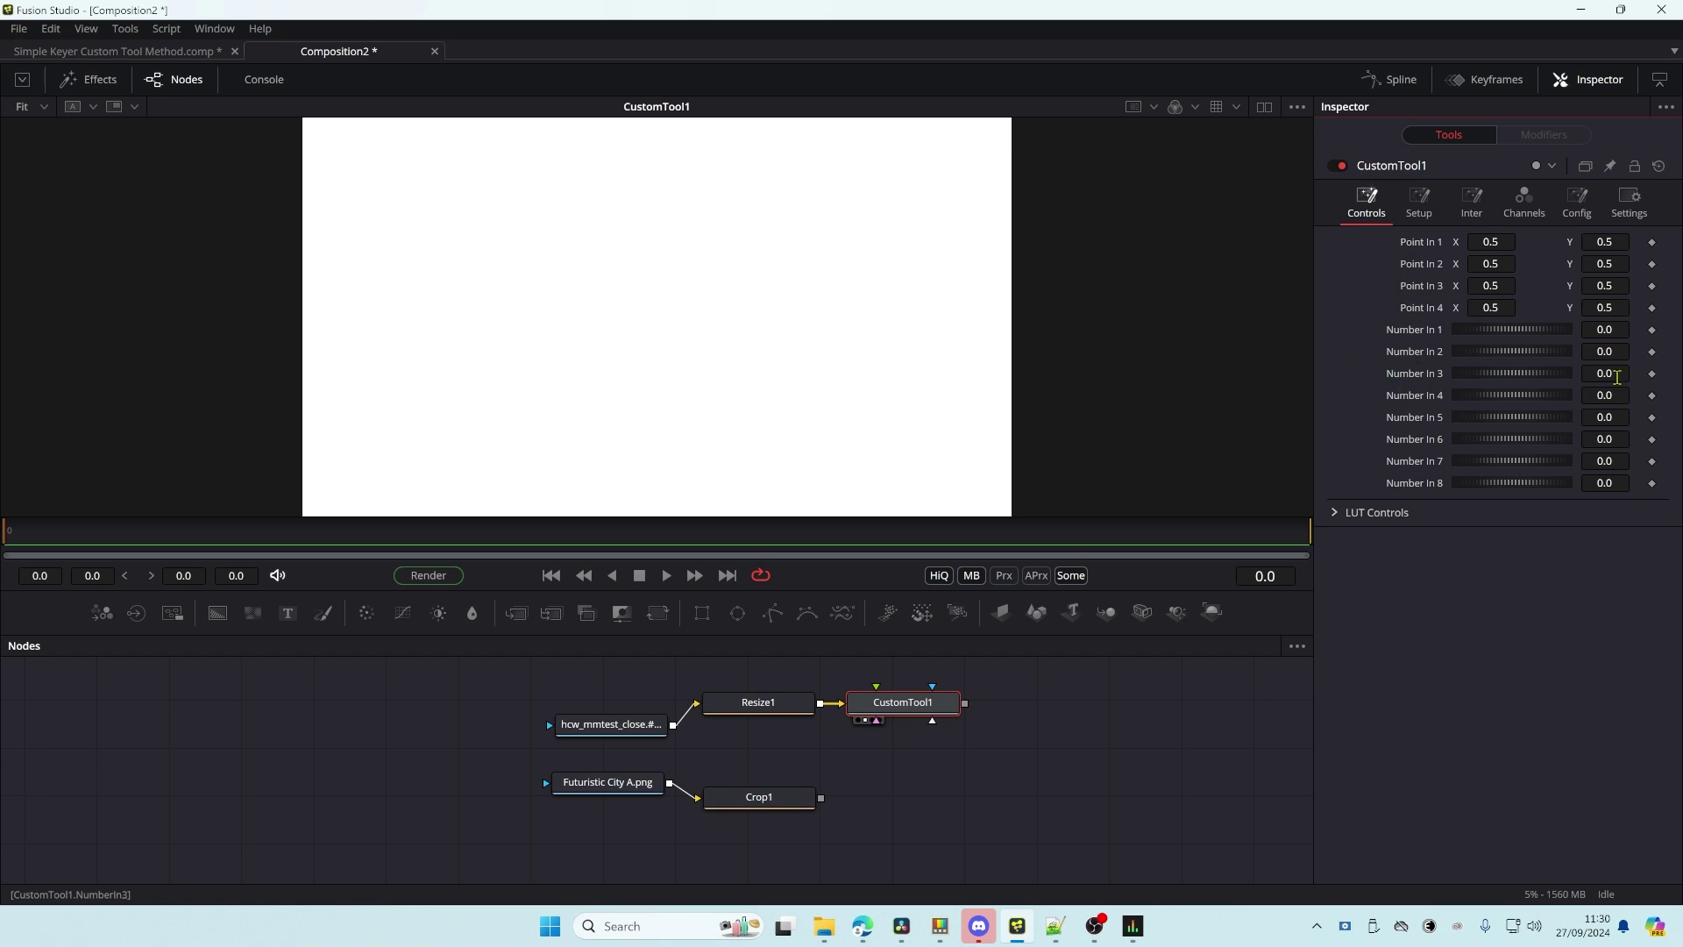
{"action": "left_click", "coordinate": [1618, 374]}
{"action": "type", "text": "1"}
{"action": "key", "text": "Return"}
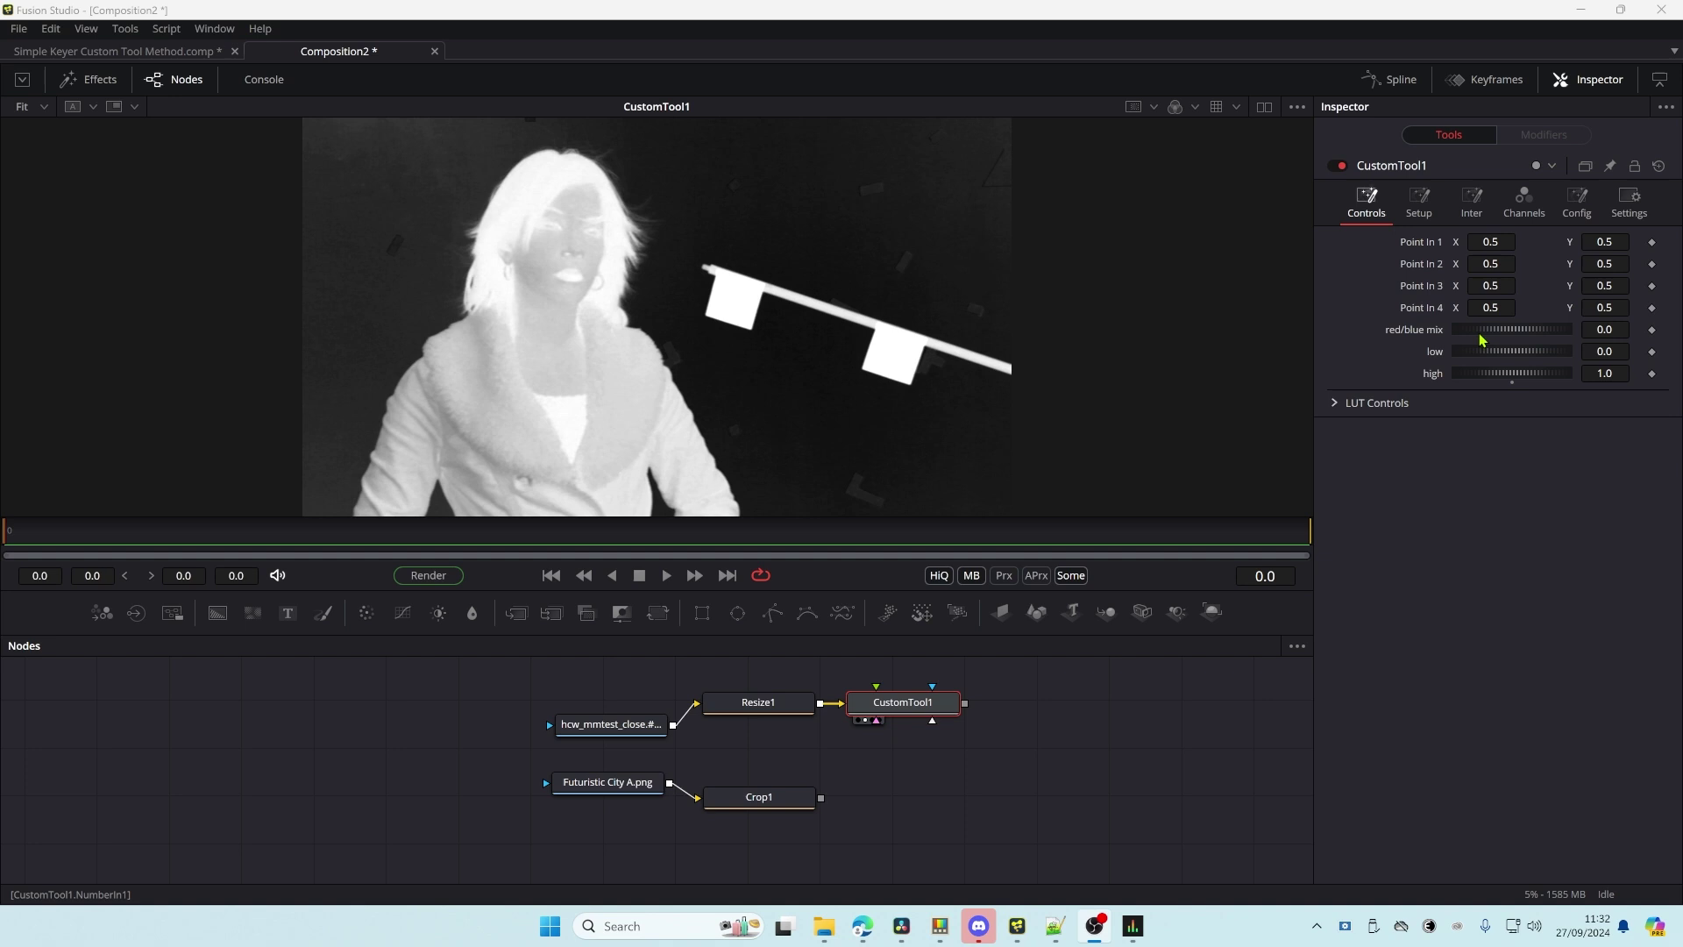
- Test the matte levels by dragging the low slider up and the high slider down
{"action": "left_click", "coordinate": [1471, 204]}
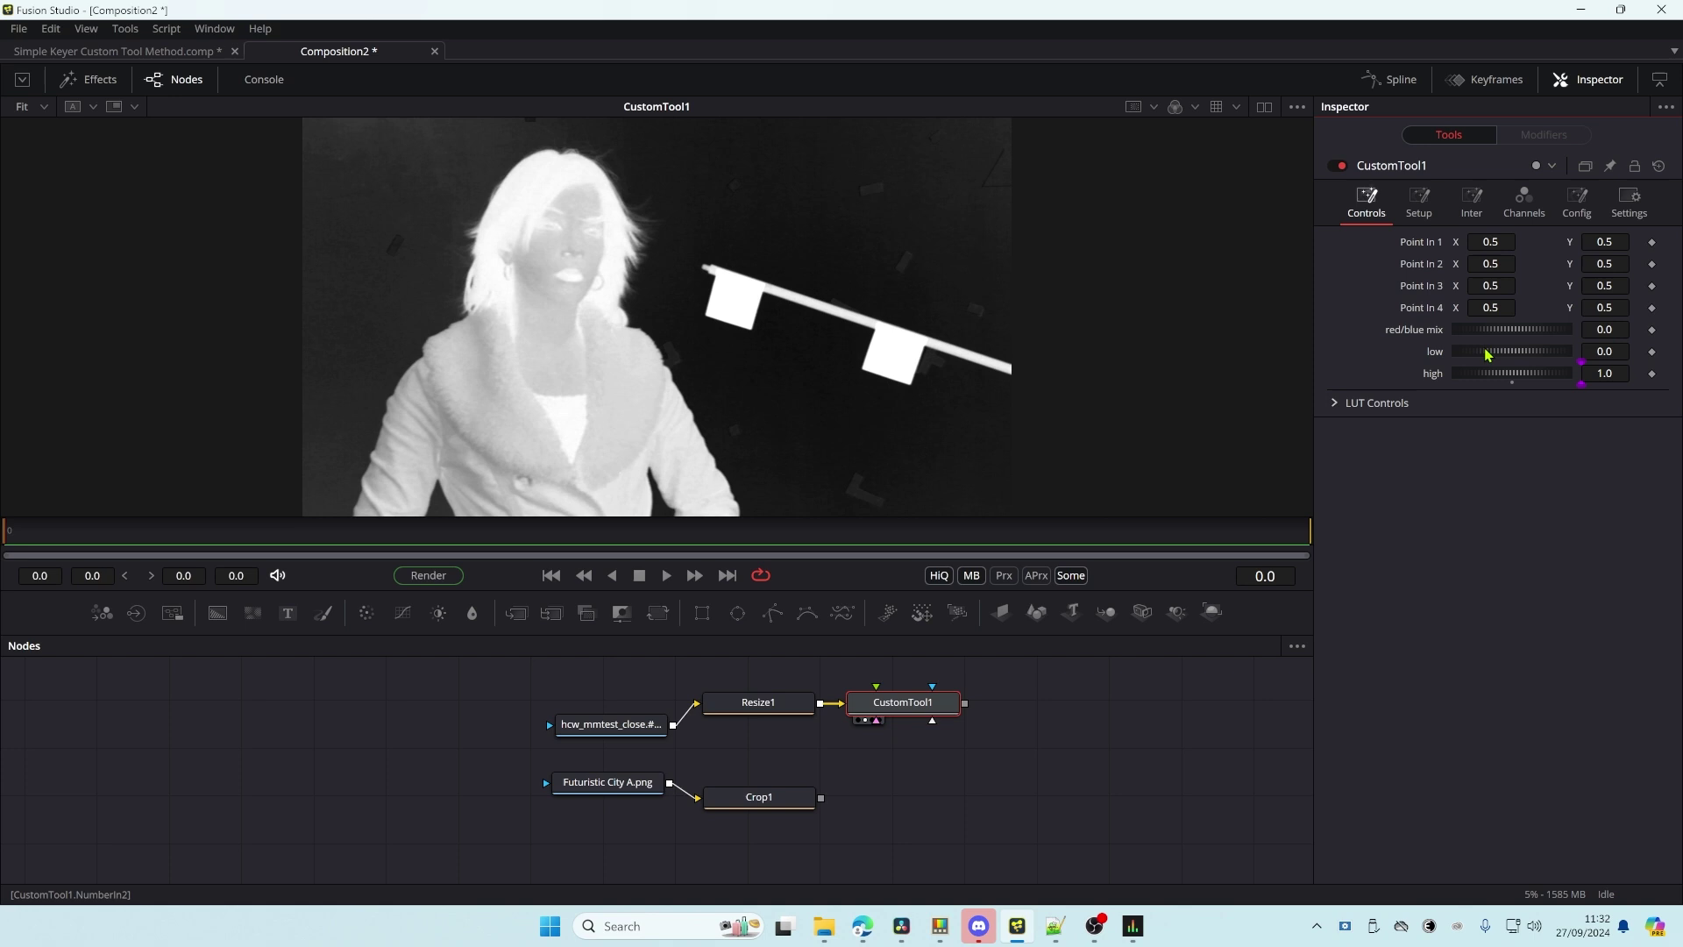
{"action": "left_click", "coordinate": [1367, 204]}
{"action": "left_click_drag", "start_coordinate": [1473, 355], "coordinate": [1494, 357]}
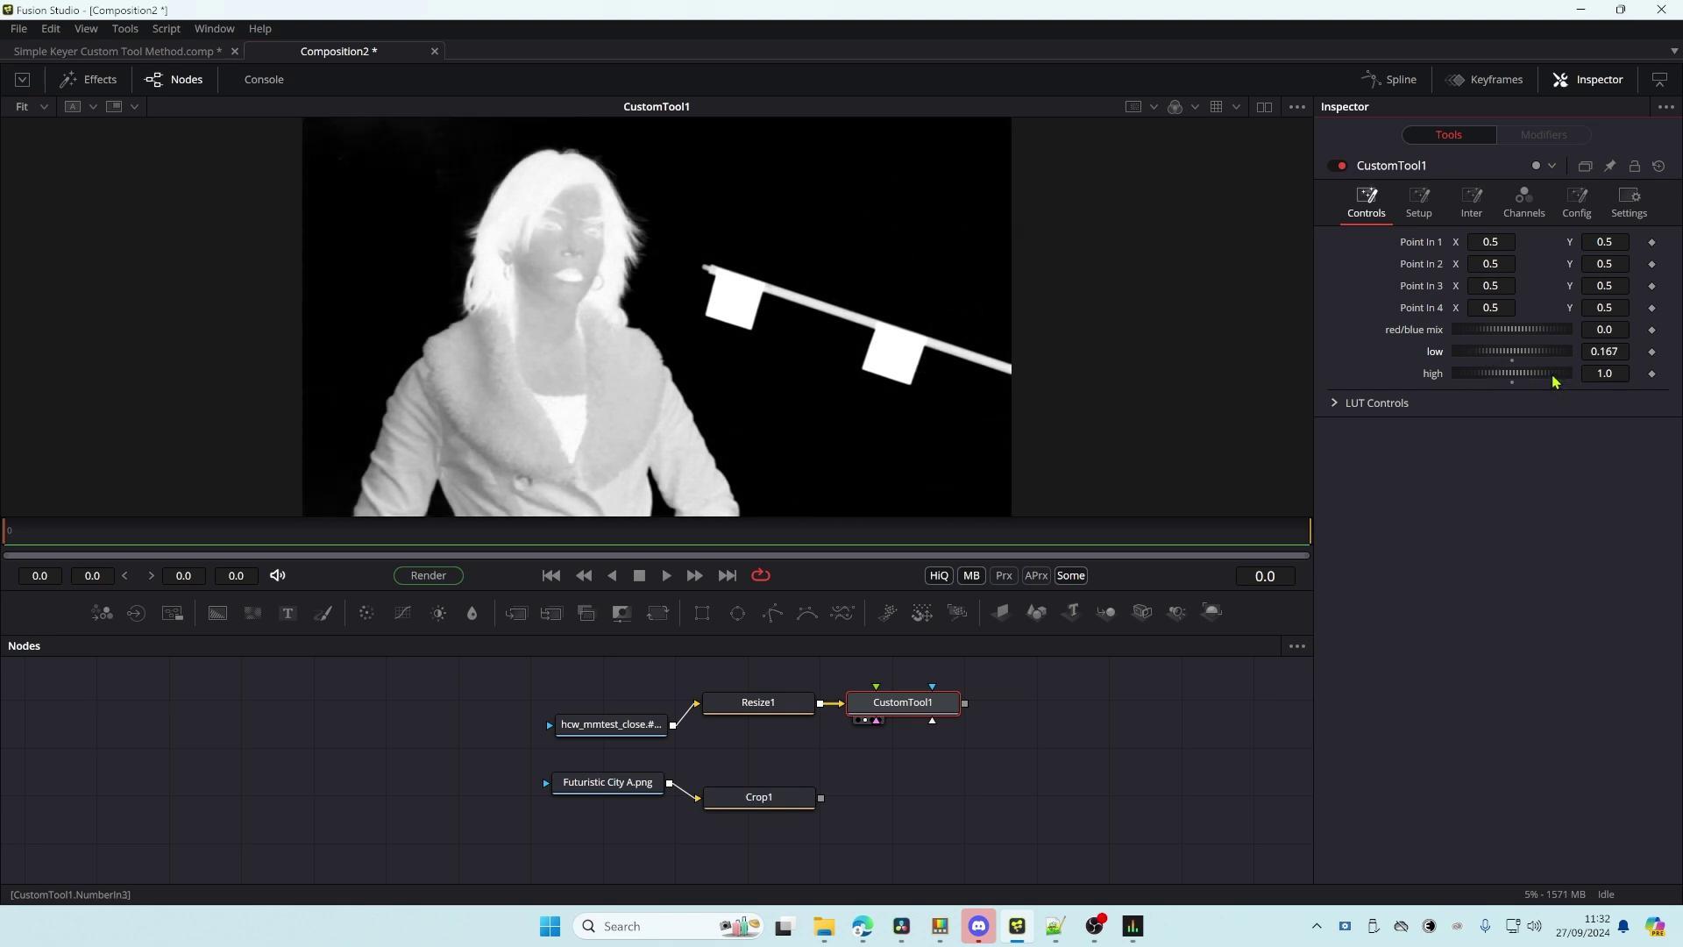
{"action": "left_click_drag", "start_coordinate": [1553, 376], "coordinate": [1516, 377]}
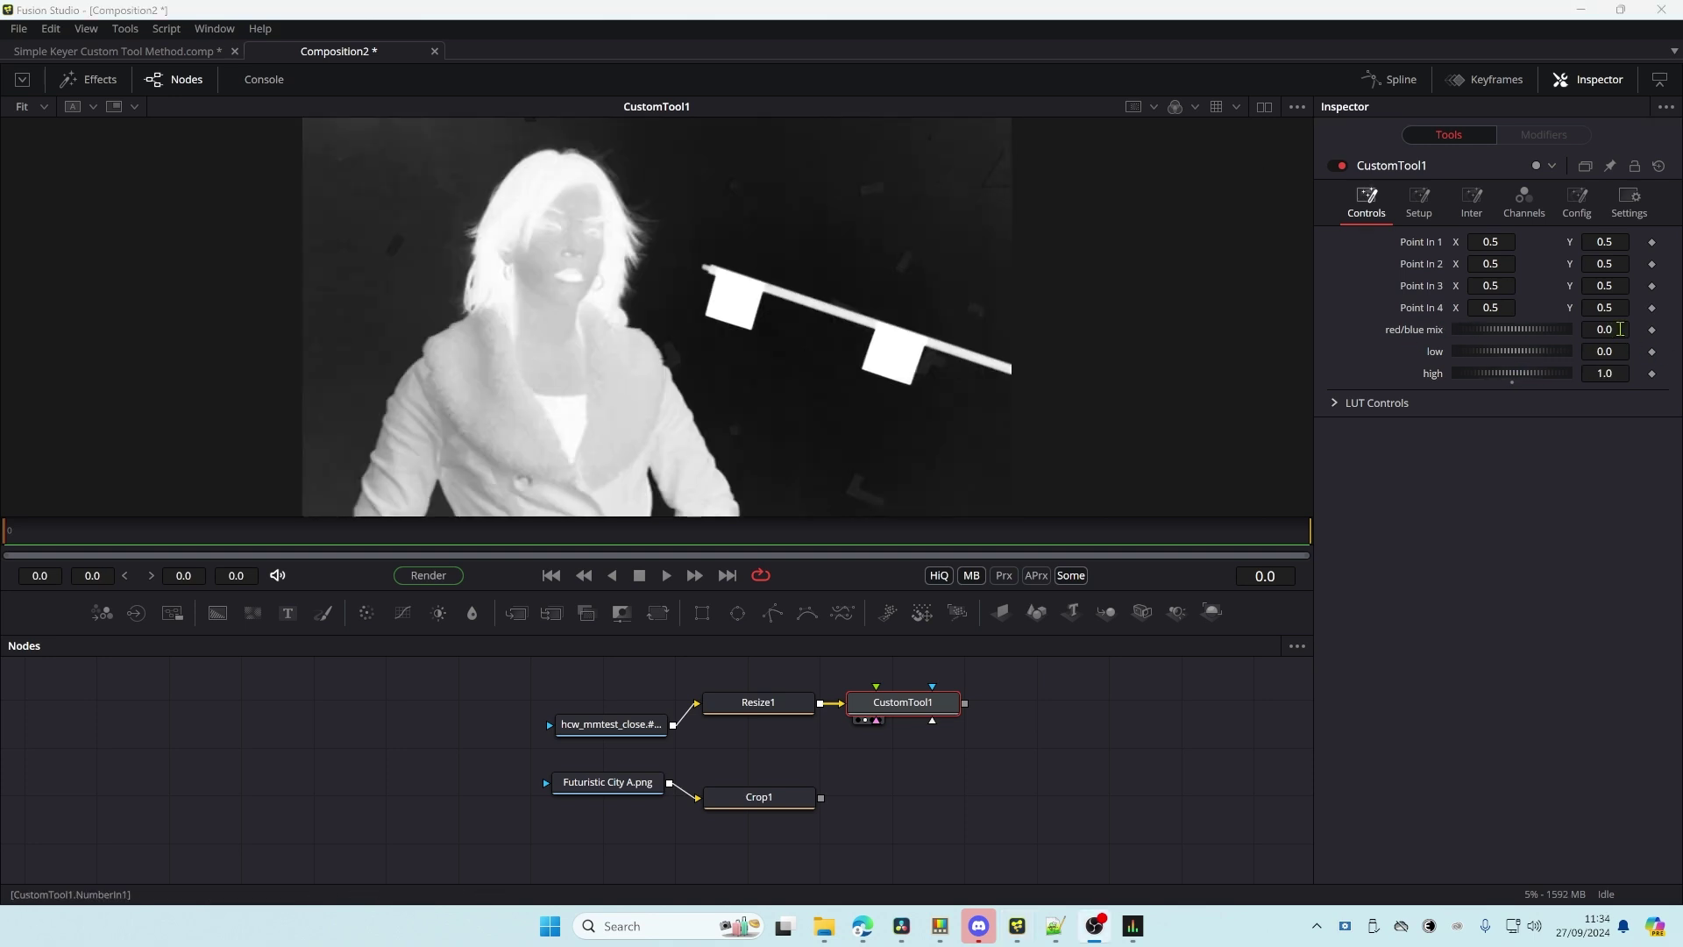
- Enter red/blue mix 0.8, low 0.3 and high 0.65 in CustomTool1's Controls
{"action": "left_click", "coordinate": [1620, 329]}
{"action": "type", "text": ".8"}
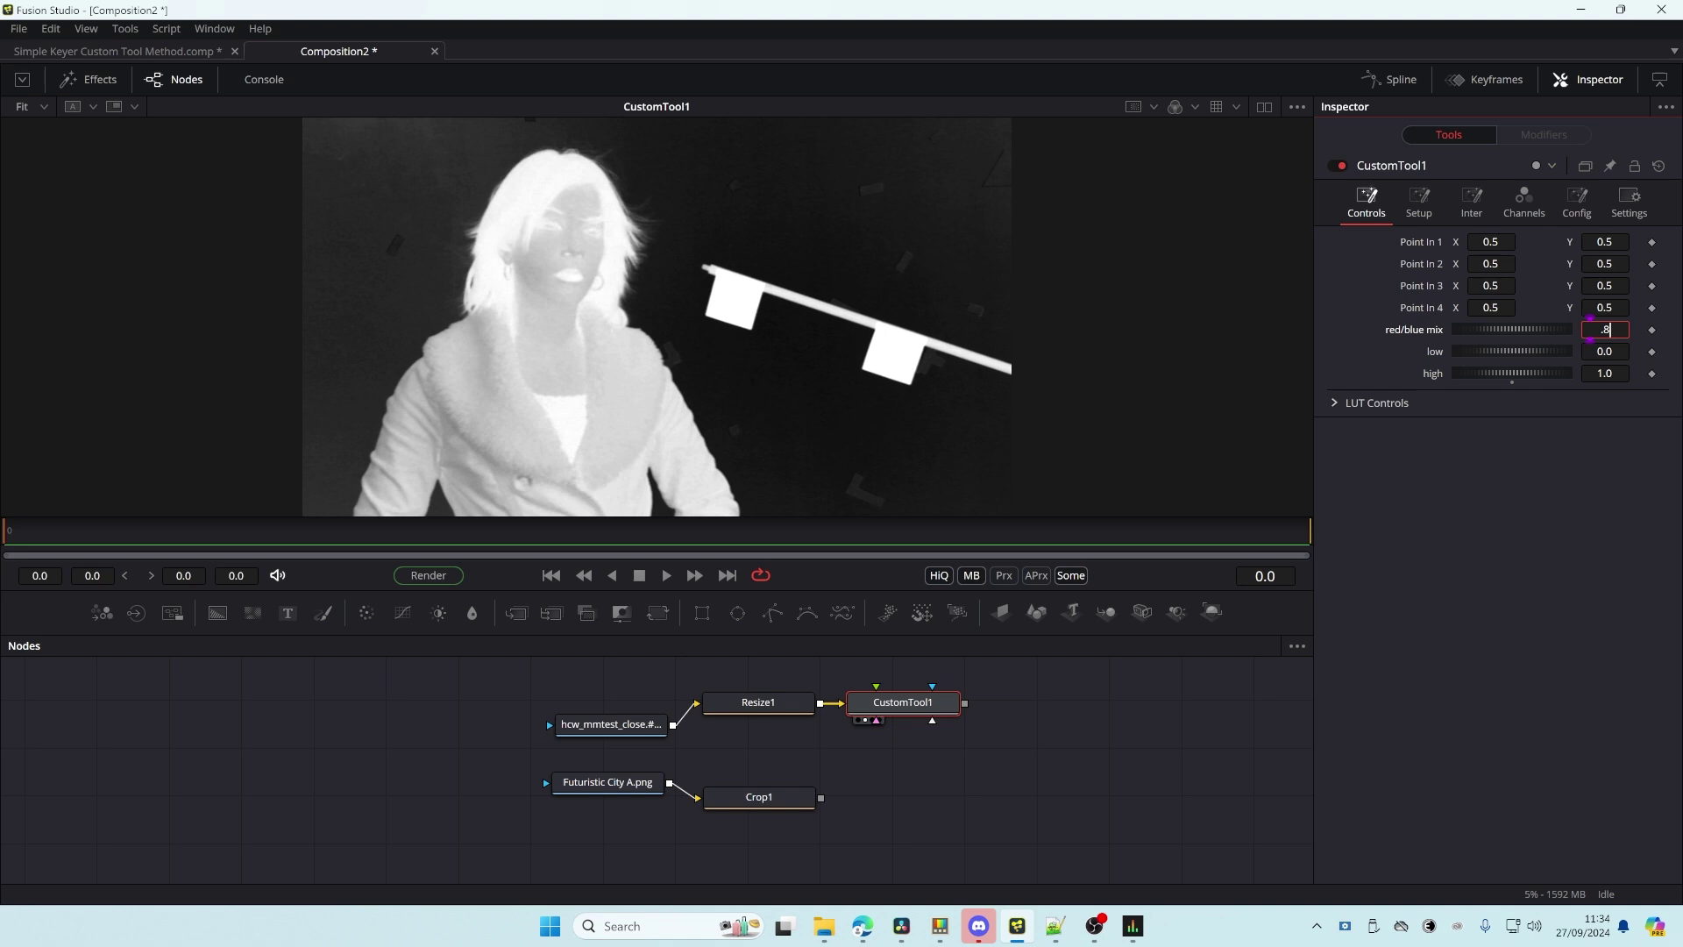
{"action": "left_click", "coordinate": [1604, 351]}
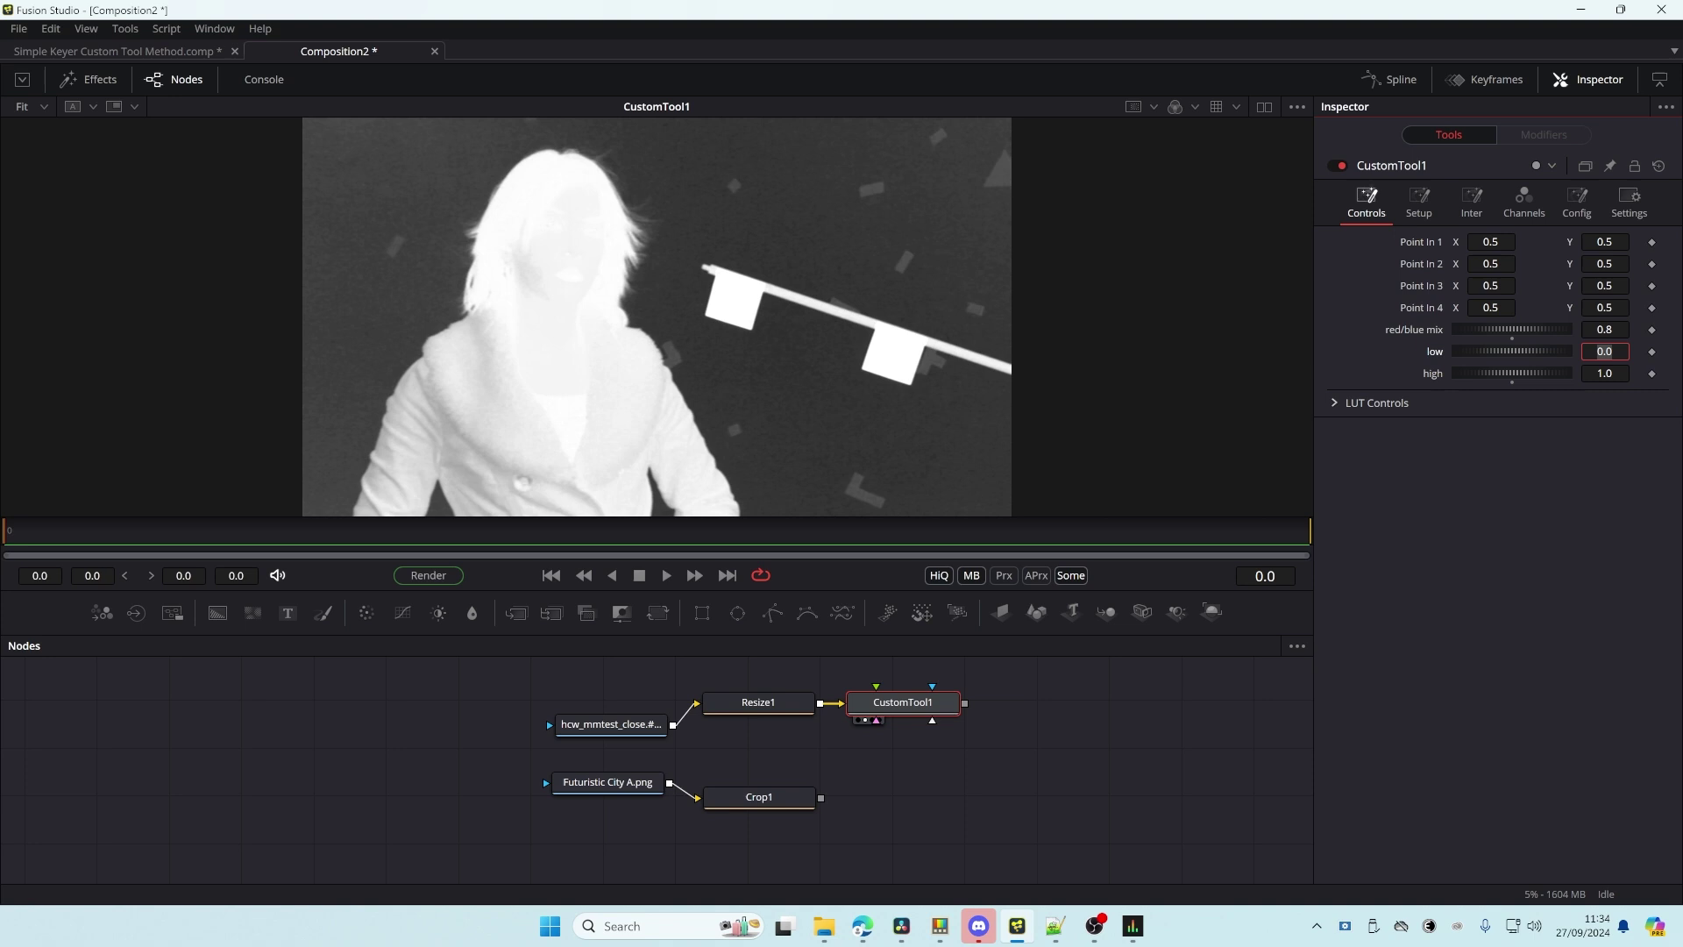
{"action": "type", "text": ".3"}
{"action": "key", "text": "Tab"}
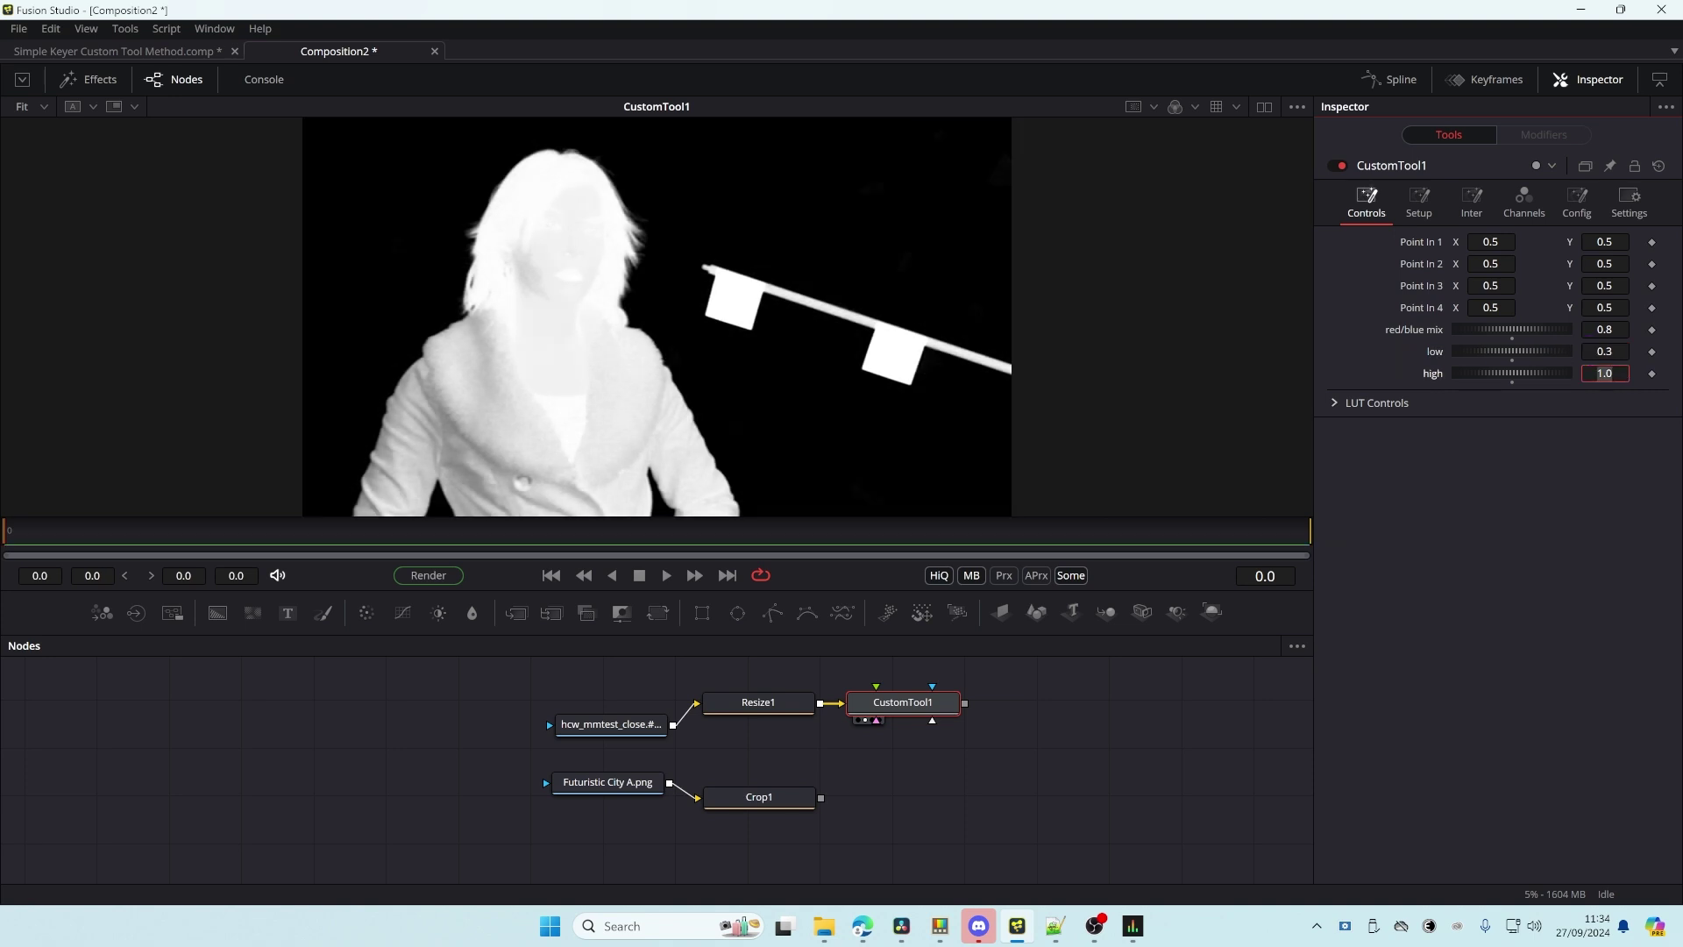
{"action": "type", "text": ".65"}
{"action": "key", "text": "Tab"}
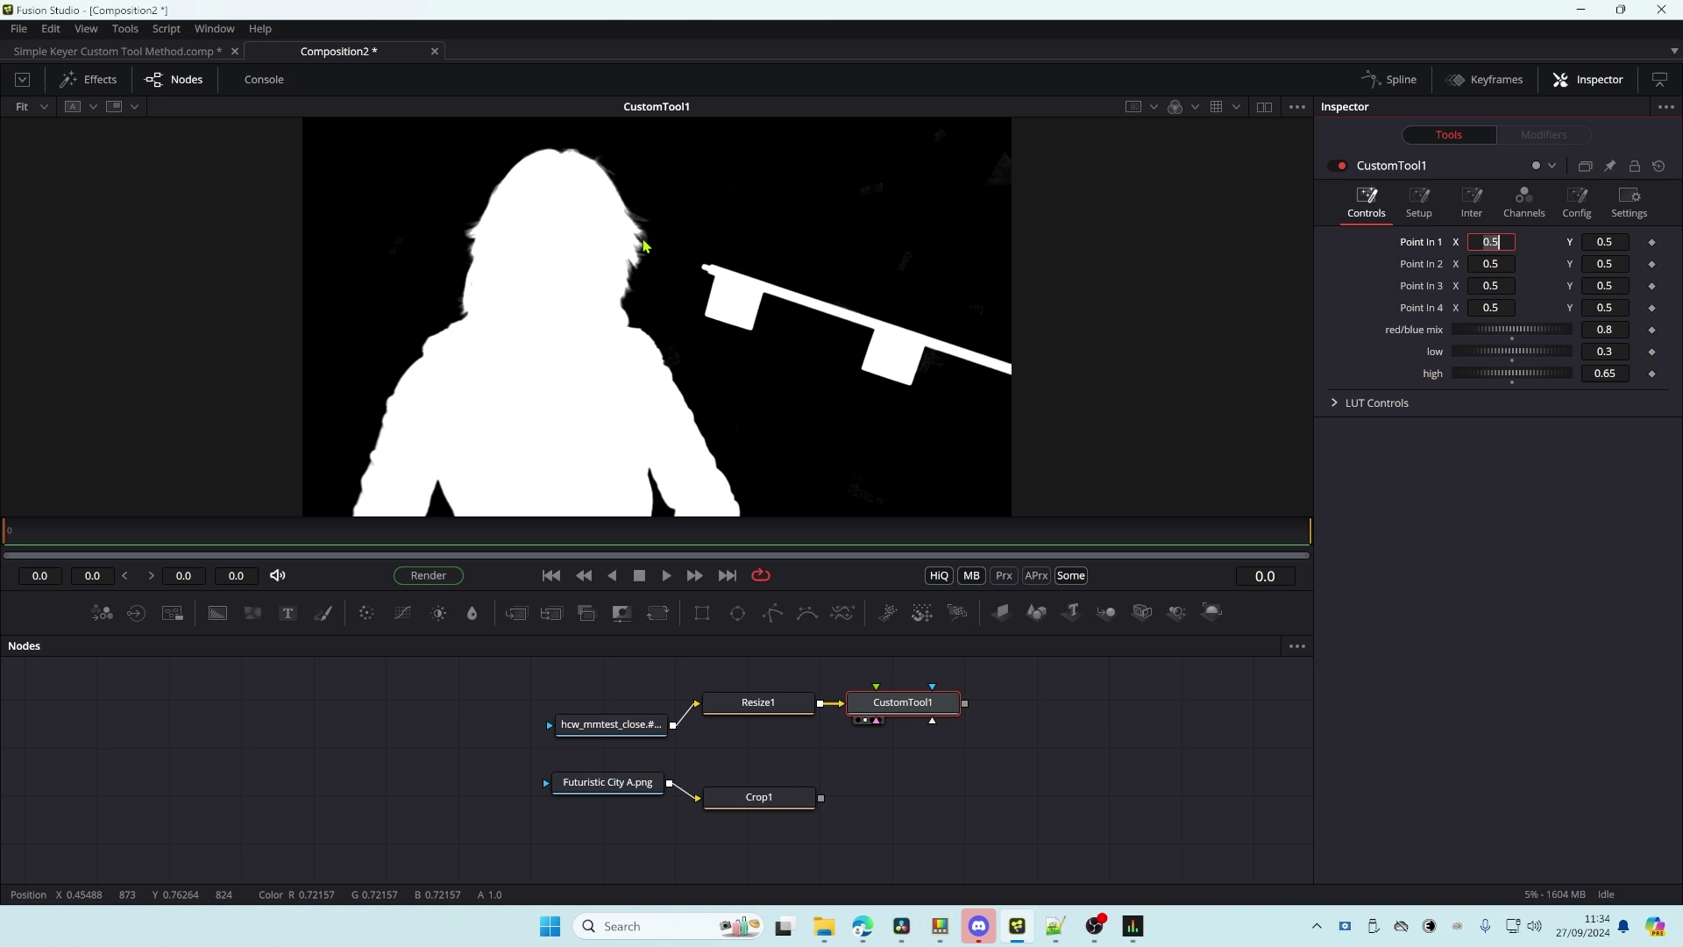
- Enlarge the viewer and try a red/blue mix of 0 on the matte
{"action": "left_click_drag", "start_coordinate": [642, 621], "coordinate": [639, 666]}
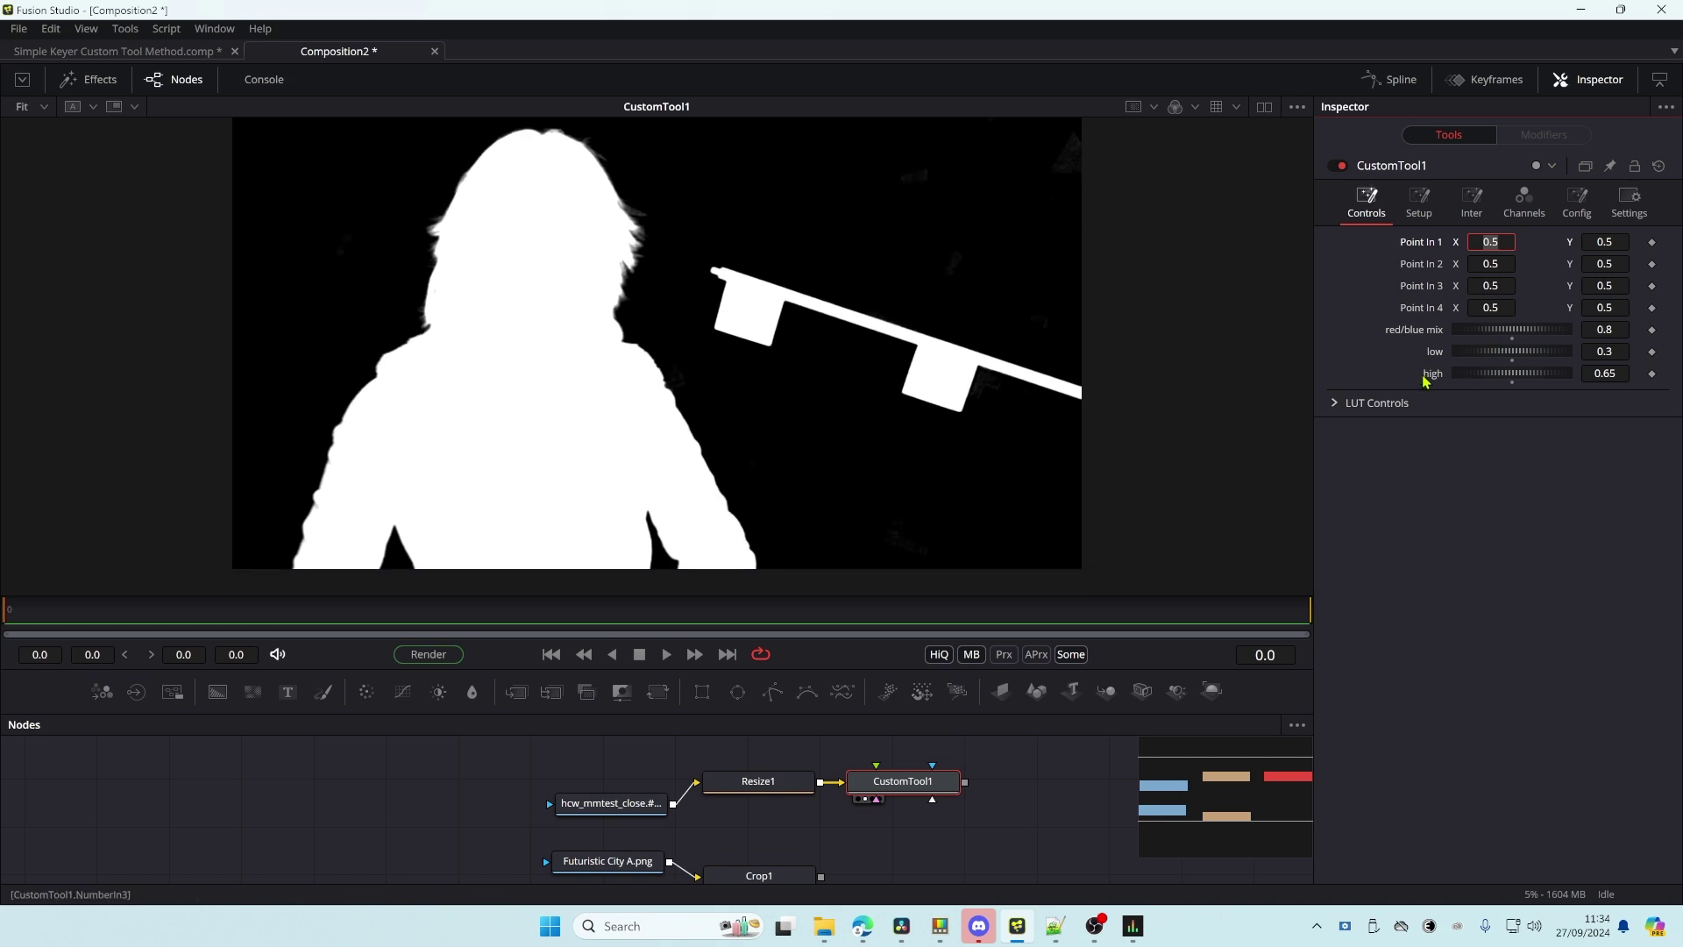
{"action": "left_click_drag", "start_coordinate": [1525, 338], "coordinate": [1600, 328]}
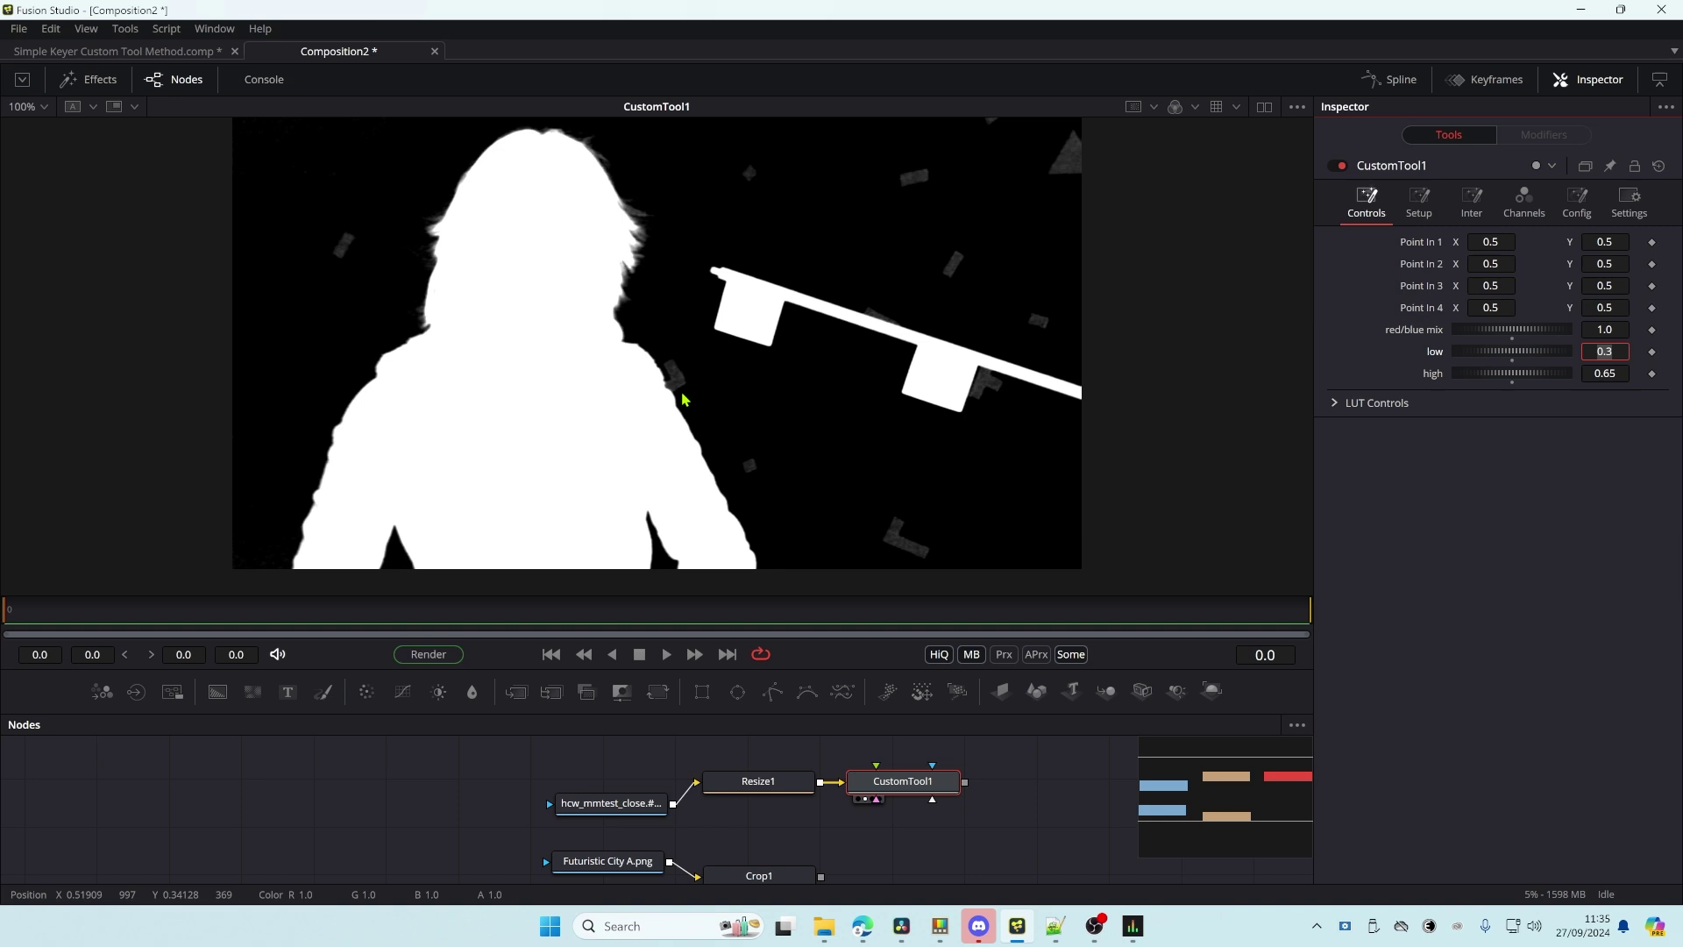
{"action": "left_click", "coordinate": [1617, 331]}
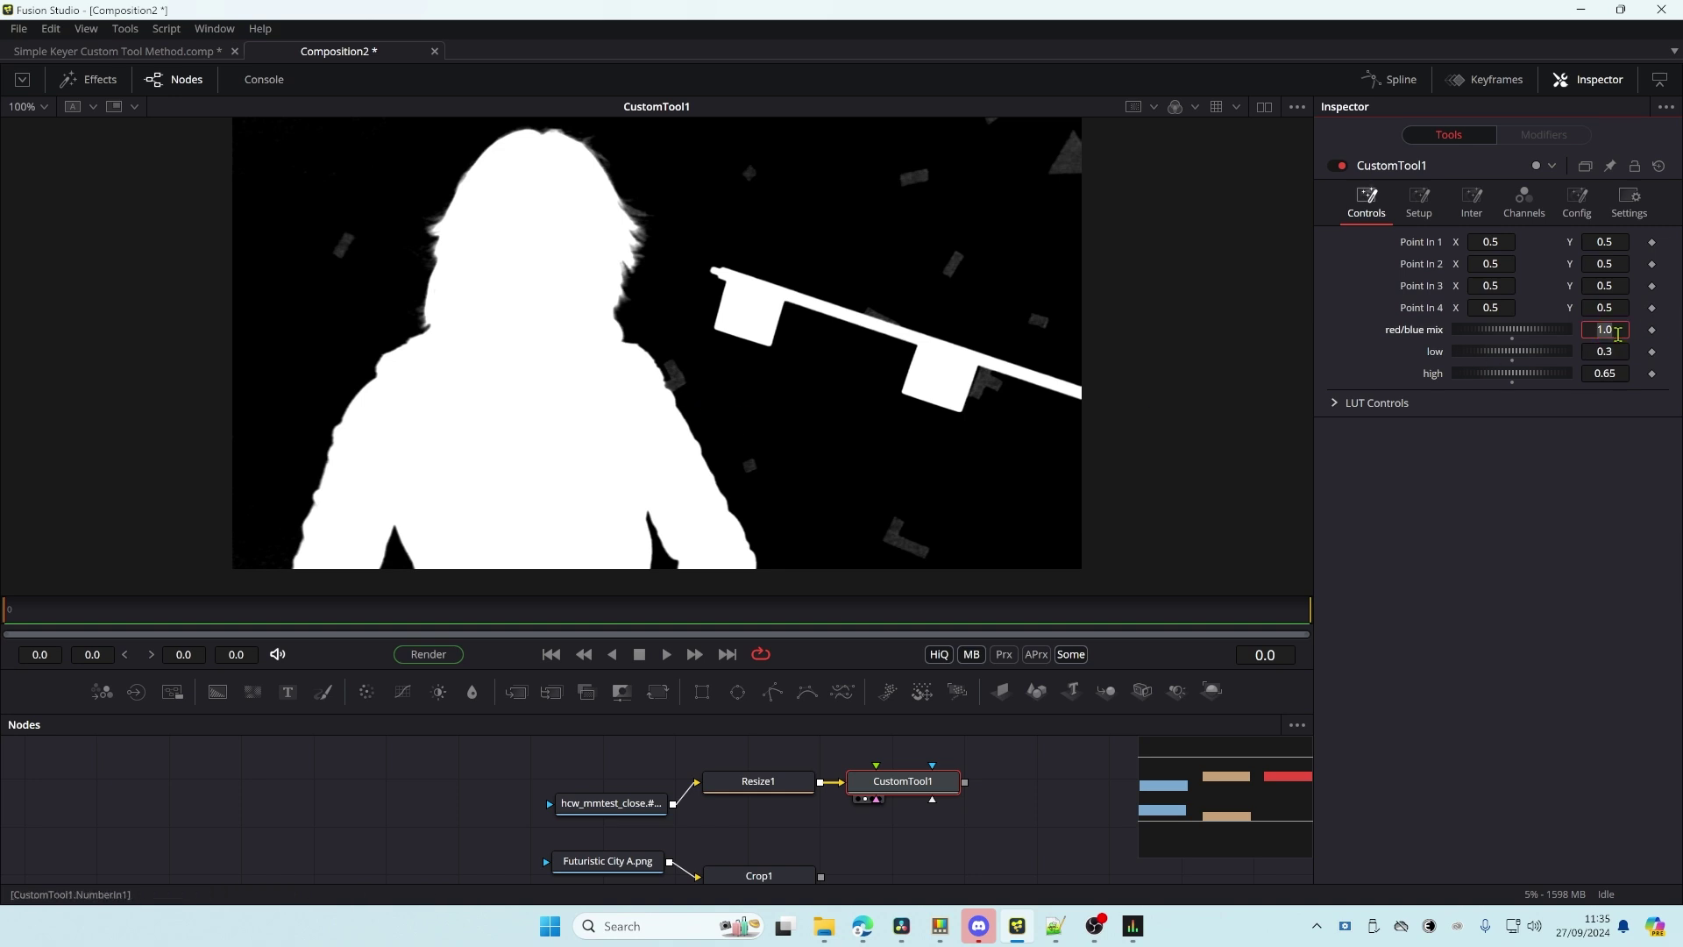
{"action": "type", "text": "0"}
{"action": "key", "text": "Tab"}
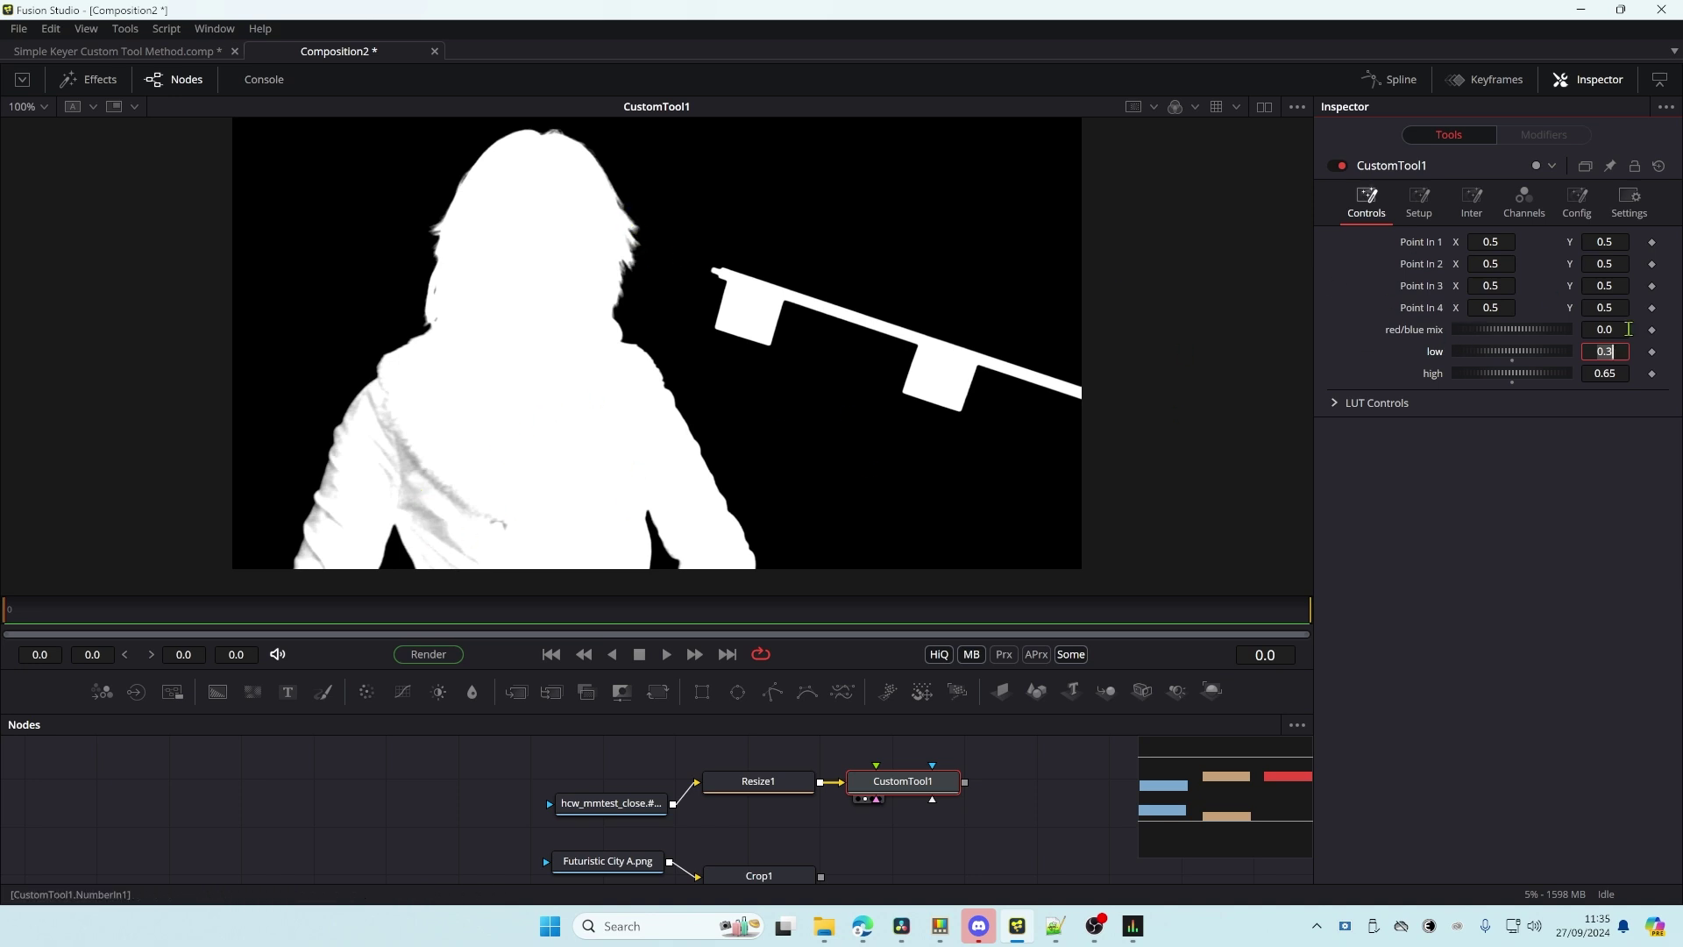
- Try red/blue mix 1, scrub it lower, then set it back to 0.8
{"action": "left_click", "coordinate": [1613, 328]}
{"action": "type", "text": "1"}
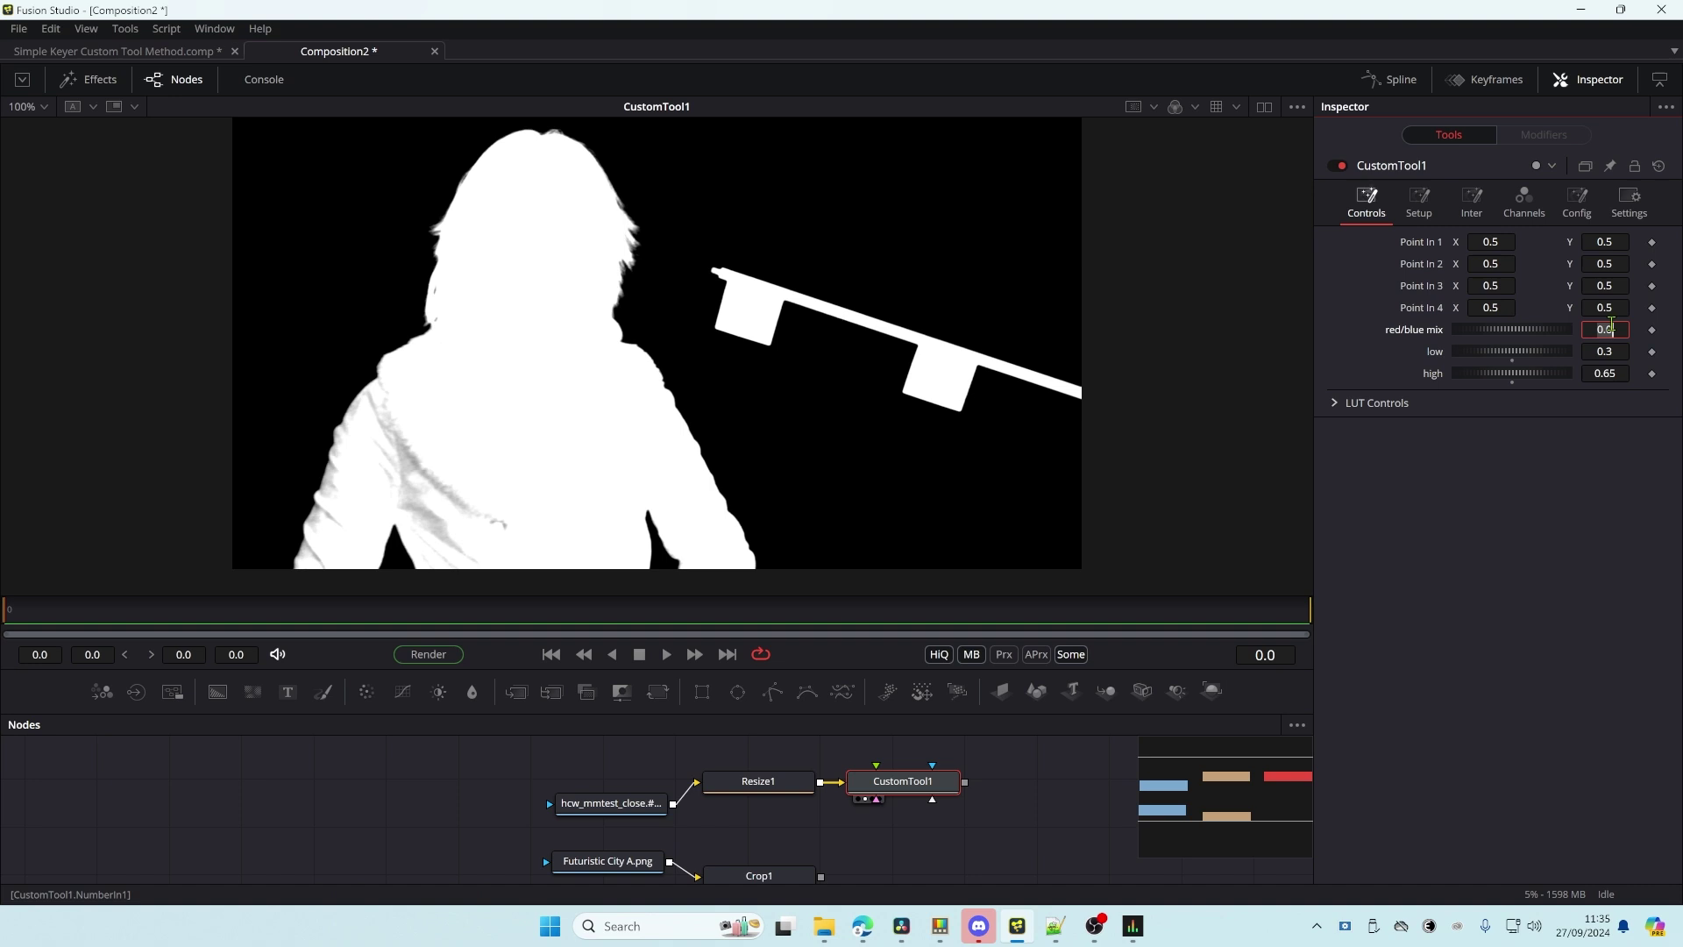
{"action": "key", "text": "Tab"}
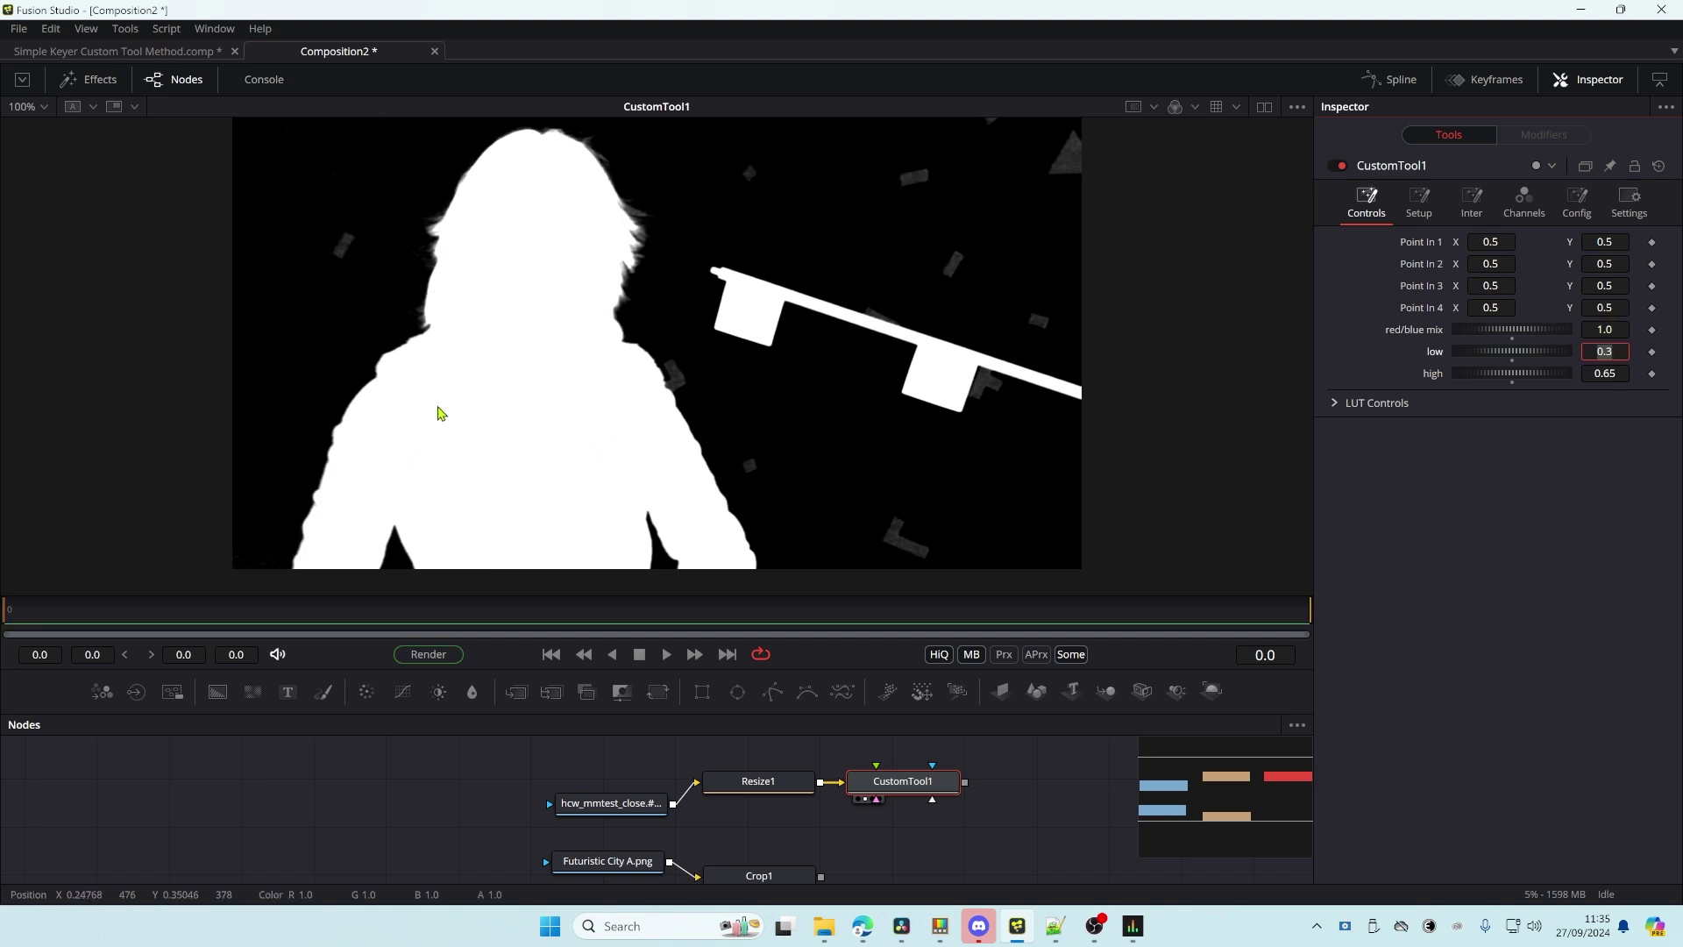
{"action": "left_click_drag", "start_coordinate": [1553, 333], "coordinate": [1520, 333]}
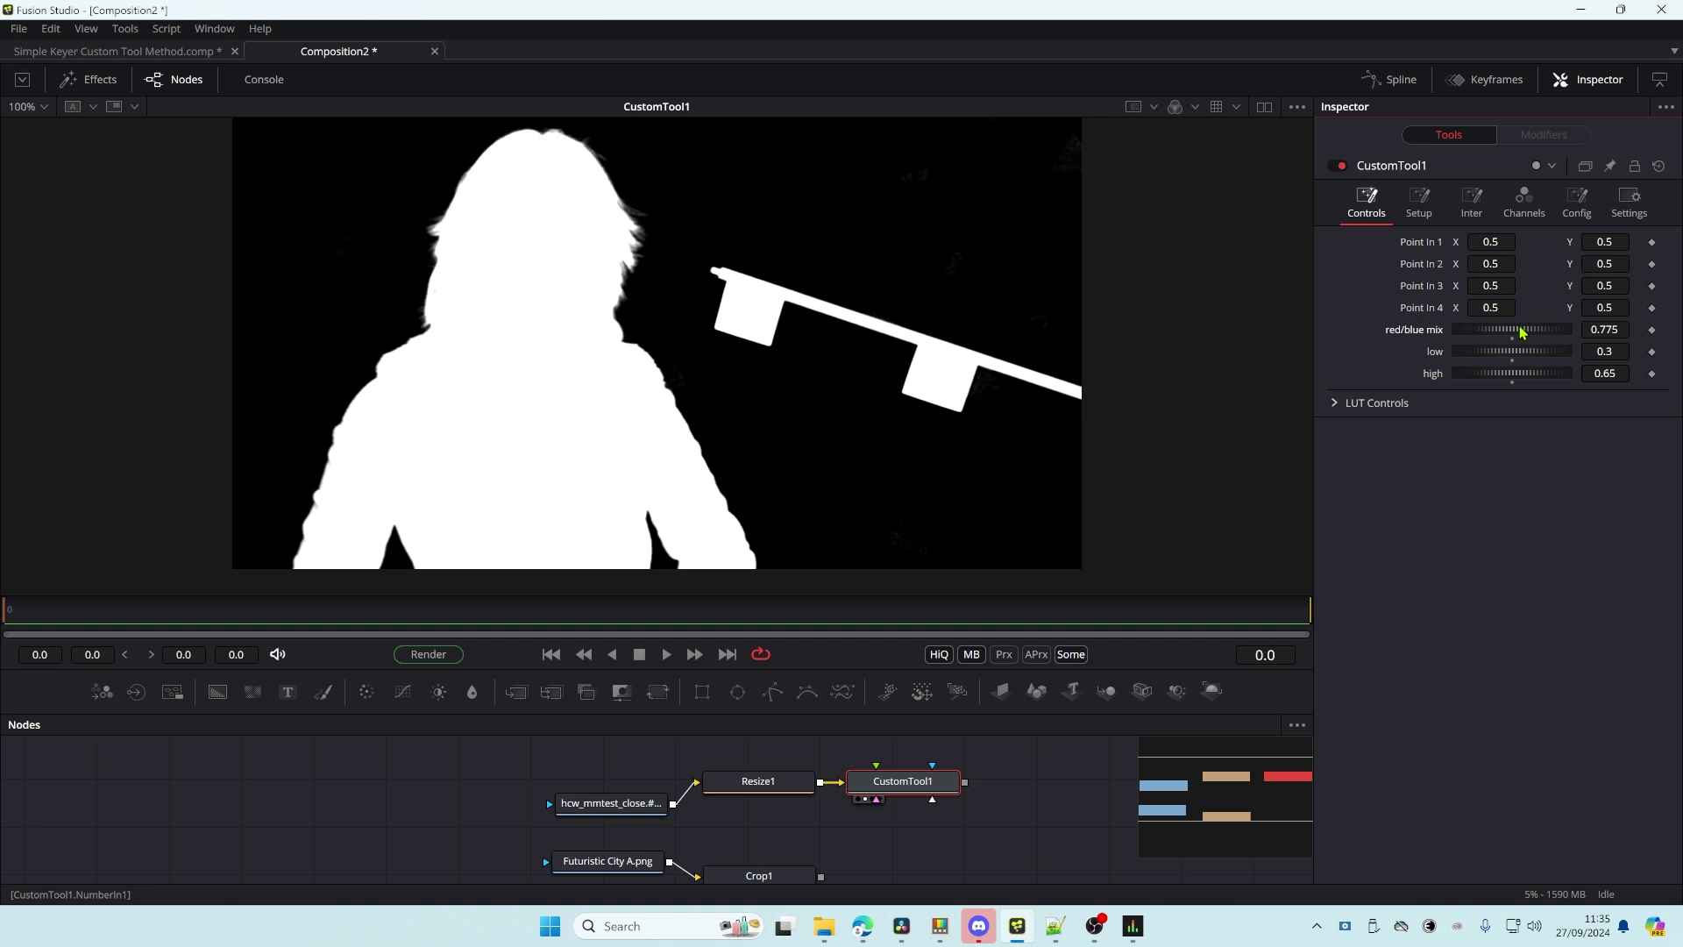
{"action": "left_click", "coordinate": [1621, 330]}
{"action": "key", "text": "BackSpace"}
{"action": "key", "text": "BackSpace"}
{"action": "key", "text": "BackSpace"}
{"action": "type", "text": "8"}
{"action": "key", "text": "Tab"}
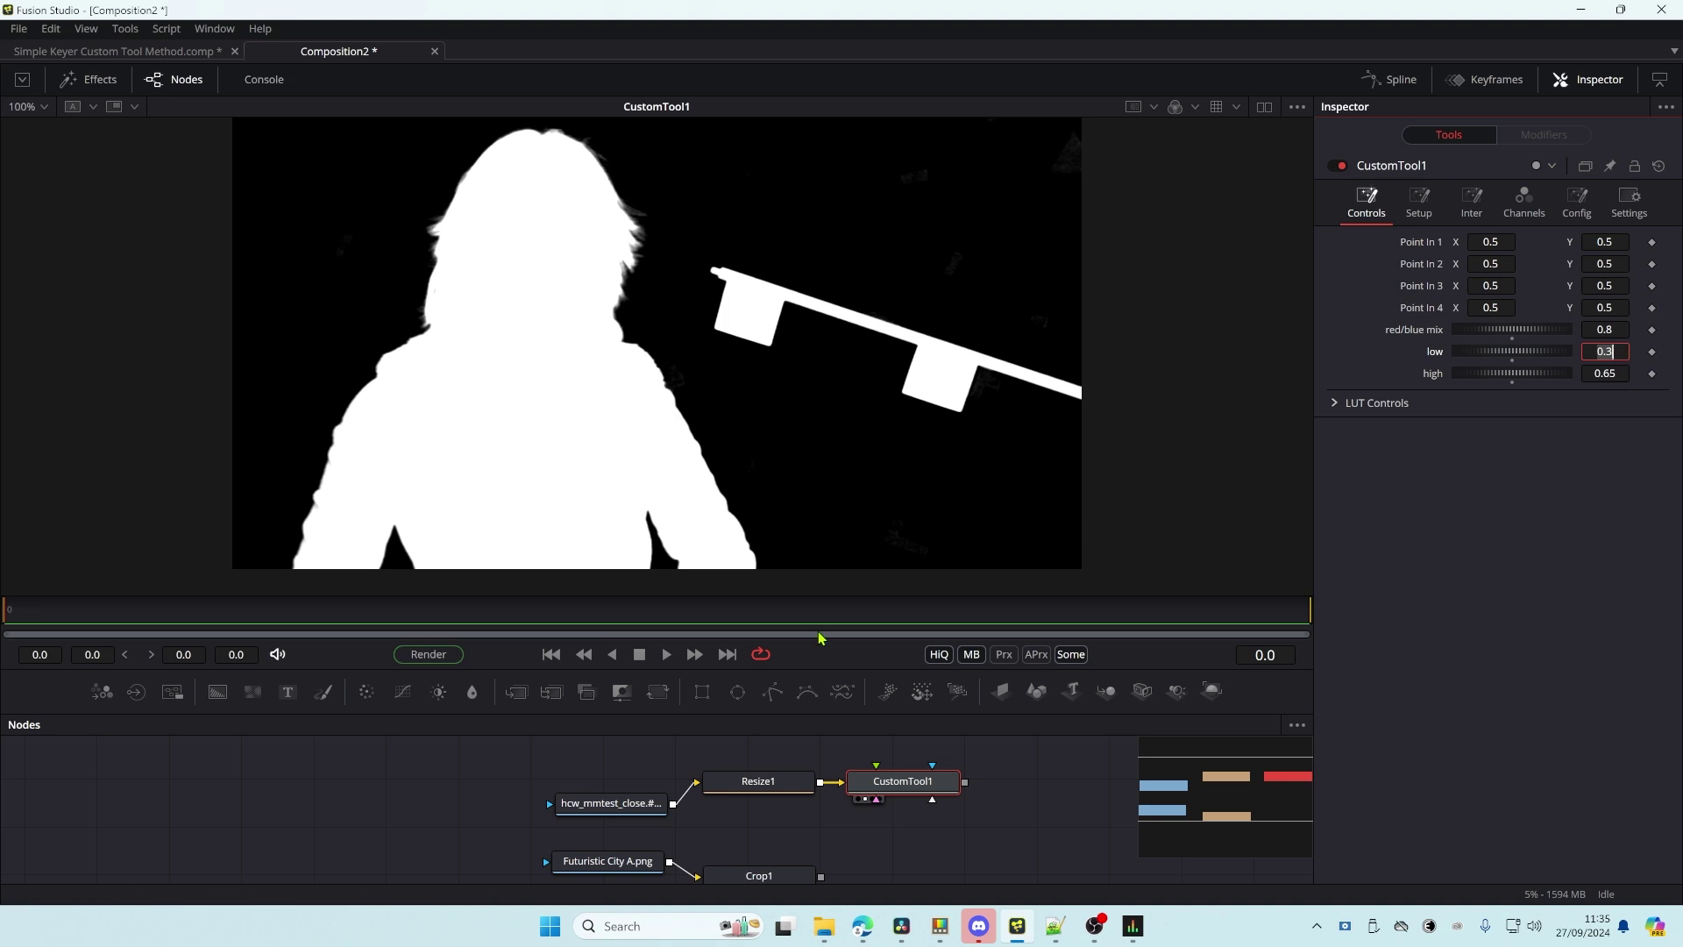
- Rename CustomTool1 to Matte and view the Resize1 plate
{"action": "left_click", "coordinate": [911, 782]}
{"action": "key", "text": "F2"}
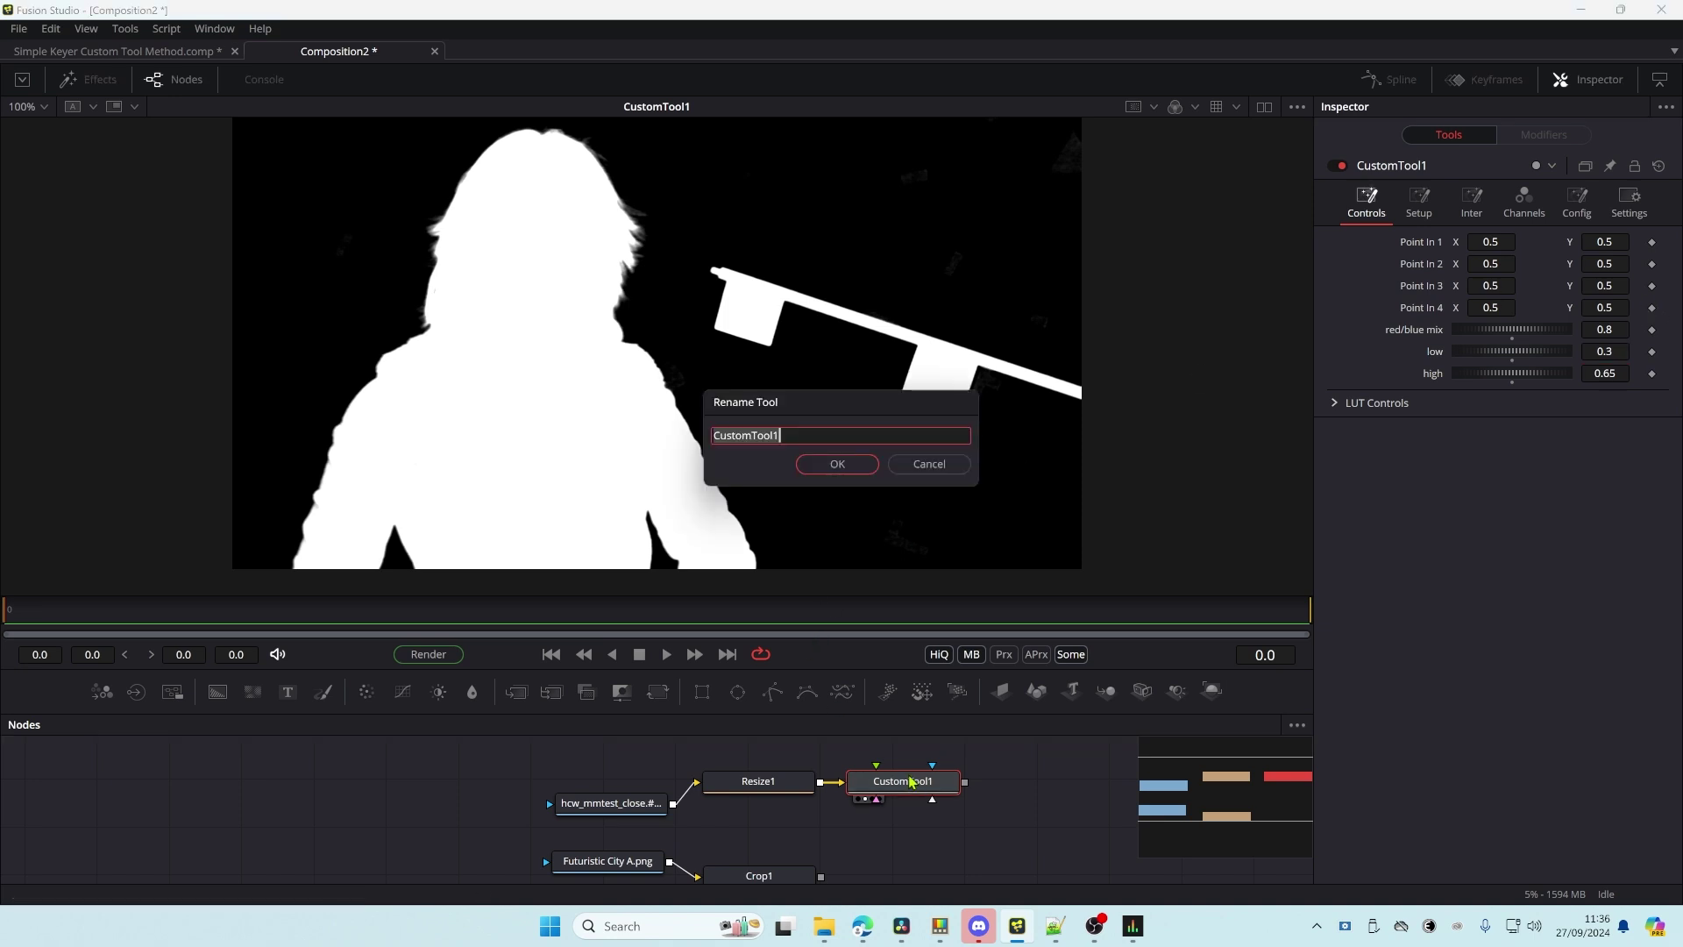
{"action": "type", "text": "Matte"}
{"action": "key", "text": "Return"}
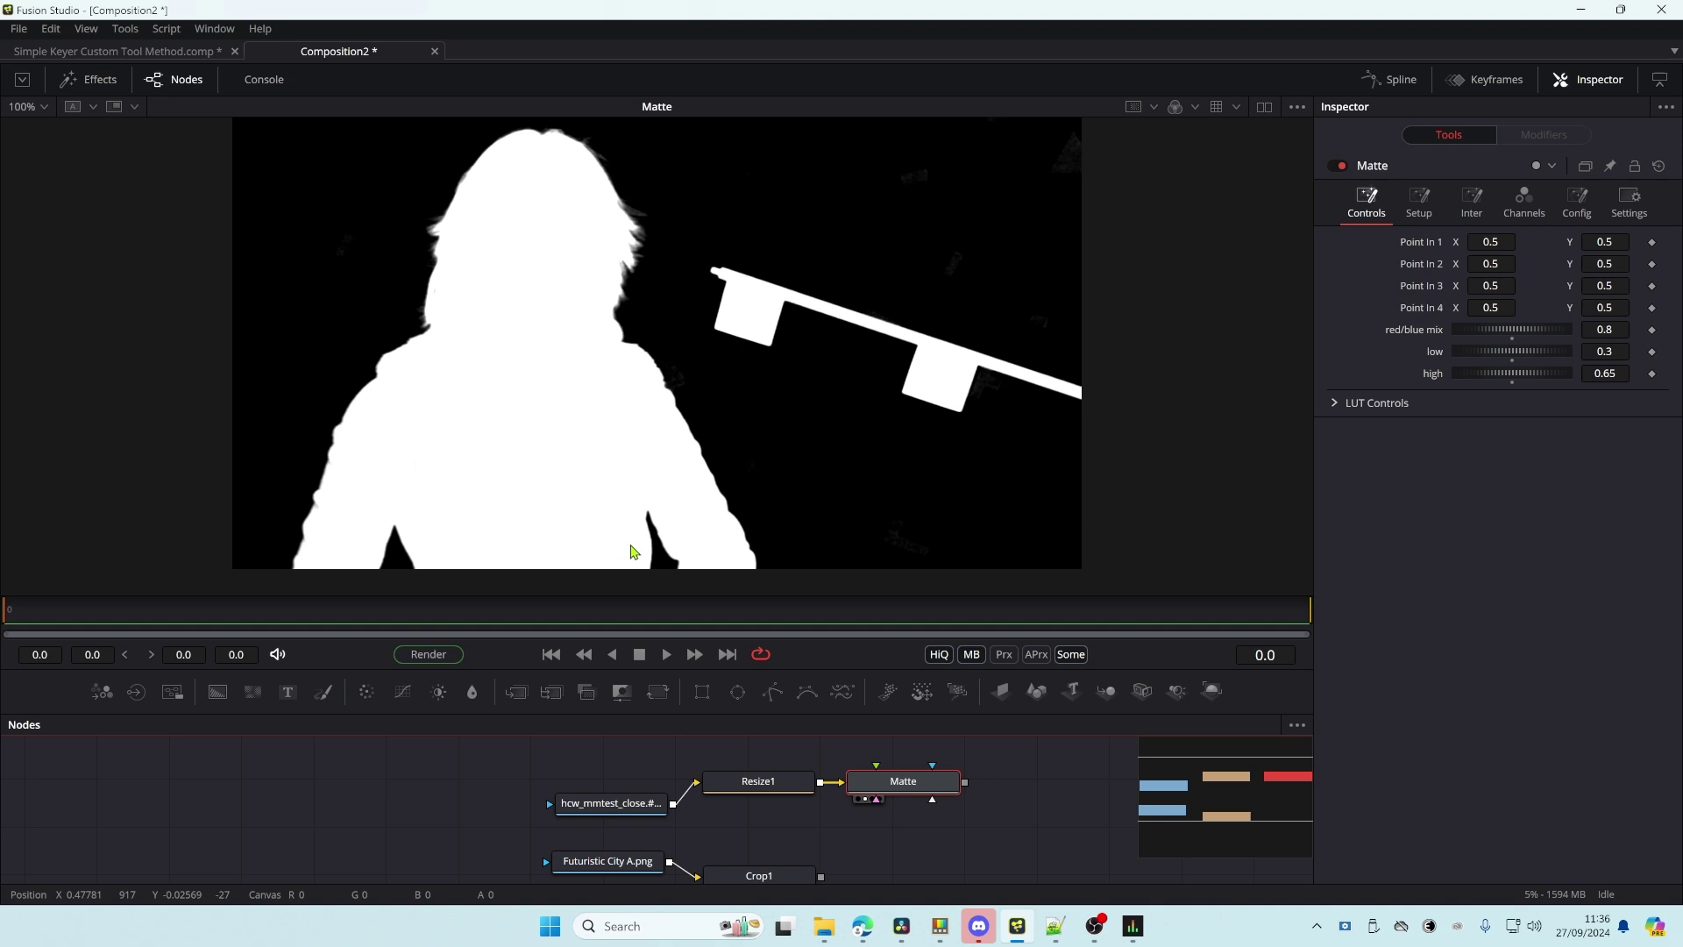
{"action": "key", "text": "1"}
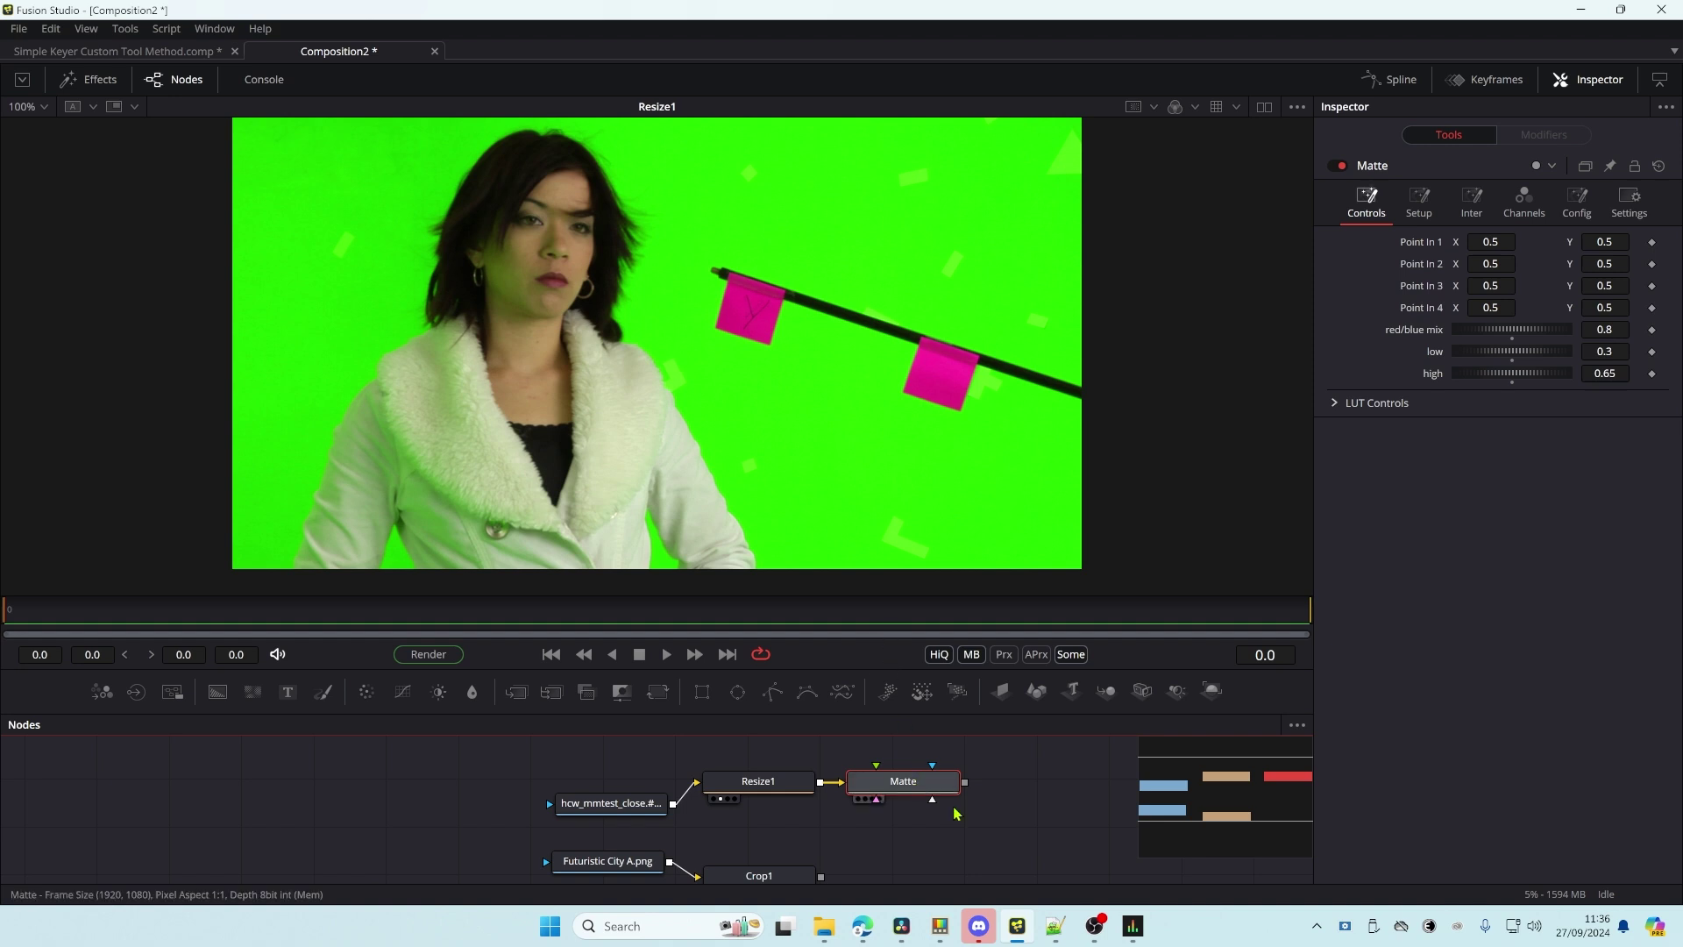
- Add a new Custom Tool node and place it below Matte
{"action": "key", "text": "shift+space"}
{"action": "type", "text": "c"}
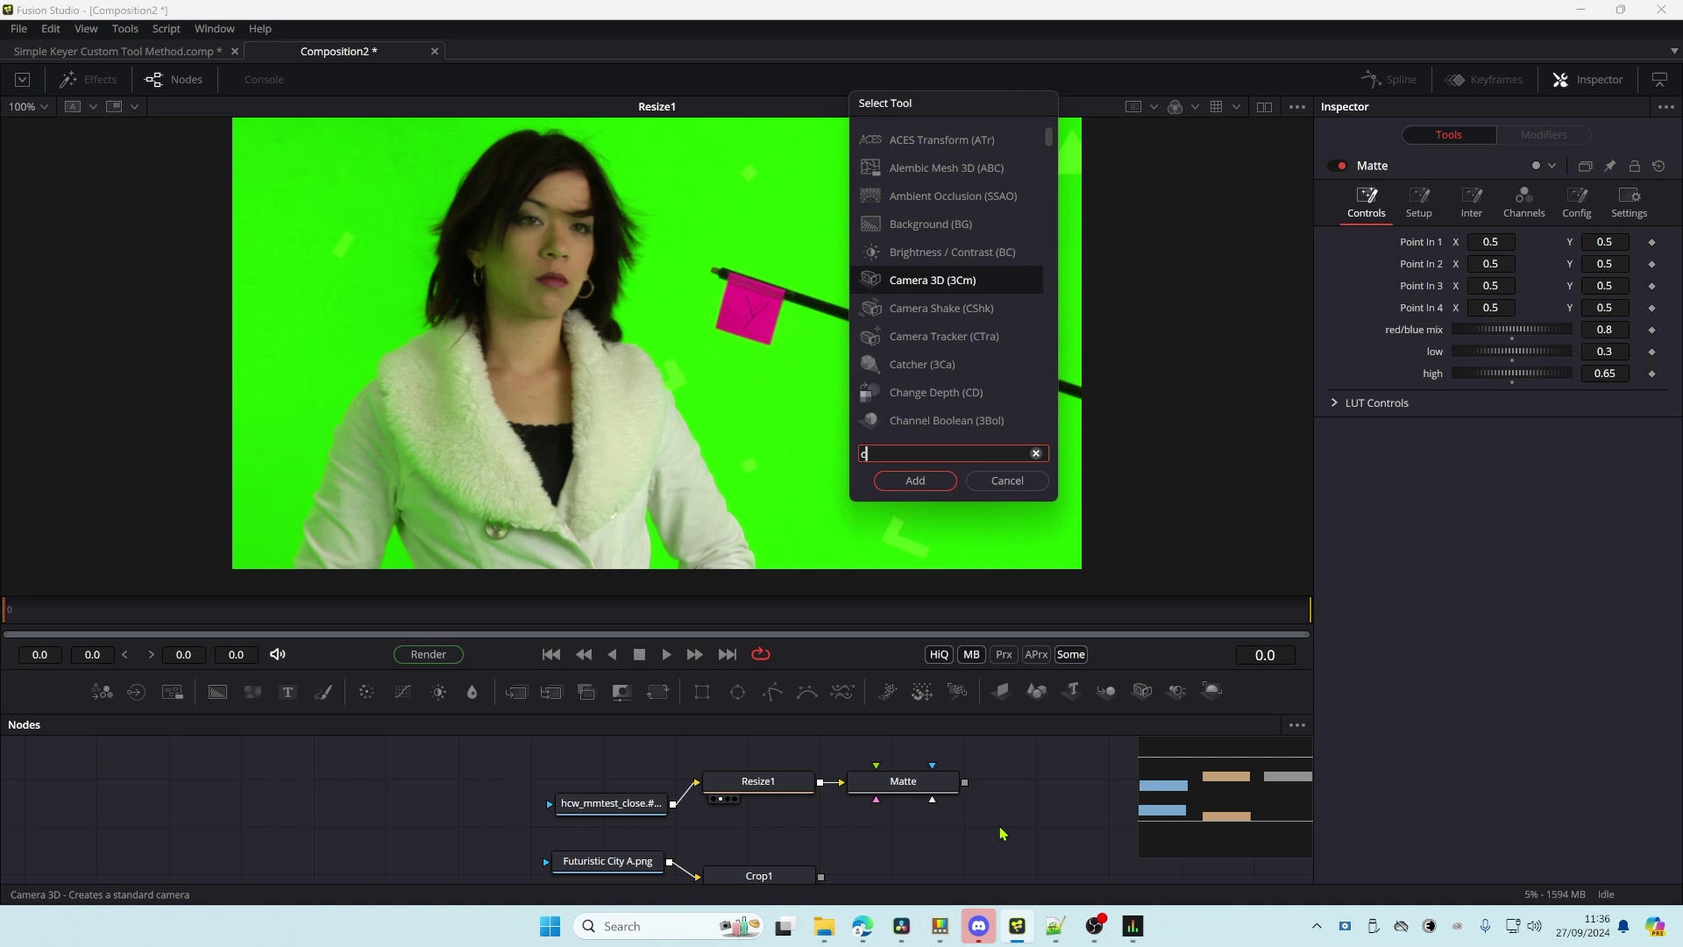
{"action": "type", "text": "ustom"}
{"action": "key", "text": "Return"}
{"action": "left_click_drag", "start_coordinate": [1004, 832], "coordinate": [916, 843]}
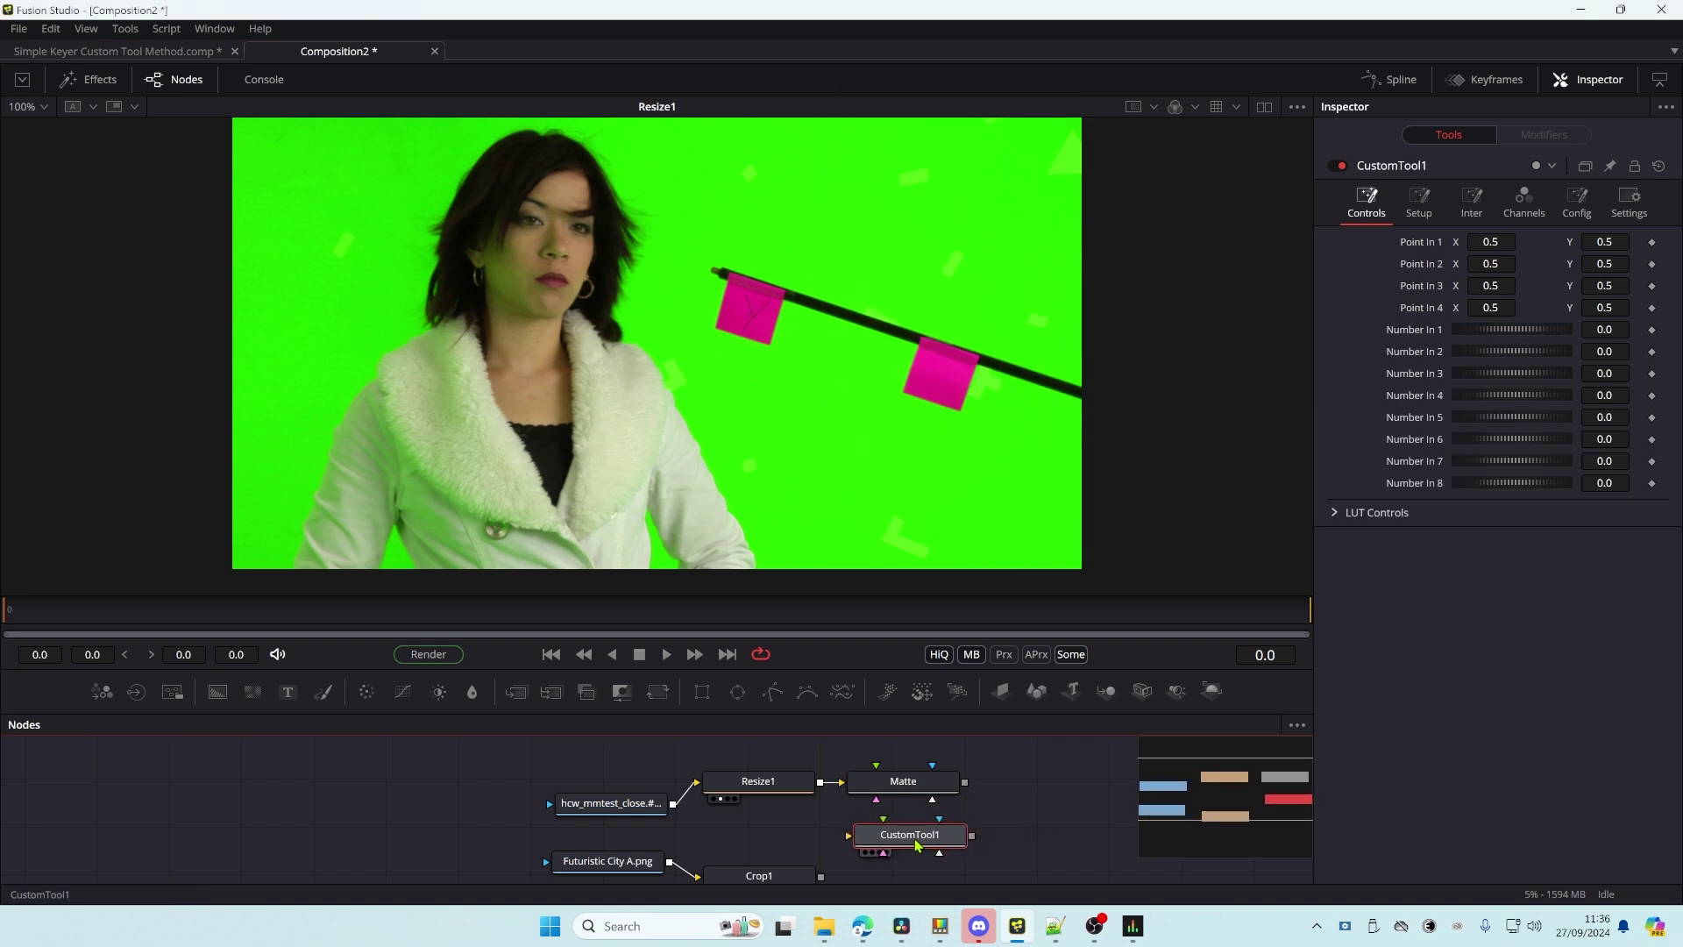
- Wire Resize1 into the new custom tool, view it, and rename it DespilledPlate
{"action": "left_click_drag", "start_coordinate": [820, 781], "coordinate": [848, 834]}
{"action": "key", "text": "1"}
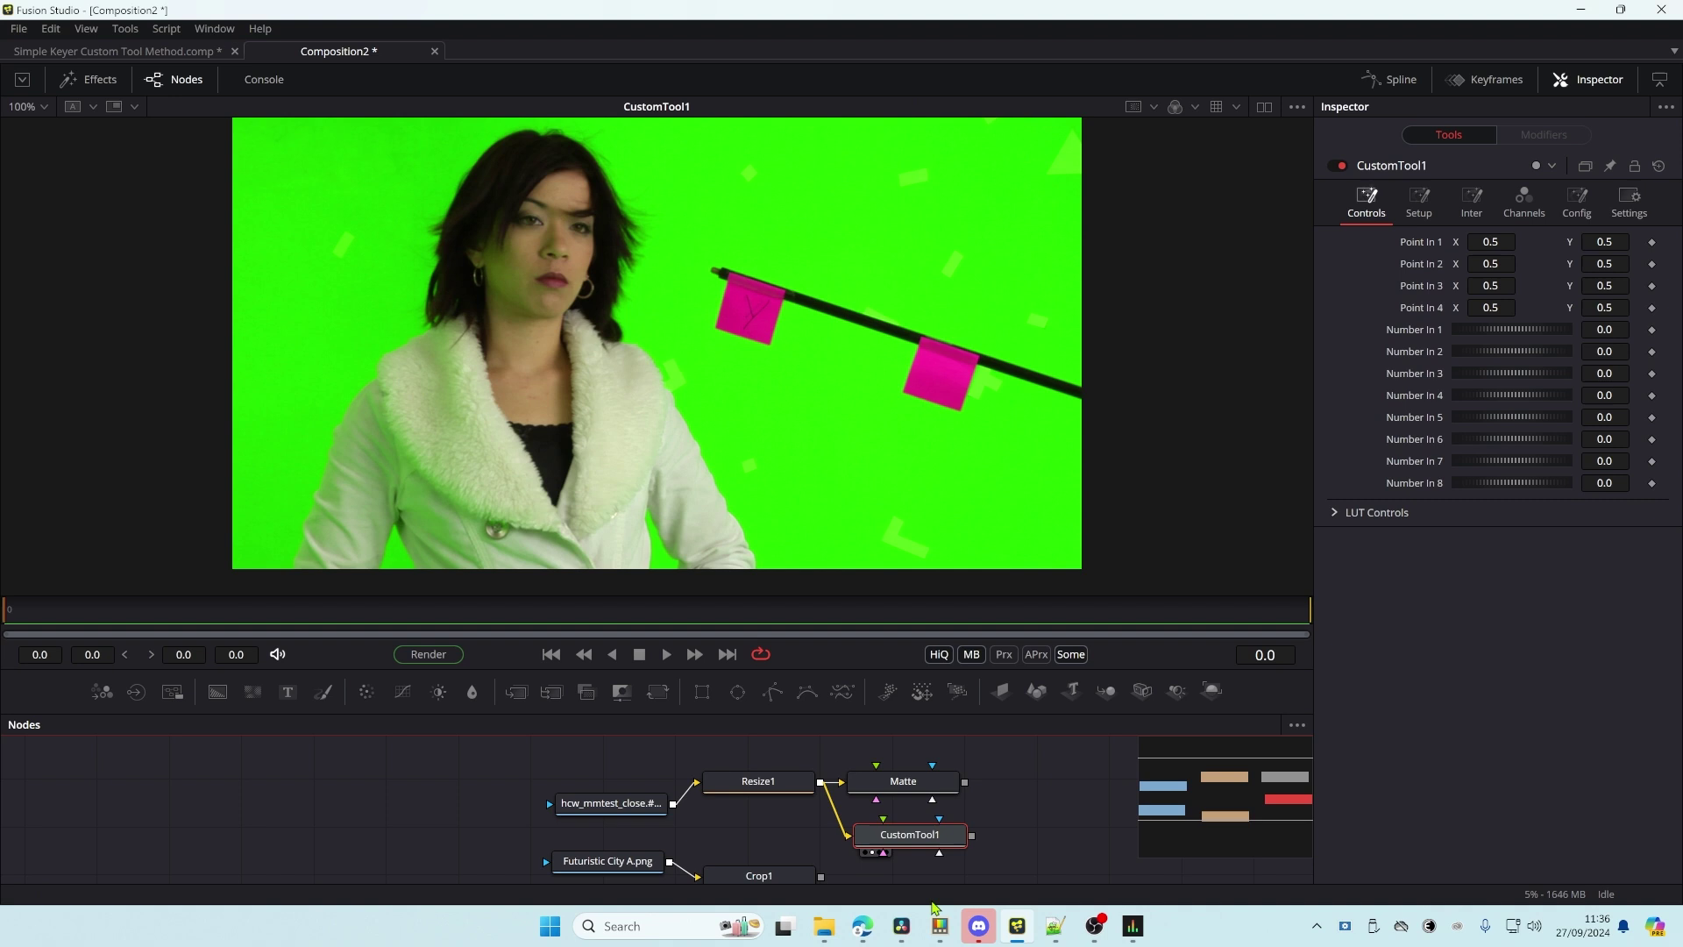
{"action": "key", "text": "F2"}
{"action": "type", "text": "DespilledPlate"}
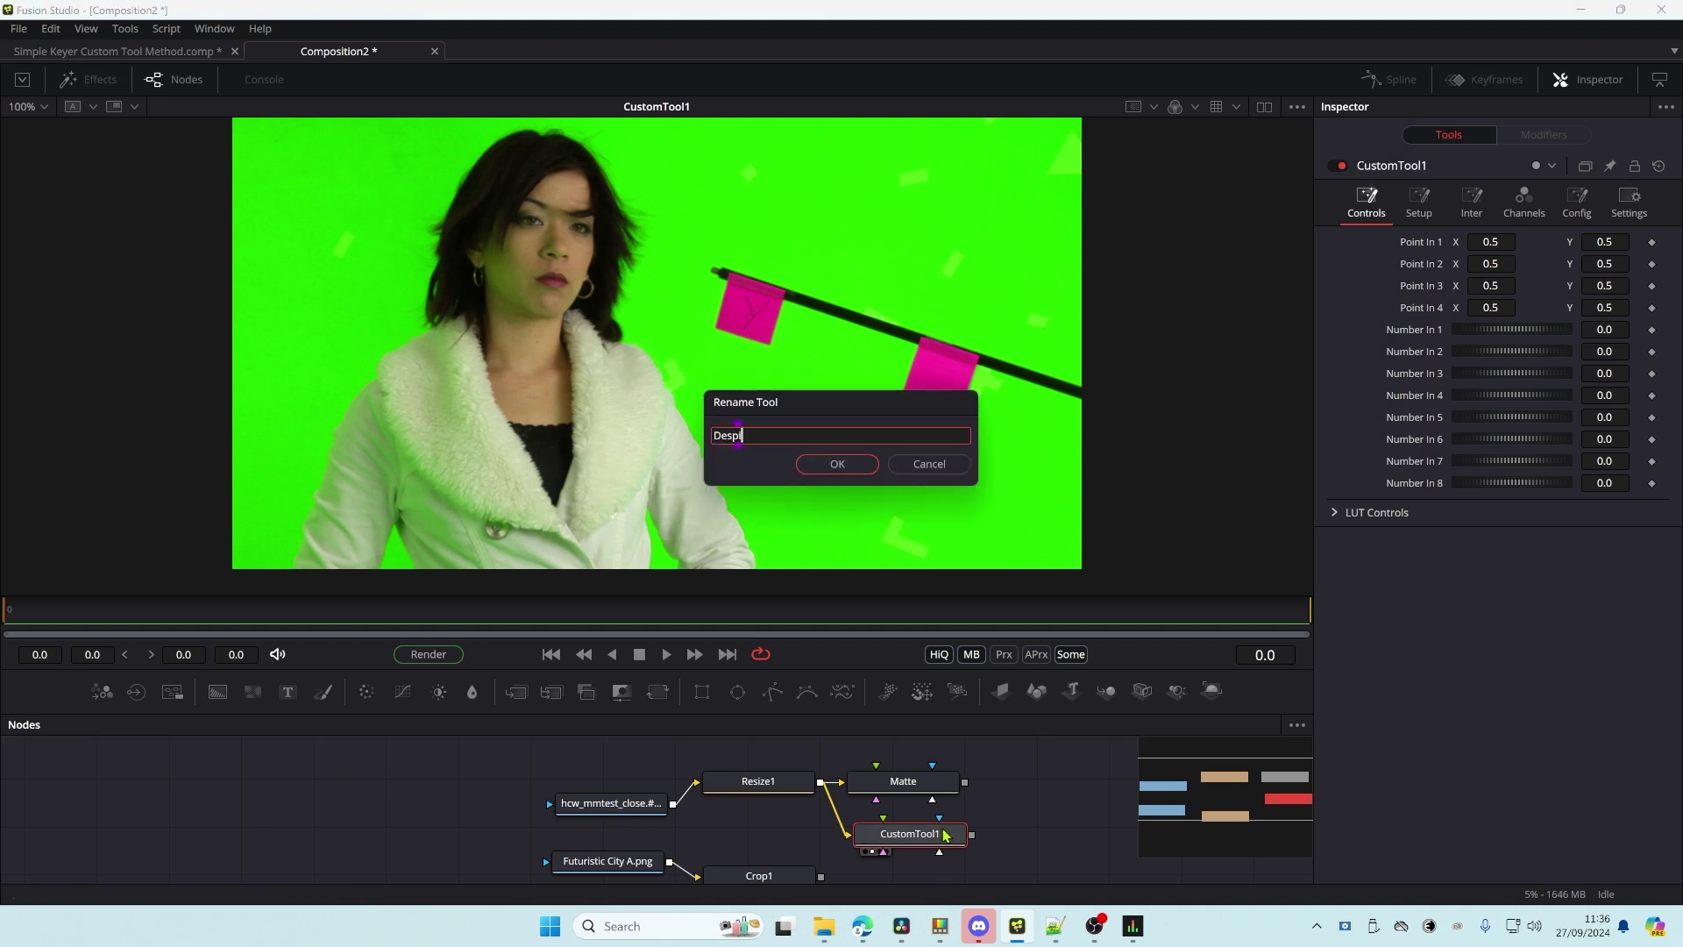
{"action": "key", "text": "Return"}
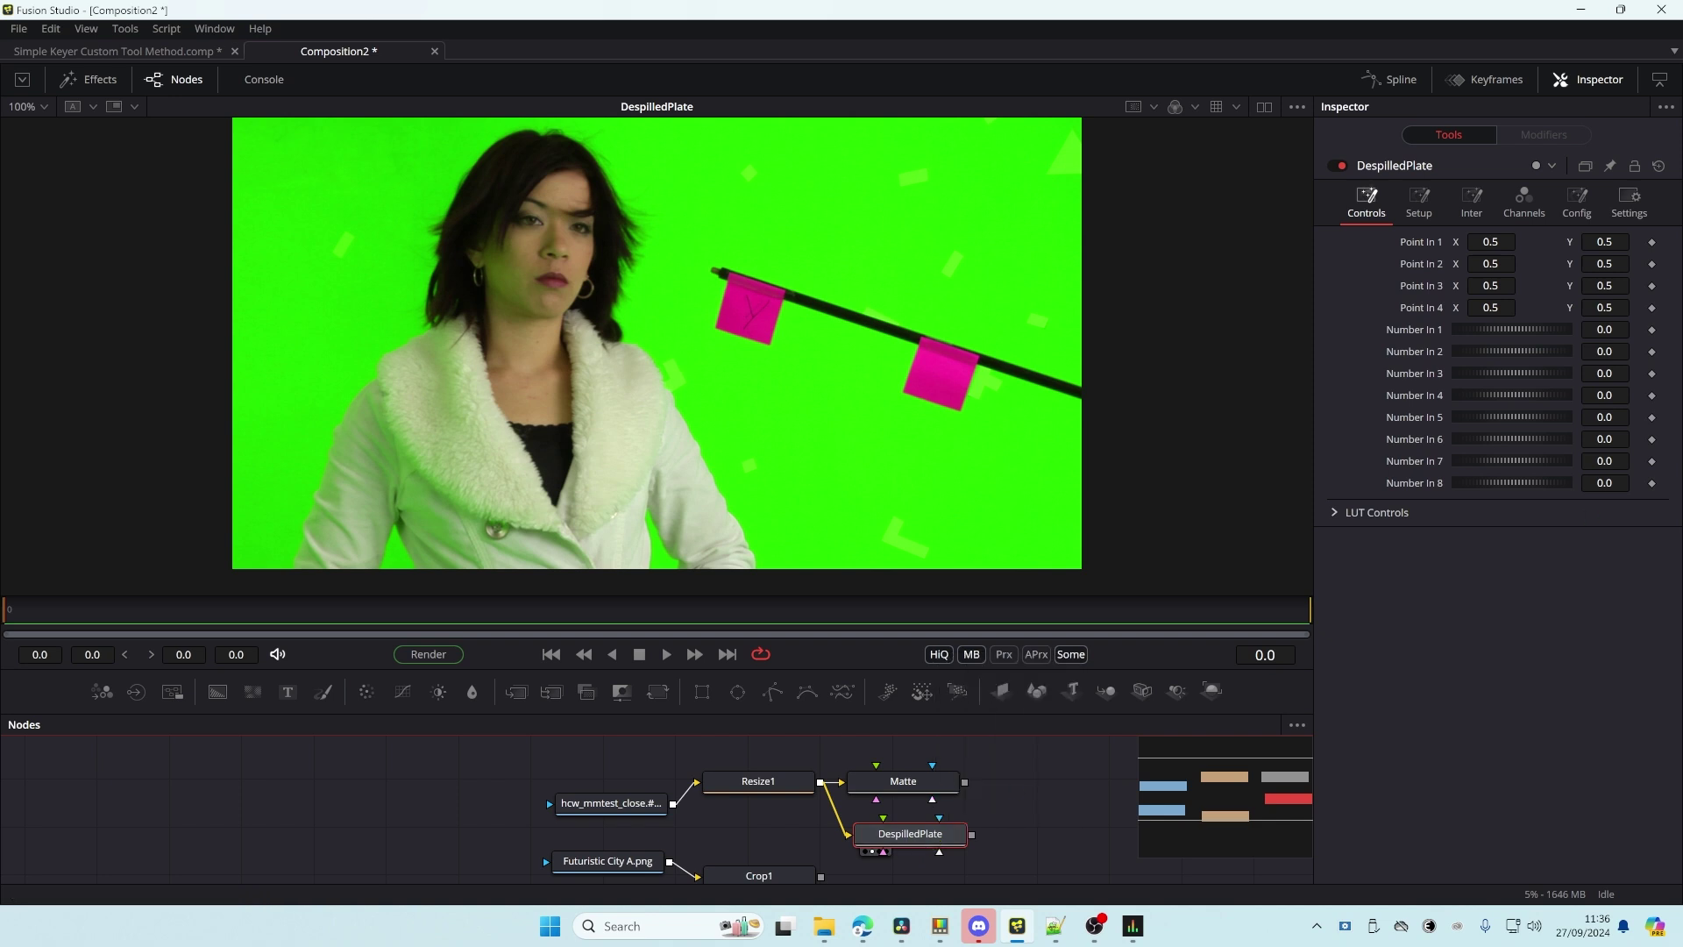
- Put clamp(g1-r1, 0, 1)*n1 in Intermediate 1 and clamp(g1-b1, 0, 1)*(1-n1) in Intermediate 2
{"action": "left_click", "coordinate": [1471, 198]}
{"action": "left_click", "coordinate": [1500, 259]}
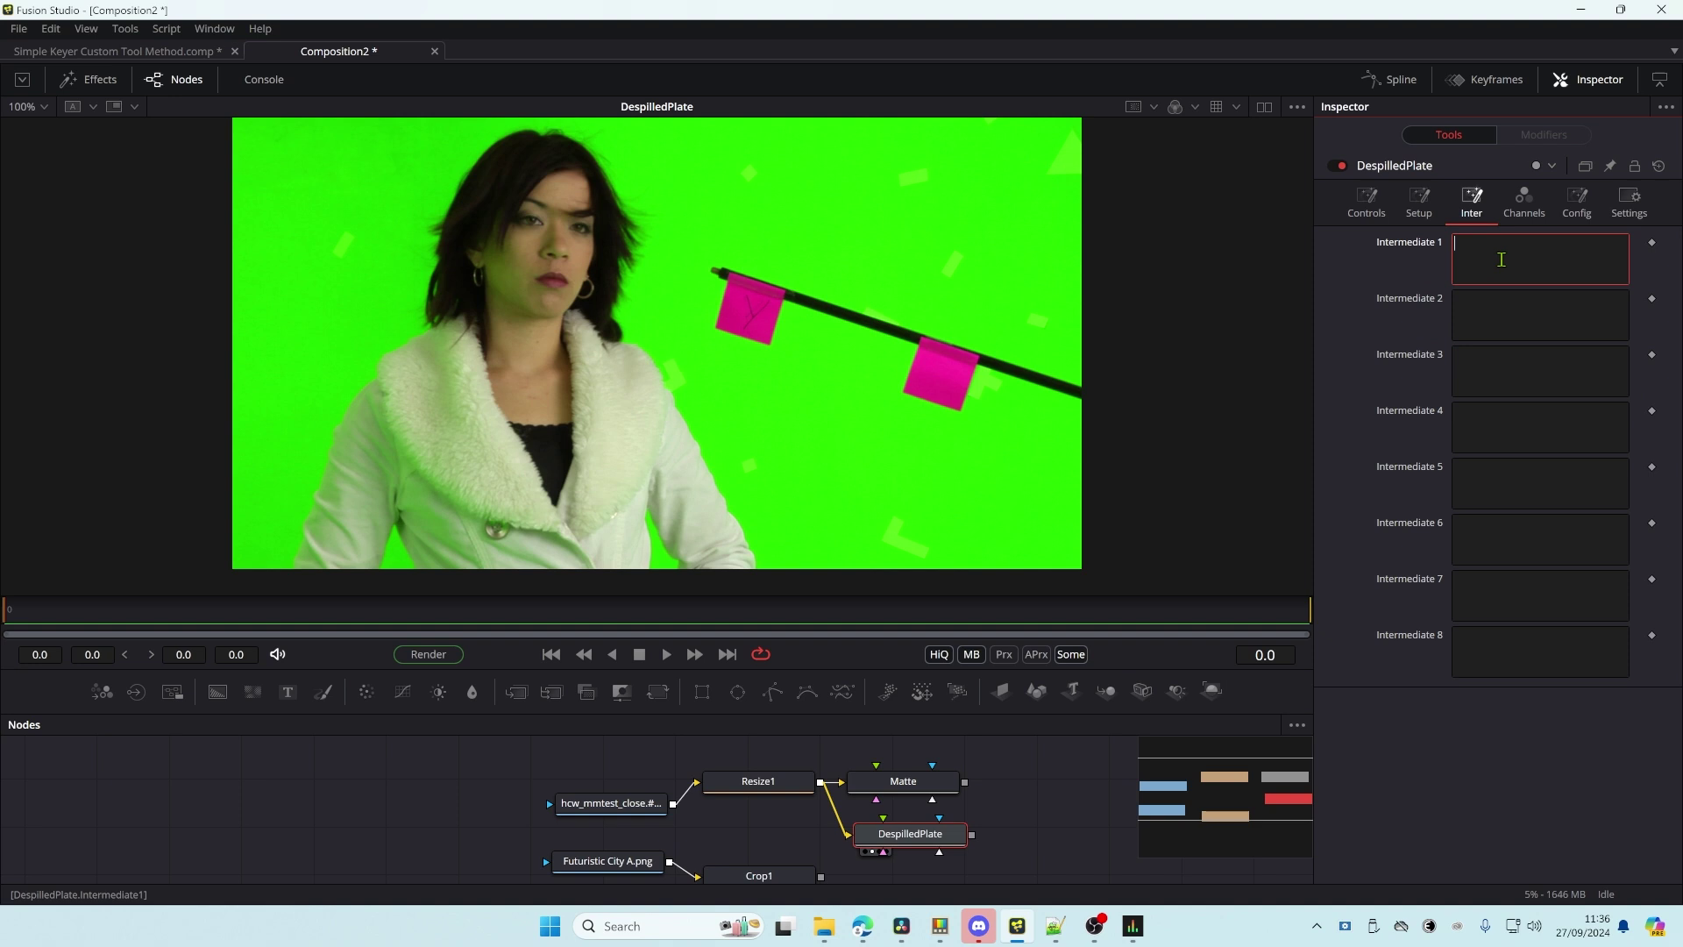
{"action": "type", "text": "clamp(g1-r1, 0, 1)*n1"}
{"action": "left_click_drag", "start_coordinate": [1612, 277], "coordinate": [1346, 226]}
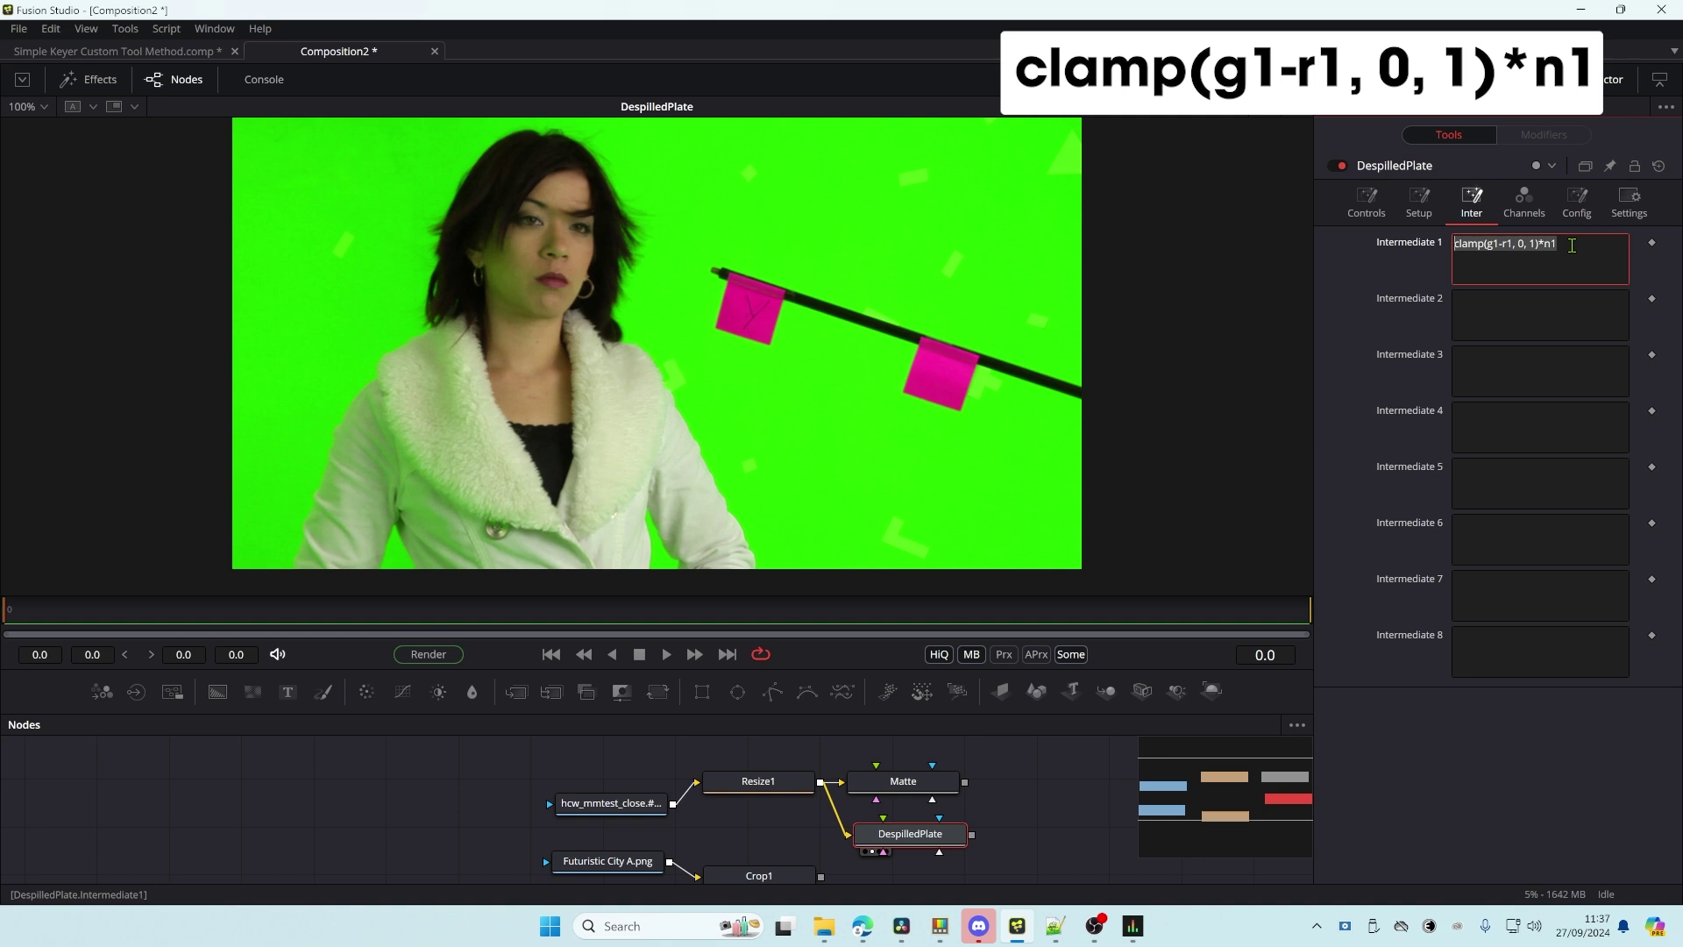
{"action": "key", "text": "alt+Tab"}
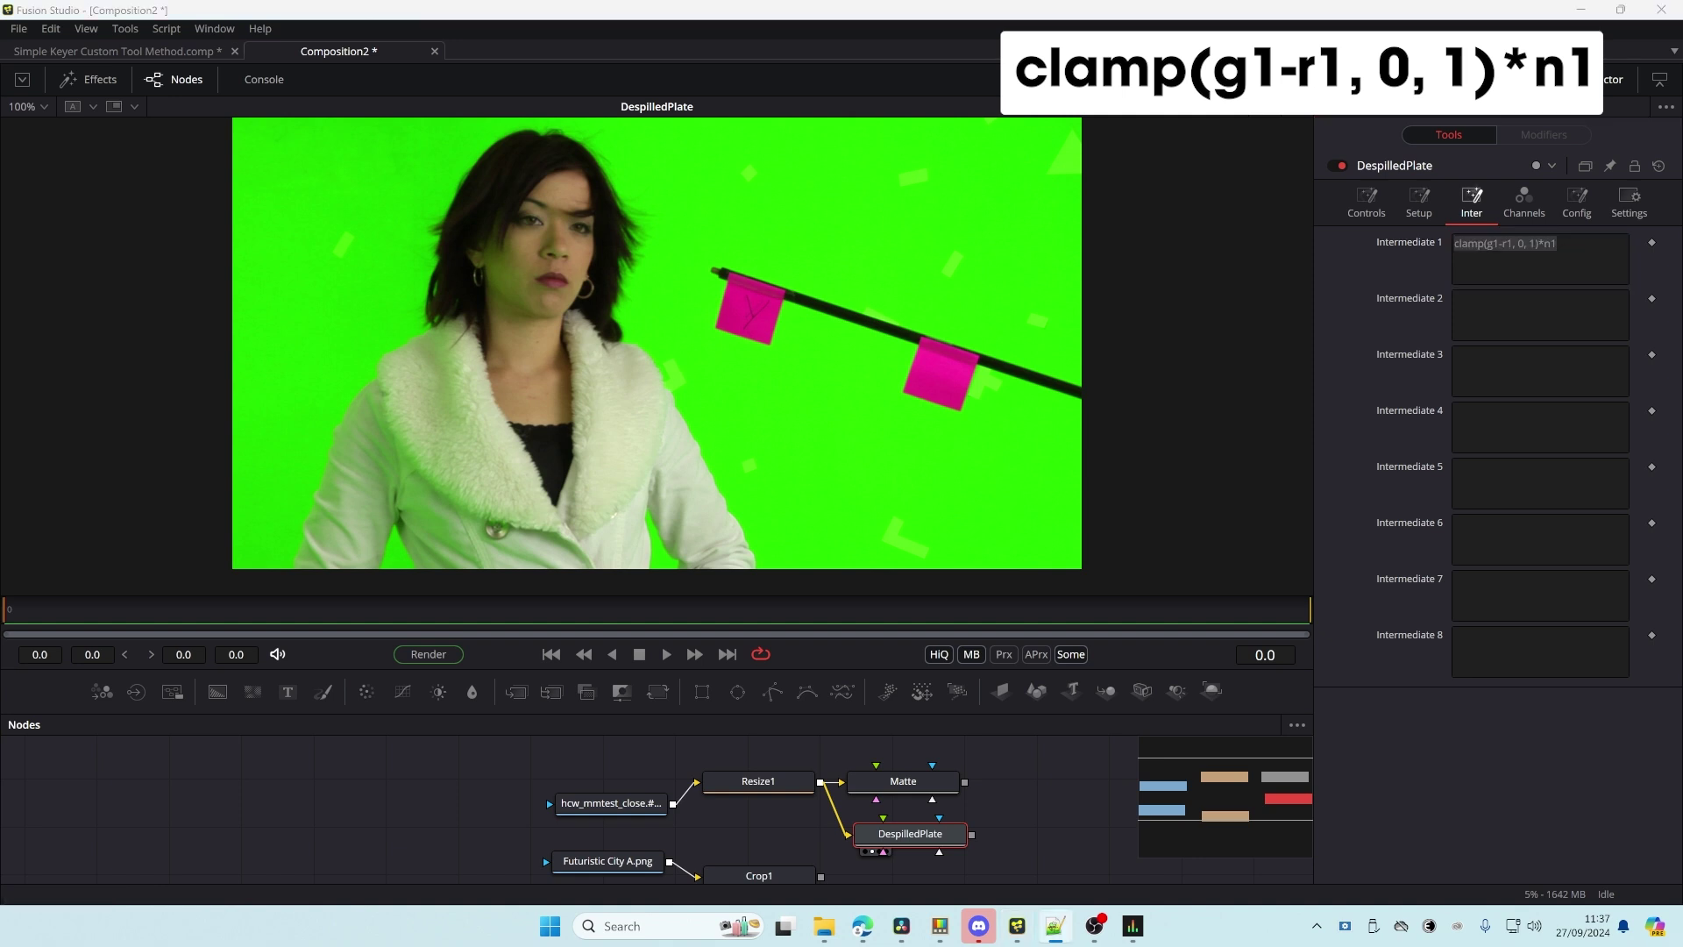
{"action": "left_click", "coordinate": [1498, 319]}
{"action": "type", "text": "clamp(g1-b1, 0, 1)*(1-n1)"}
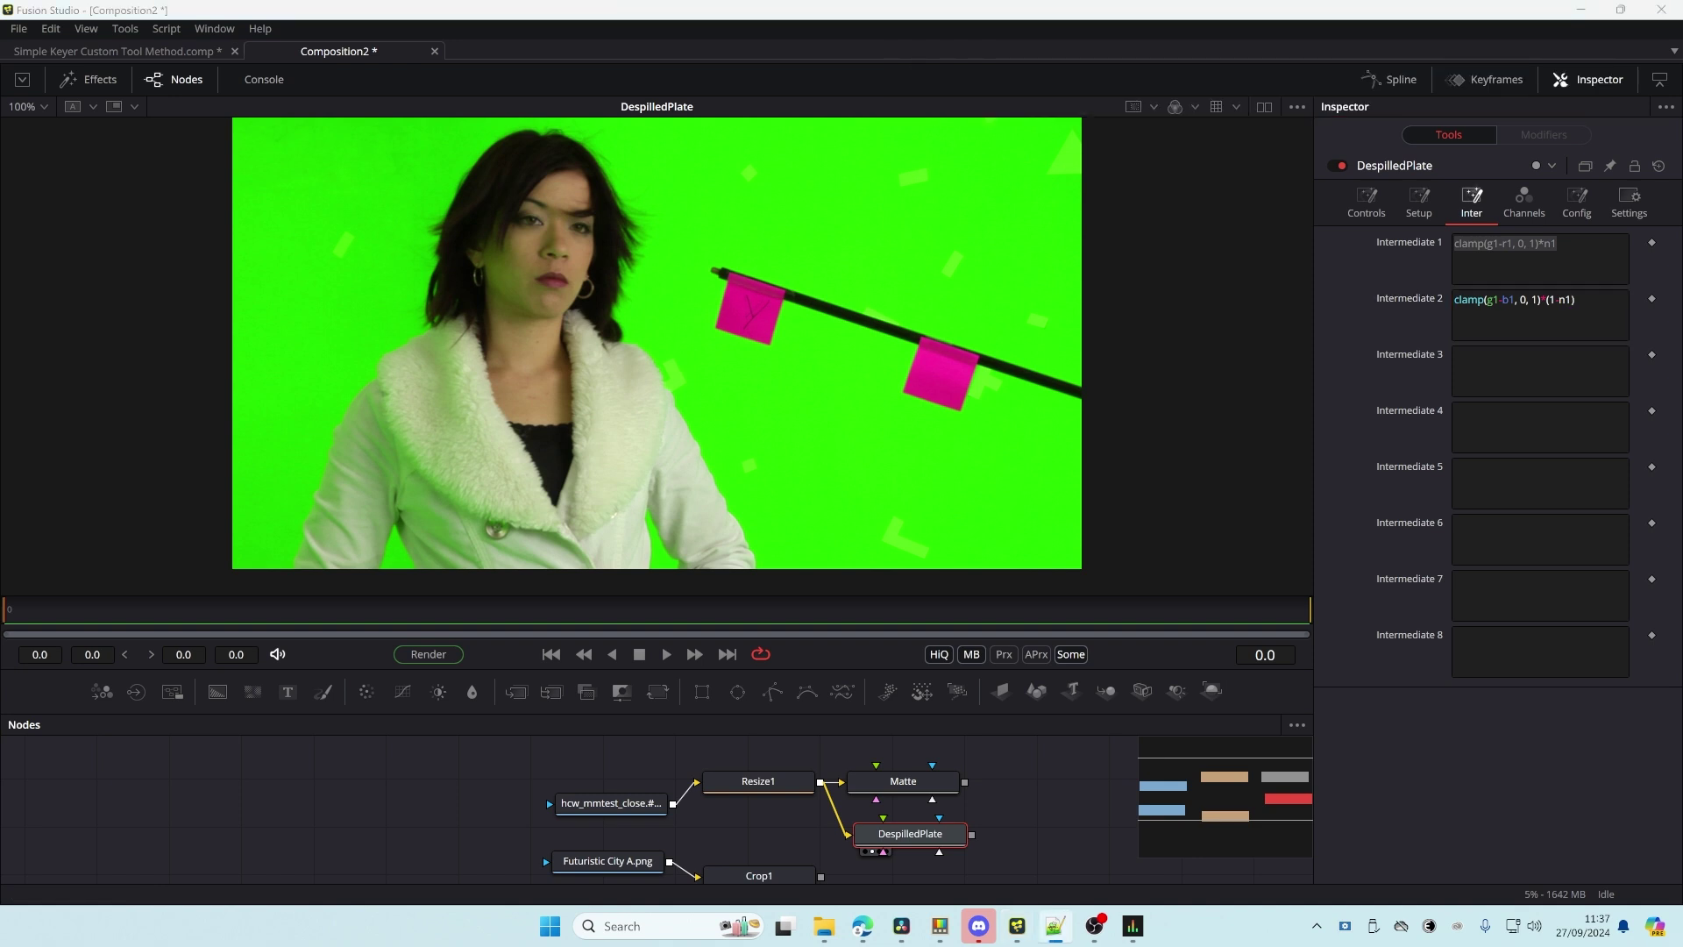
- Set the Intermediate 3 expression to i1+i2
{"action": "left_click", "coordinate": [1495, 351]}
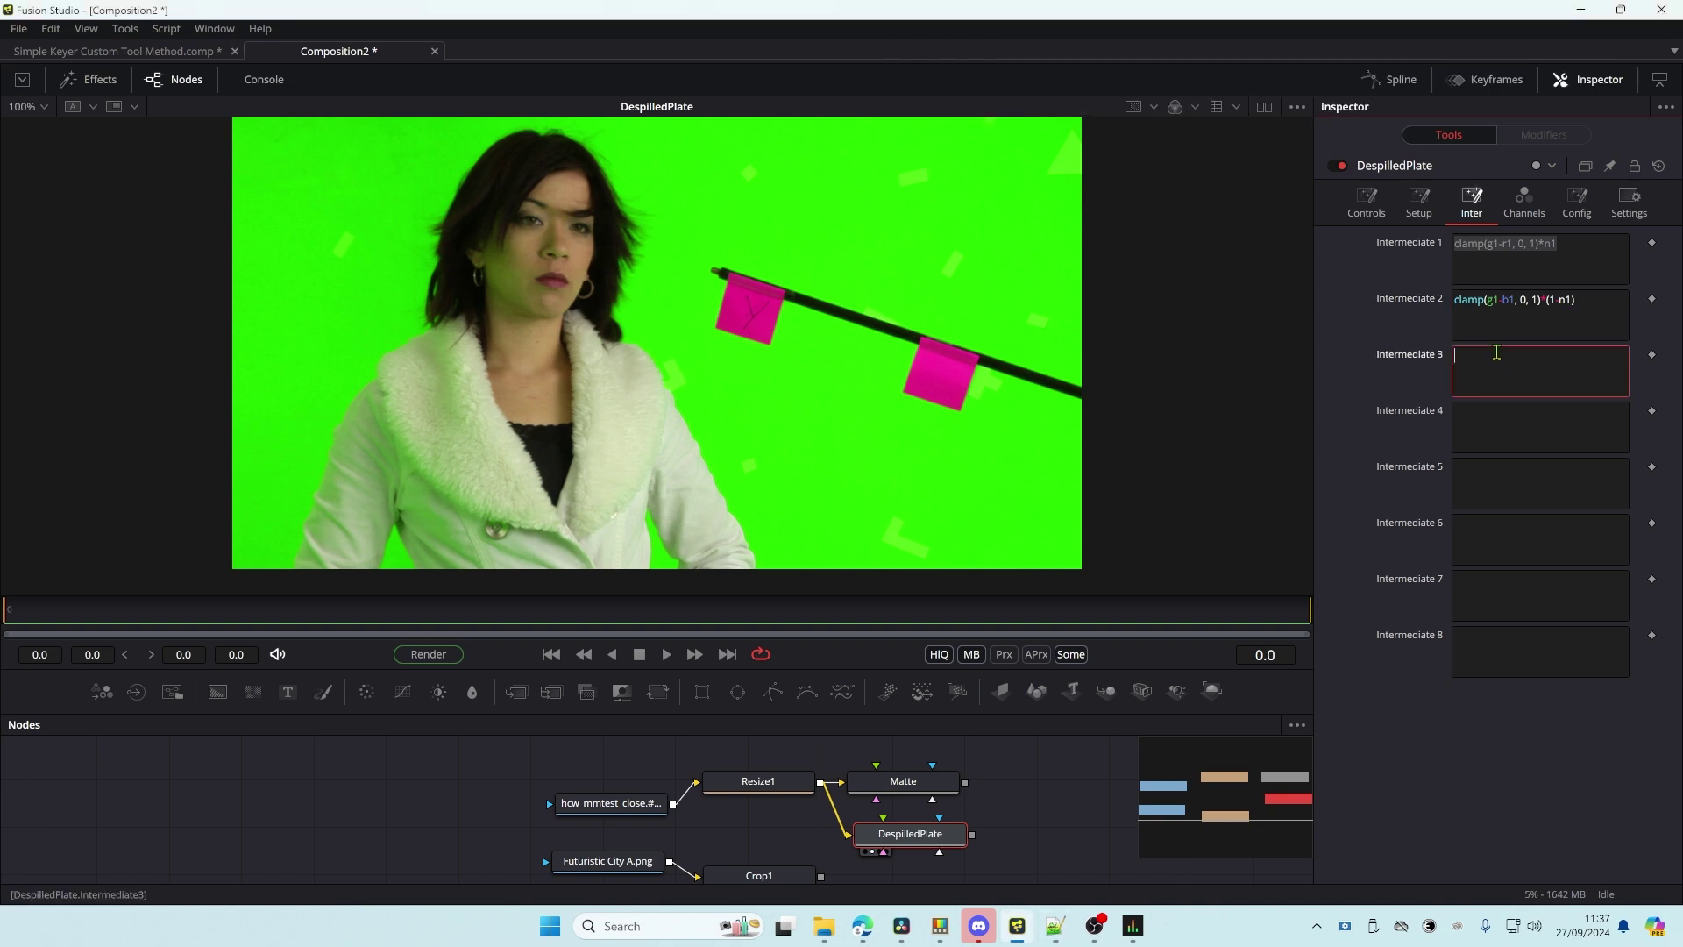
{"action": "type", "text": "i1-i2"}
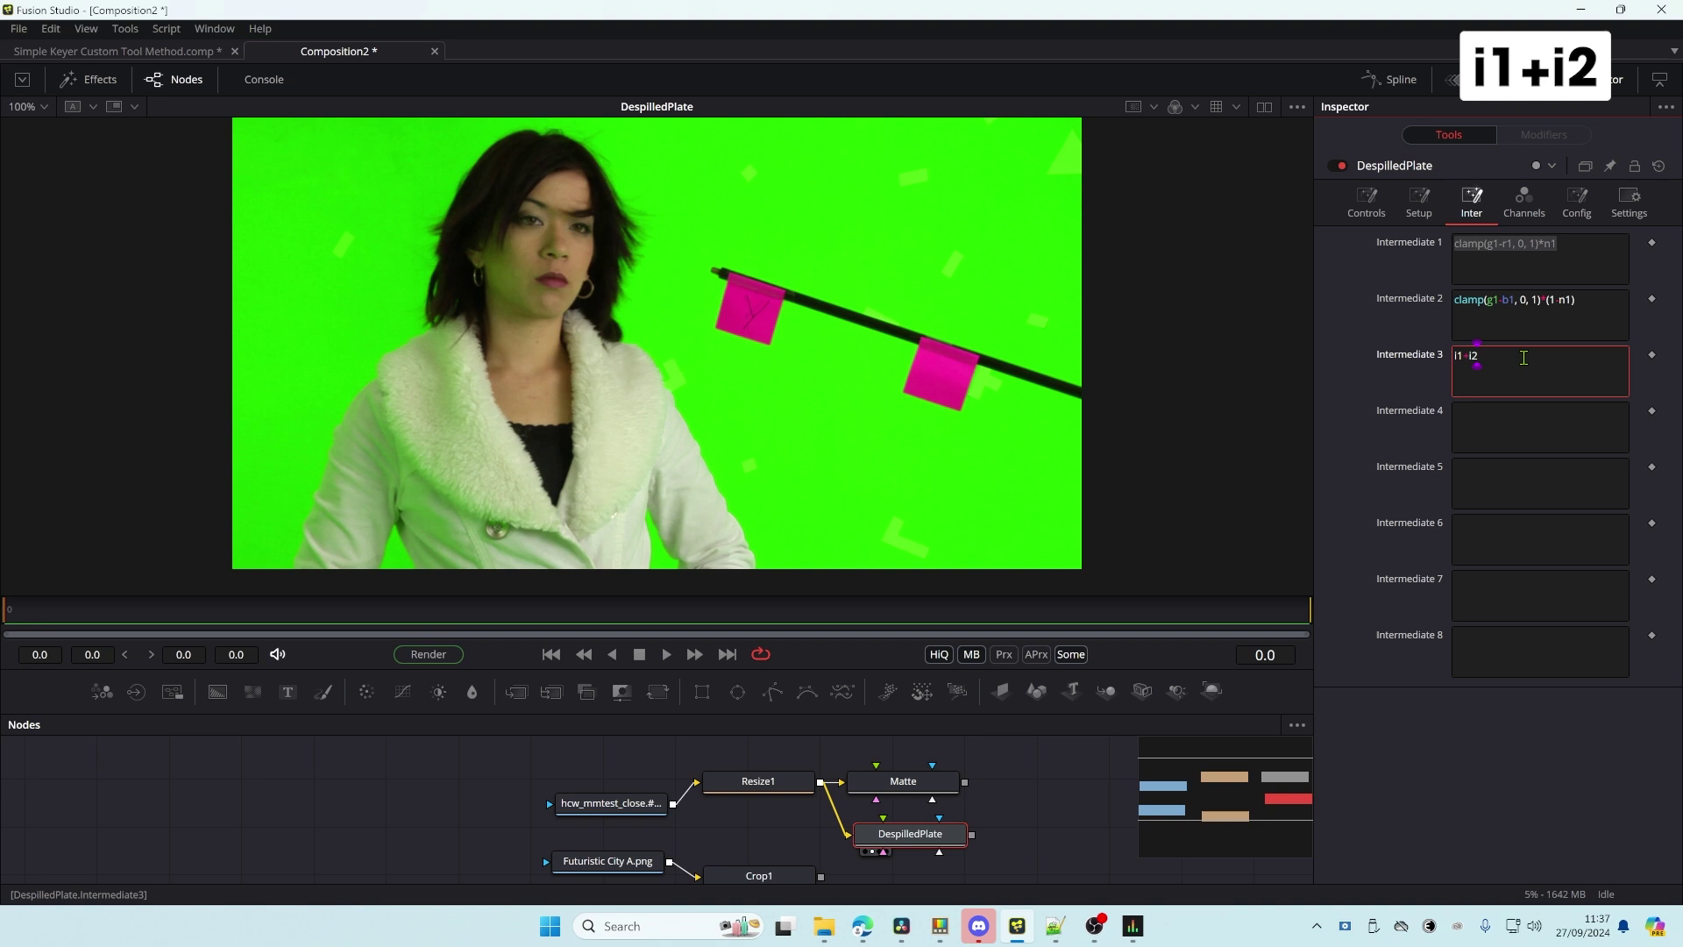
{"action": "left_click_drag", "start_coordinate": [1402, 358], "coordinate": [1376, 354]}
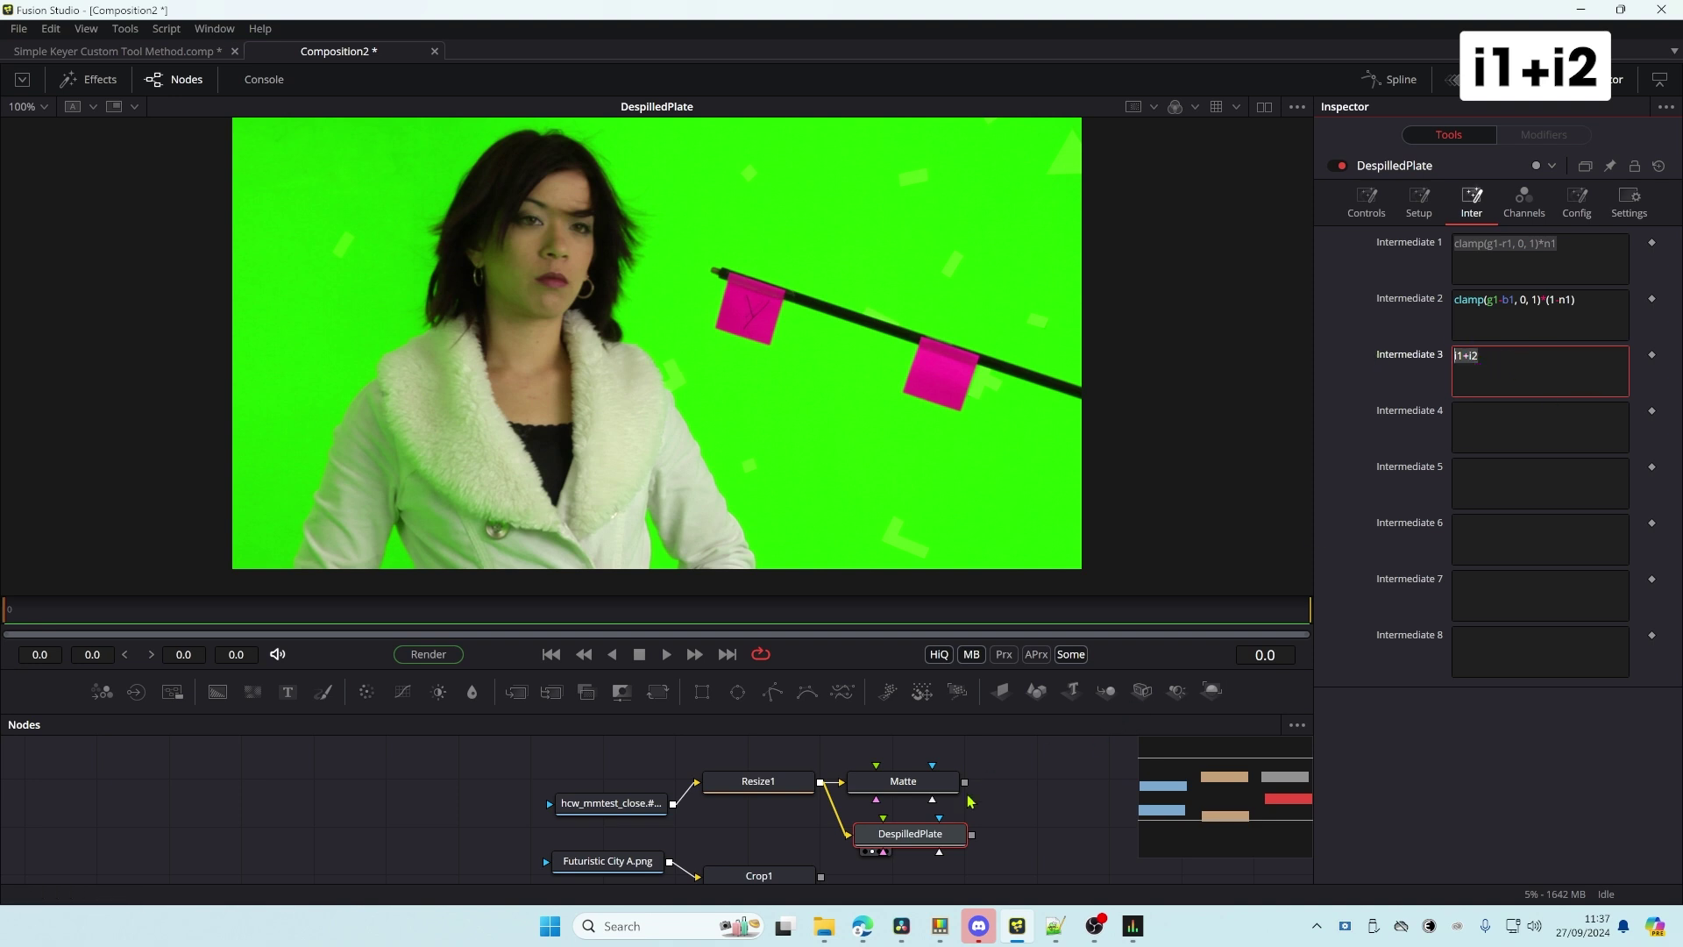
{"action": "left_click", "coordinate": [922, 840]}
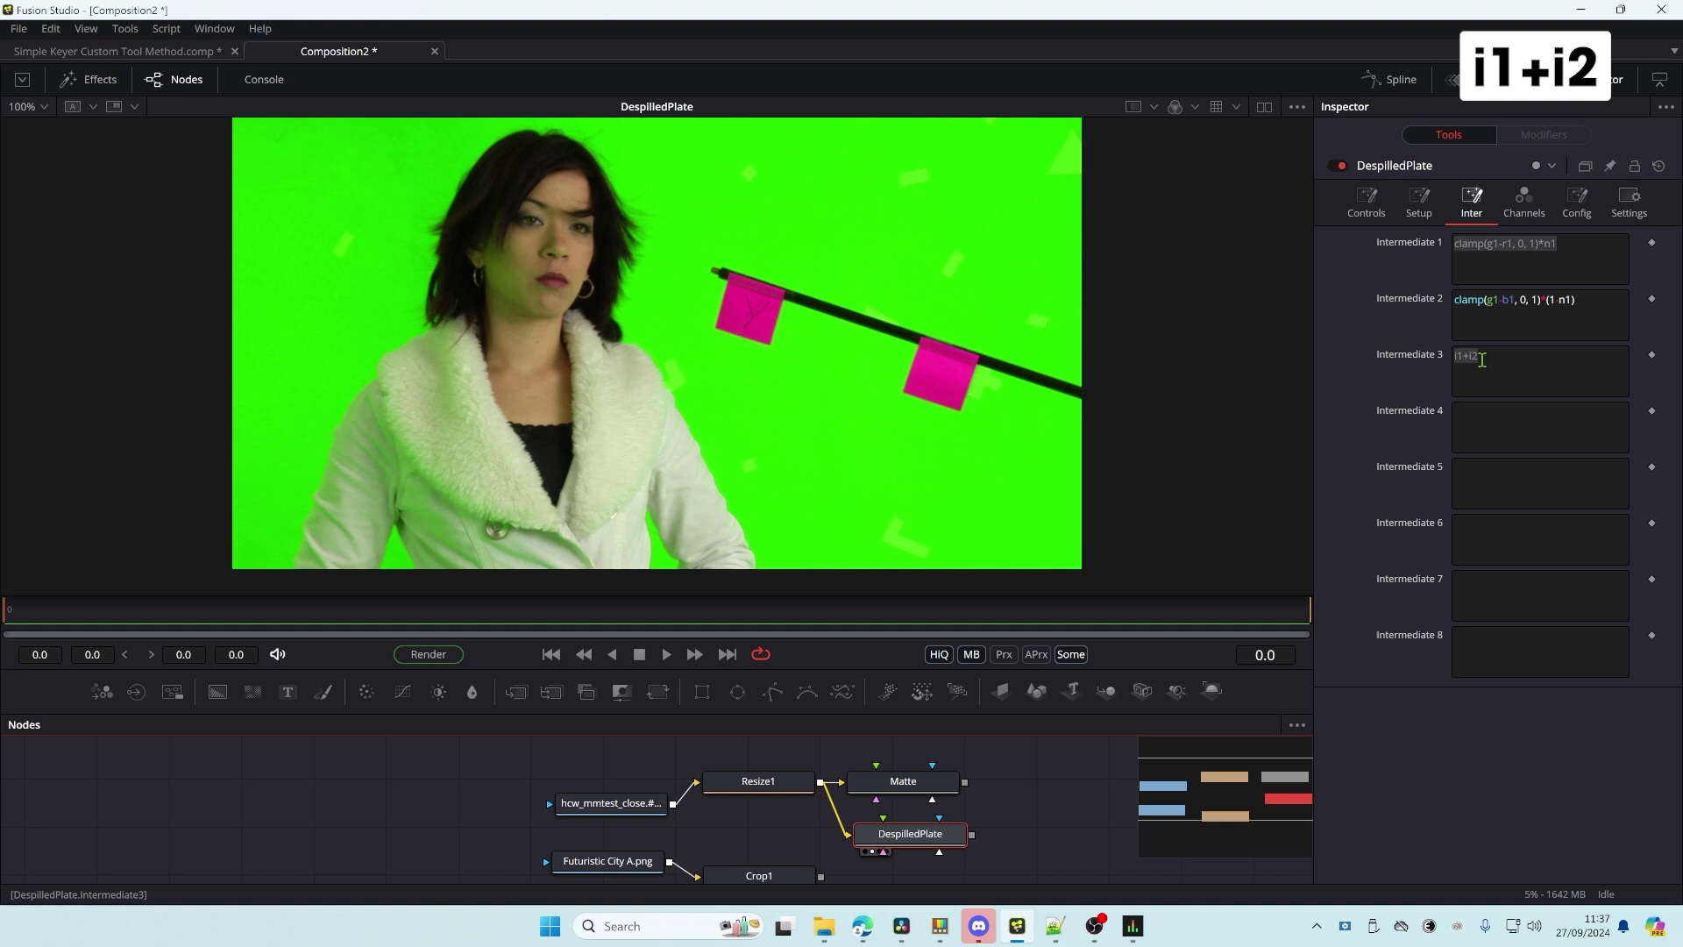
{"action": "left_click", "coordinate": [1577, 352]}
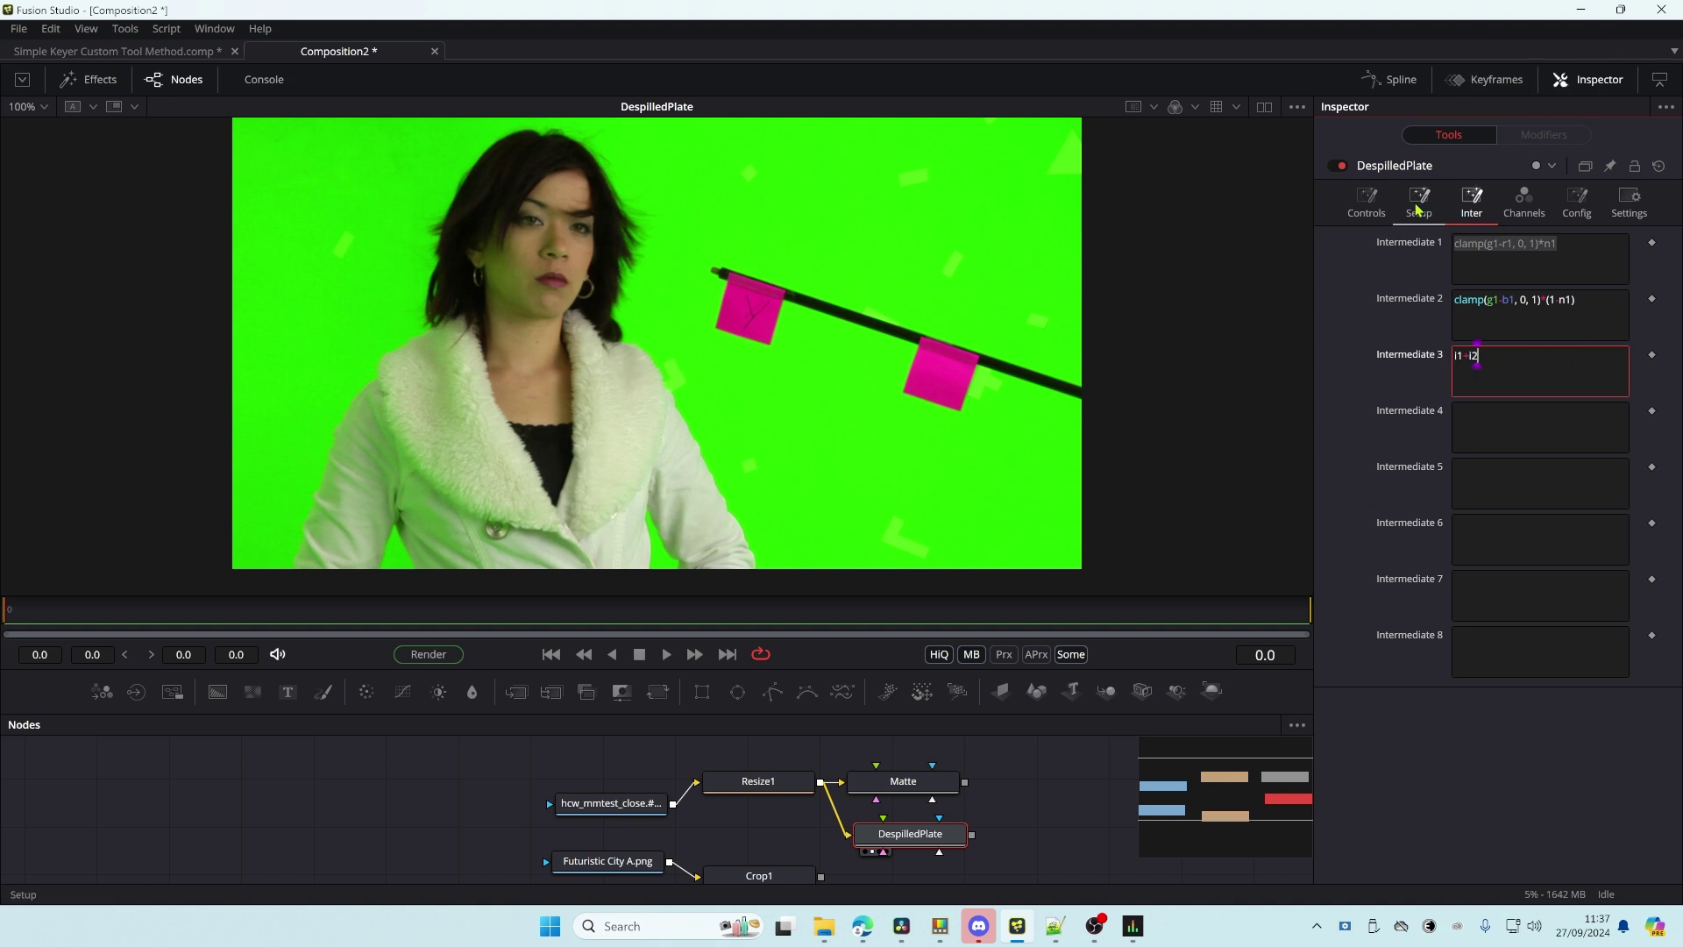
- Try i3 as the Red channel expression and view only the red channel
{"action": "left_click", "coordinate": [1529, 202]}
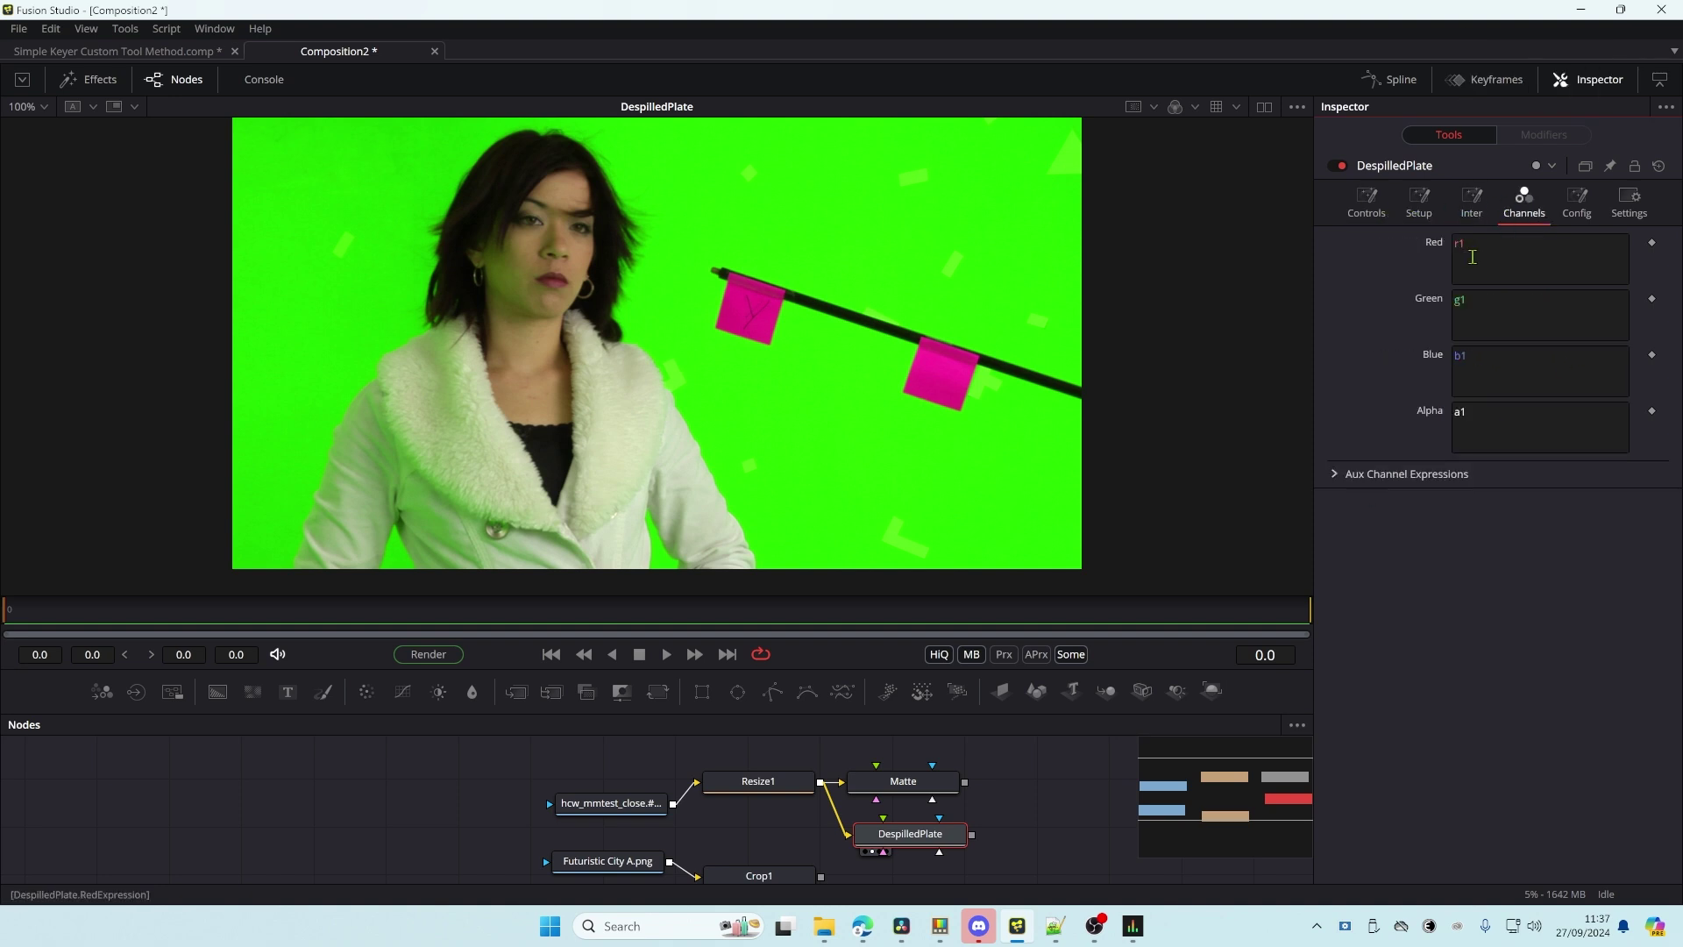
{"action": "left_click_drag", "start_coordinate": [1498, 243], "coordinate": [1381, 252]}
{"action": "type", "text": "i3"}
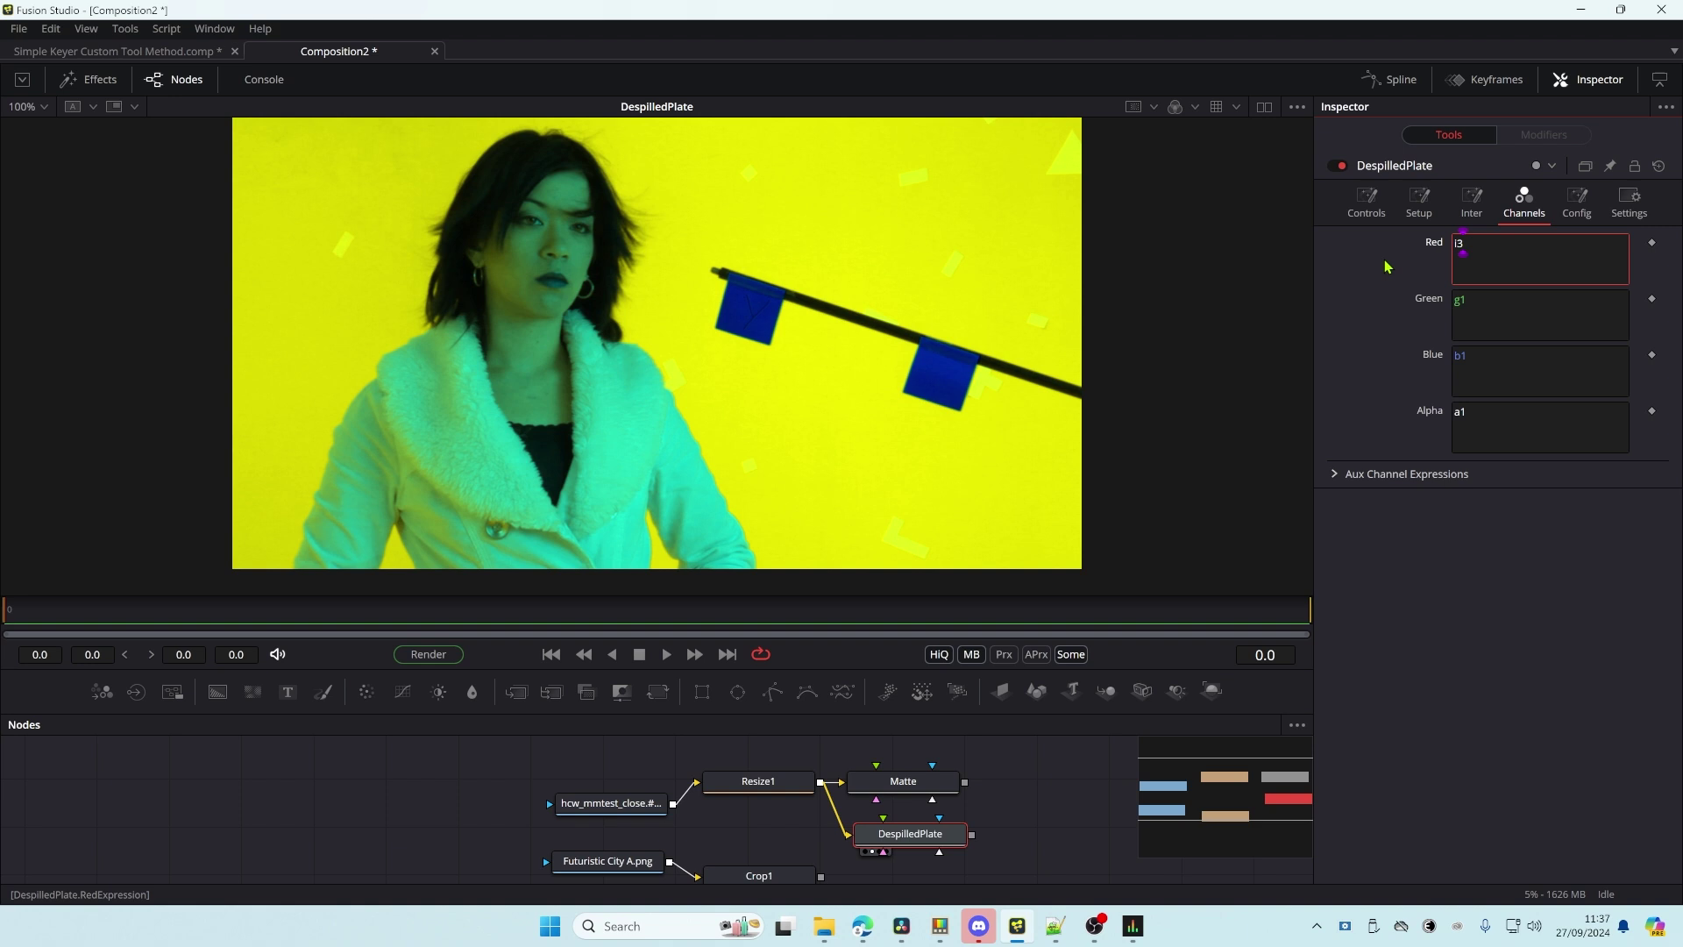
{"action": "left_click", "coordinate": [789, 250]}
{"action": "key", "text": "r"}
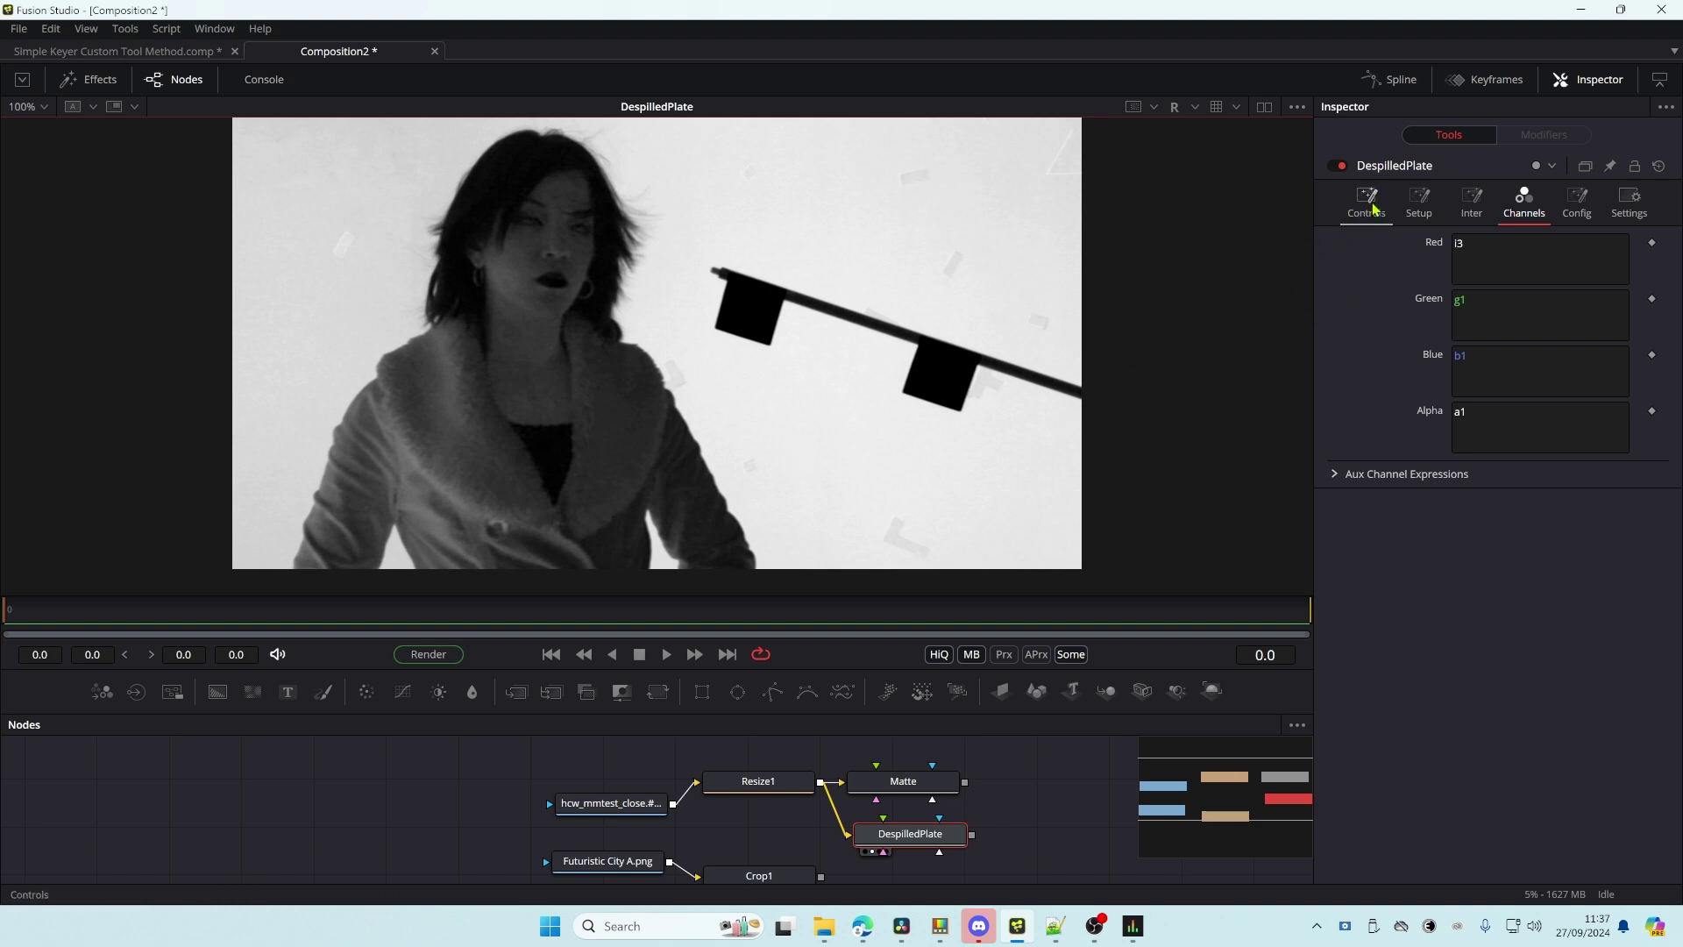
- Restore the Red expression to r1 and set Green to g1-i3
{"action": "left_click", "coordinate": [1472, 202]}
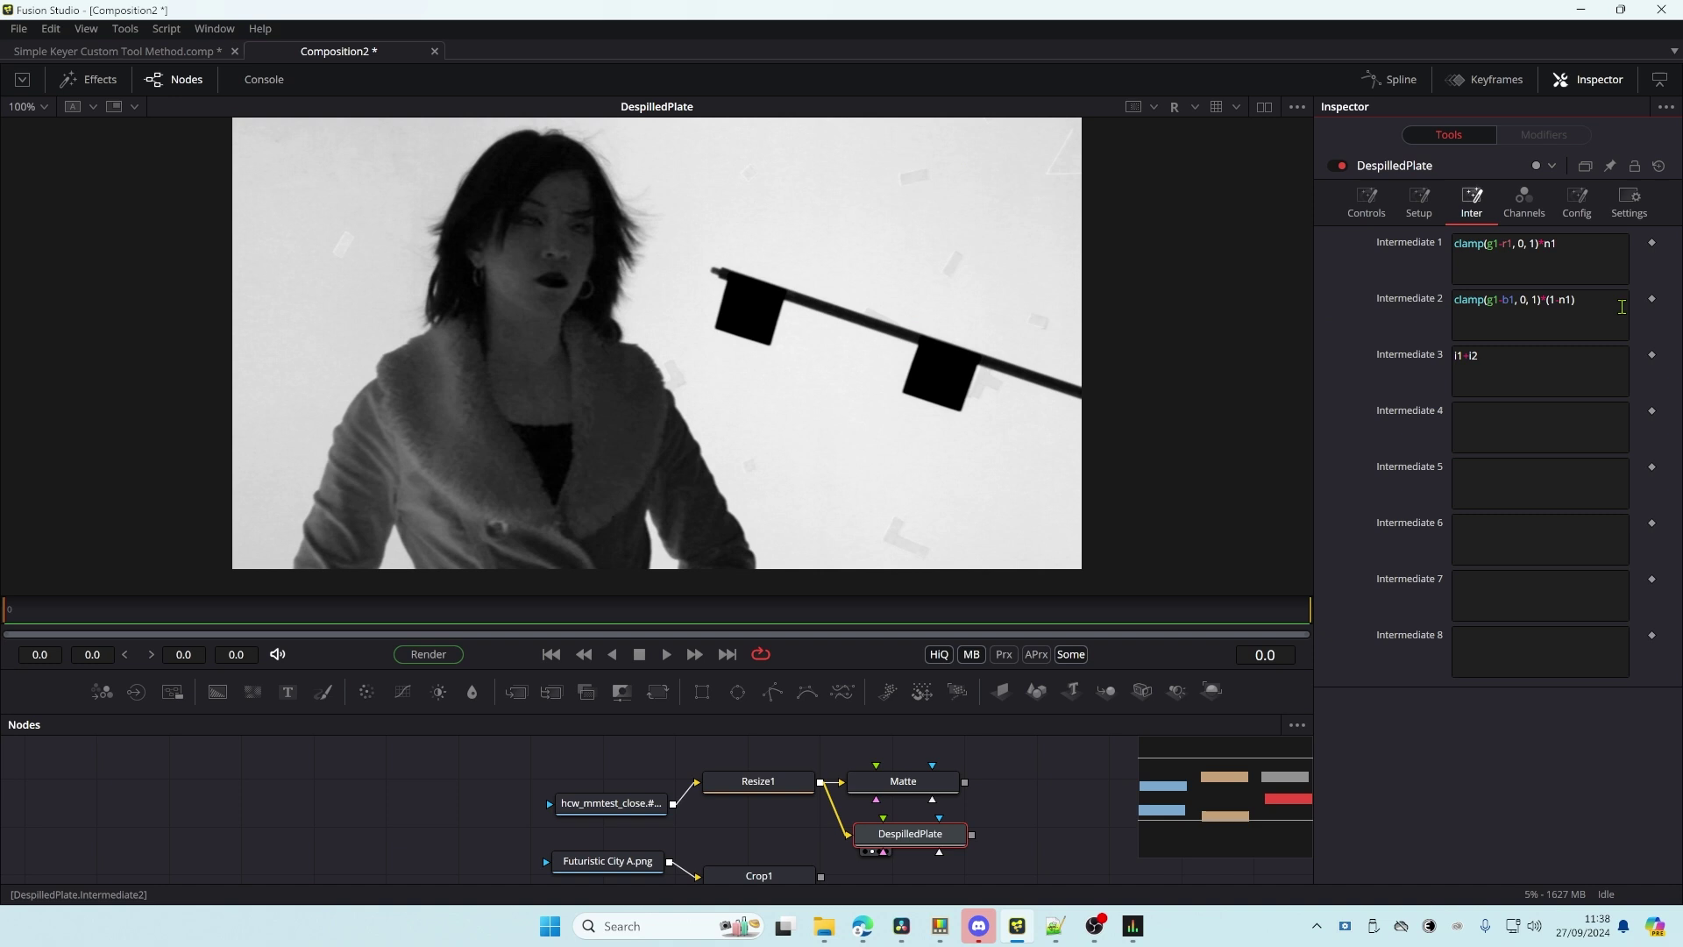
{"action": "left_click", "coordinate": [1525, 200]}
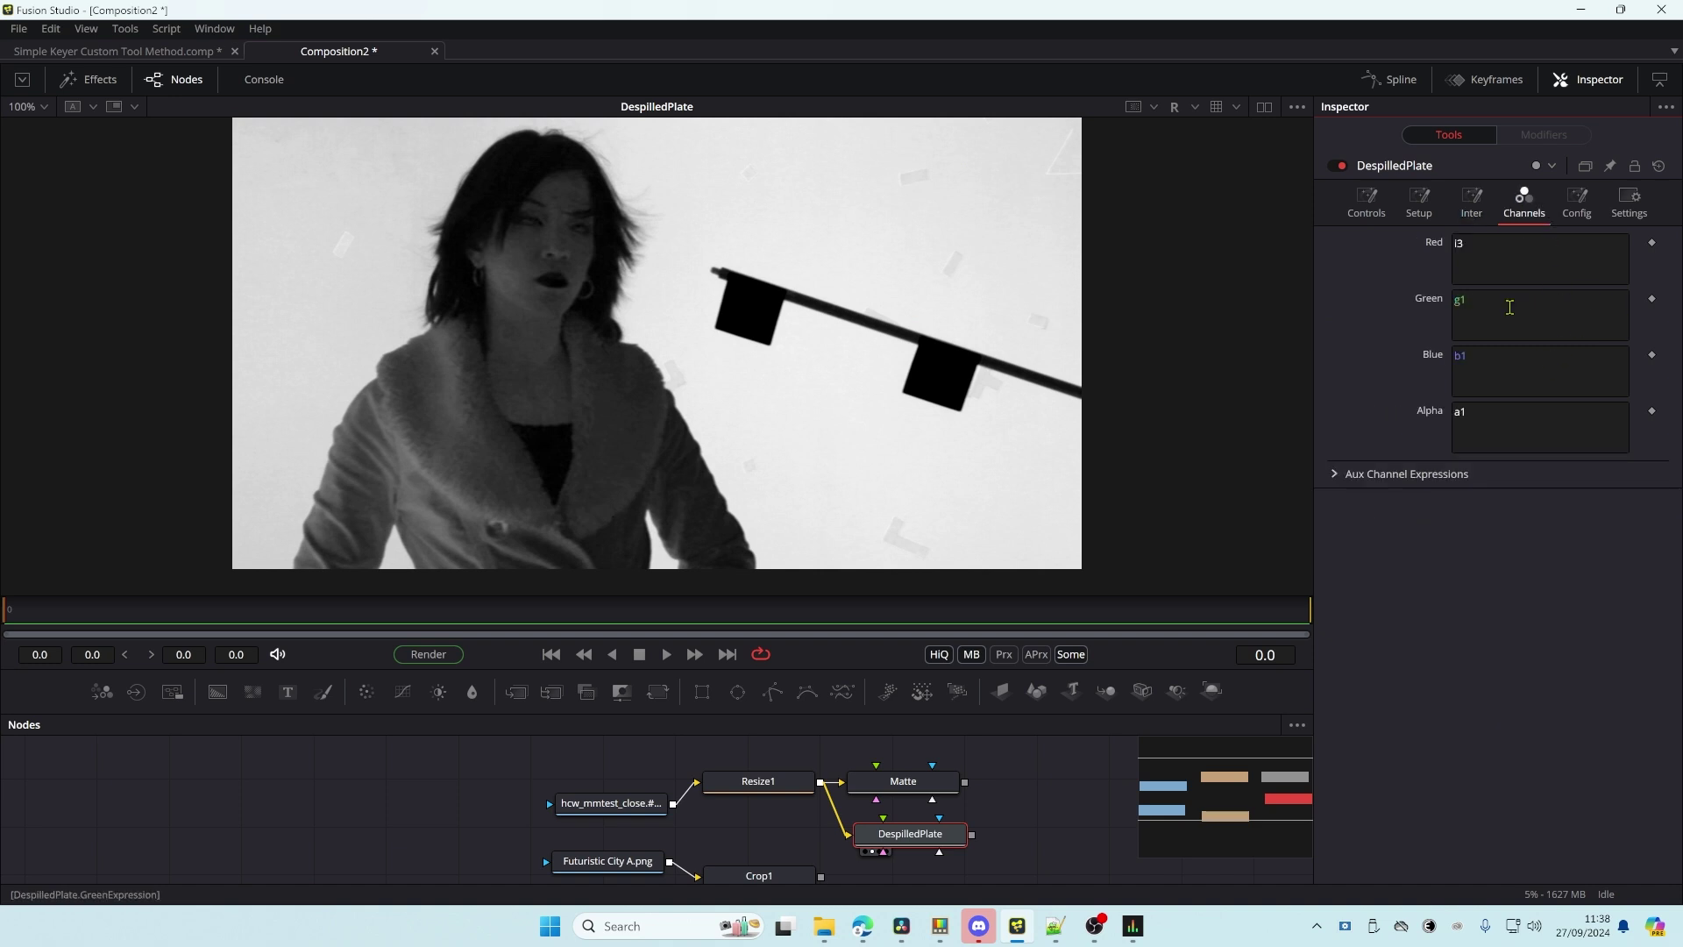
{"action": "left_click", "coordinate": [1504, 243]}
{"action": "type", "text": "r1"}
{"action": "key", "text": "Return"}
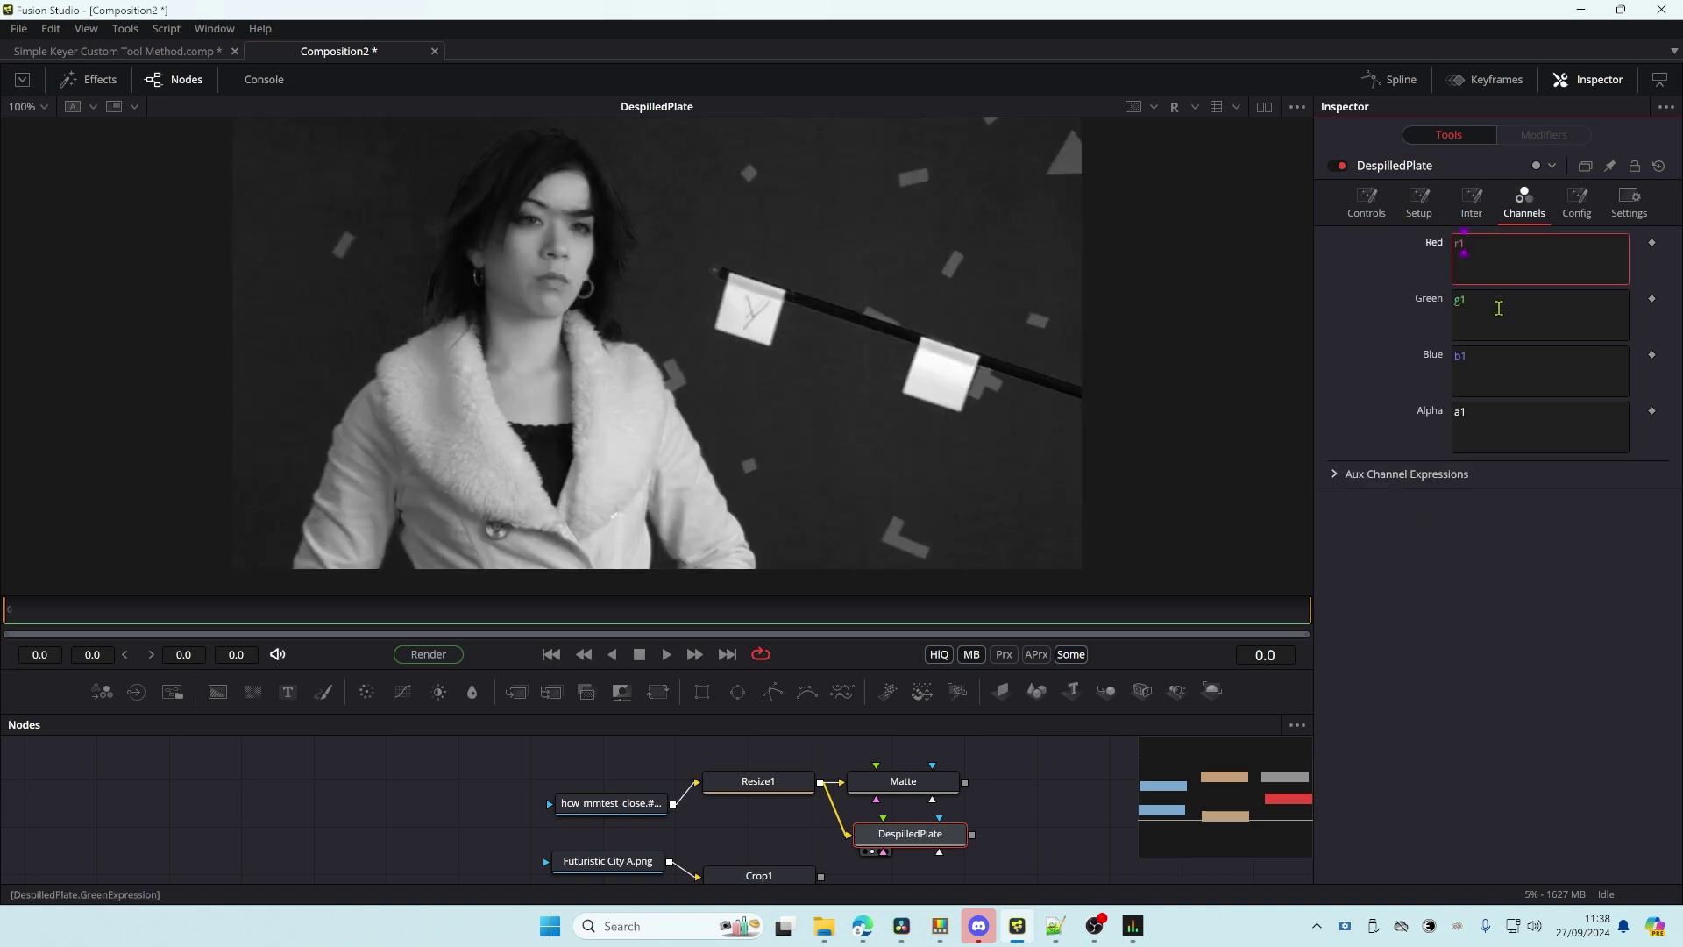
{"action": "left_click", "coordinate": [929, 309]}
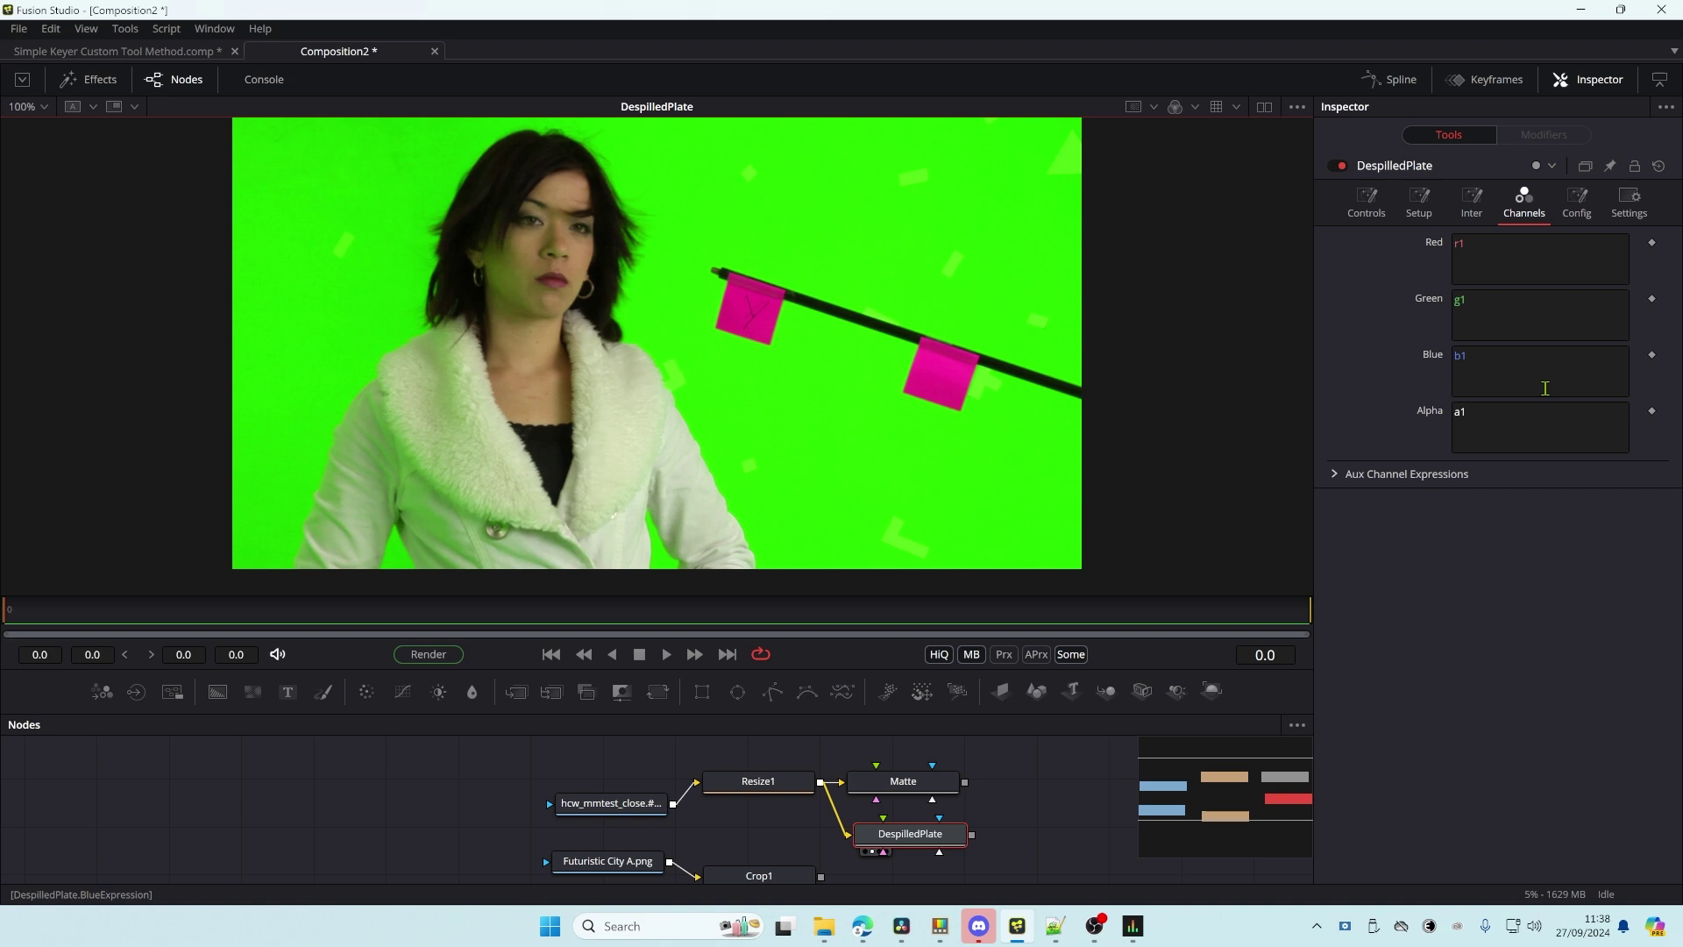
{"action": "left_click", "coordinate": [1509, 301]}
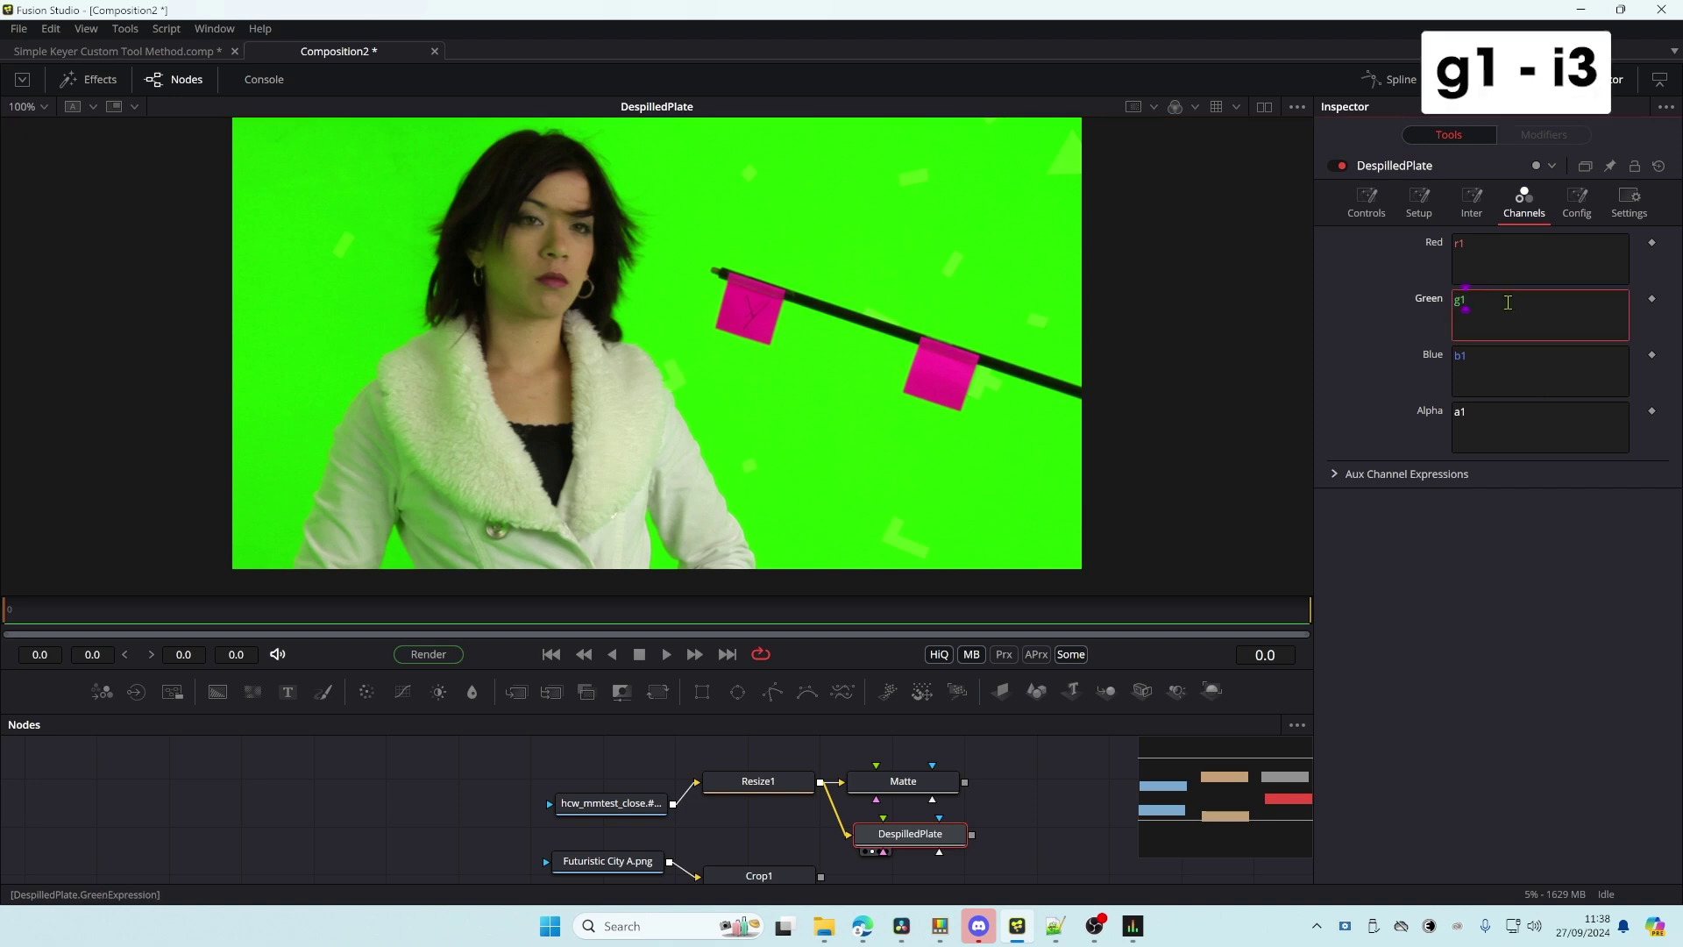
{"action": "type", "text": "-i3"}
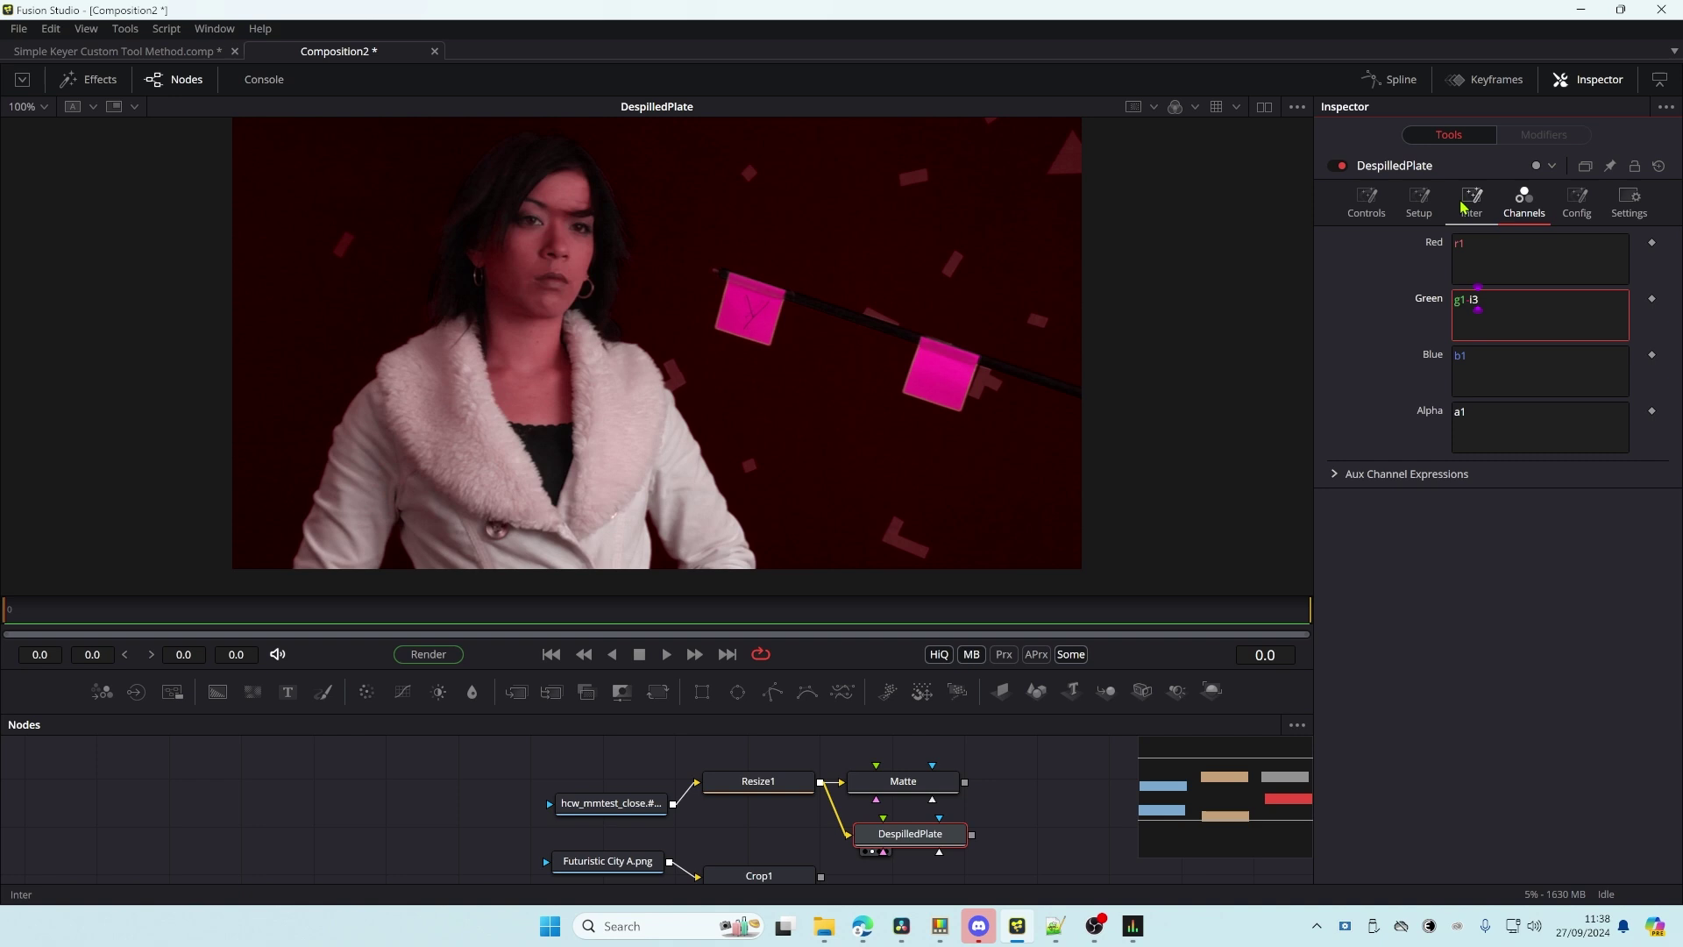
- Set DespilledPlate's Number In 1 to 0.6 after testing other values, then view Matte
{"action": "left_click", "coordinate": [1366, 202]}
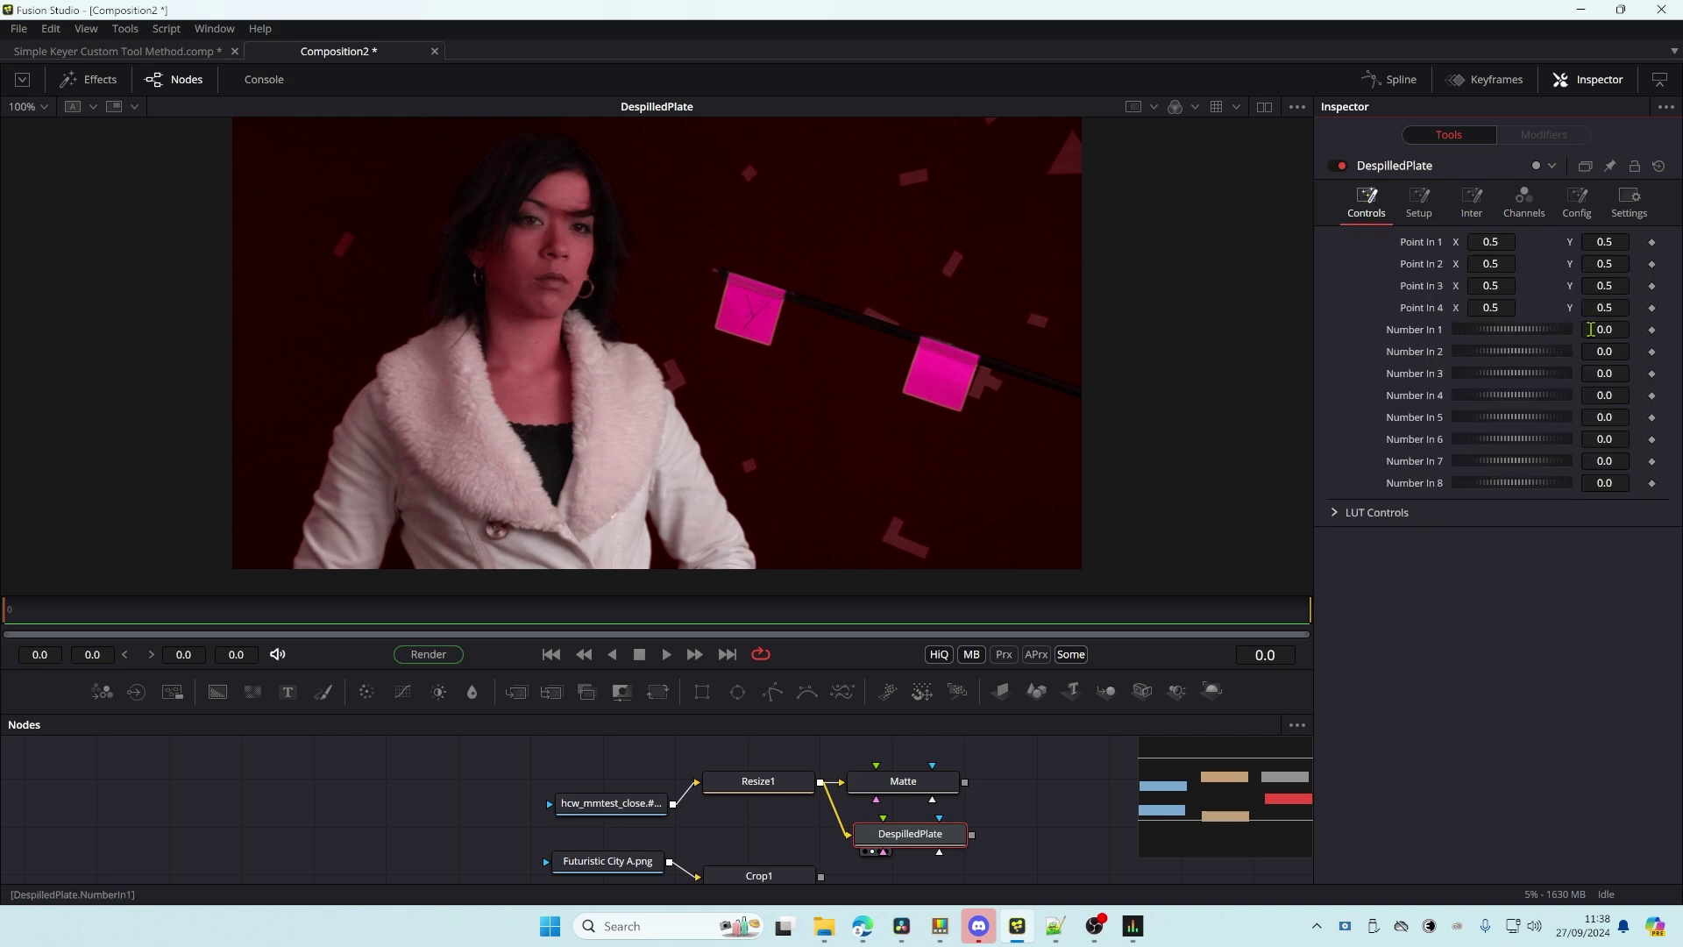
{"action": "left_click", "coordinate": [1624, 328]}
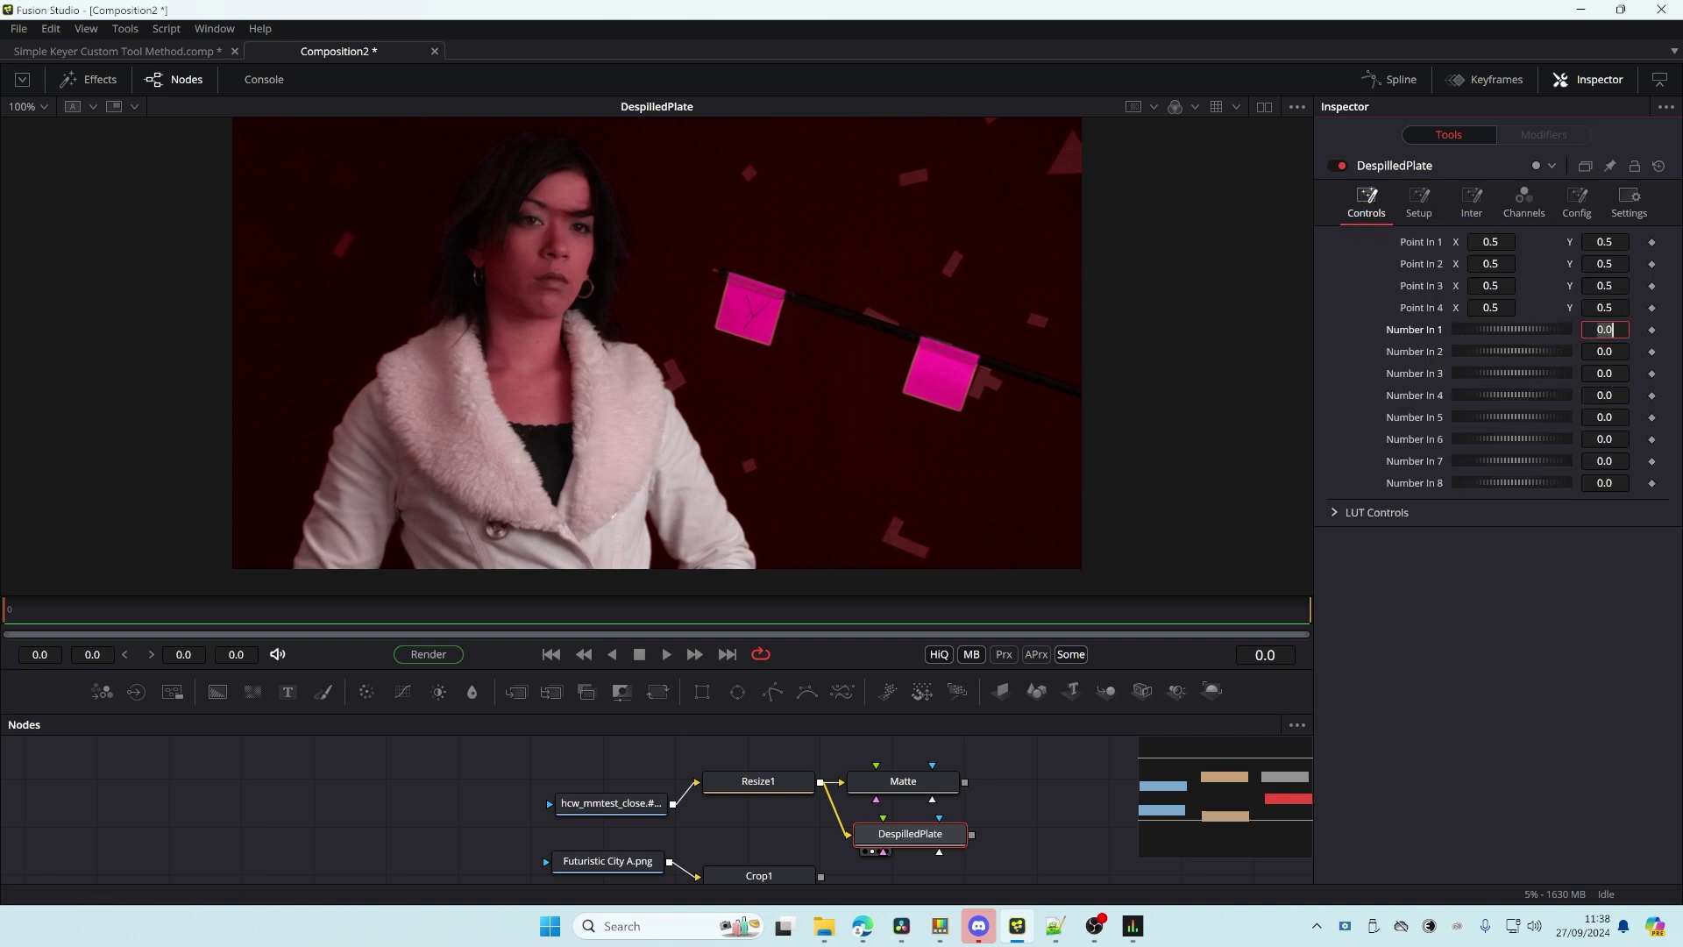
{"action": "type", "text": "0.6"}
{"action": "key", "text": "Tab"}
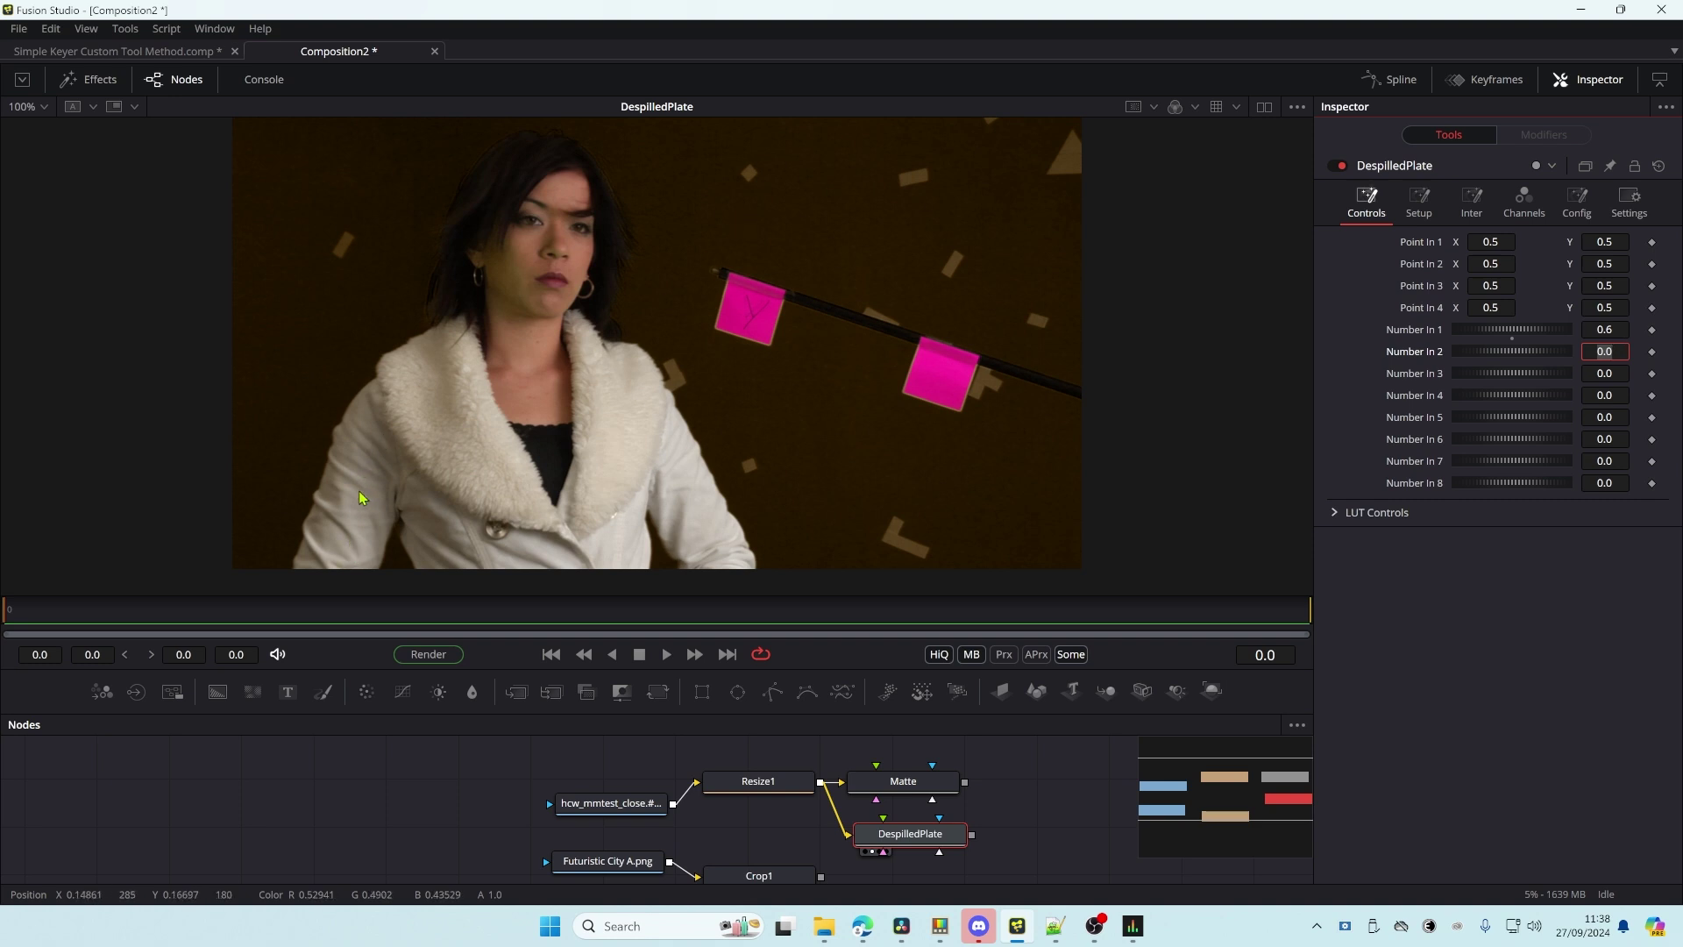
{"action": "mouse_move", "coordinate": [1532, 330]}
{"action": "left_mouse_down"}
{"action": "mouse_move", "coordinate": [1515, 330]}
{"action": "mouse_move", "coordinate": [1531, 331]}
{"action": "left_mouse_up"}
{"action": "left_click", "coordinate": [1615, 330]}
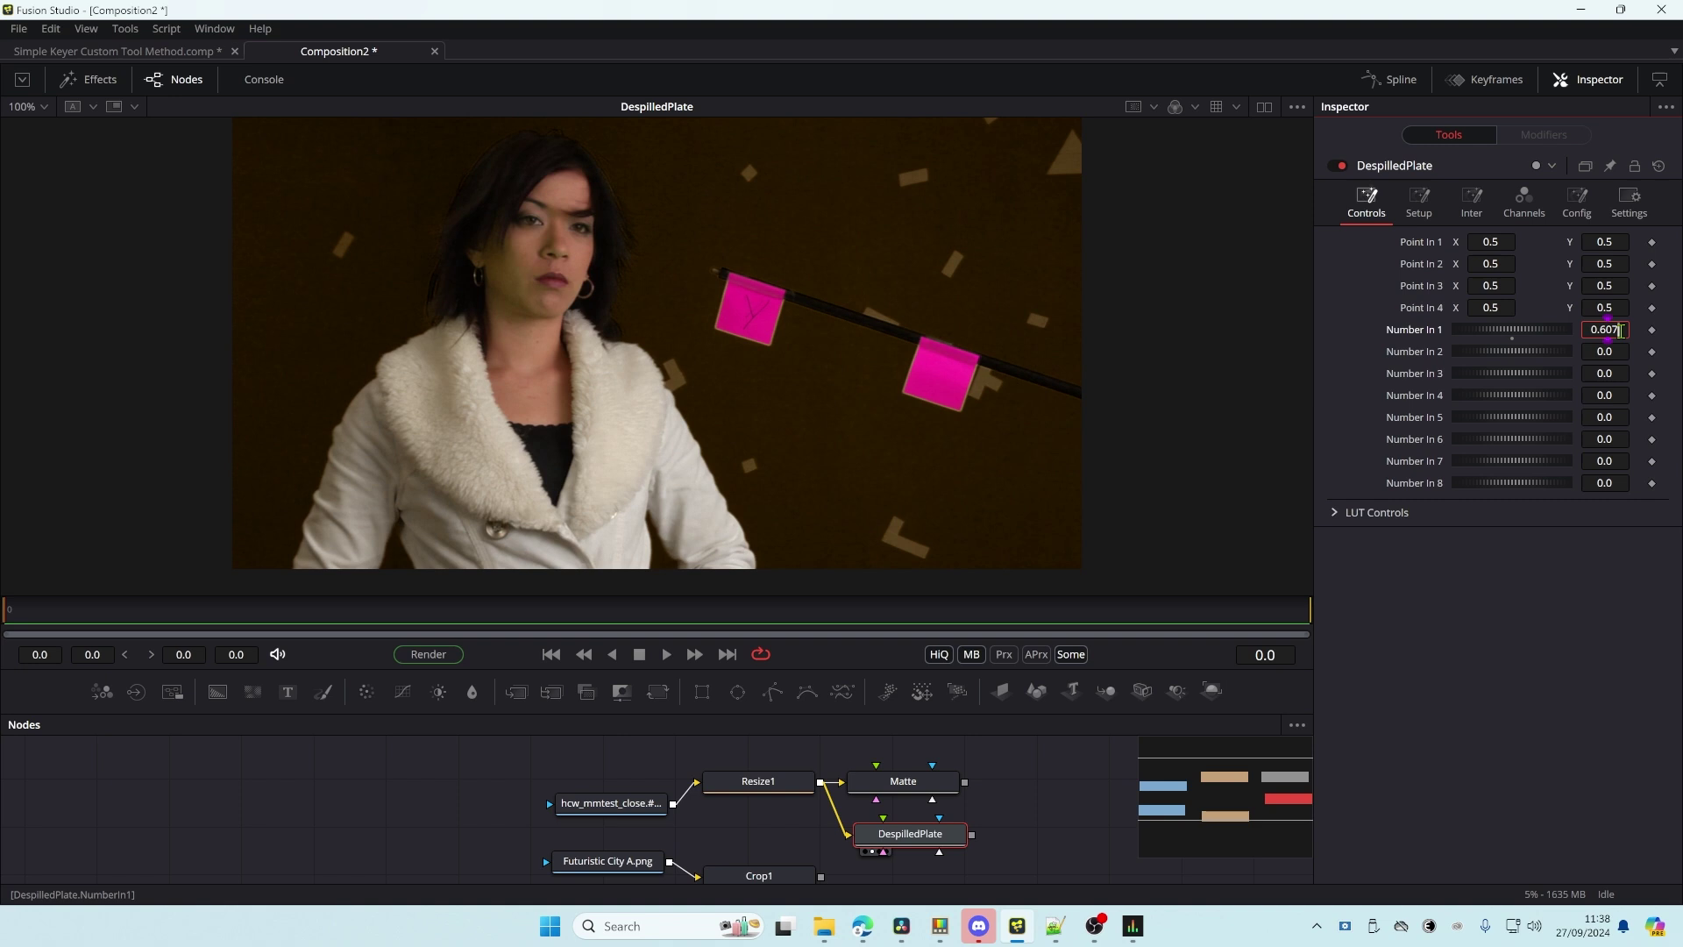
{"action": "type", "text": "0.6"}
{"action": "key", "text": "Return"}
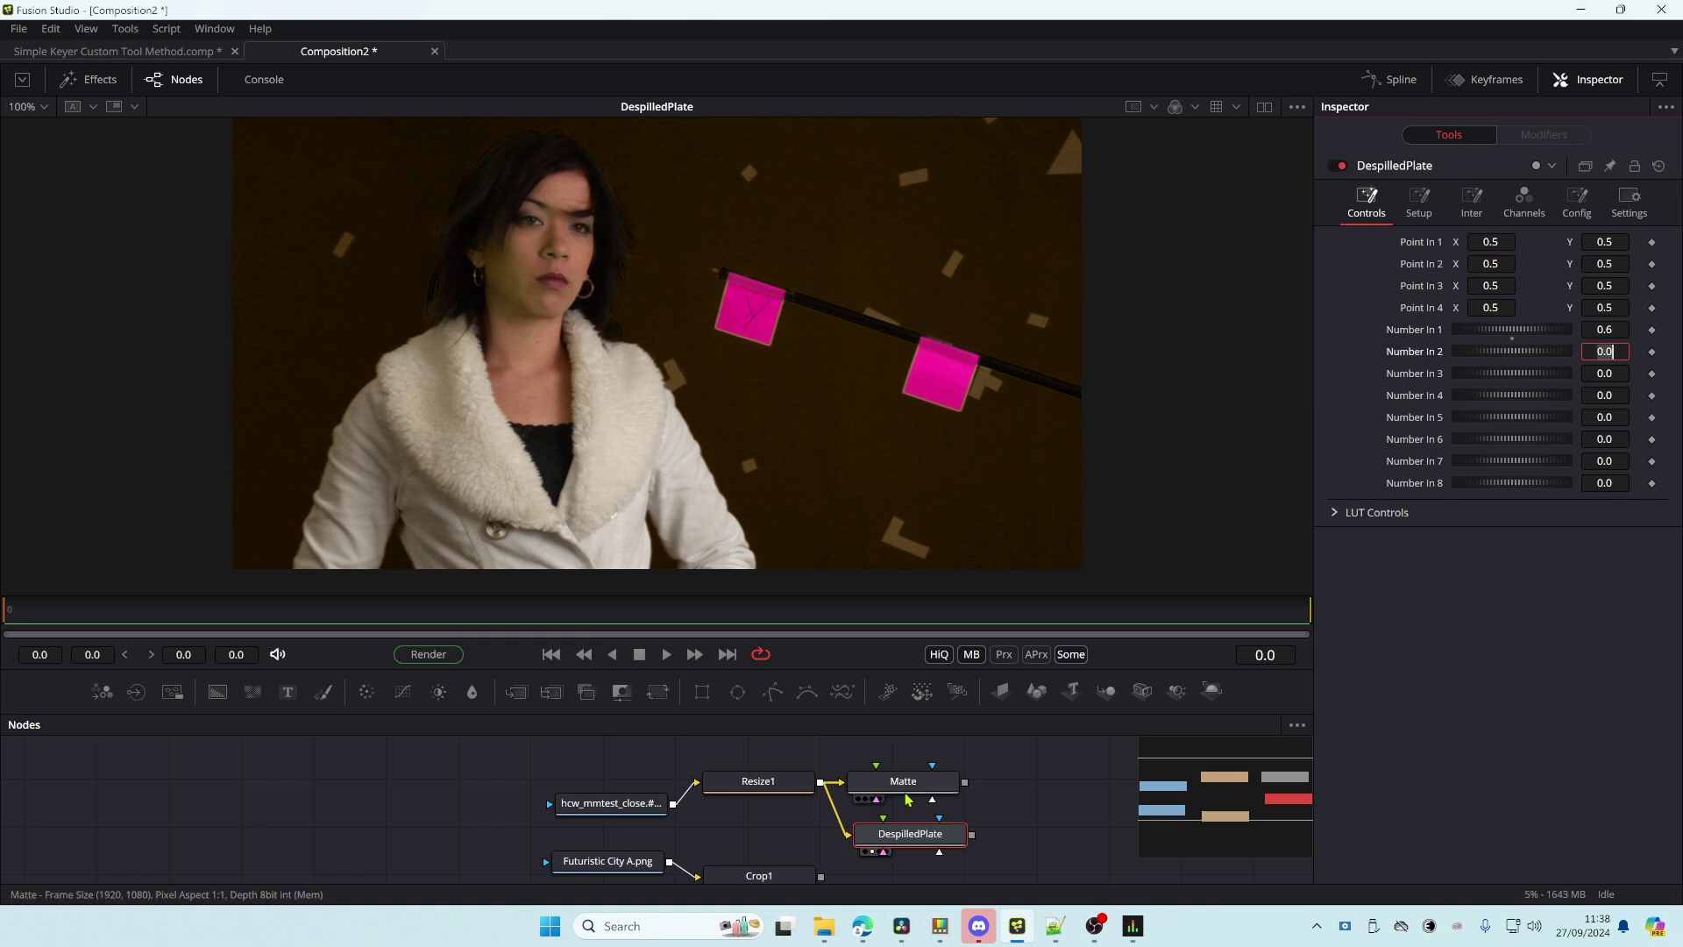
{"action": "left_click_drag", "start_coordinate": [906, 800], "coordinate": [588, 309]}
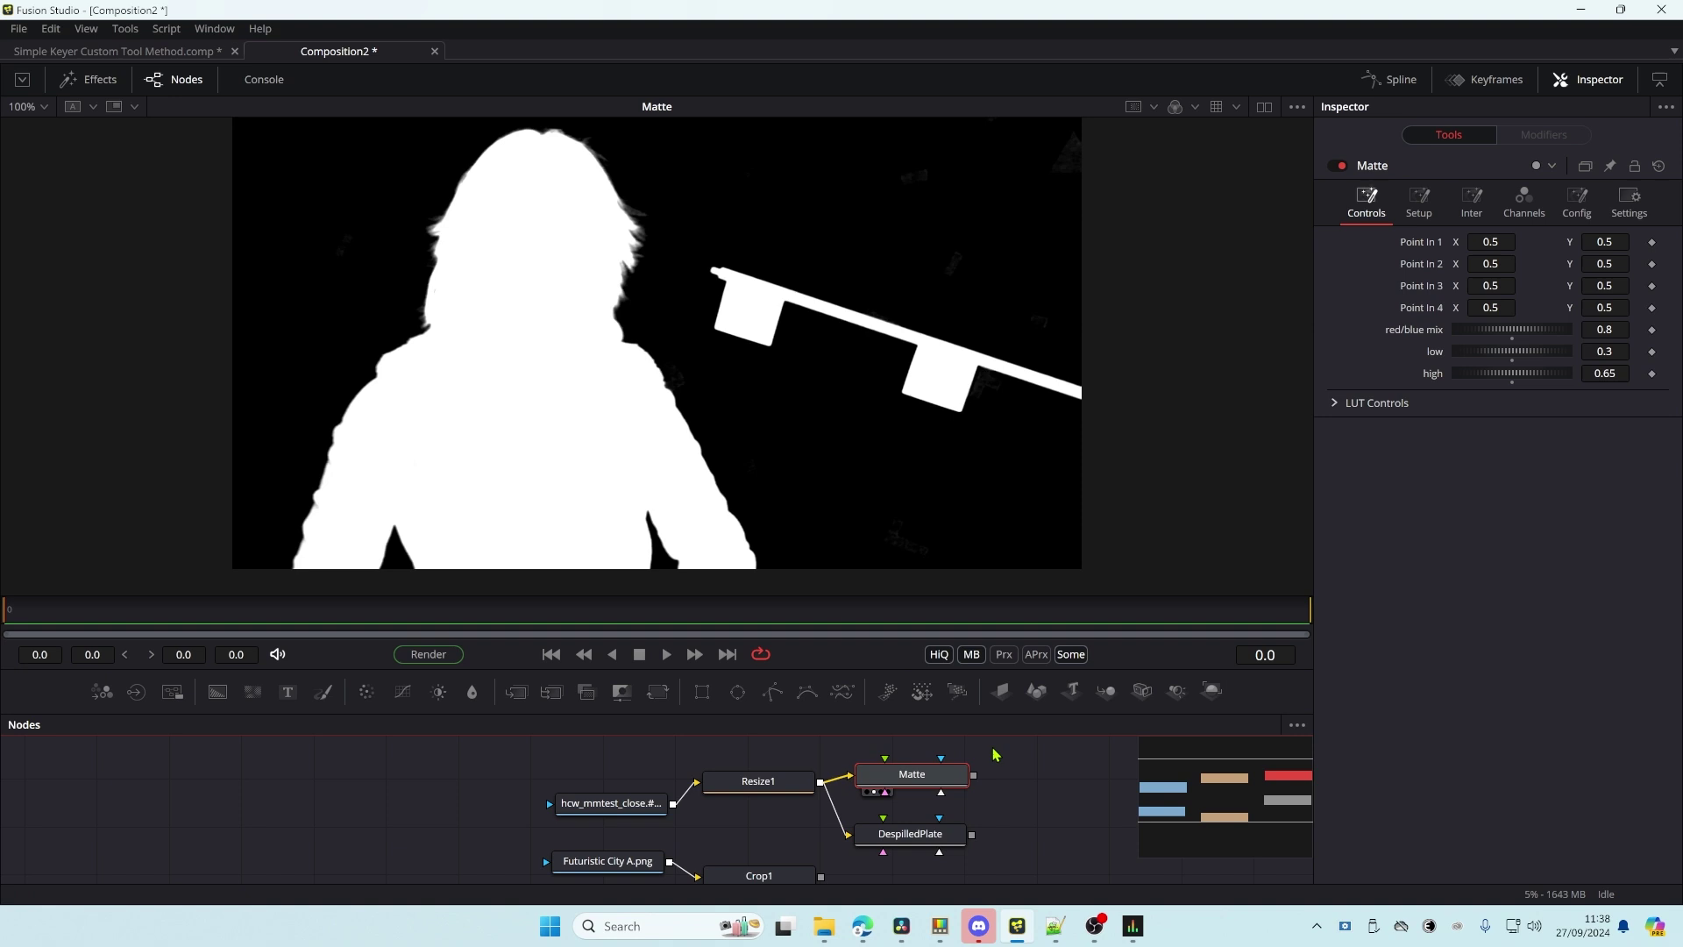
- Add a new Custom Tool node in free space in the node graph
{"action": "left_click", "coordinate": [1054, 799]}
{"action": "left_click_drag", "start_coordinate": [1083, 828], "coordinate": [883, 809]}
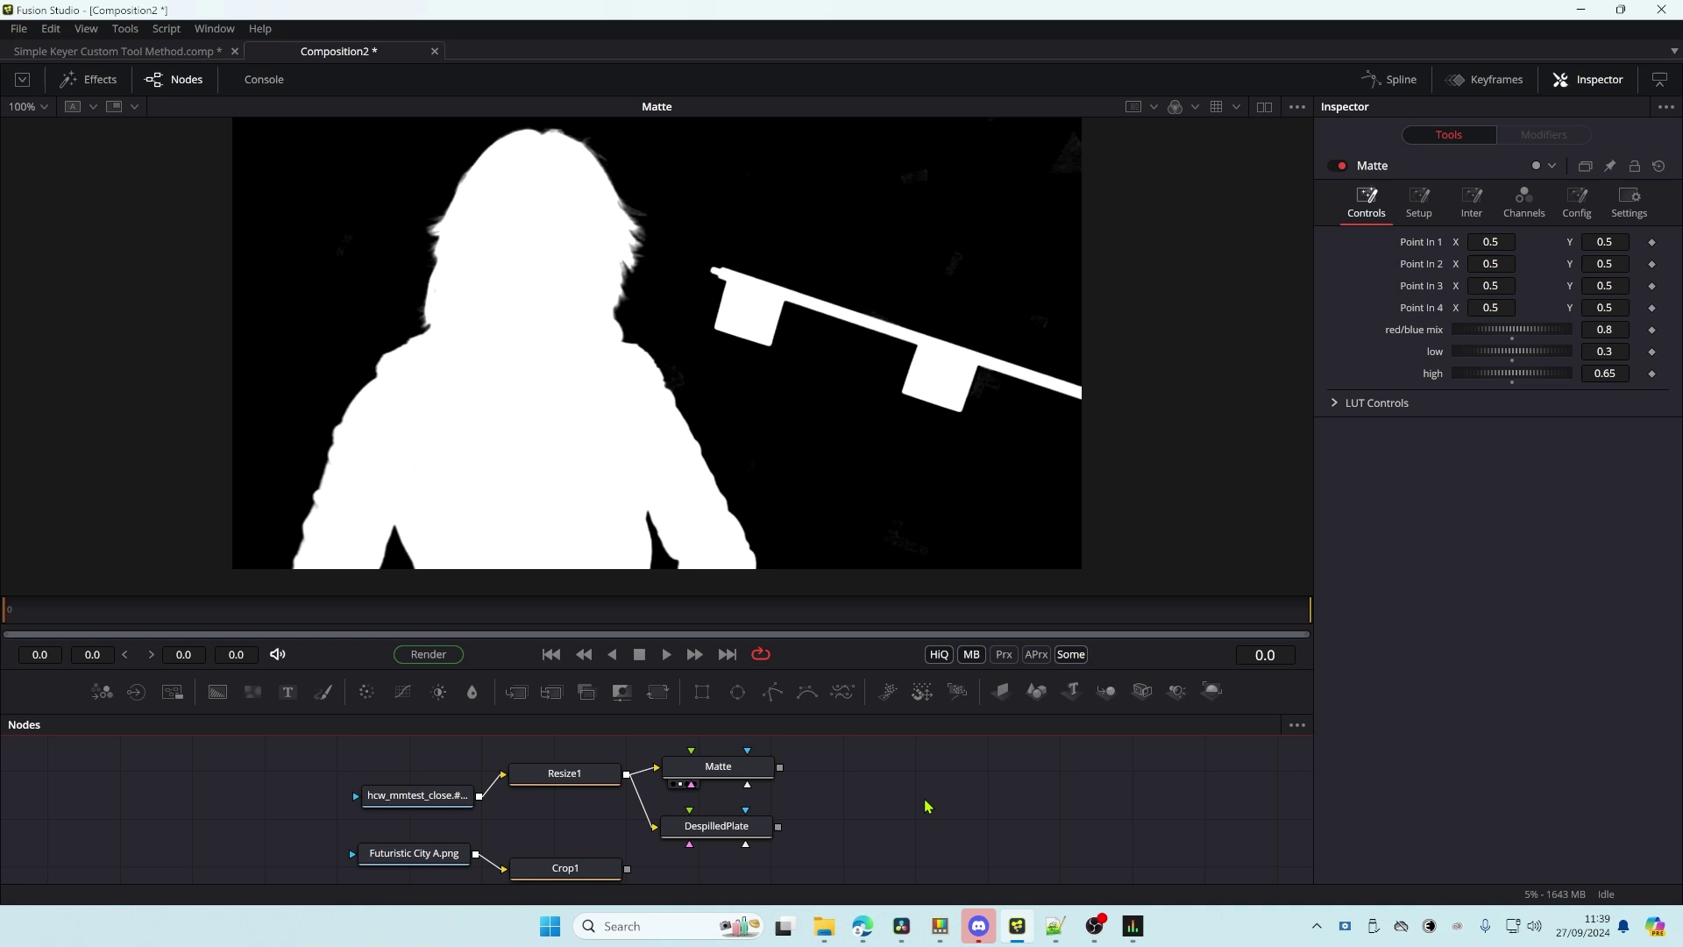
{"action": "key", "text": "shift+space"}
{"action": "type", "text": "custom tool"}
{"action": "key", "text": "Return"}
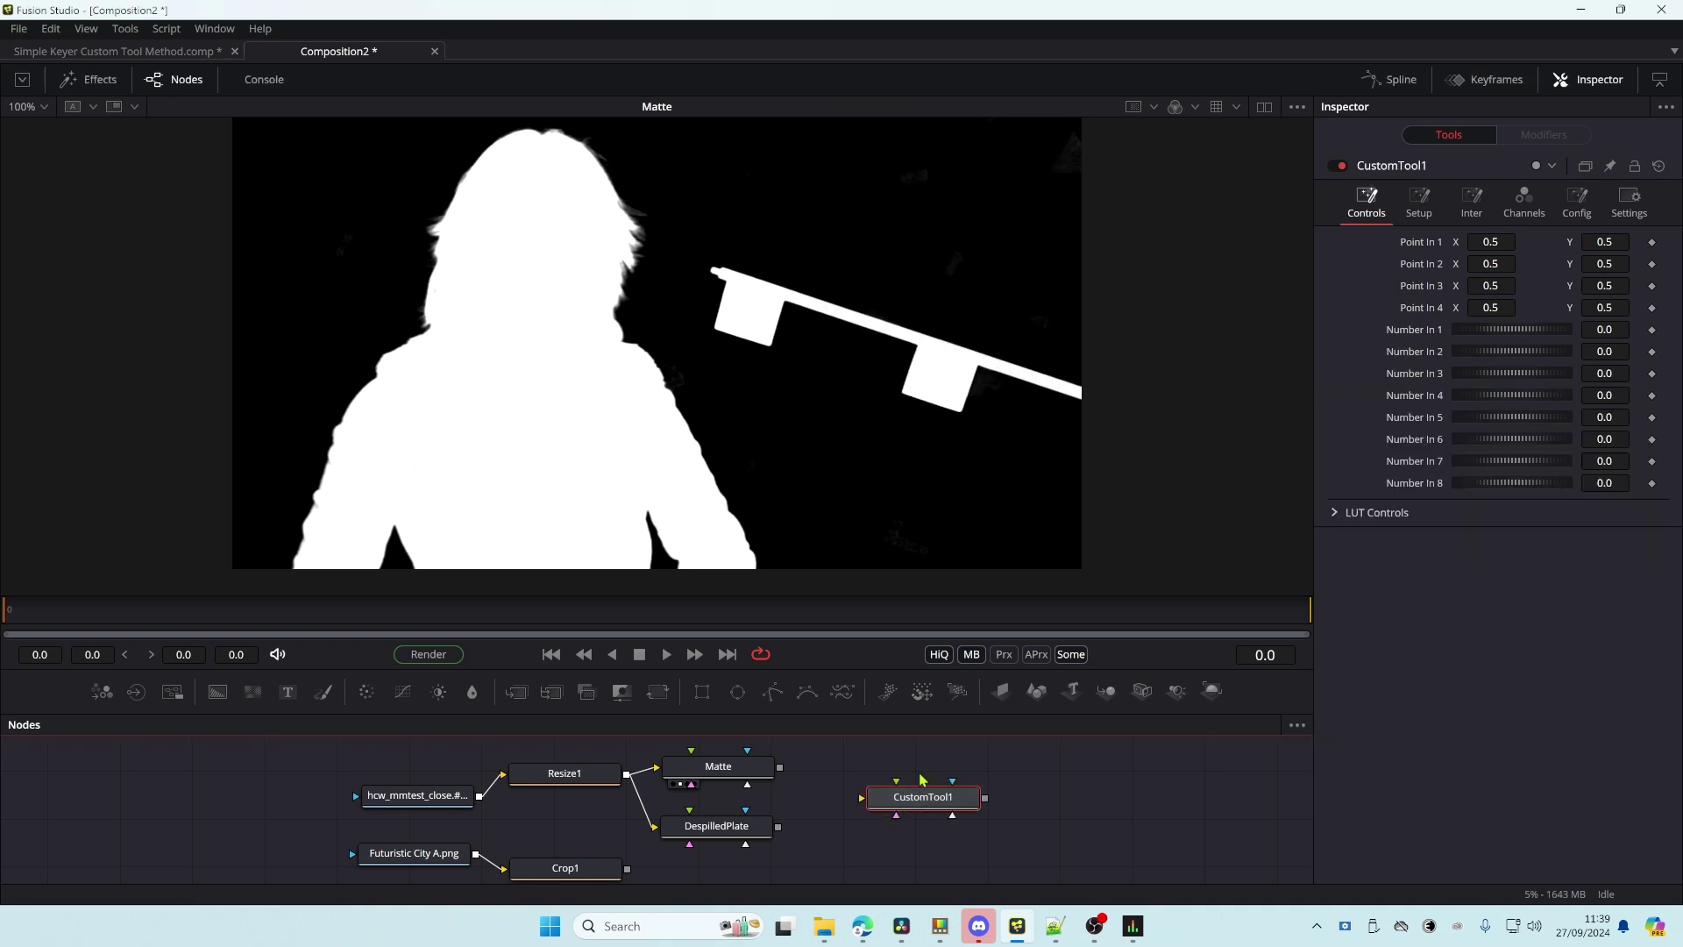
- Wire DespilledPlate into Image 1 and Crop1 into Image 2 of the new tool
{"action": "left_click_drag", "start_coordinate": [777, 827], "coordinate": [904, 810]}
{"action": "left_click", "coordinate": [916, 808]}
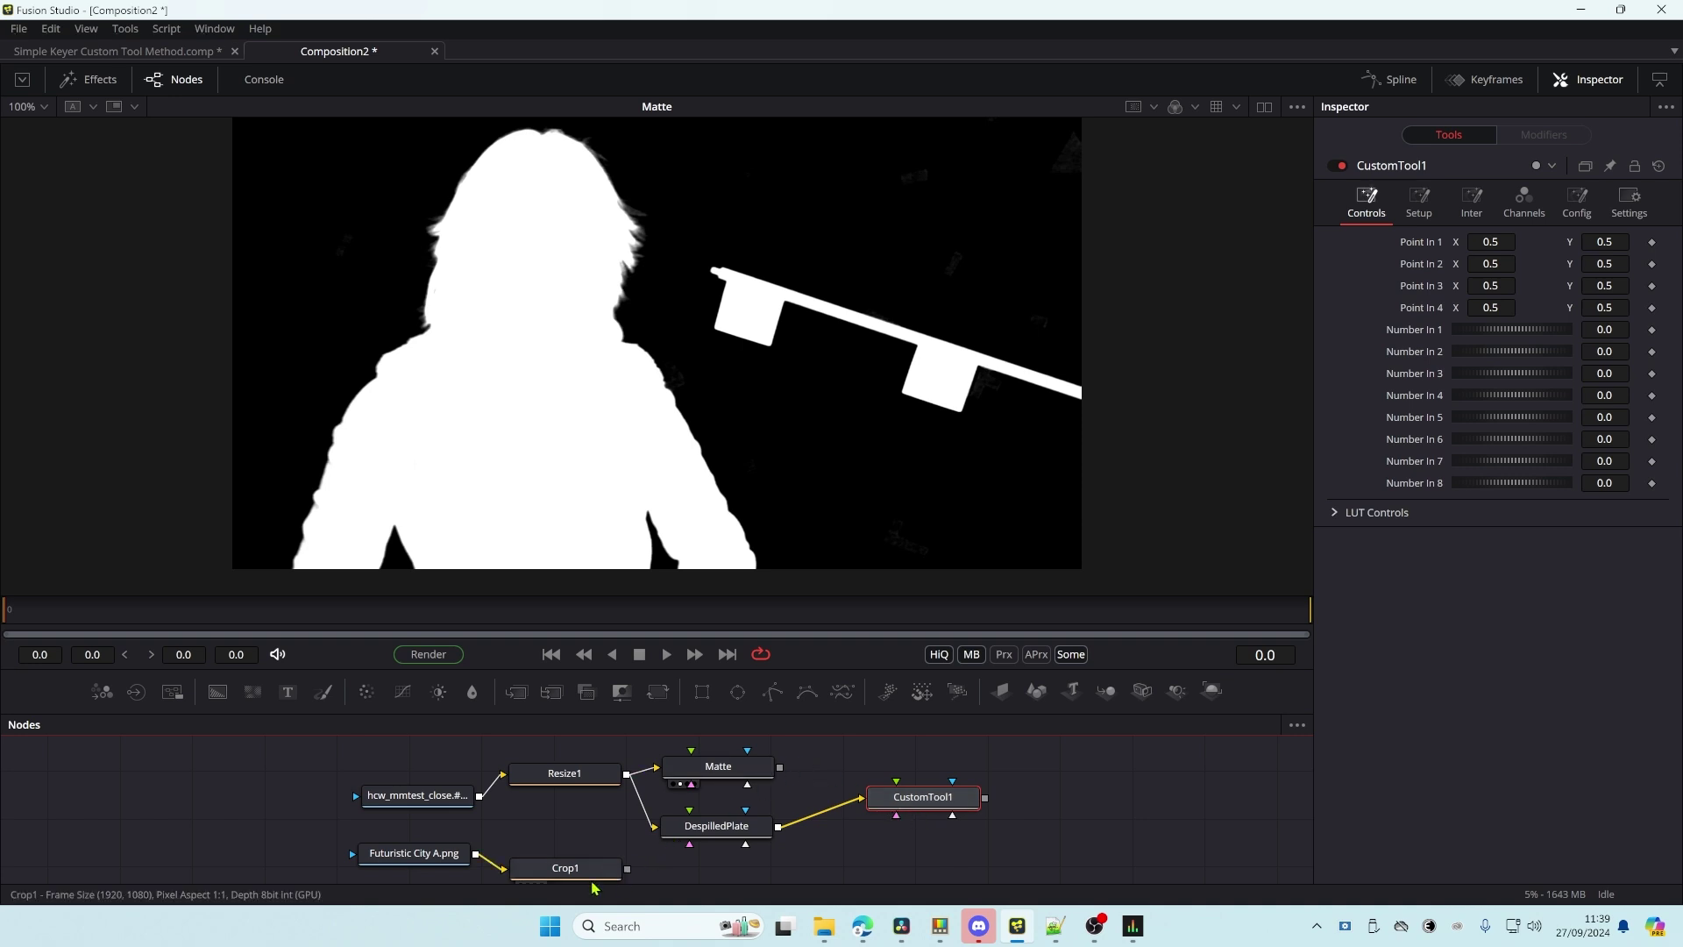
{"action": "left_click_drag", "start_coordinate": [586, 873], "coordinate": [604, 438]}
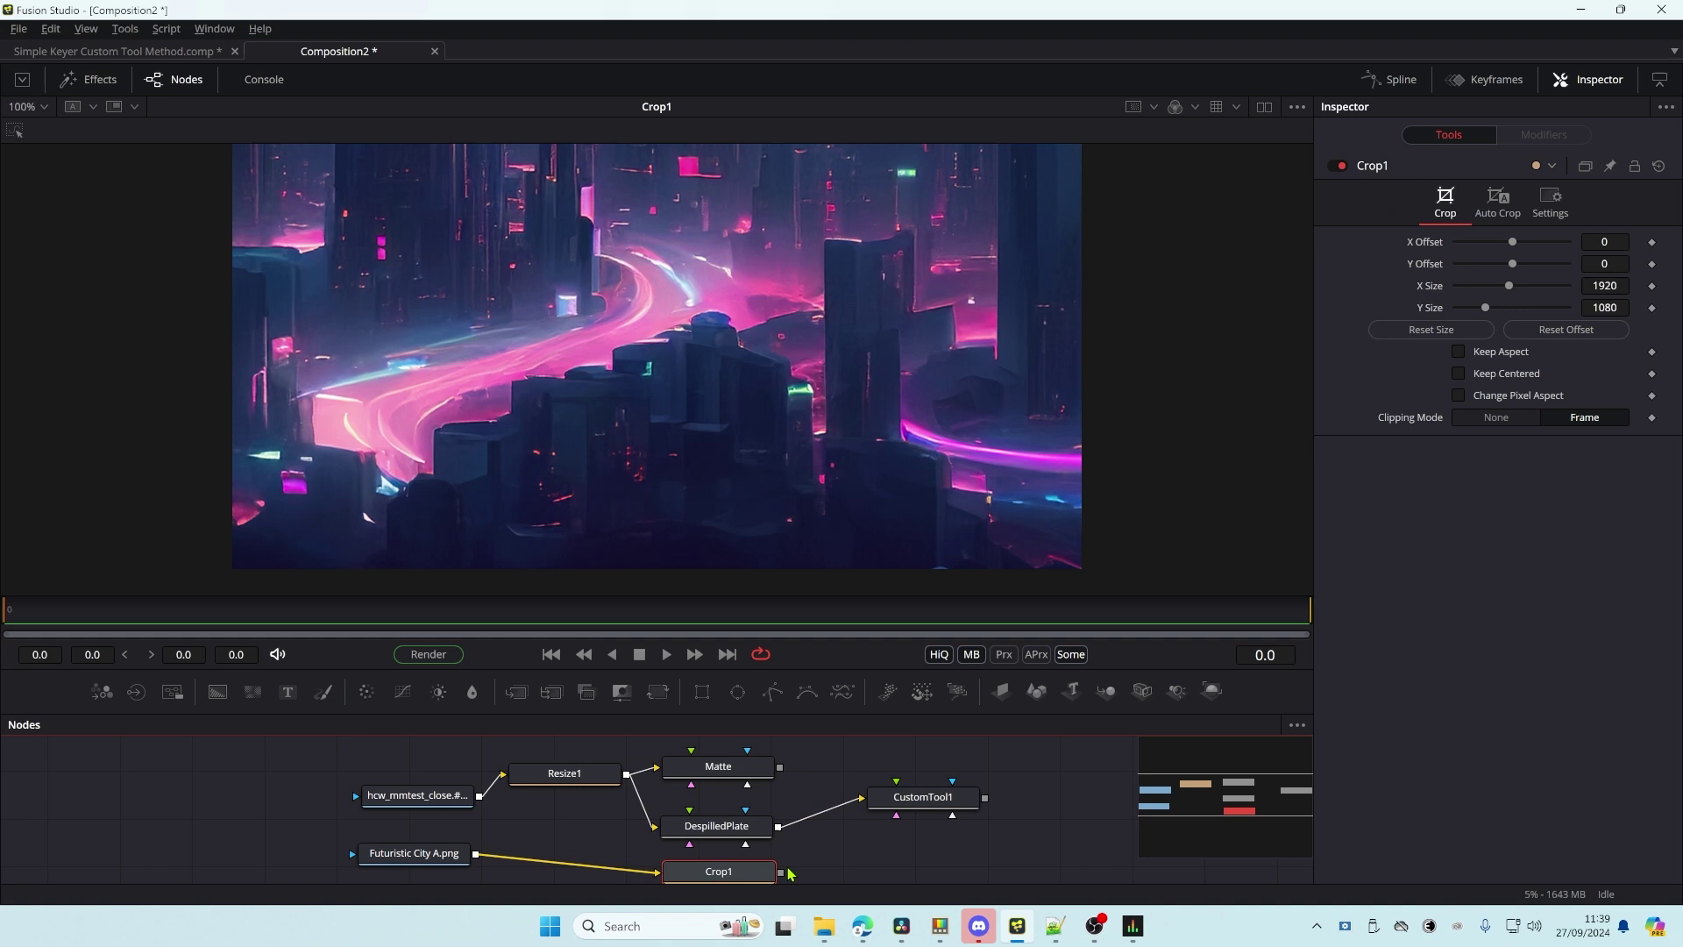
{"action": "left_click_drag", "start_coordinate": [781, 872], "coordinate": [953, 799]}
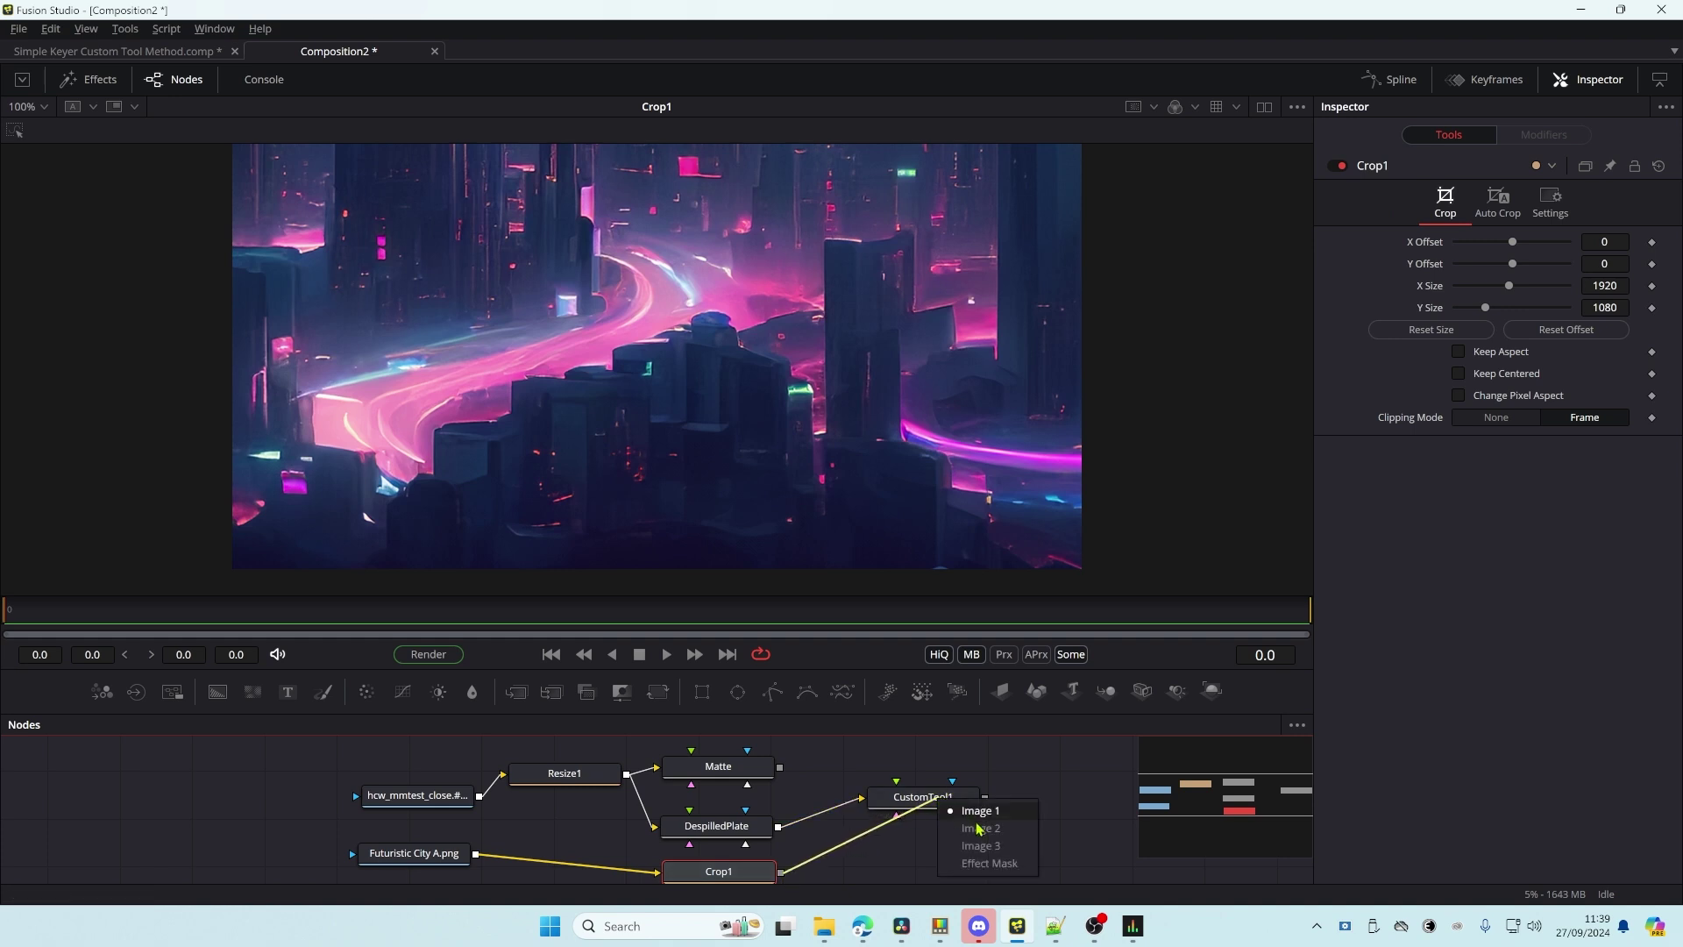
{"action": "left_click", "coordinate": [971, 824]}
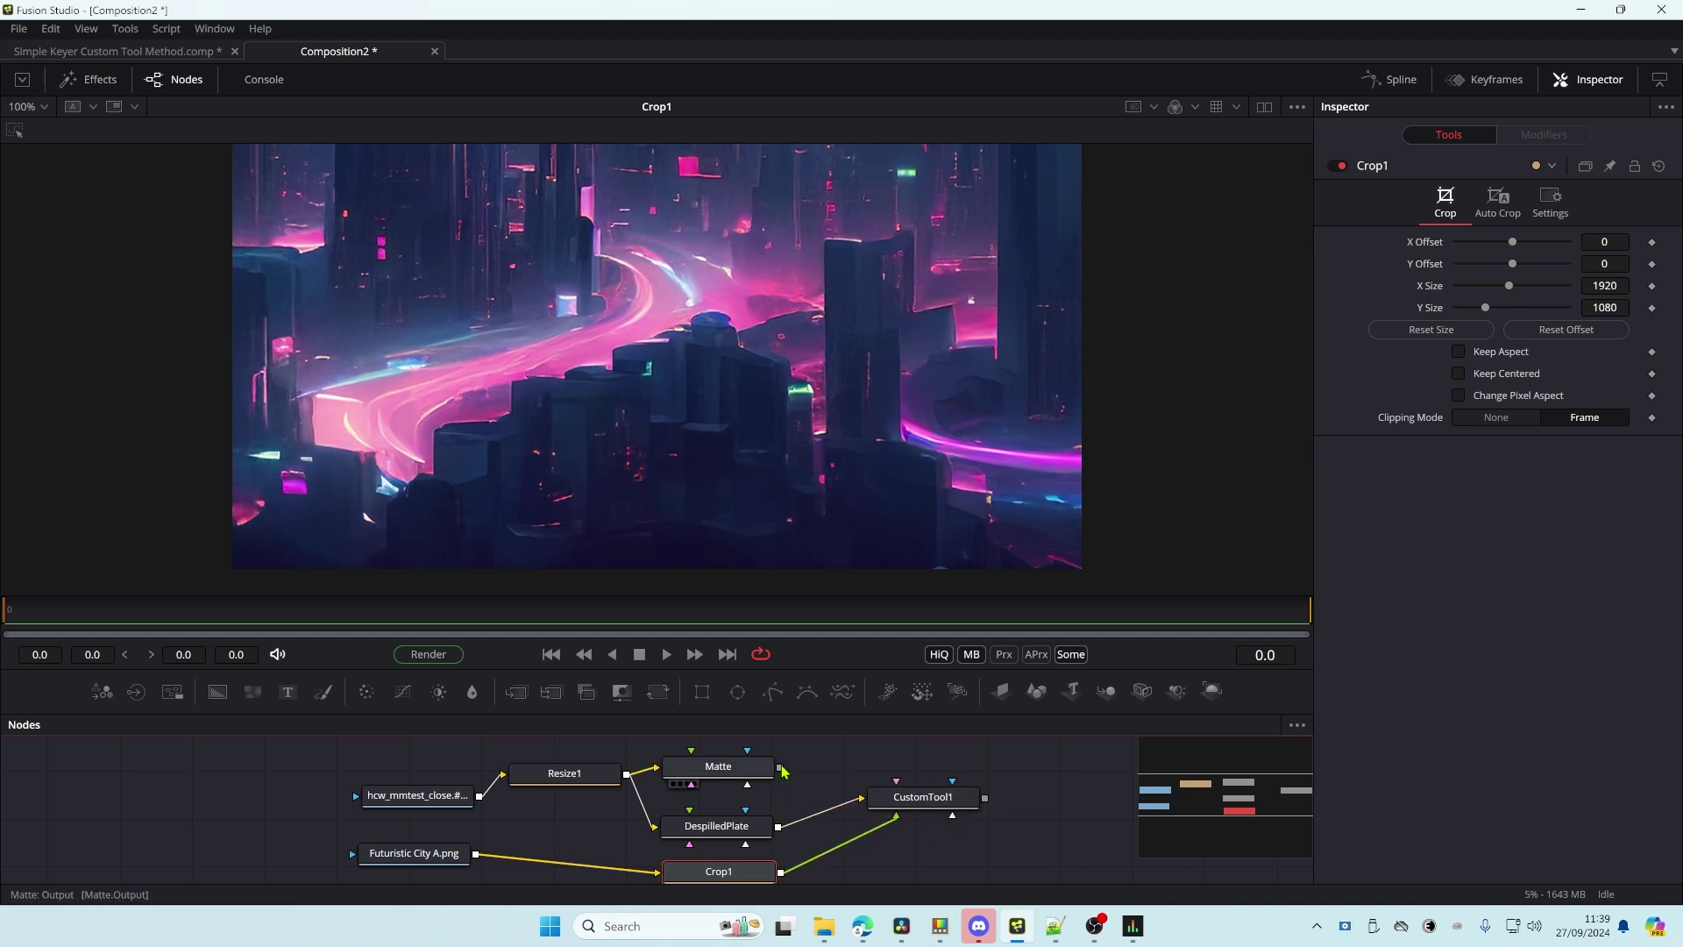
- Wire Matte into Image 3, line the tool up with Matte, and start renaming it
{"action": "left_click_drag", "start_coordinate": [745, 768], "coordinate": [590, 402]}
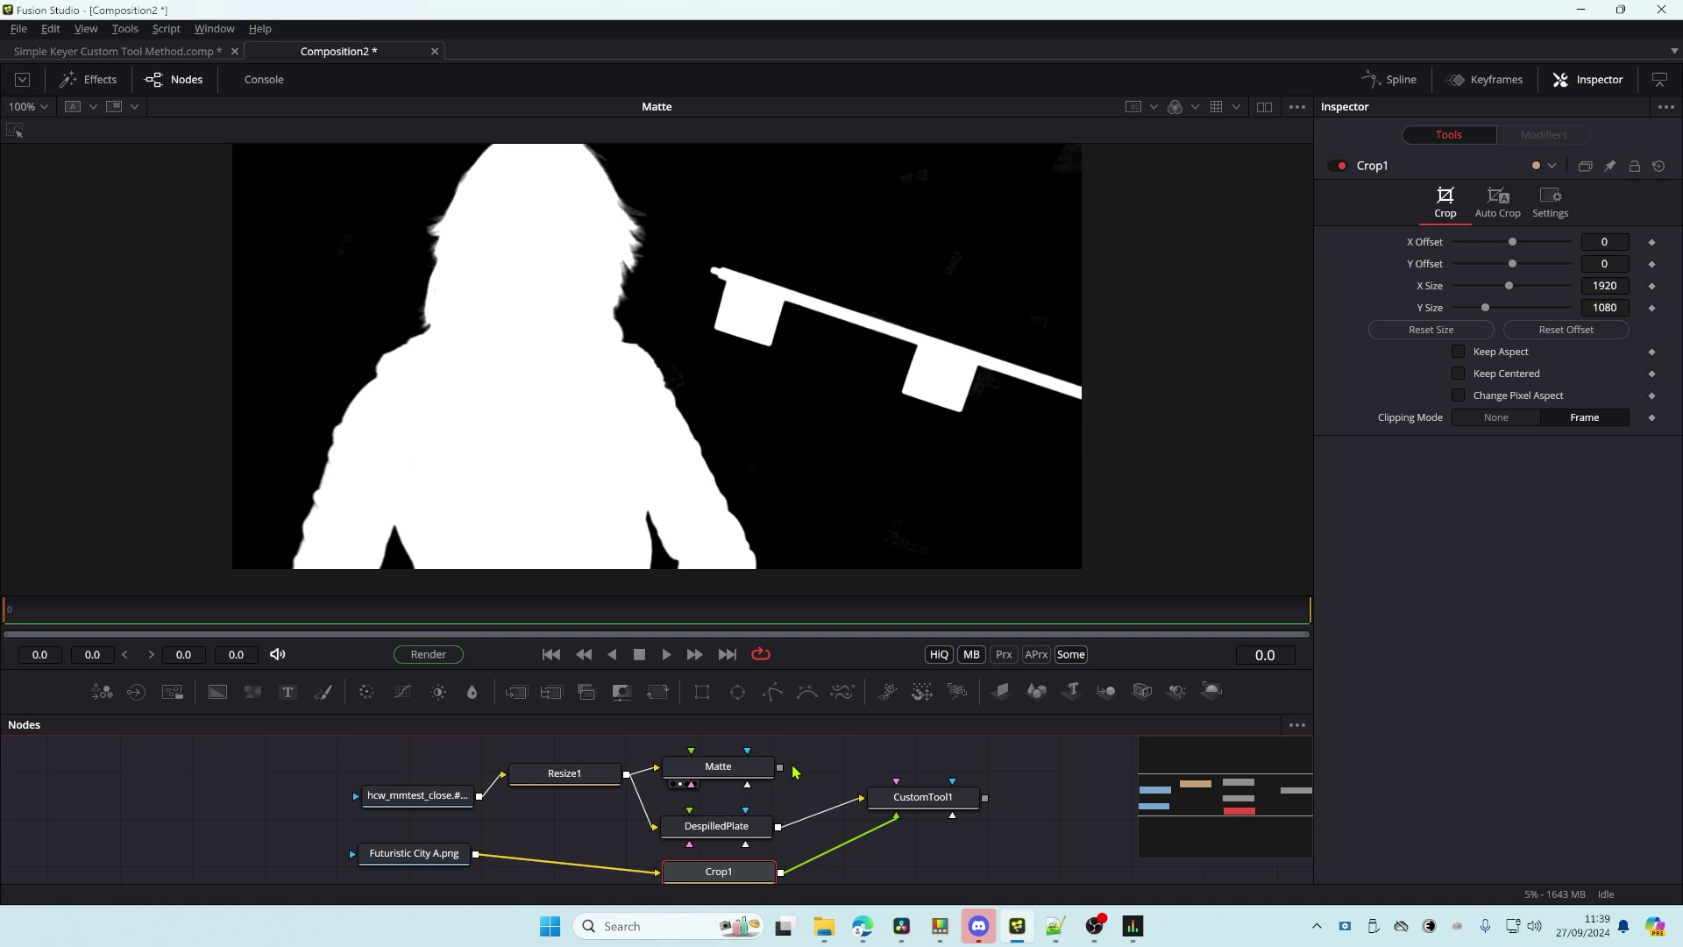
{"action": "left_click_drag", "start_coordinate": [780, 767], "coordinate": [666, 445]}
{"action": "left_click", "coordinate": [960, 850]}
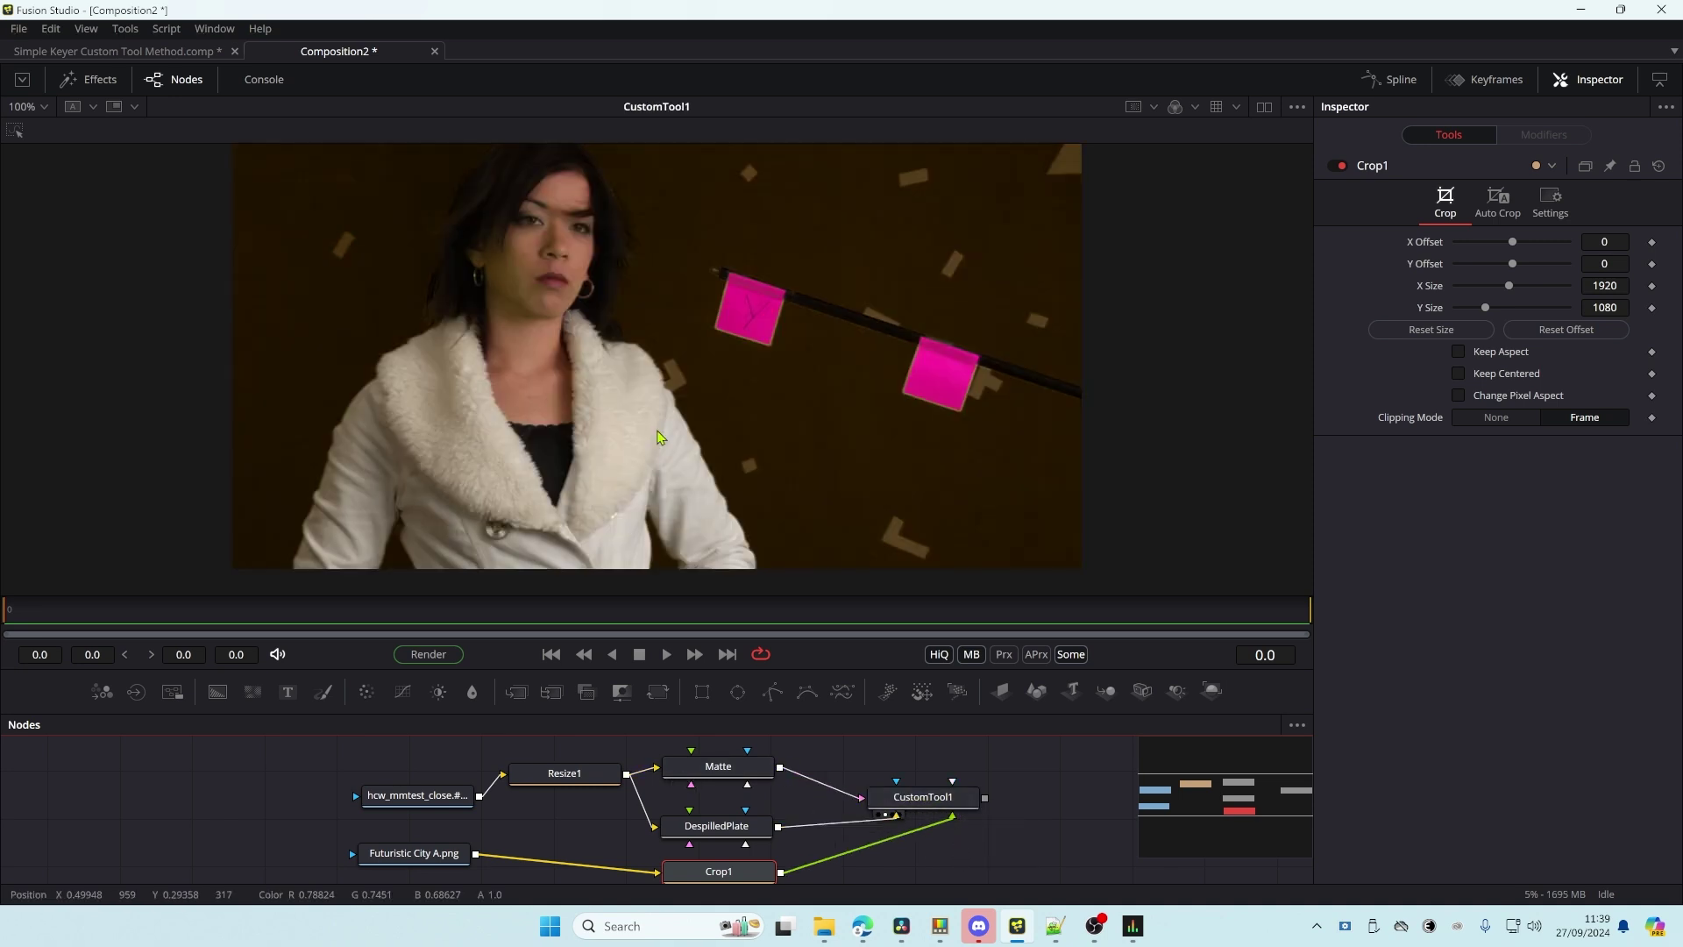
{"action": "key", "text": "ctrl+f"}
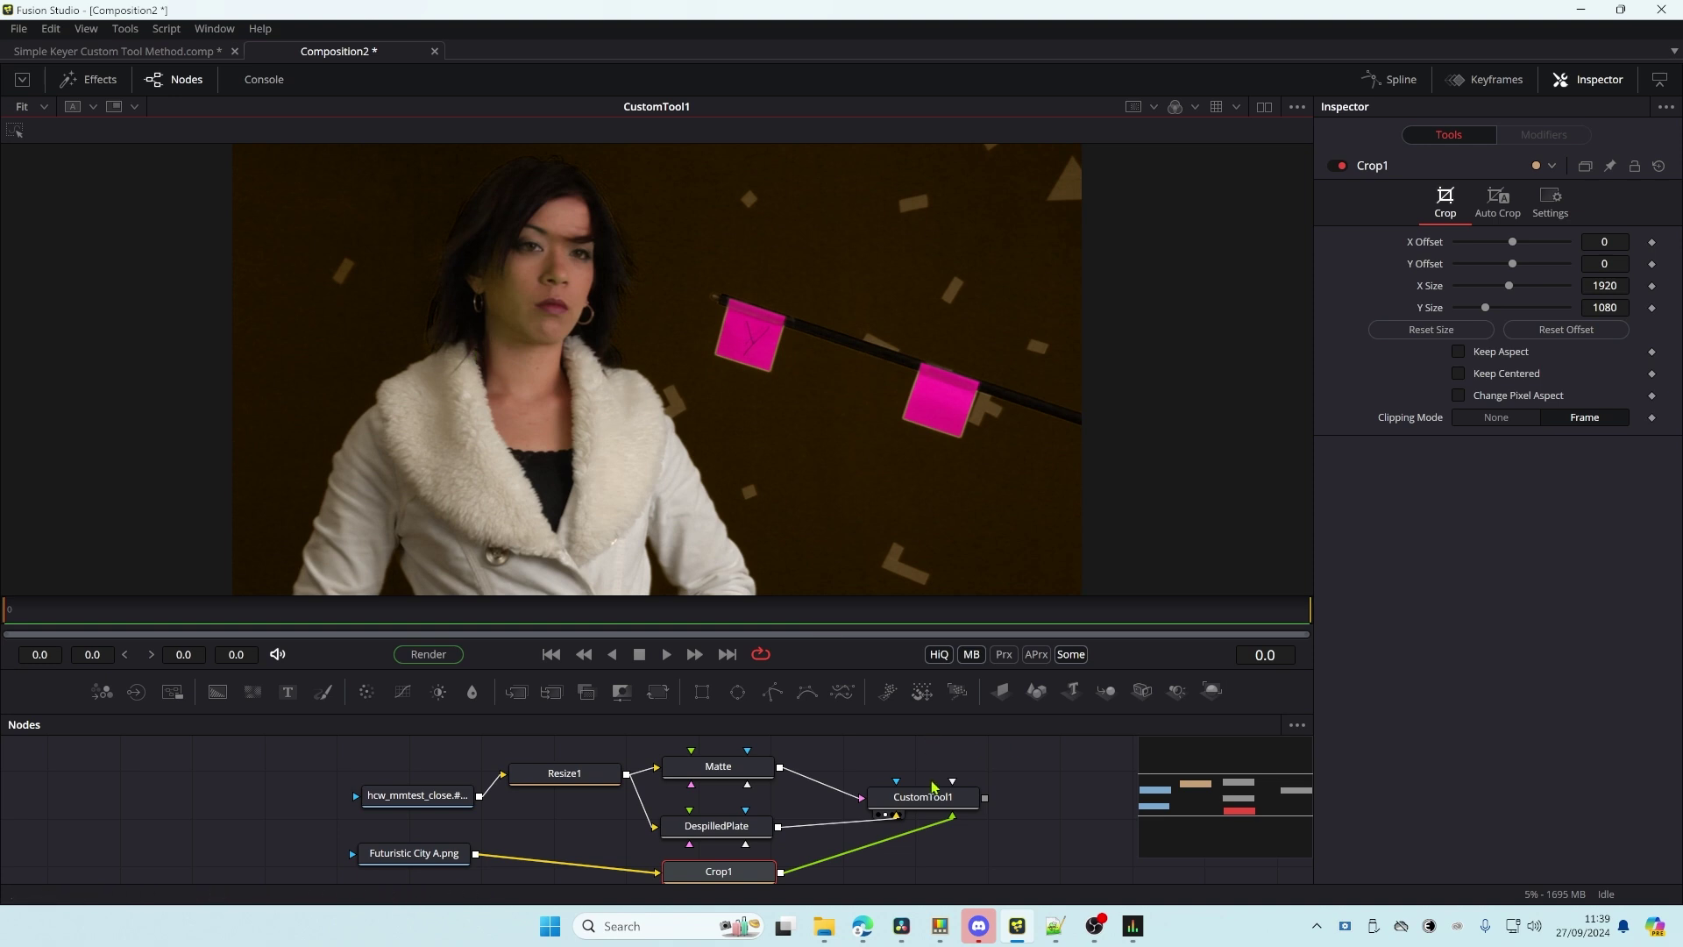
{"action": "left_click_drag", "start_coordinate": [933, 800], "coordinate": [931, 770]}
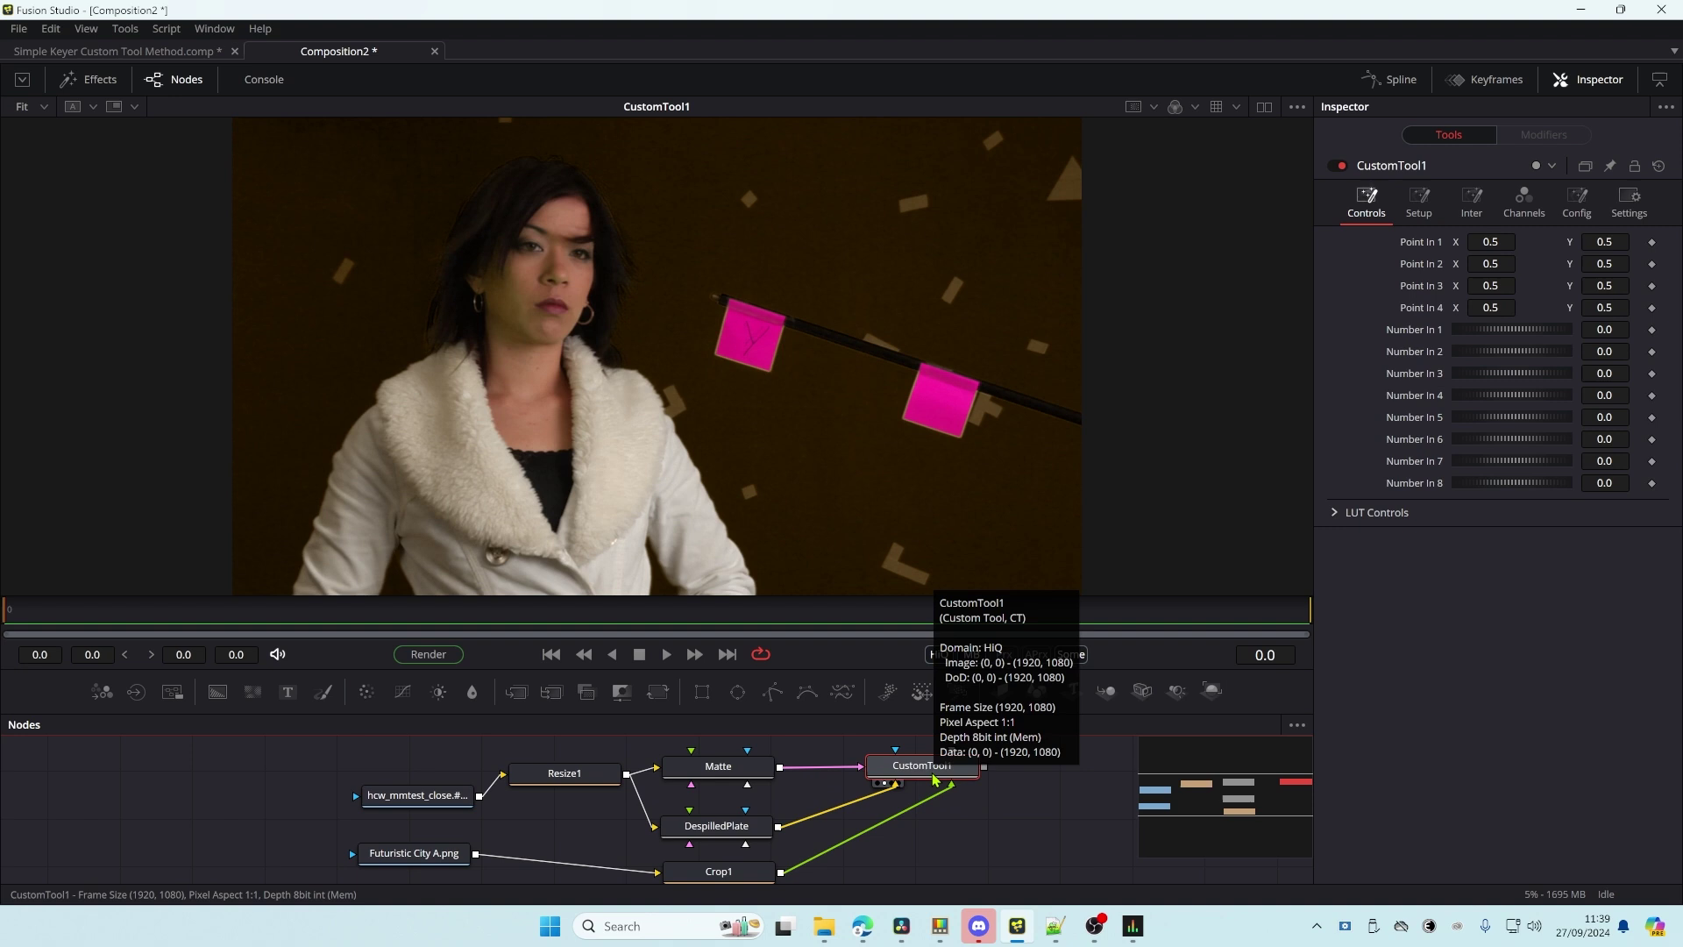
{"action": "key", "text": "F2"}
- Name the tool Key and set its Red expression to (c1*r3)
{"action": "type", "text": "Key"}
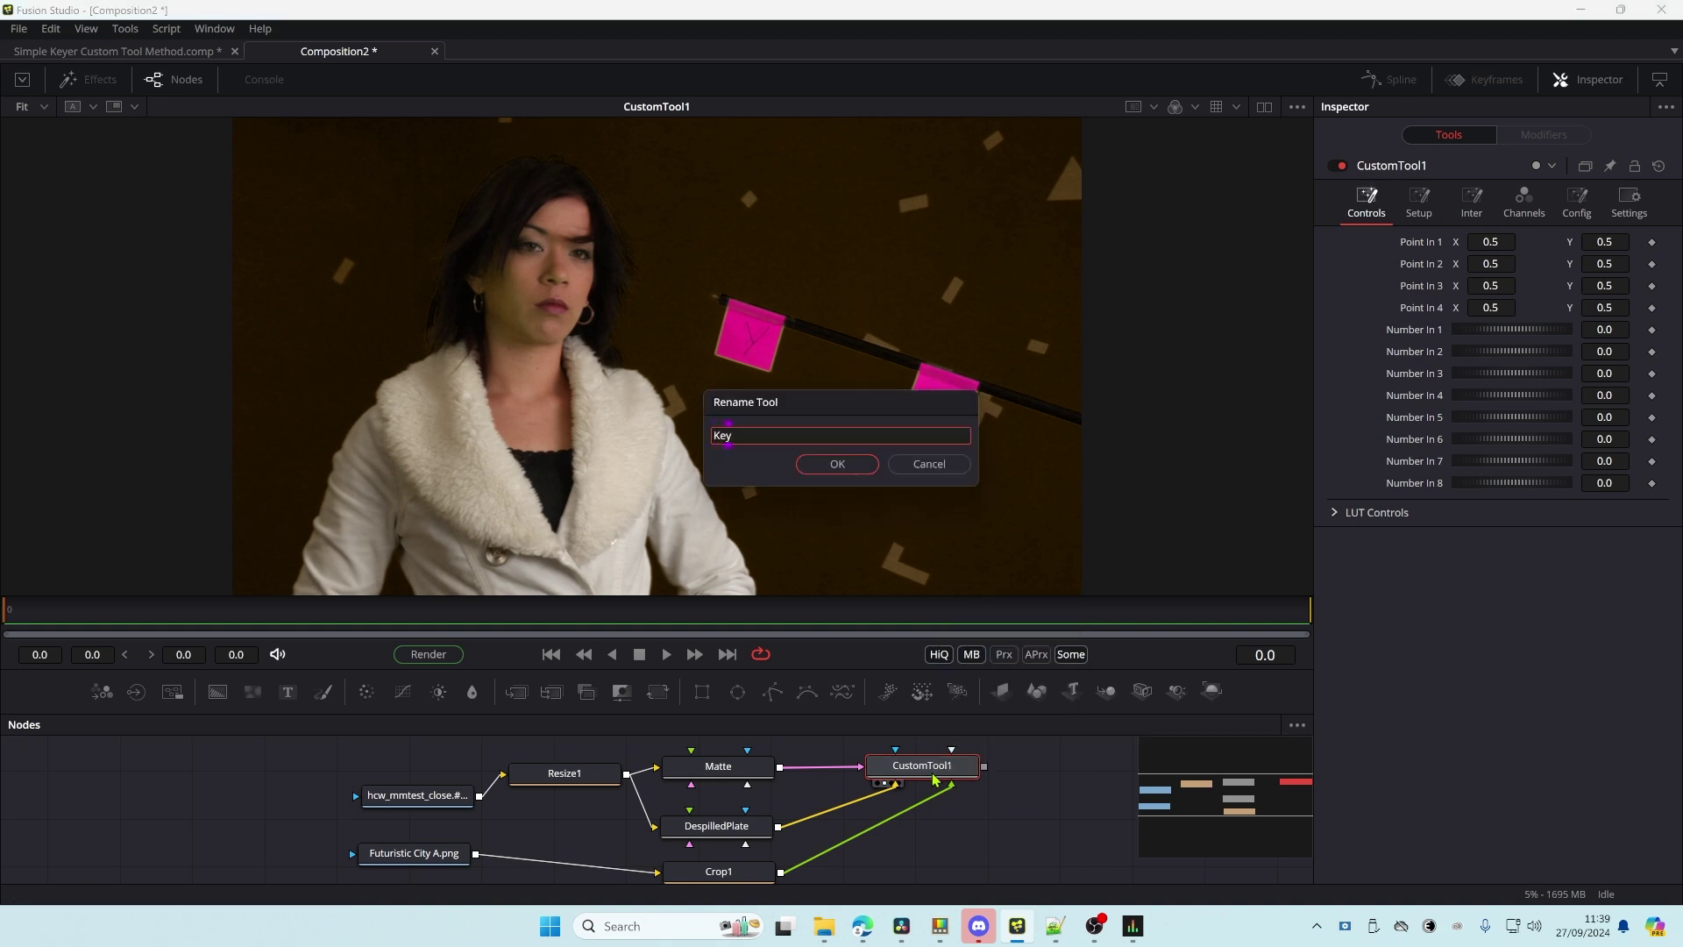
{"action": "key", "text": "Return"}
{"action": "left_click", "coordinate": [1523, 203]}
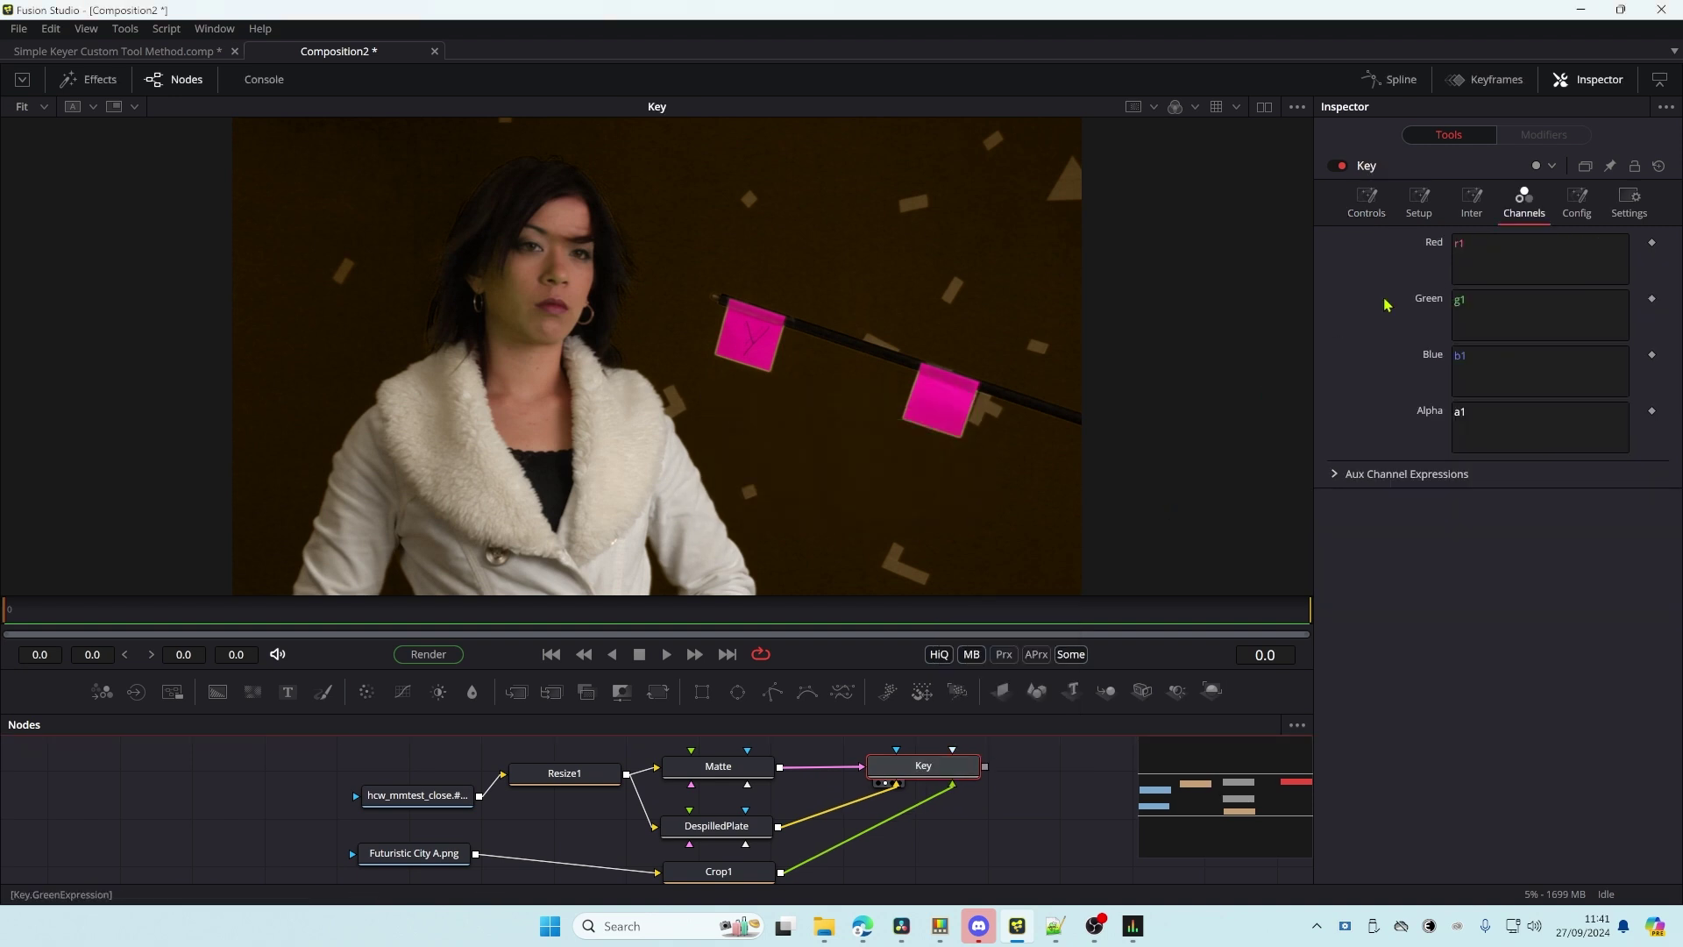
{"action": "left_click", "coordinate": [1512, 248]}
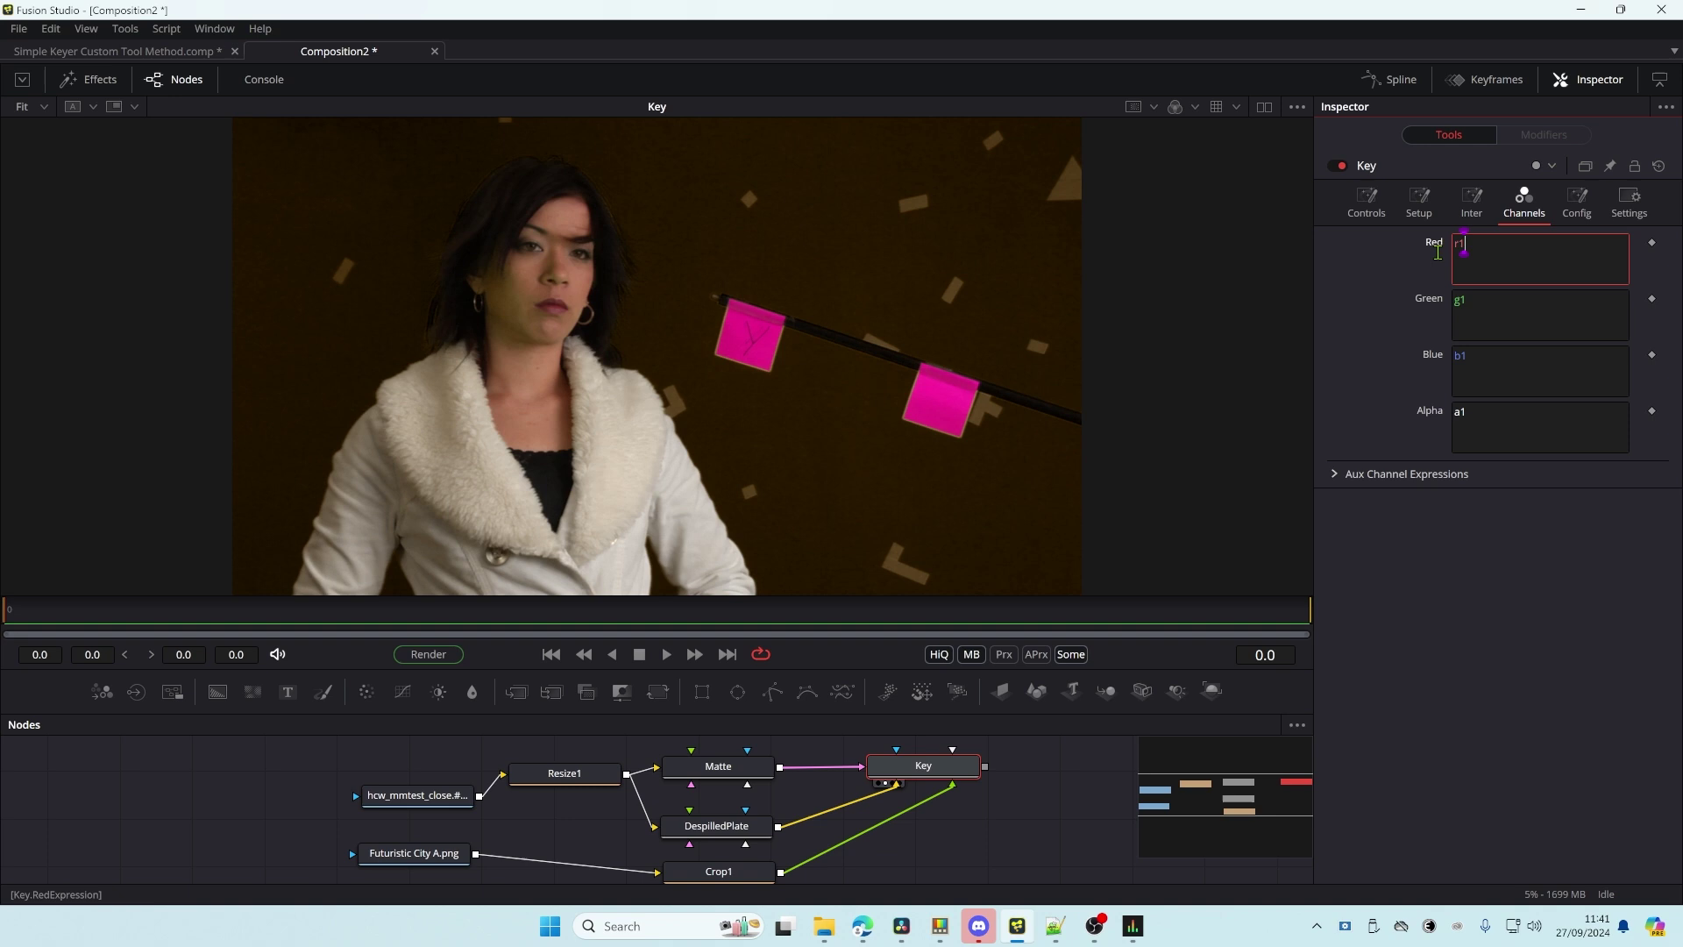
{"action": "left_click_drag", "start_coordinate": [1512, 248], "coordinate": [1430, 247]}
{"action": "key", "text": "BackSpace"}
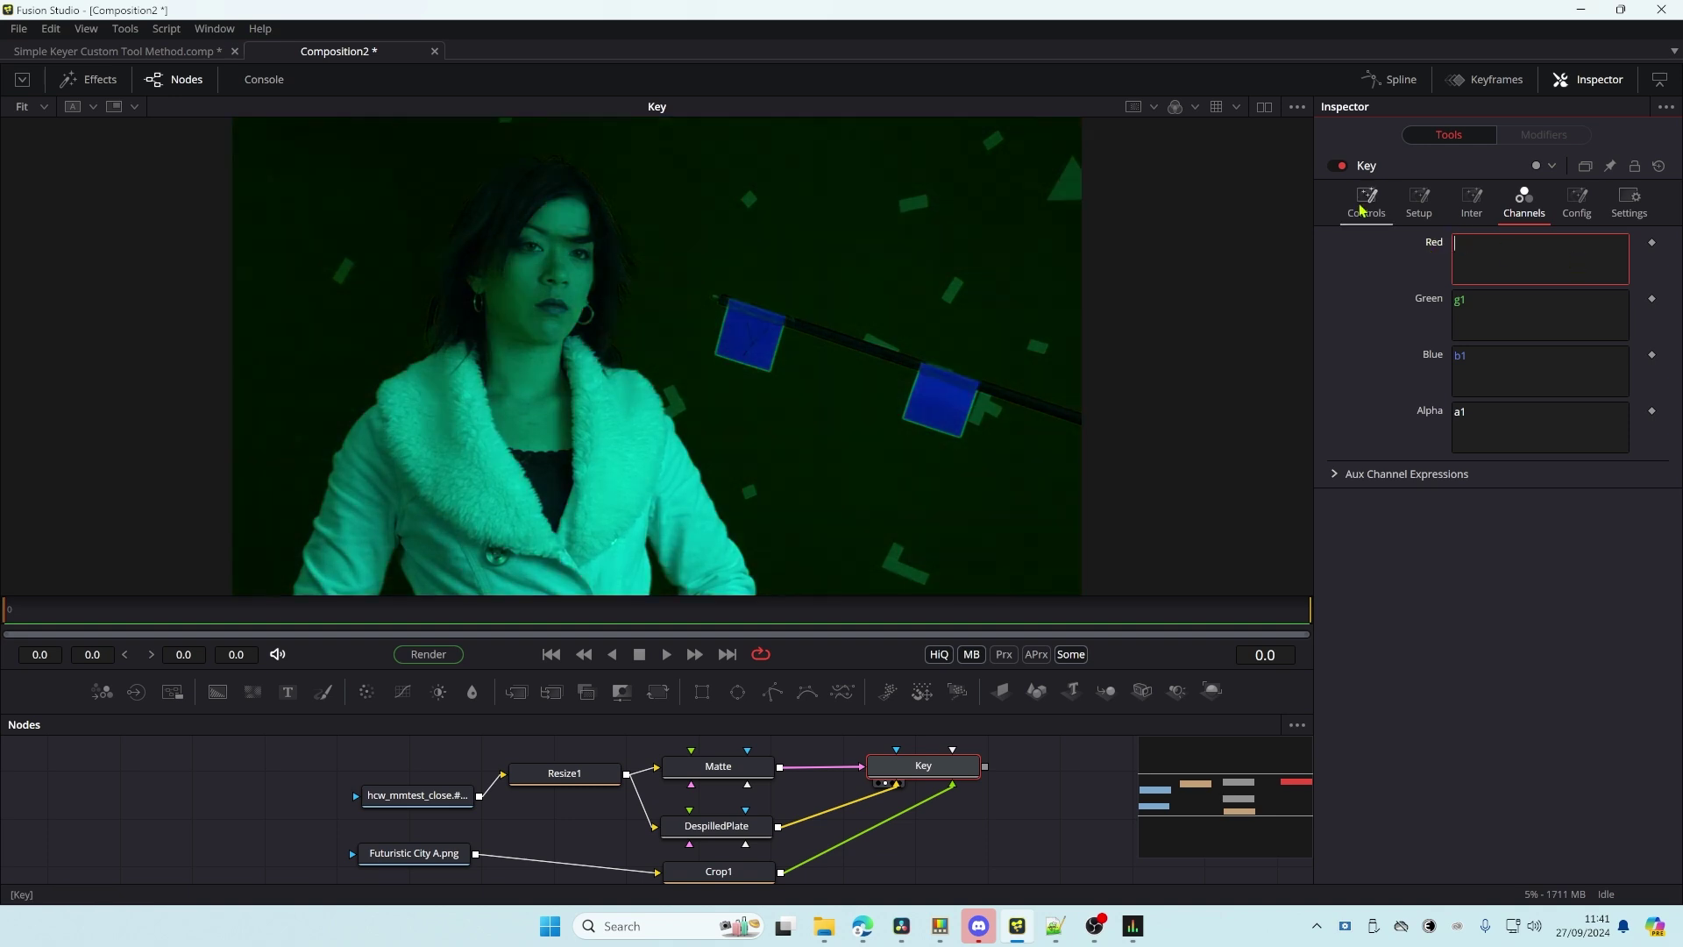
{"action": "type", "text": "(c1"}
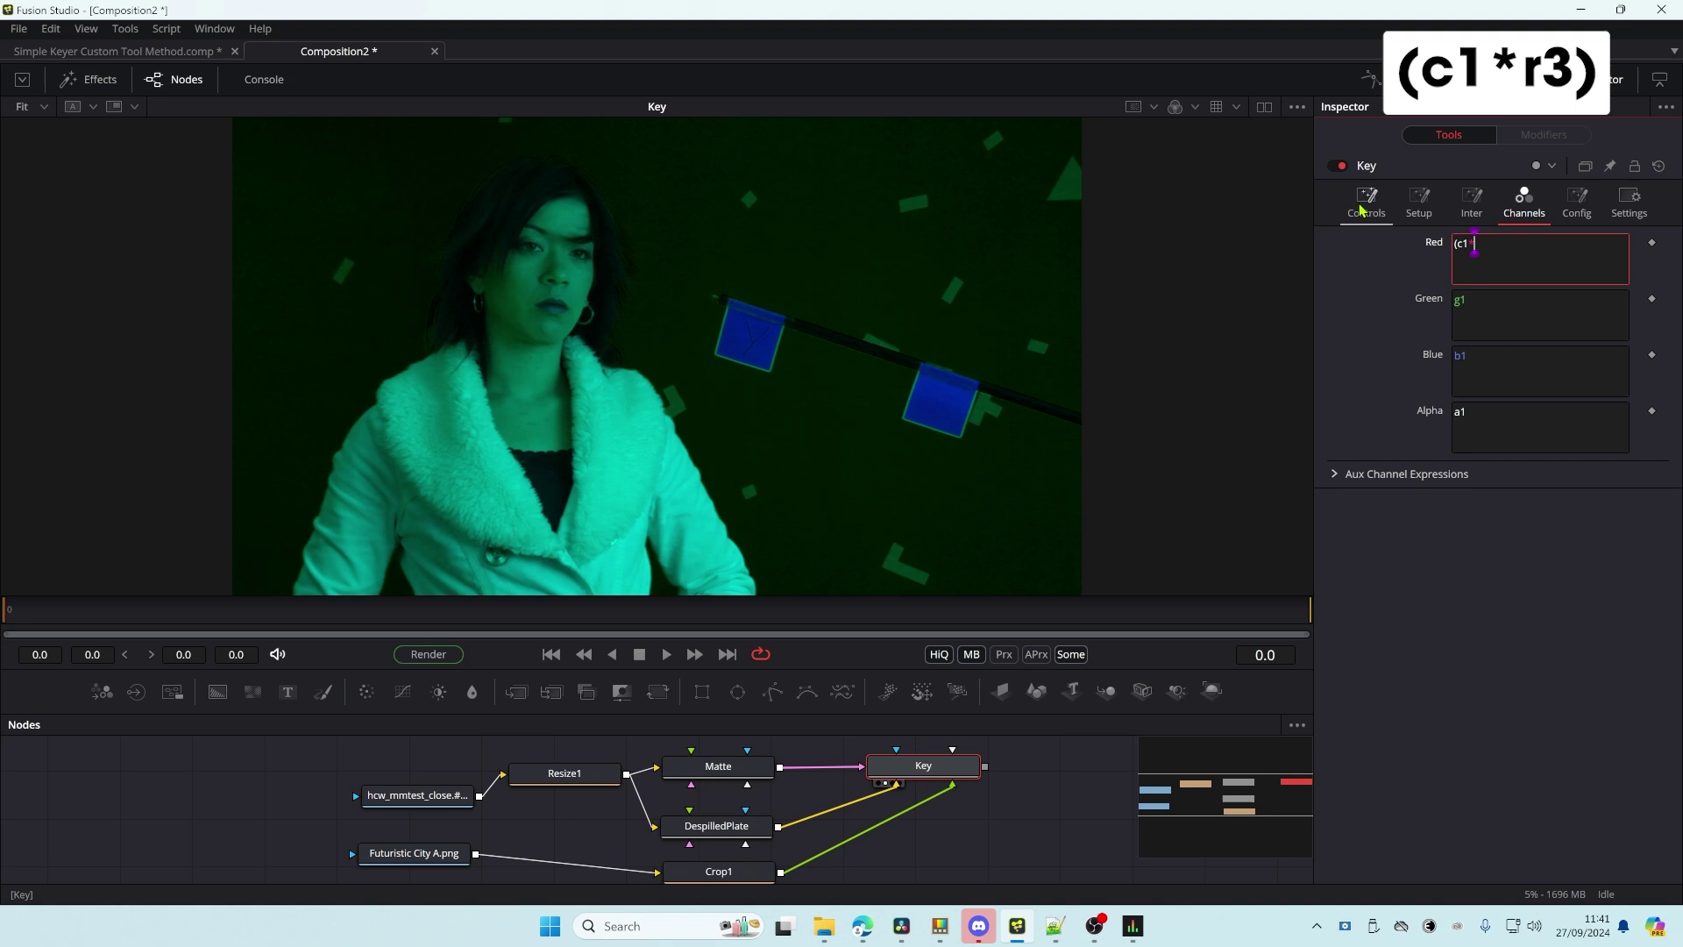
{"action": "type", "text": "*r2)"}
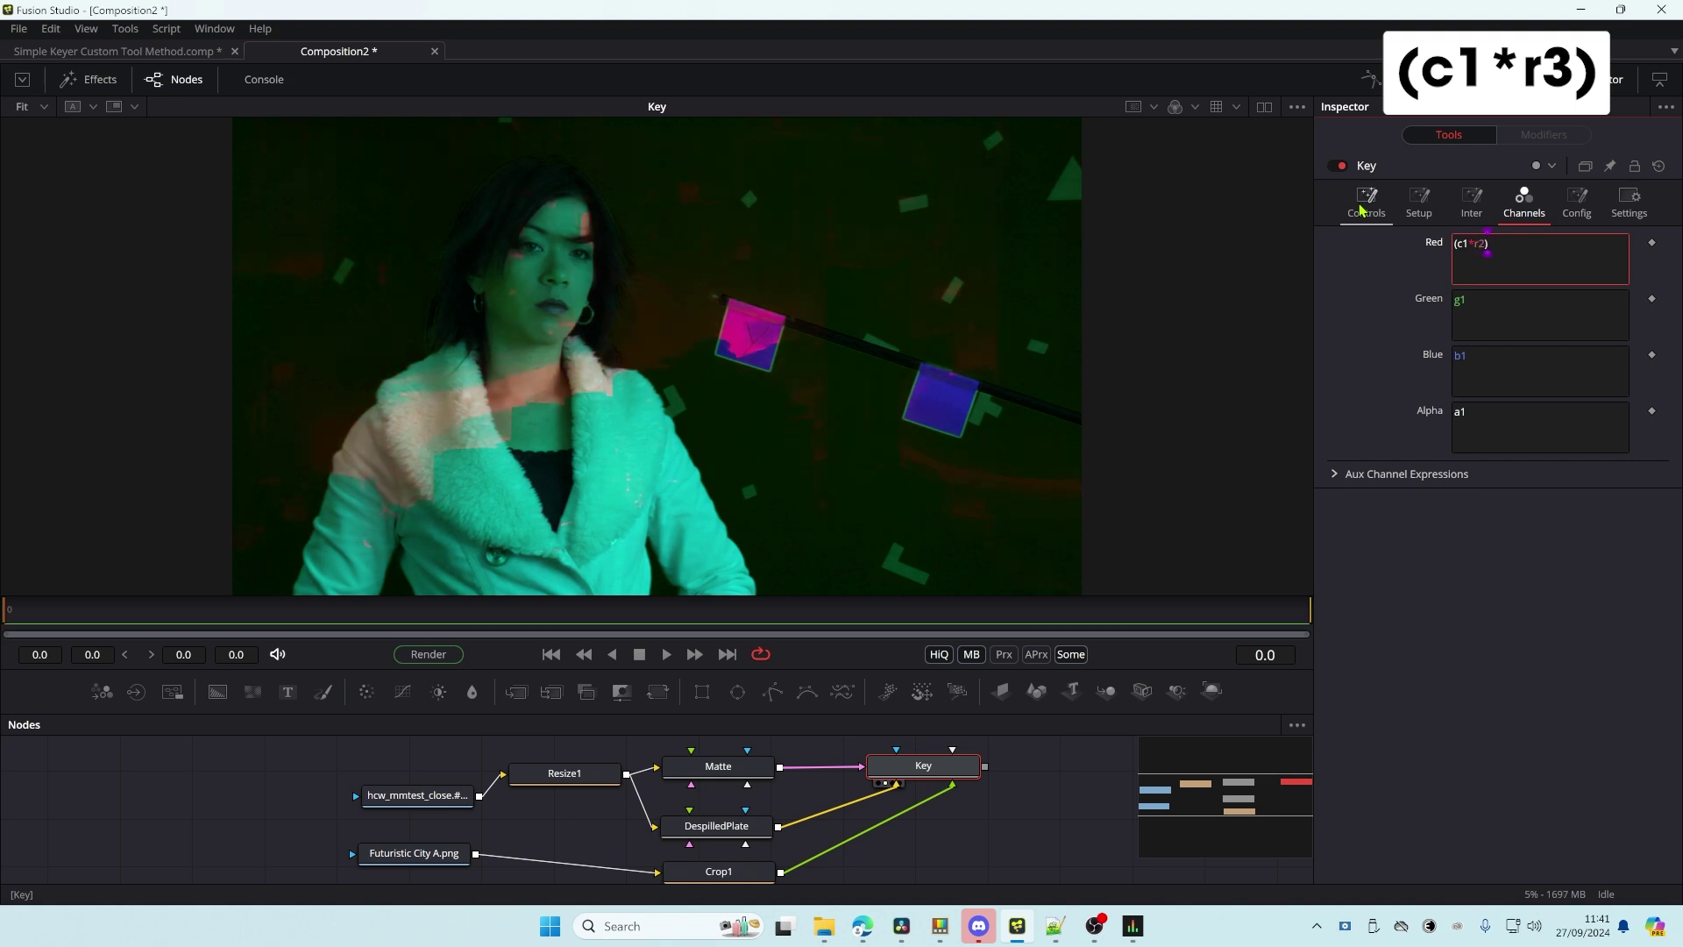
{"action": "key", "text": "BackSpace"}
{"action": "key", "text": "BackSpace"}
{"action": "type", "text": "3)"}
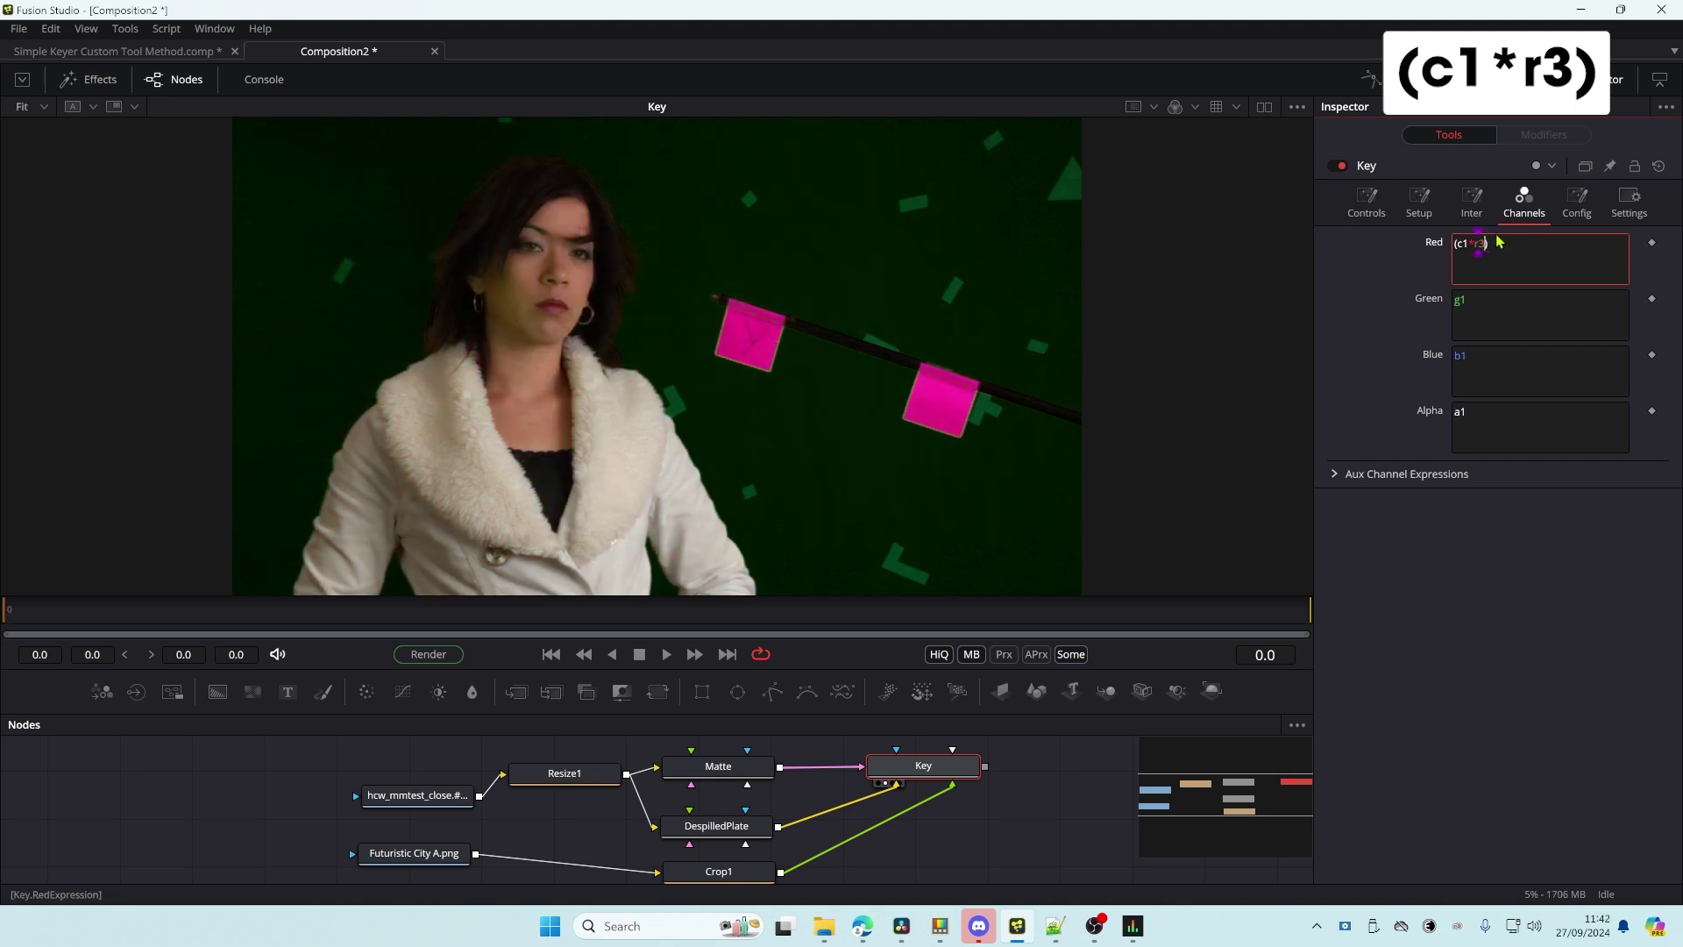
- Copy the (c1*r3) expression into the Green and Blue channels
{"action": "left_click_drag", "start_coordinate": [1520, 256], "coordinate": [1346, 227]}
{"action": "key", "text": "ctrl+c"}
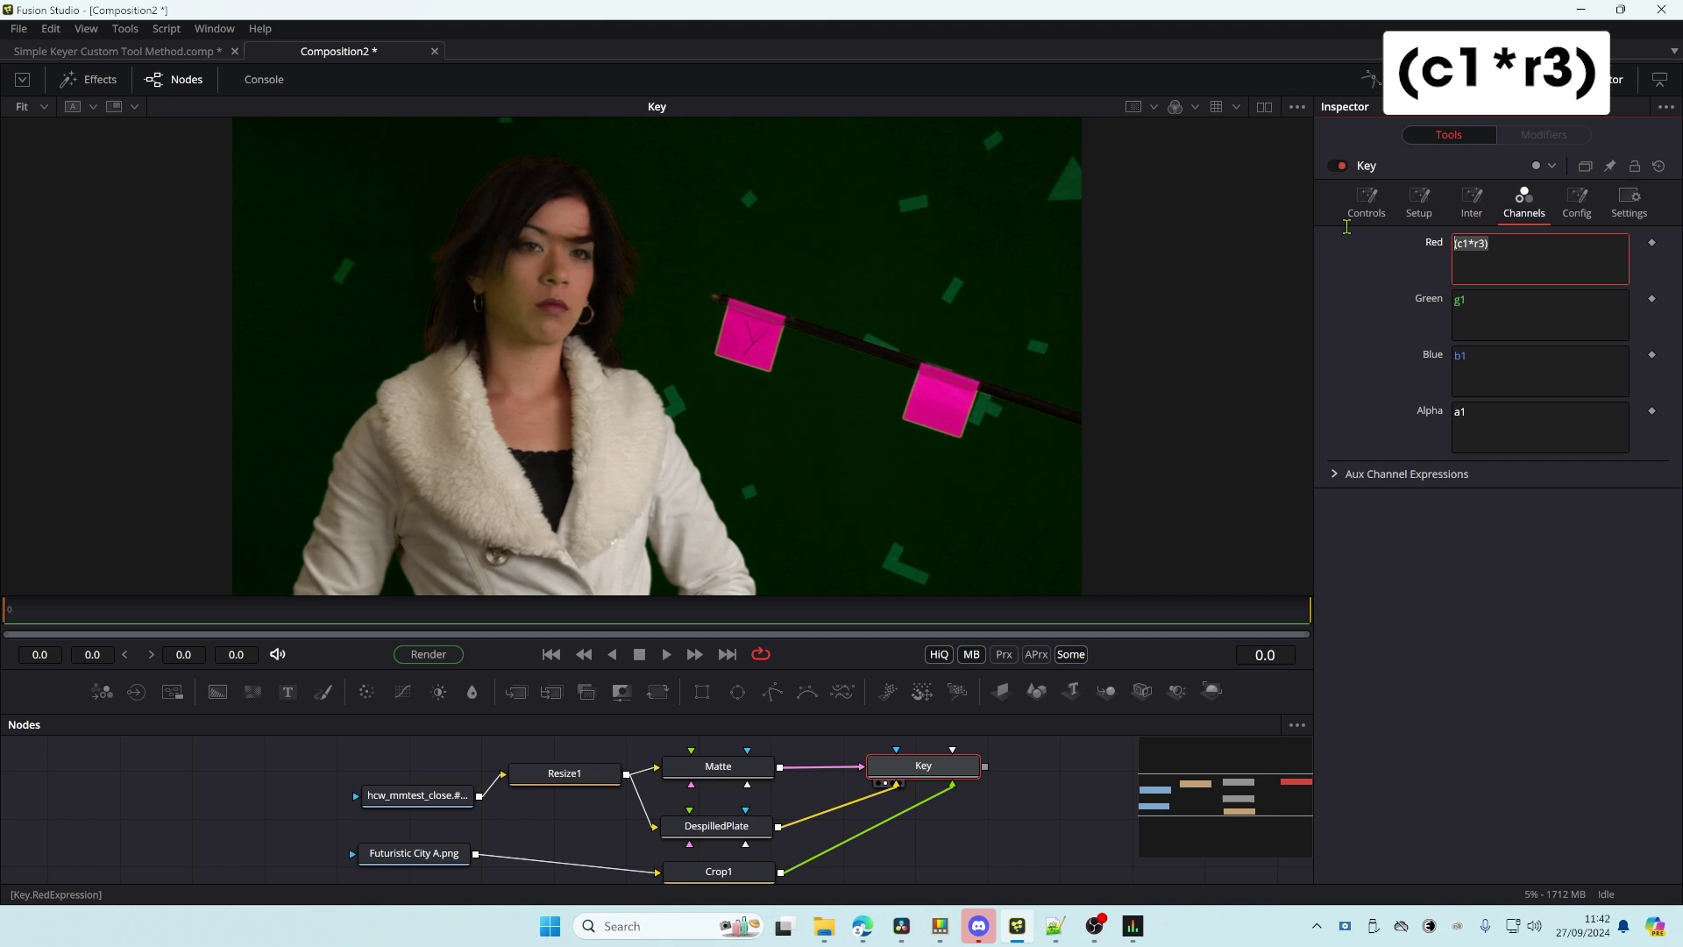
{"action": "key", "text": "Tab"}
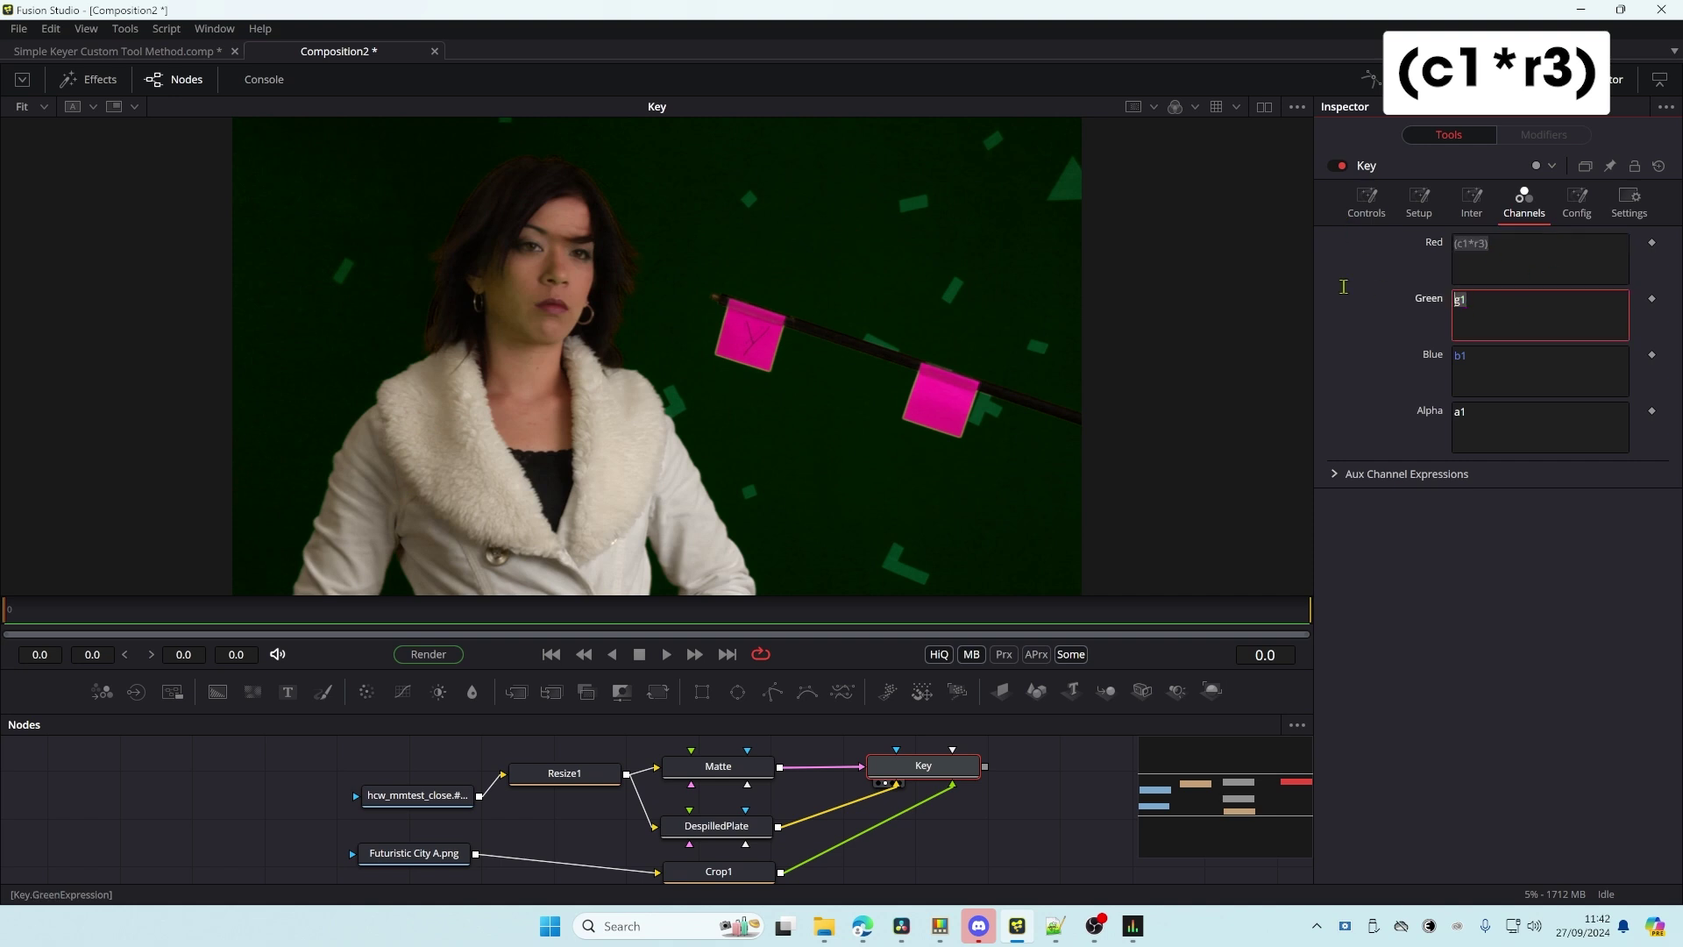
{"action": "key", "text": "ctrl+v"}
{"action": "key", "text": "Tab"}
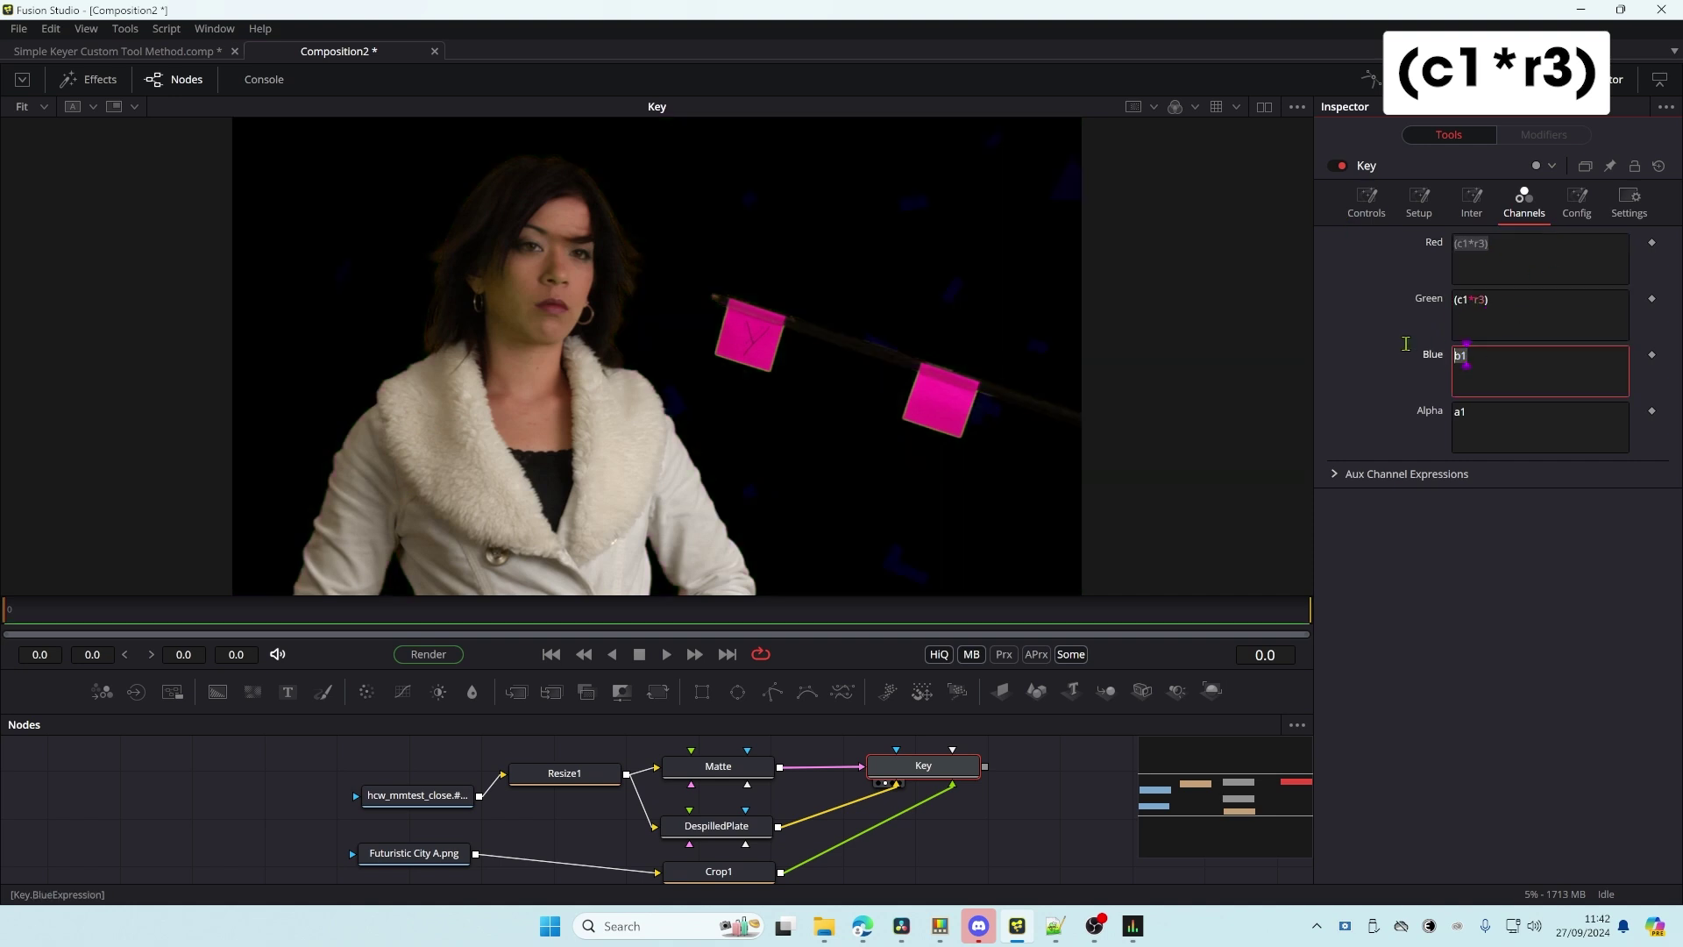
{"action": "key", "text": "ctrl+v"}
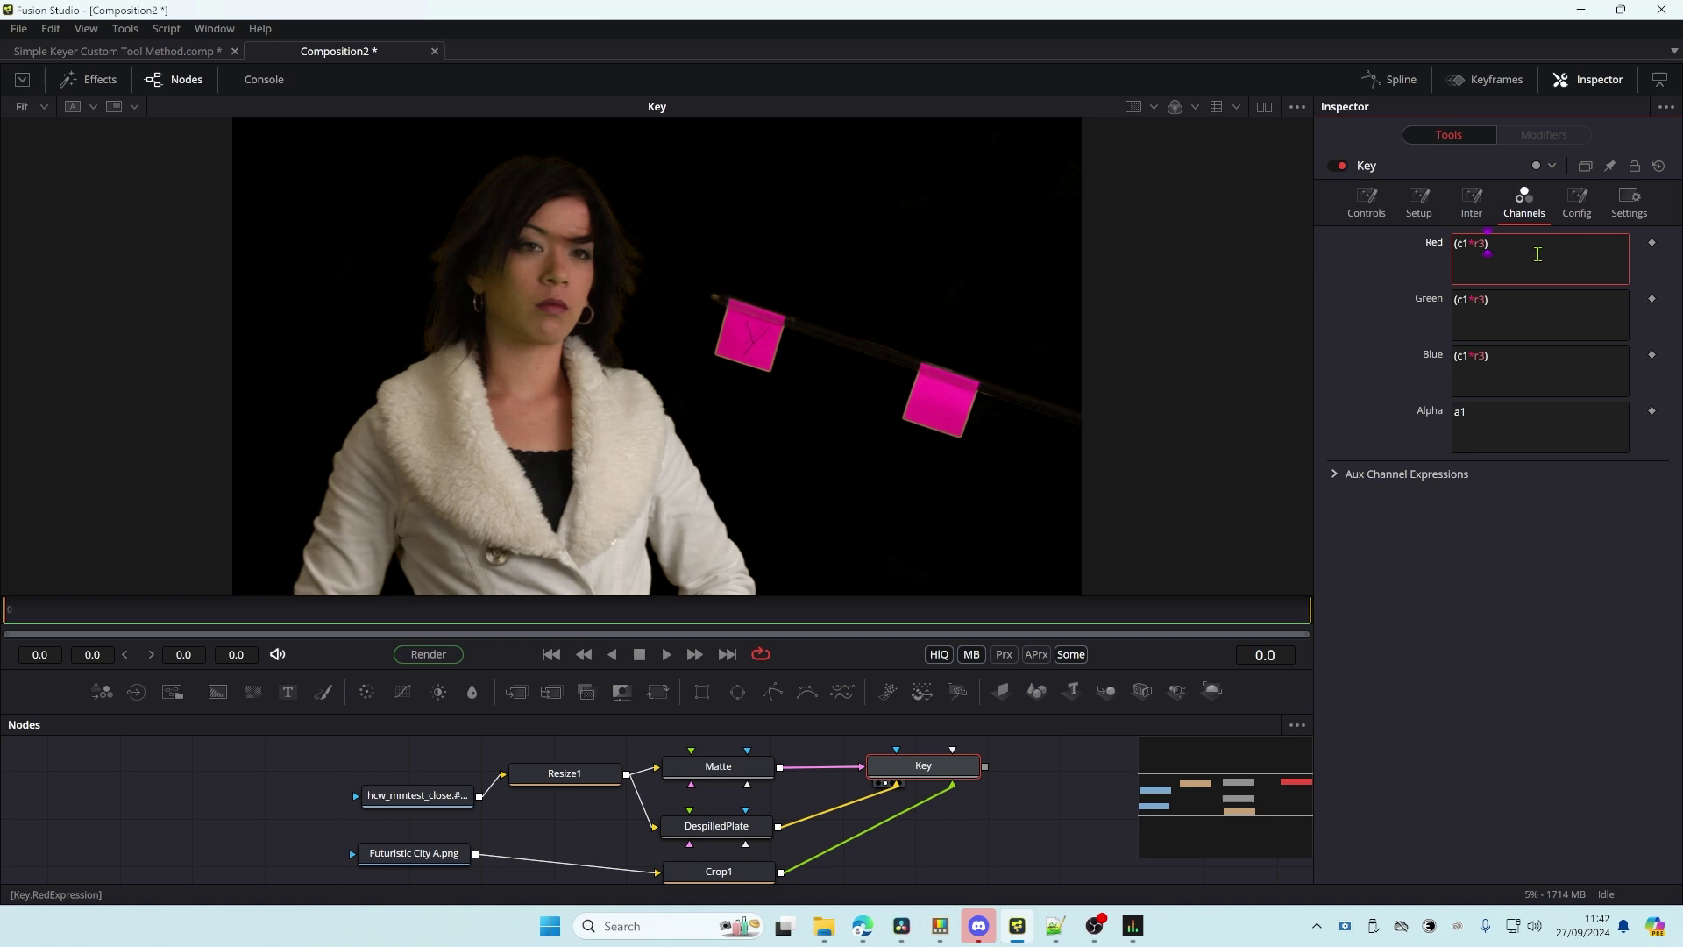
- Replace the Red expression with (c2*(1-r3)) and paste it into Green and Blue
{"action": "left_click_drag", "start_coordinate": [1533, 252], "coordinate": [1416, 231]}
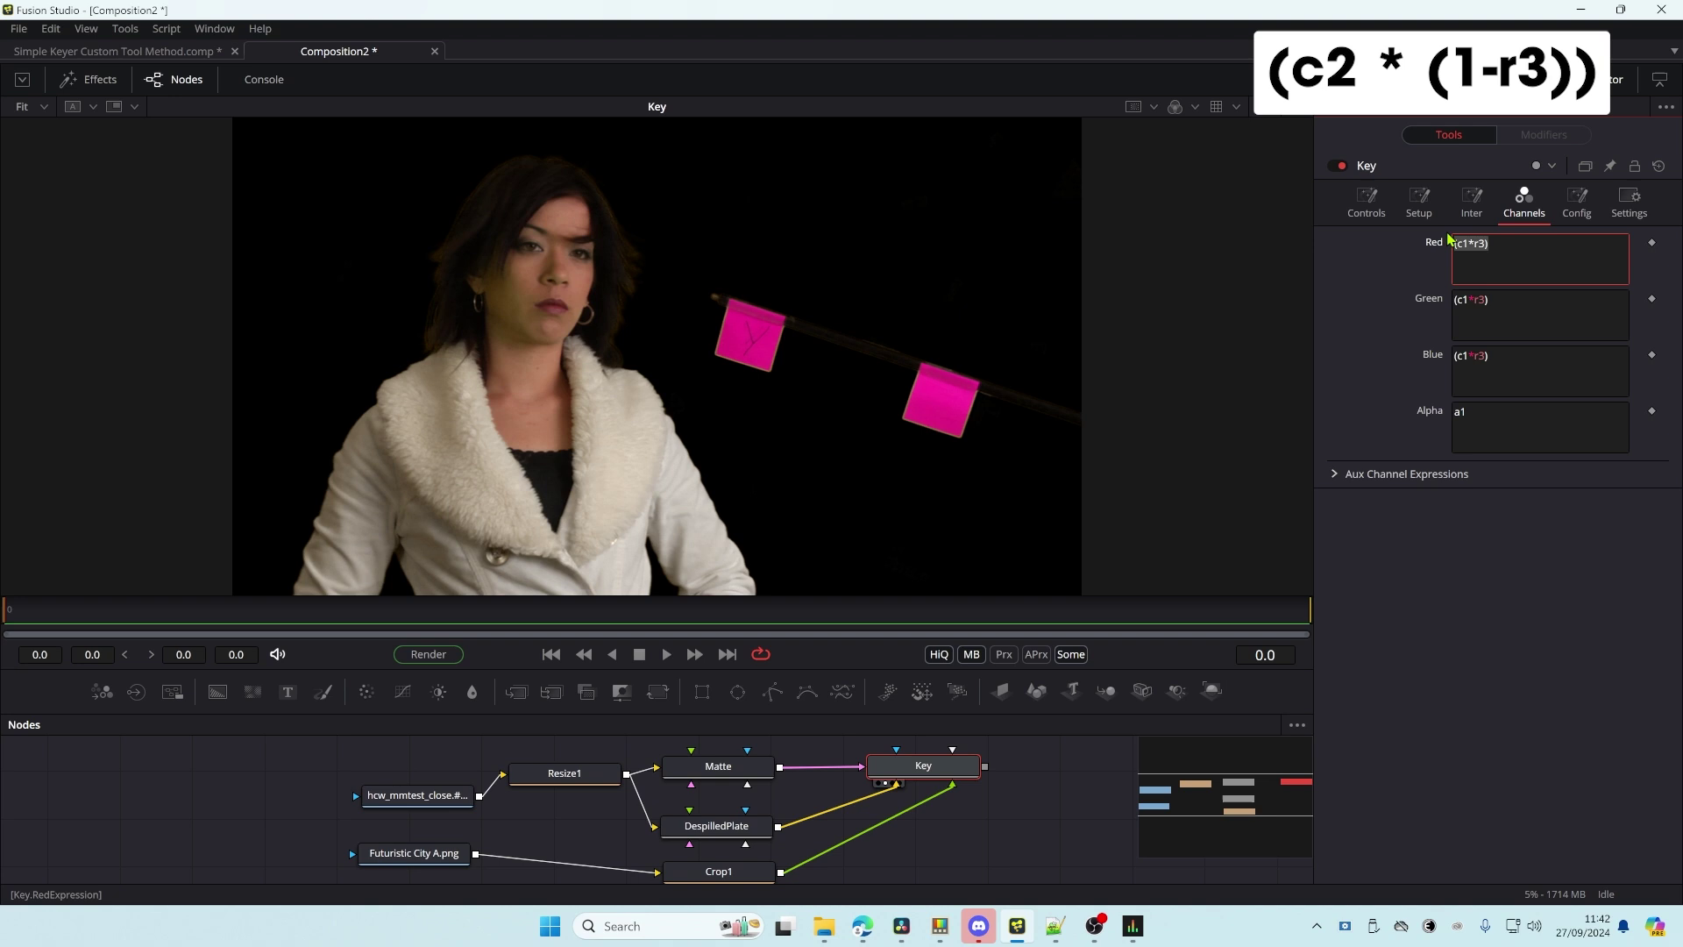
{"action": "type", "text": "(c2"}
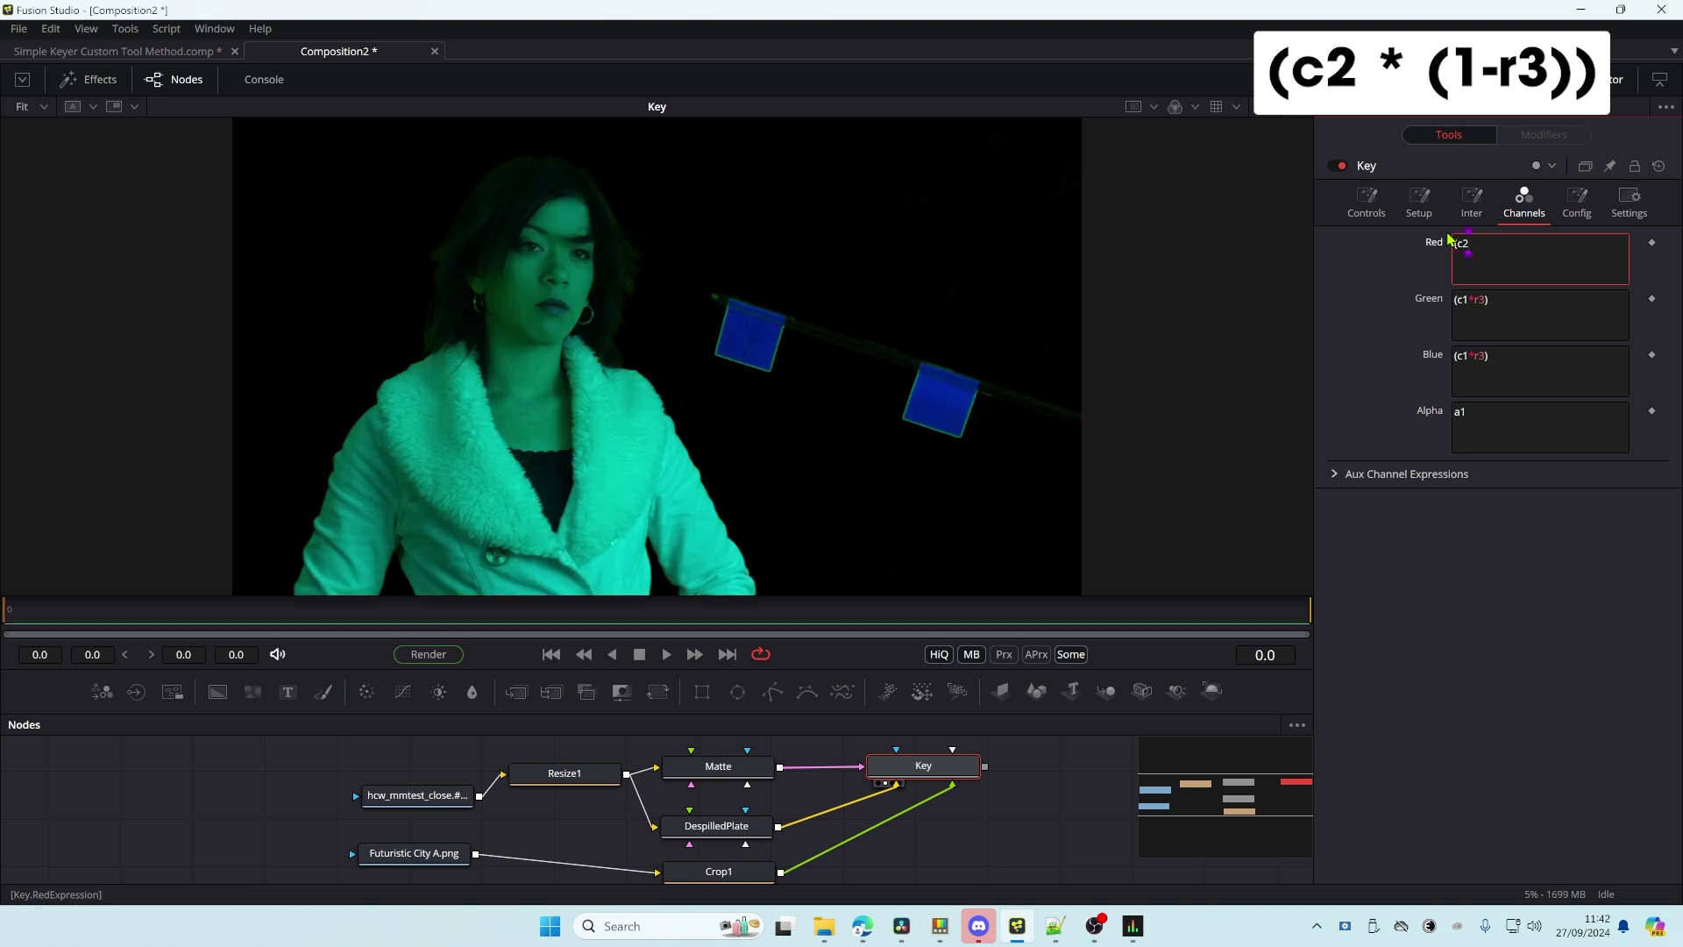
{"action": "type", "text": " * ("}
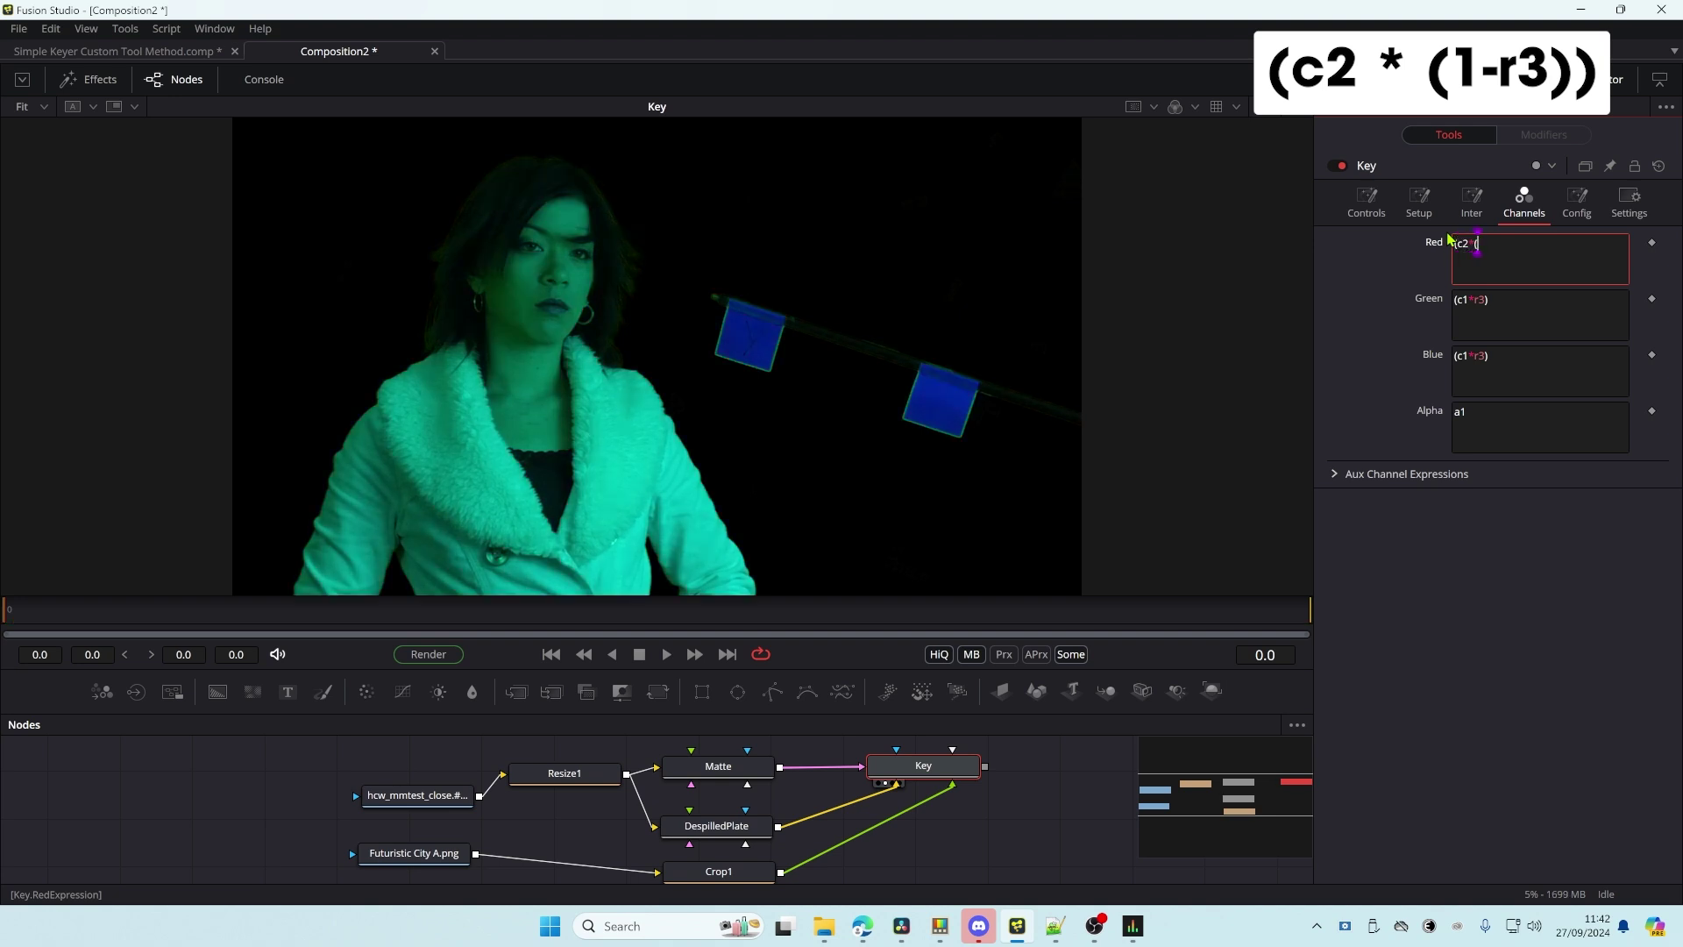
{"action": "type", "text": "1-r3))"}
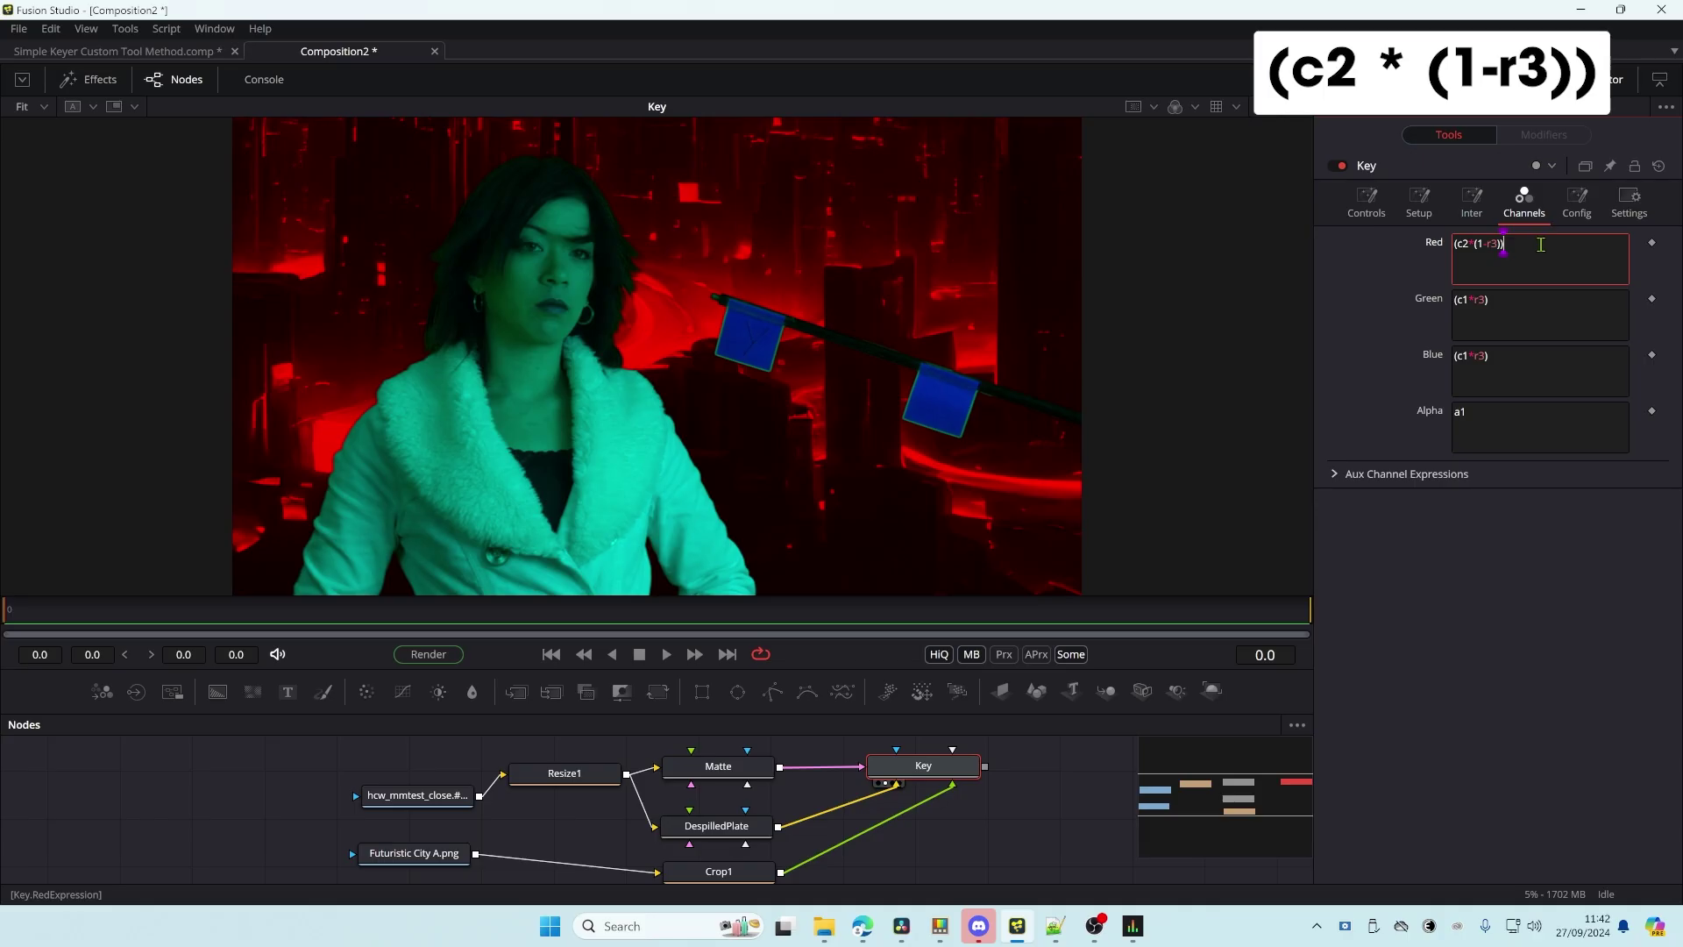
{"action": "left_click_drag", "start_coordinate": [1507, 245], "coordinate": [1337, 226]}
{"action": "key", "text": "ctrl+c"}
{"action": "key", "text": "Tab"}
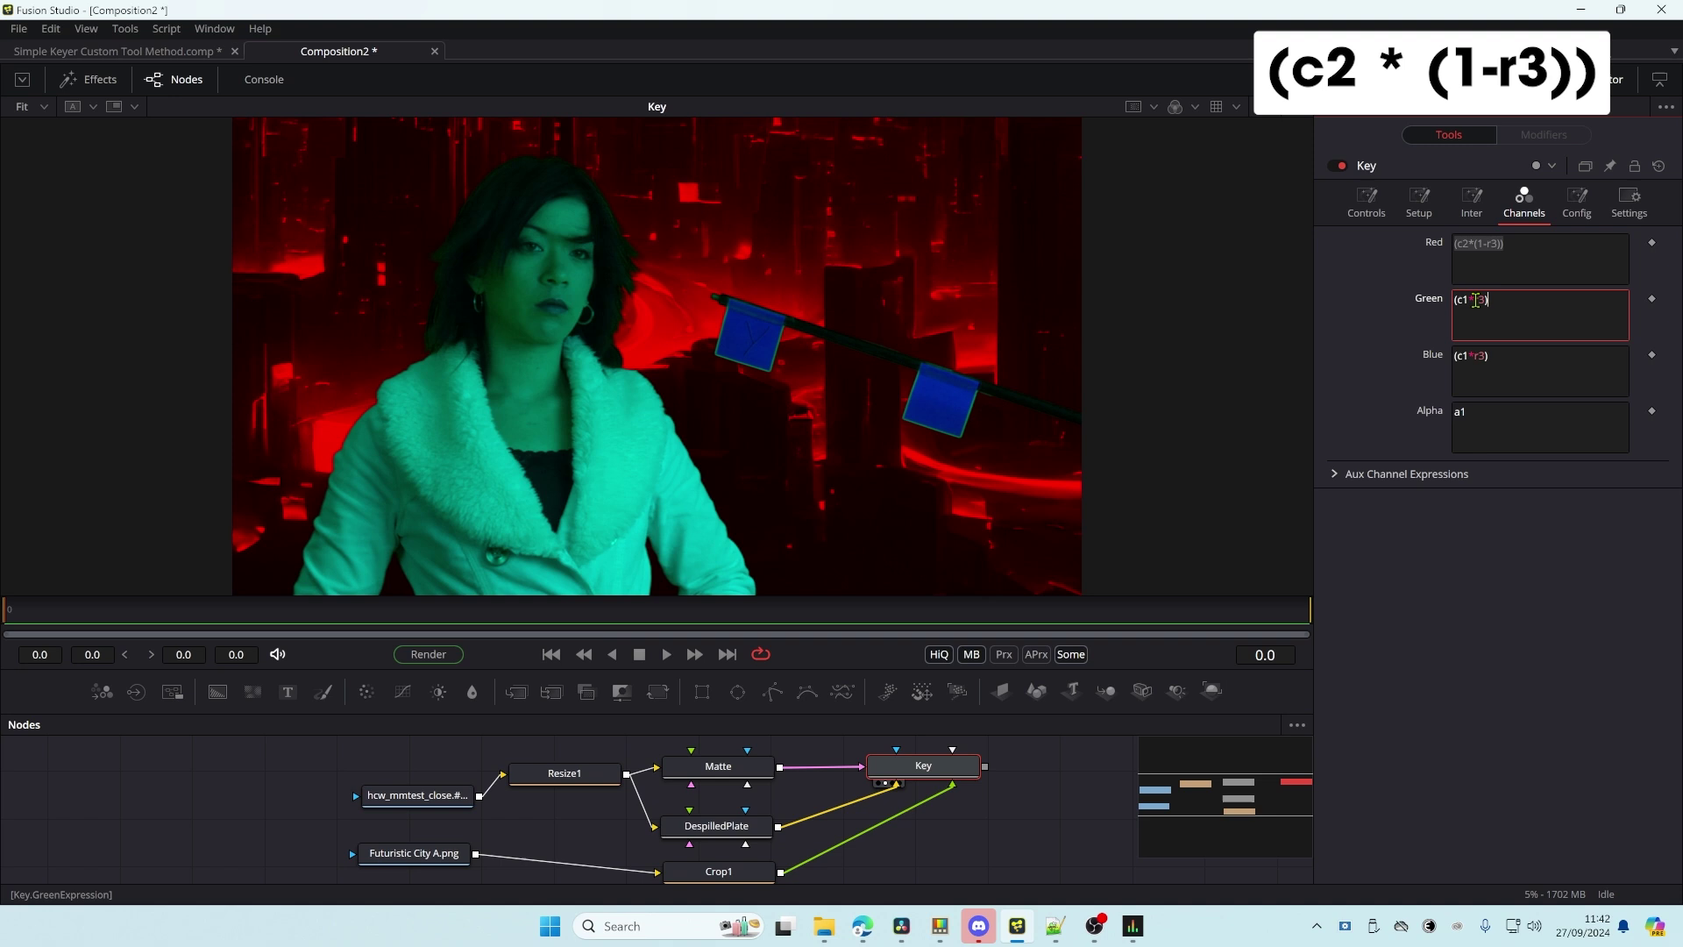
{"action": "key", "text": "ctrl+v"}
{"action": "key", "text": "Tab"}
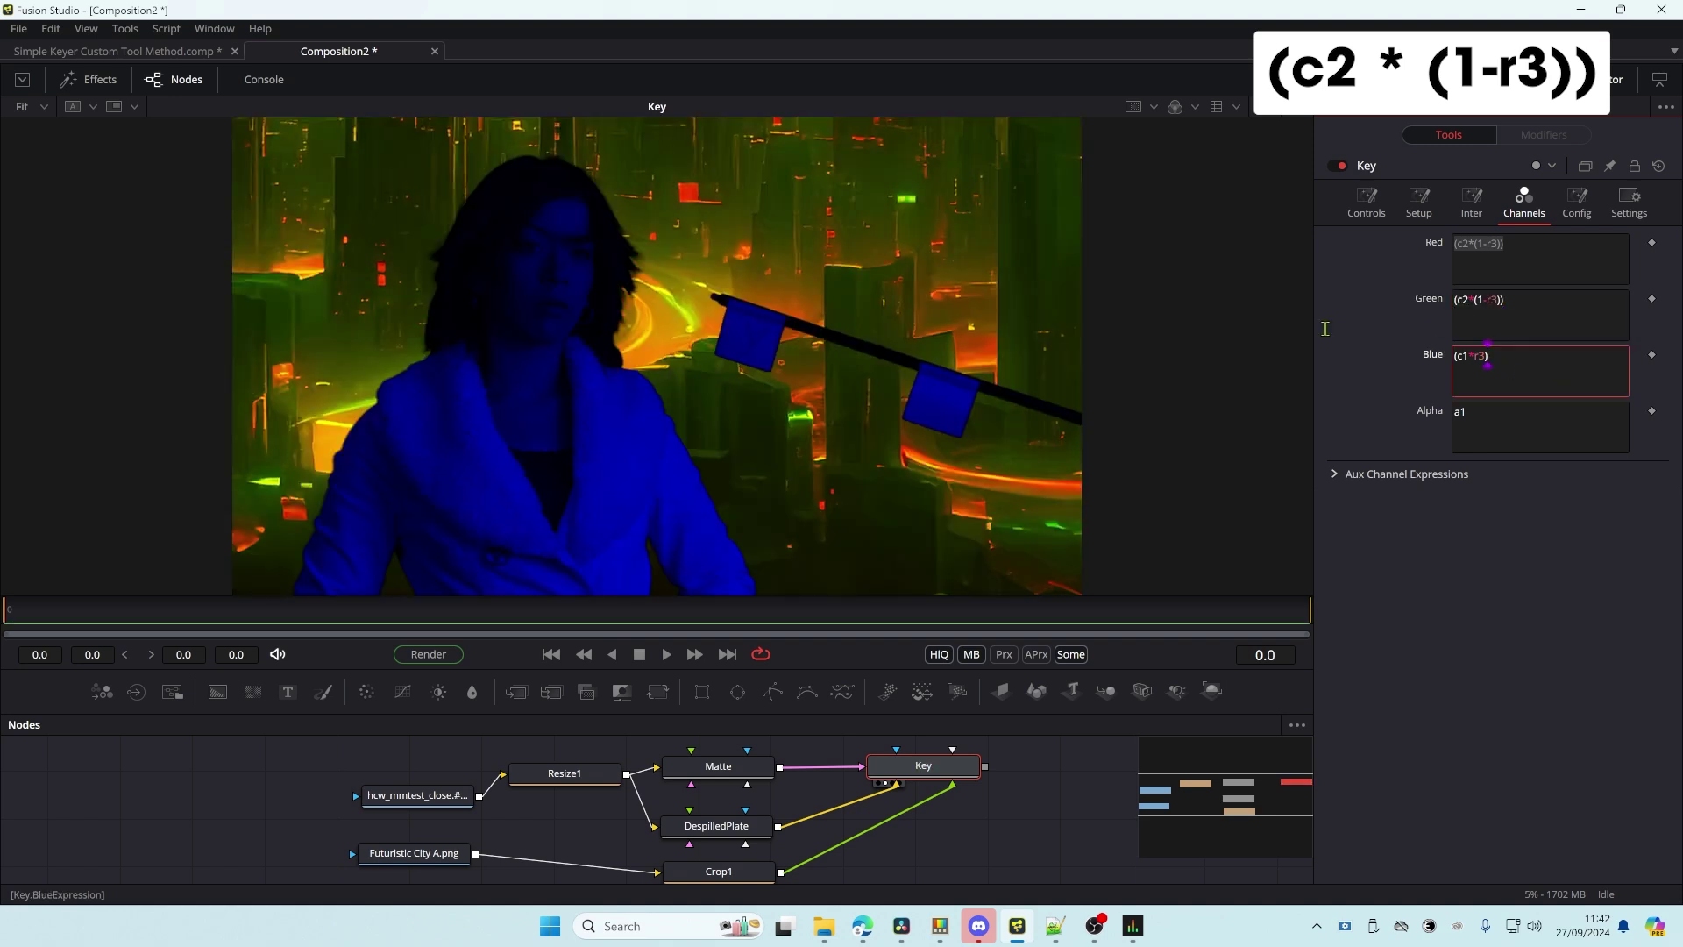
{"action": "key", "text": "ctrl+v"}
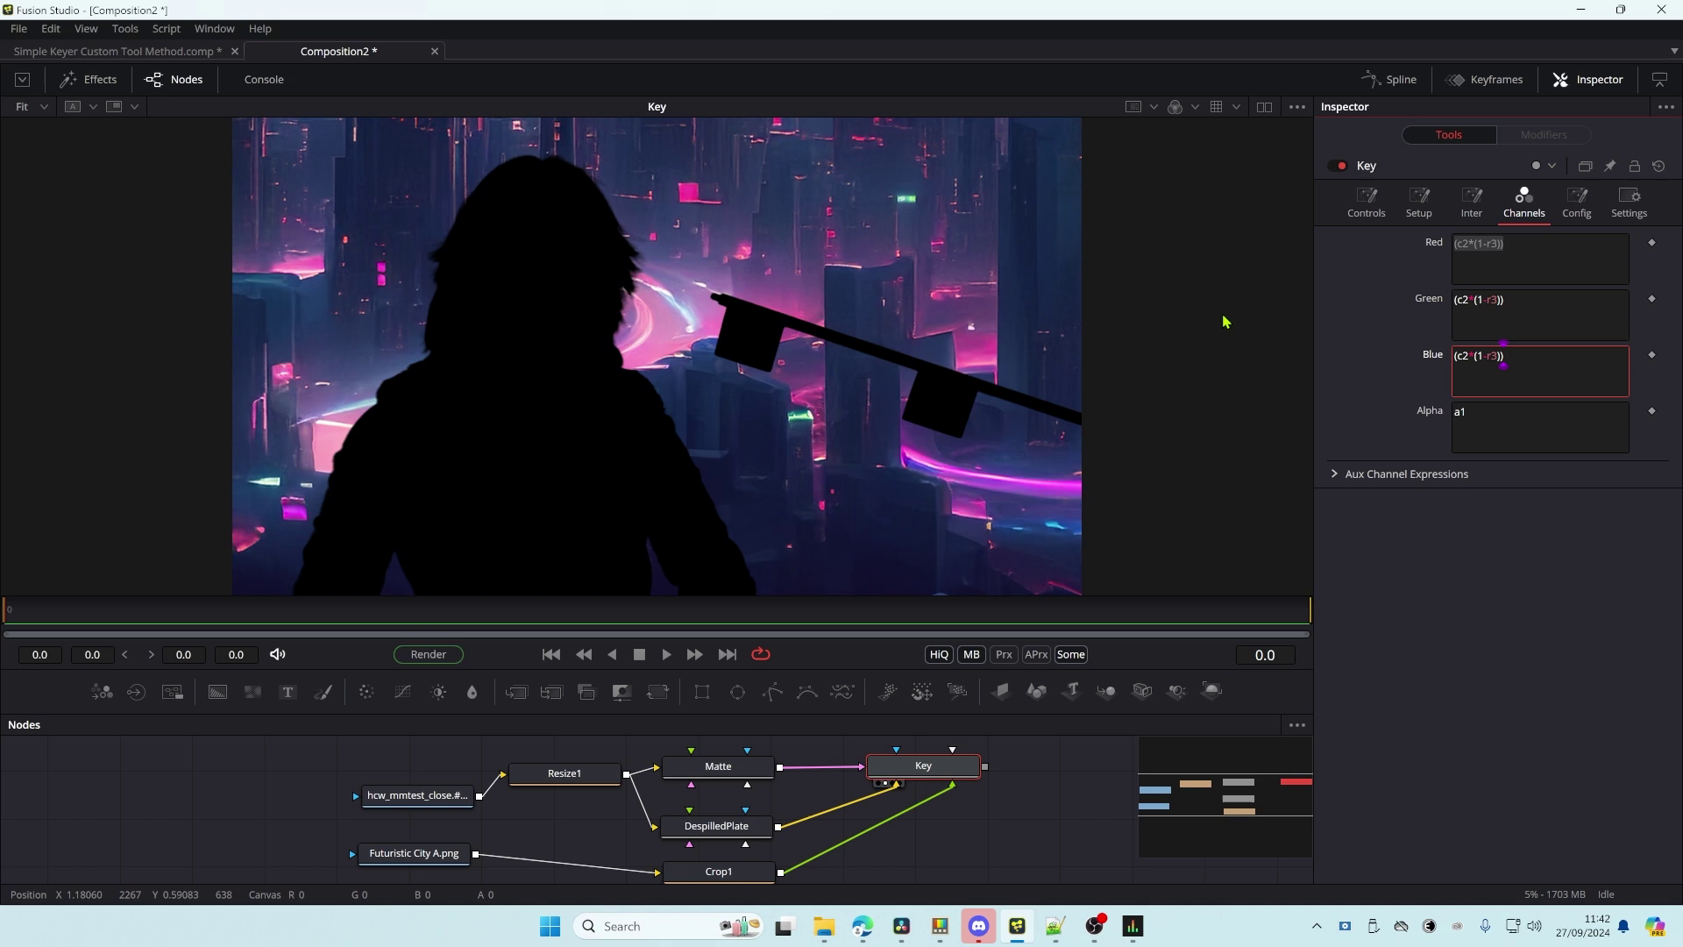
- Replace the Green and Blue expressions with the Red channel's (c1*r3)+(c2*(1-r3))
{"action": "type", "text": "(c1*r3)+(c2*(1-r3))"}
{"action": "left_click", "coordinate": [1484, 328]}
{"action": "key", "text": "ctrl+a"}
{"action": "type", "text": "(c1*r3)+(c2*(1-r3))"}
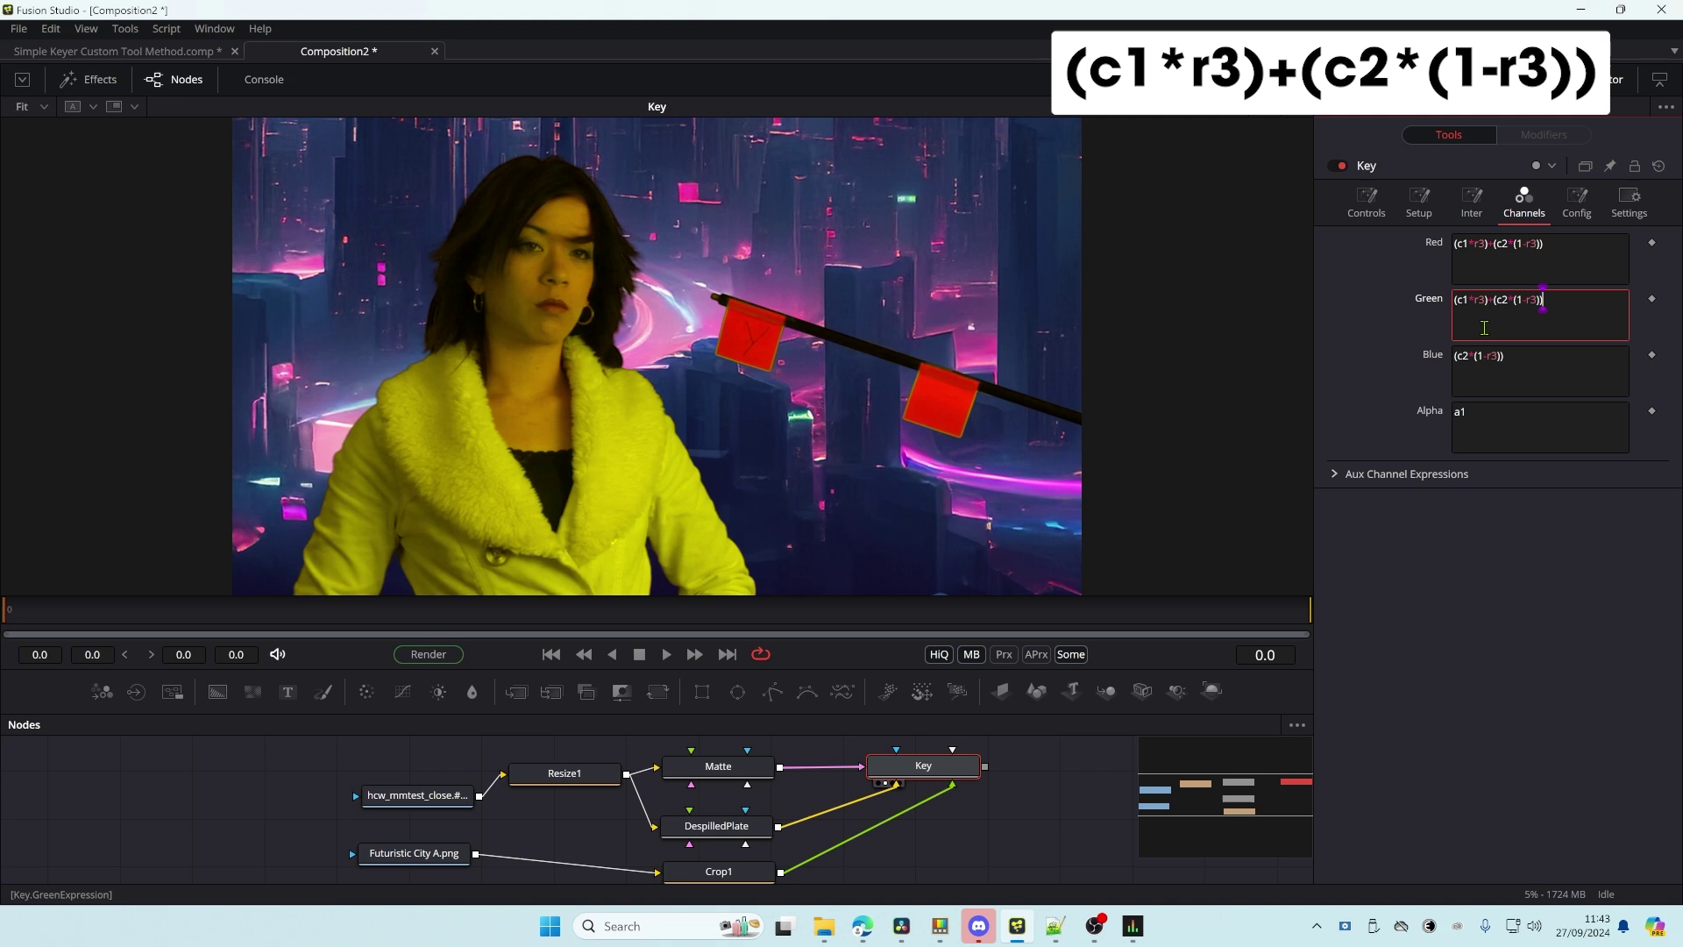
{"action": "left_click", "coordinate": [1559, 366]}
{"action": "key", "text": "ctrl+a"}
{"action": "type", "text": "(c1*r3)+(c2*(1-r3))"}
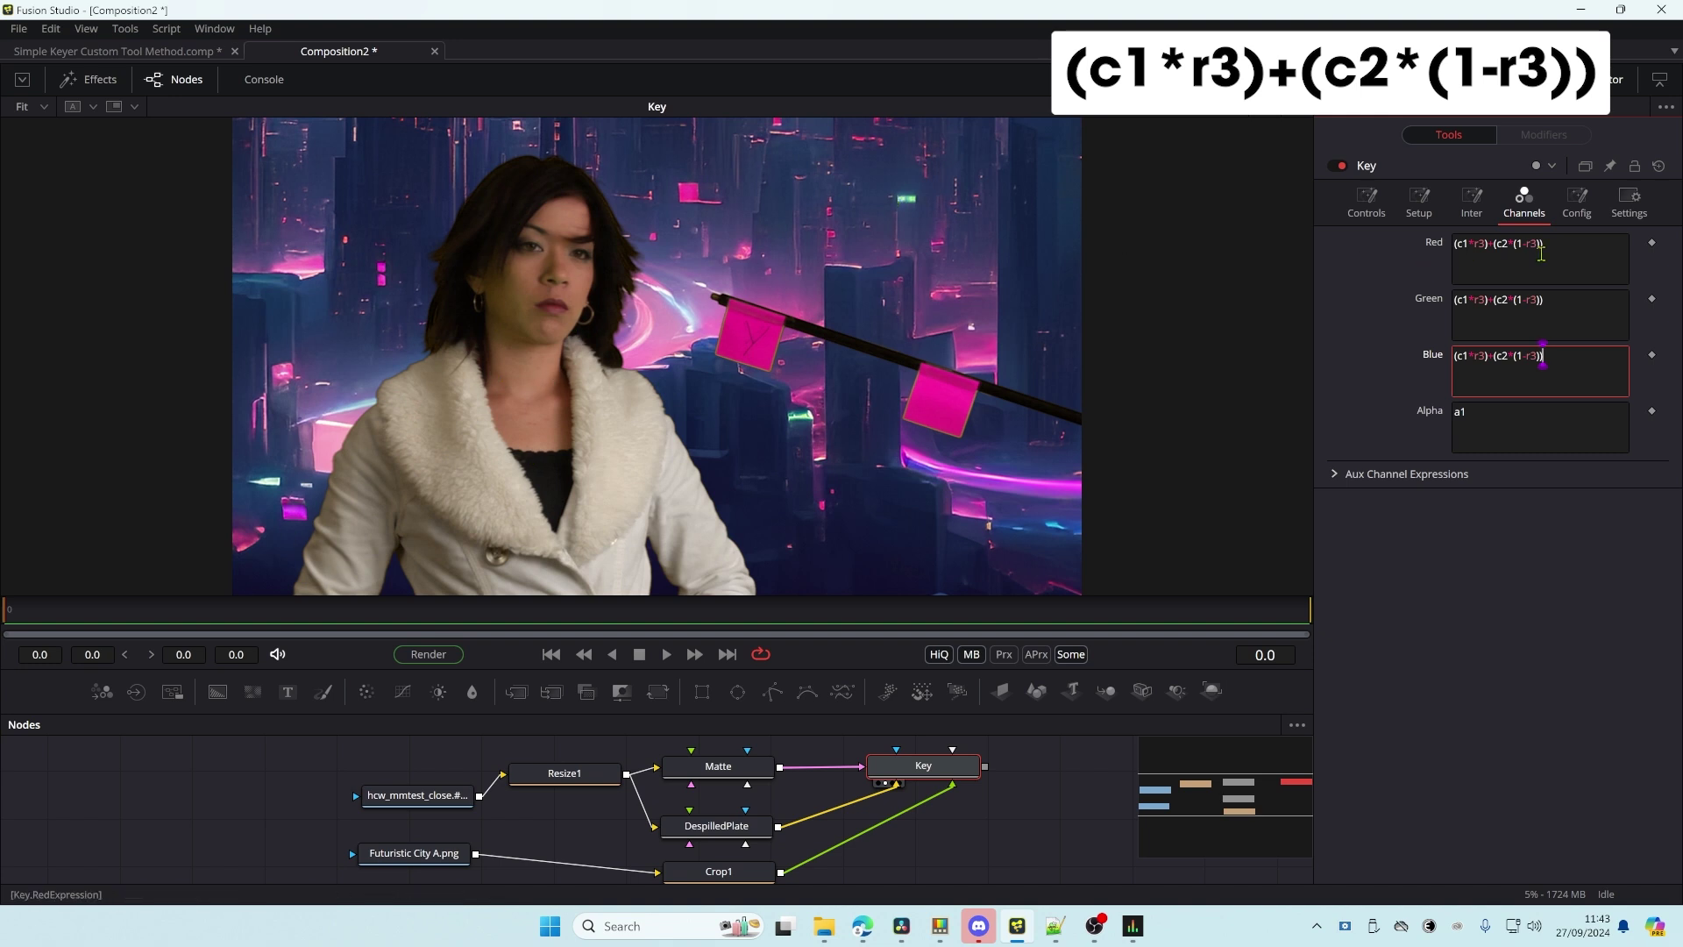
- Review the Red expression, then inspect the Matte and DespilledPlate tool controls
{"action": "left_click", "coordinate": [1578, 246]}
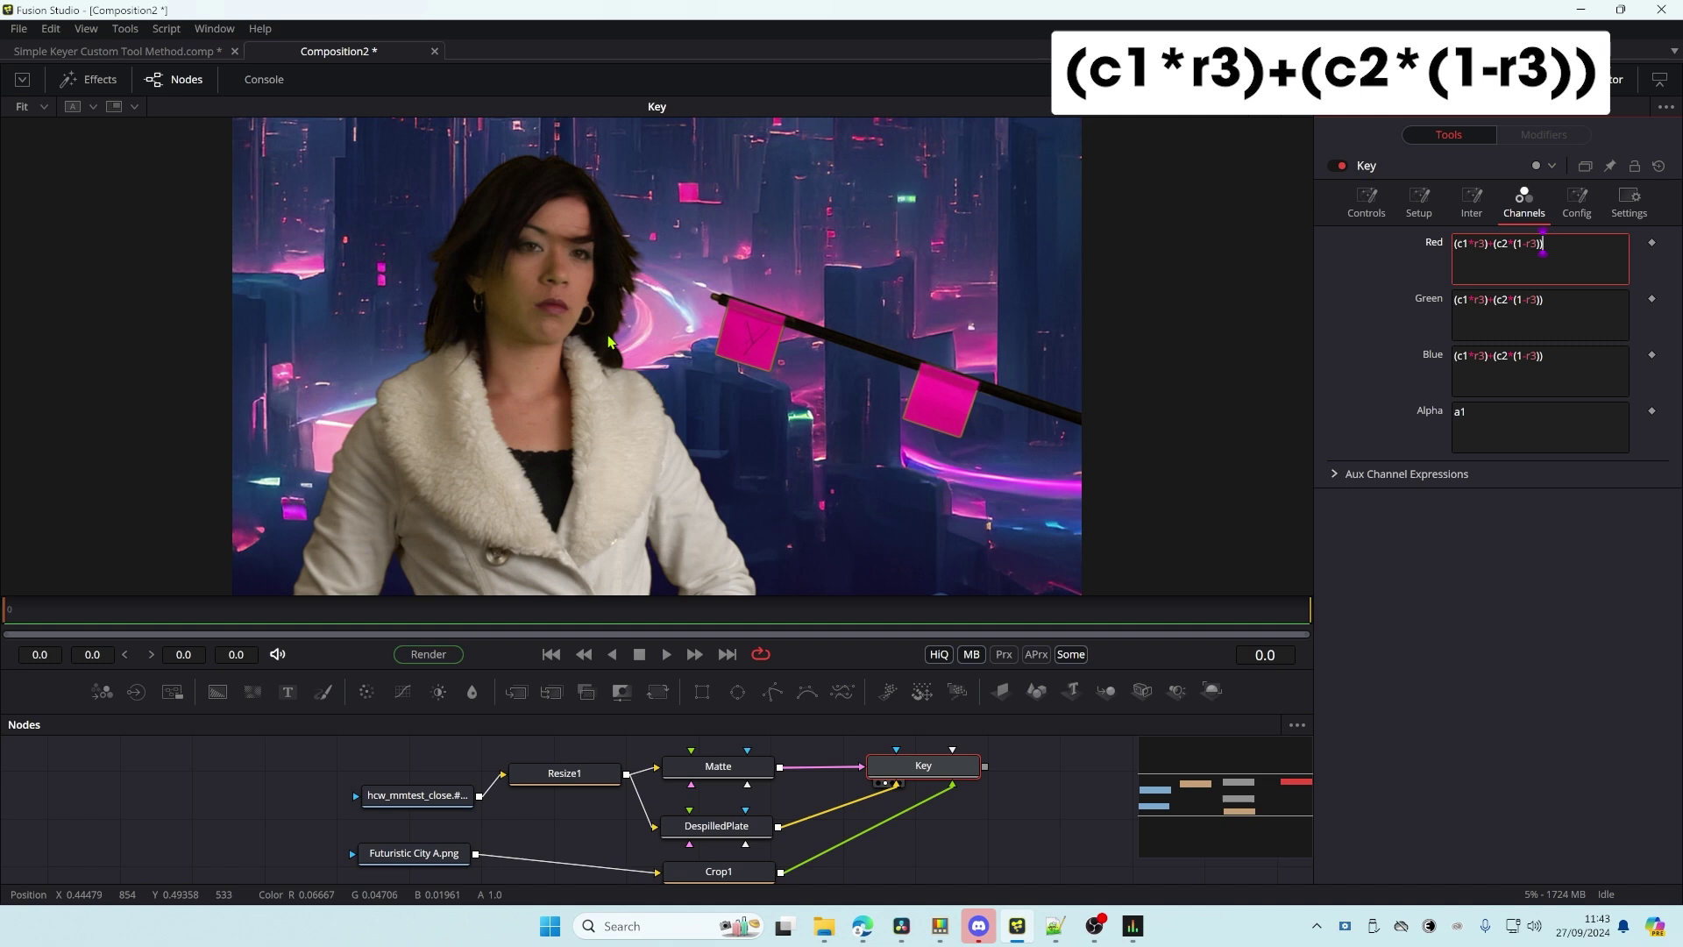
{"action": "left_click_drag", "start_coordinate": [734, 769], "coordinate": [739, 773]}
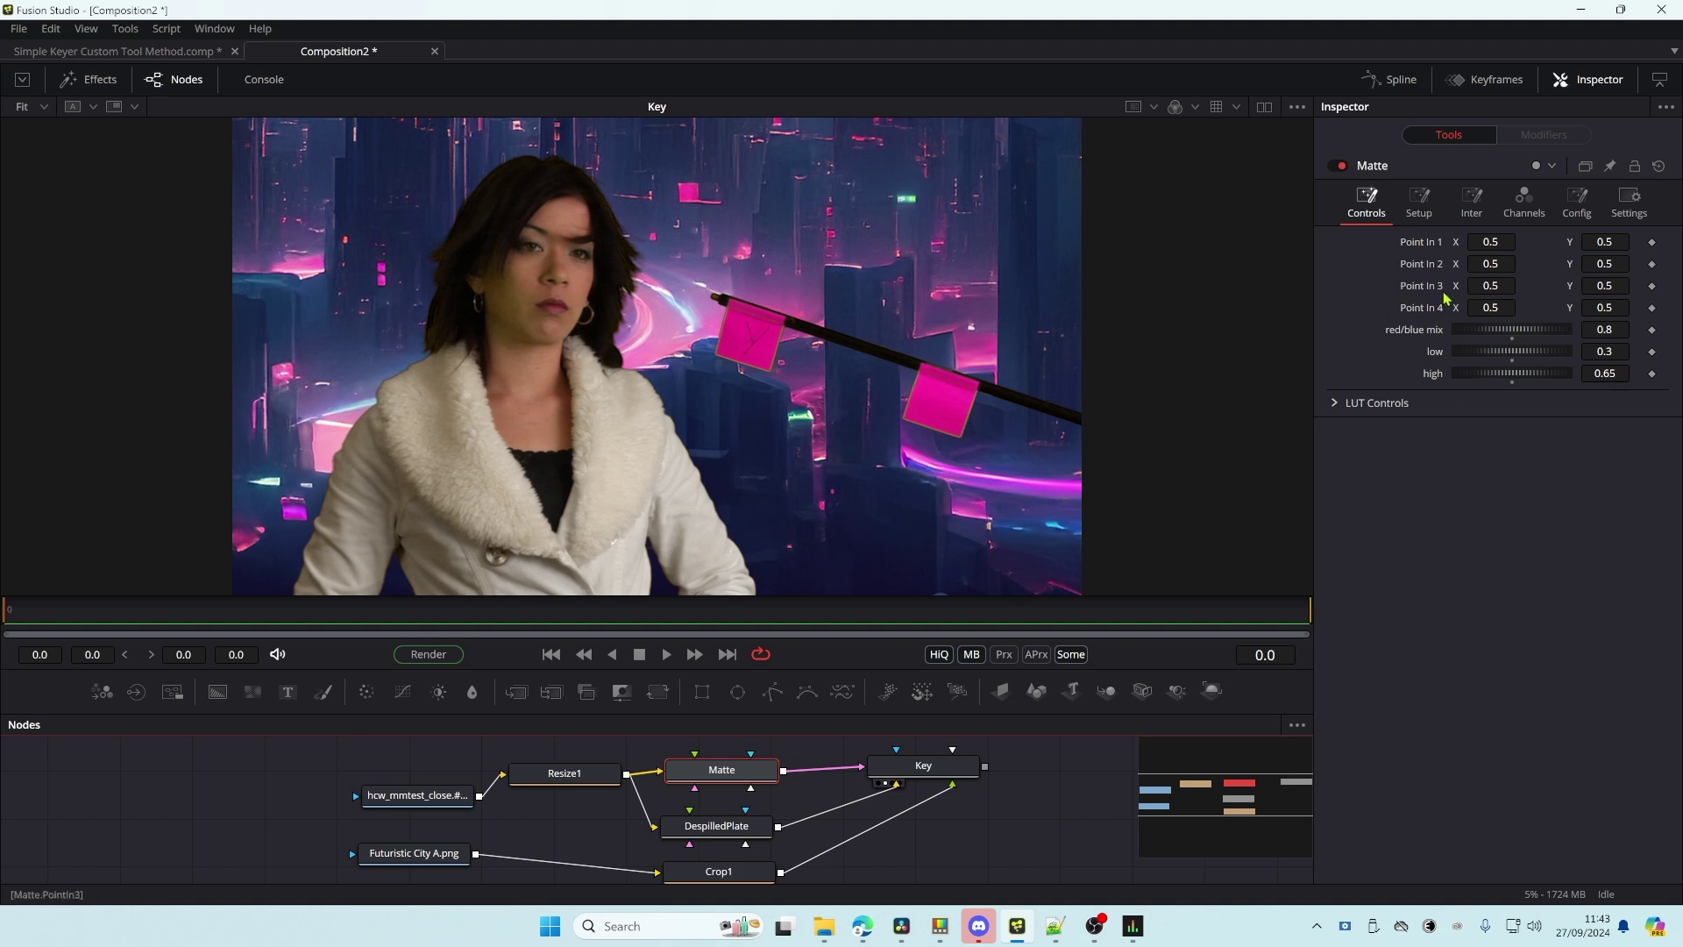
{"action": "left_click", "coordinate": [729, 828]}
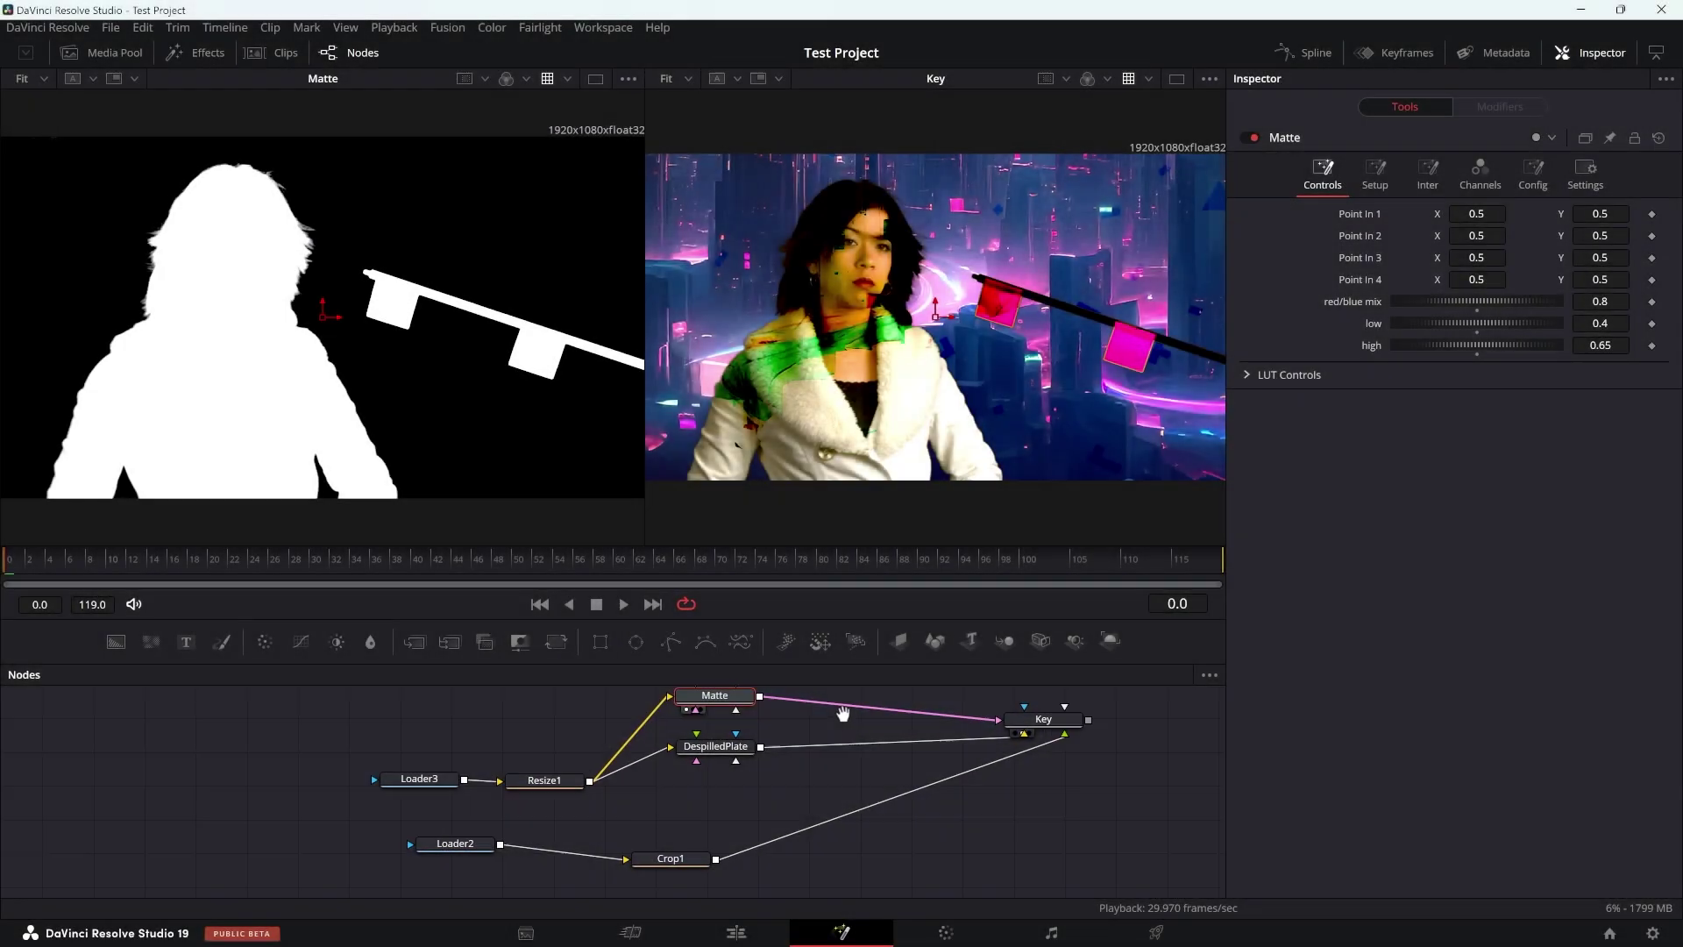
- Move the Key node left and show the Matte tool's intermediate expressions
{"action": "left_click_drag", "start_coordinate": [842, 707], "coordinate": [782, 729]}
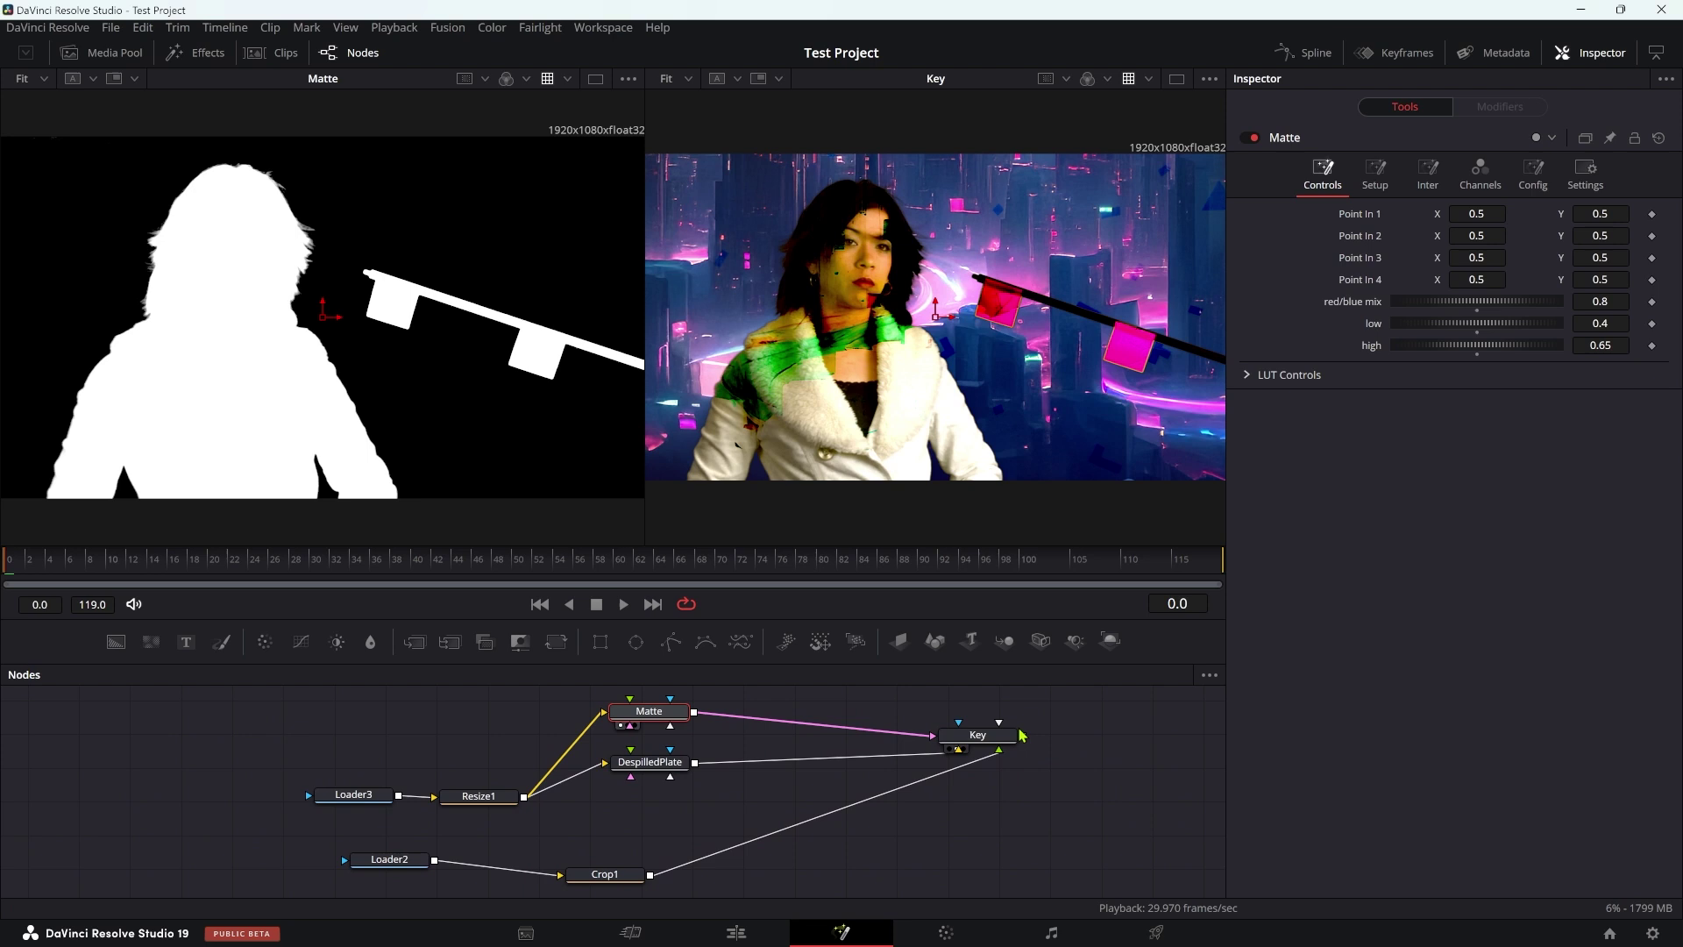
{"action": "left_click_drag", "start_coordinate": [999, 738], "coordinate": [904, 707]}
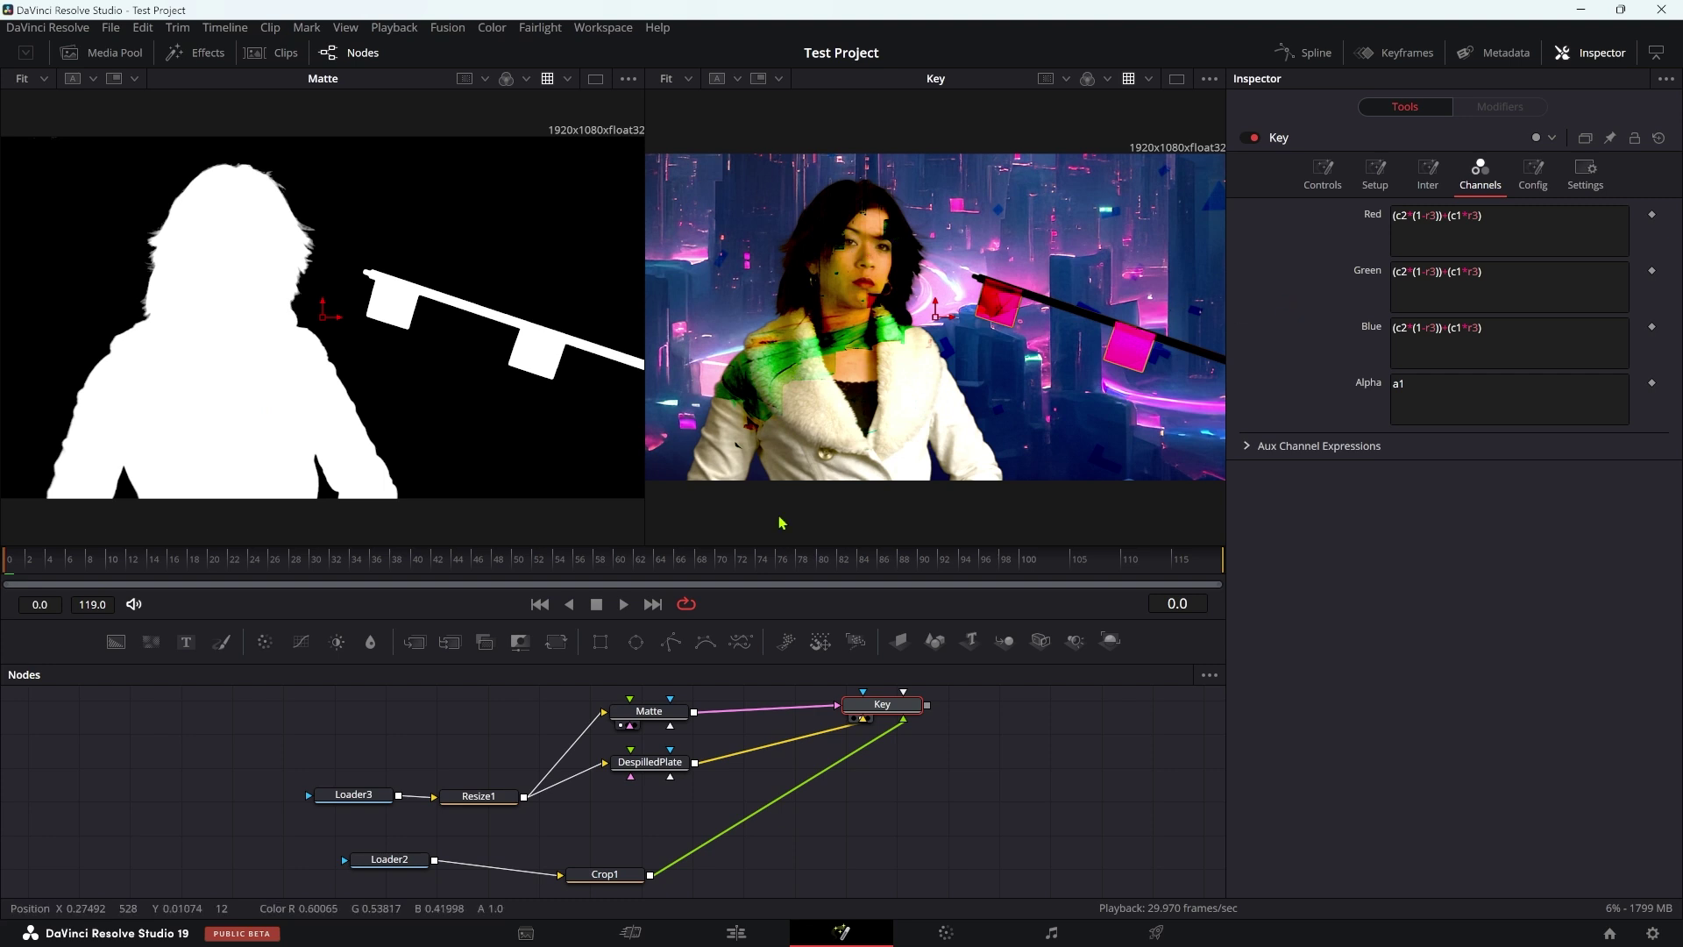
{"action": "left_click", "coordinate": [648, 710]}
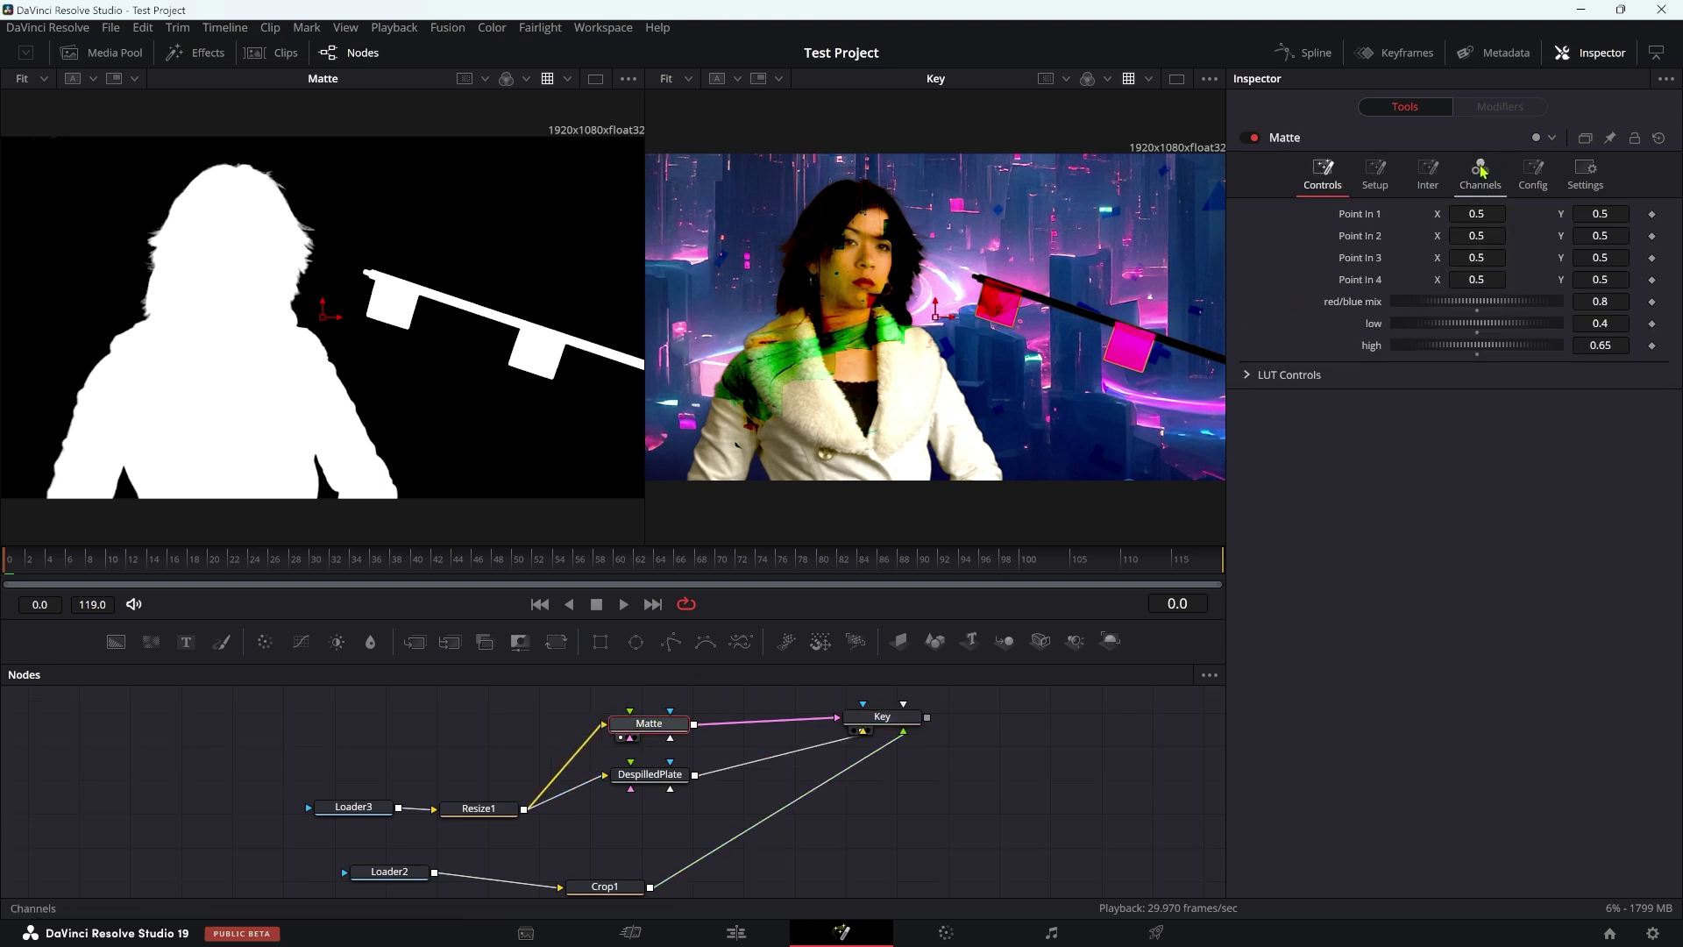
{"action": "left_click", "coordinate": [1428, 172]}
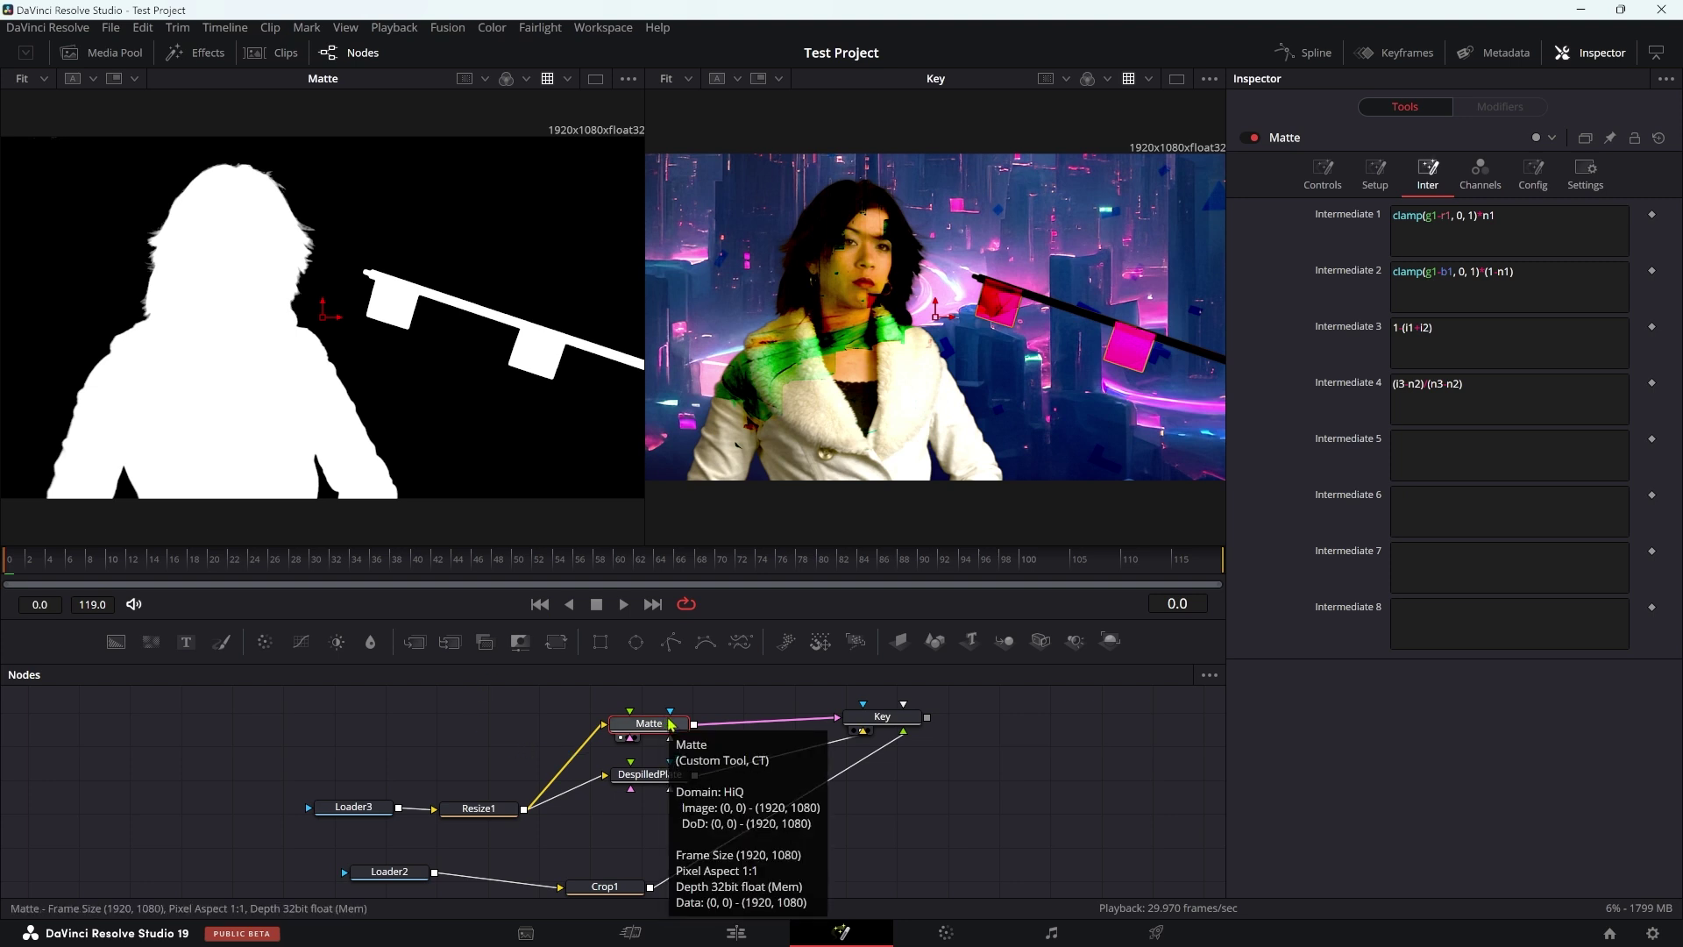
- Add a Brightness/Contrast tool after Matte with Clip Black and Clip White, viewed in viewer 1
{"action": "key", "text": "shift+space"}
{"action": "type", "text": "bc"}
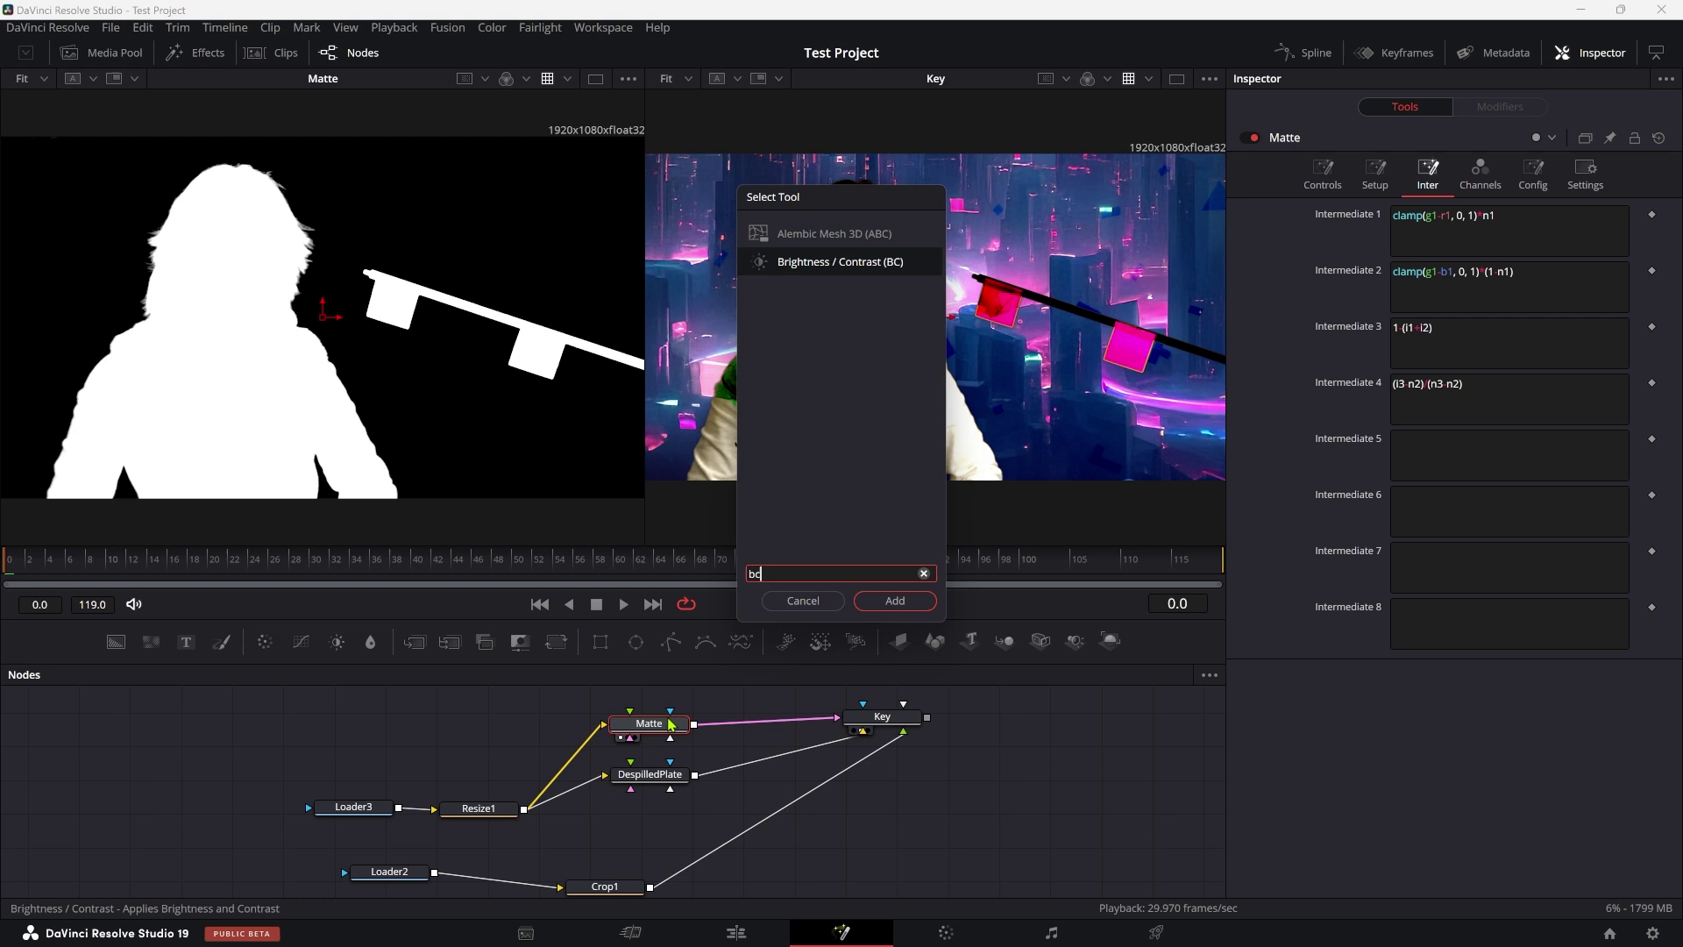
{"action": "key", "text": "Return"}
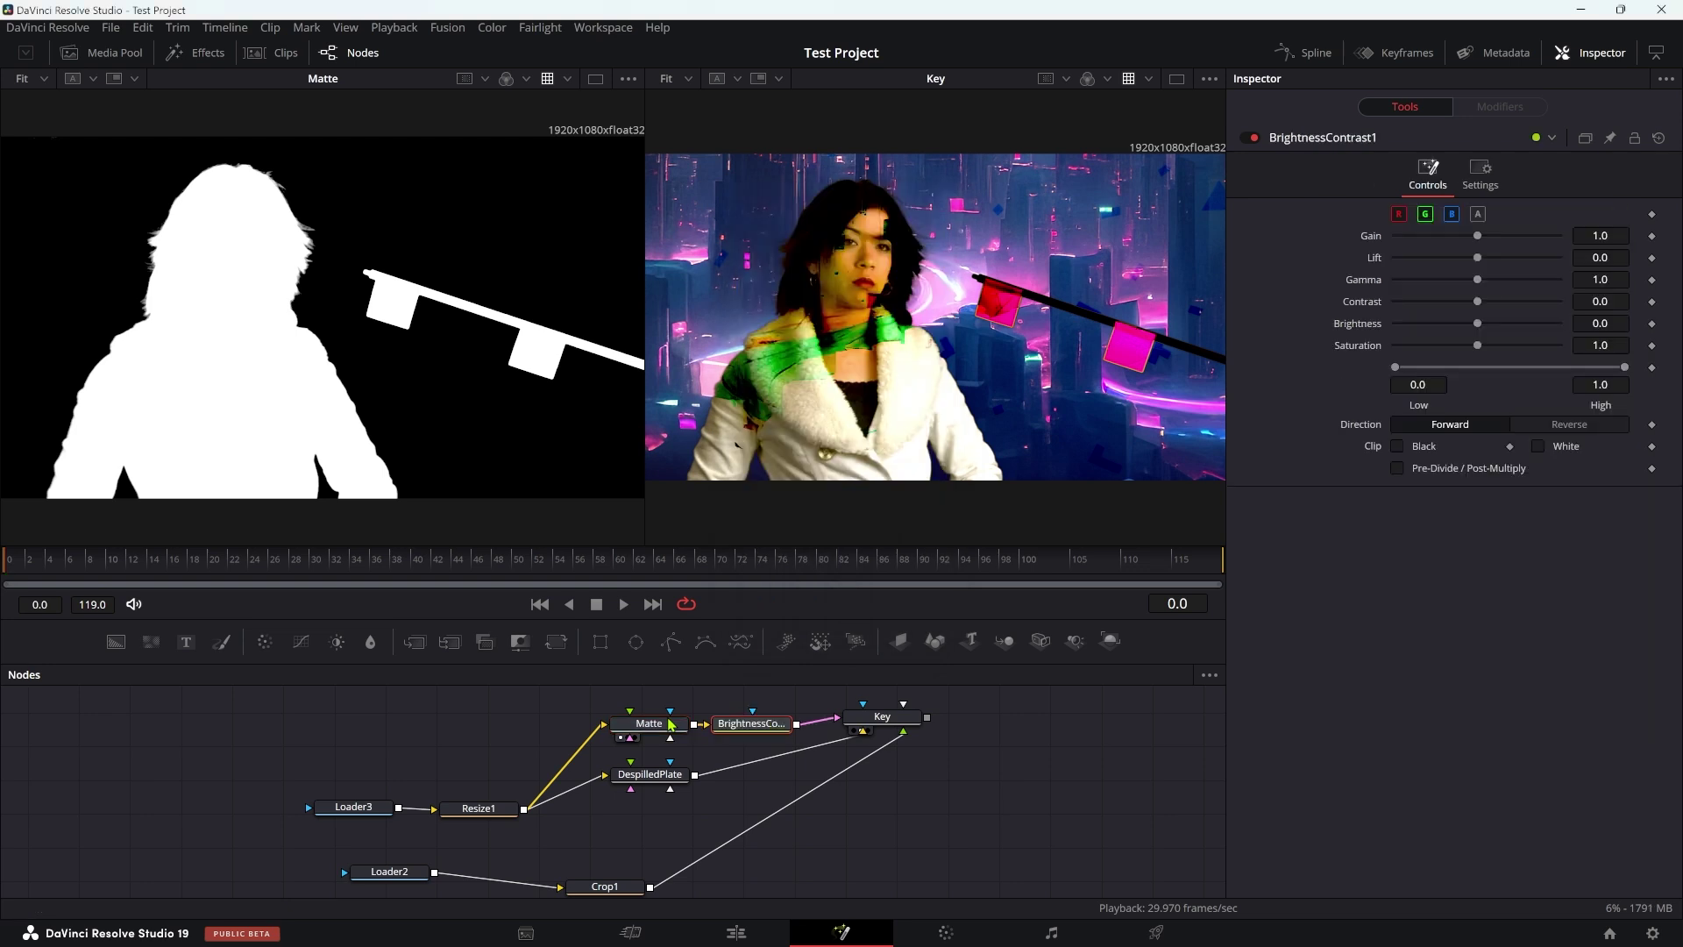
{"action": "left_click", "coordinate": [1397, 446]}
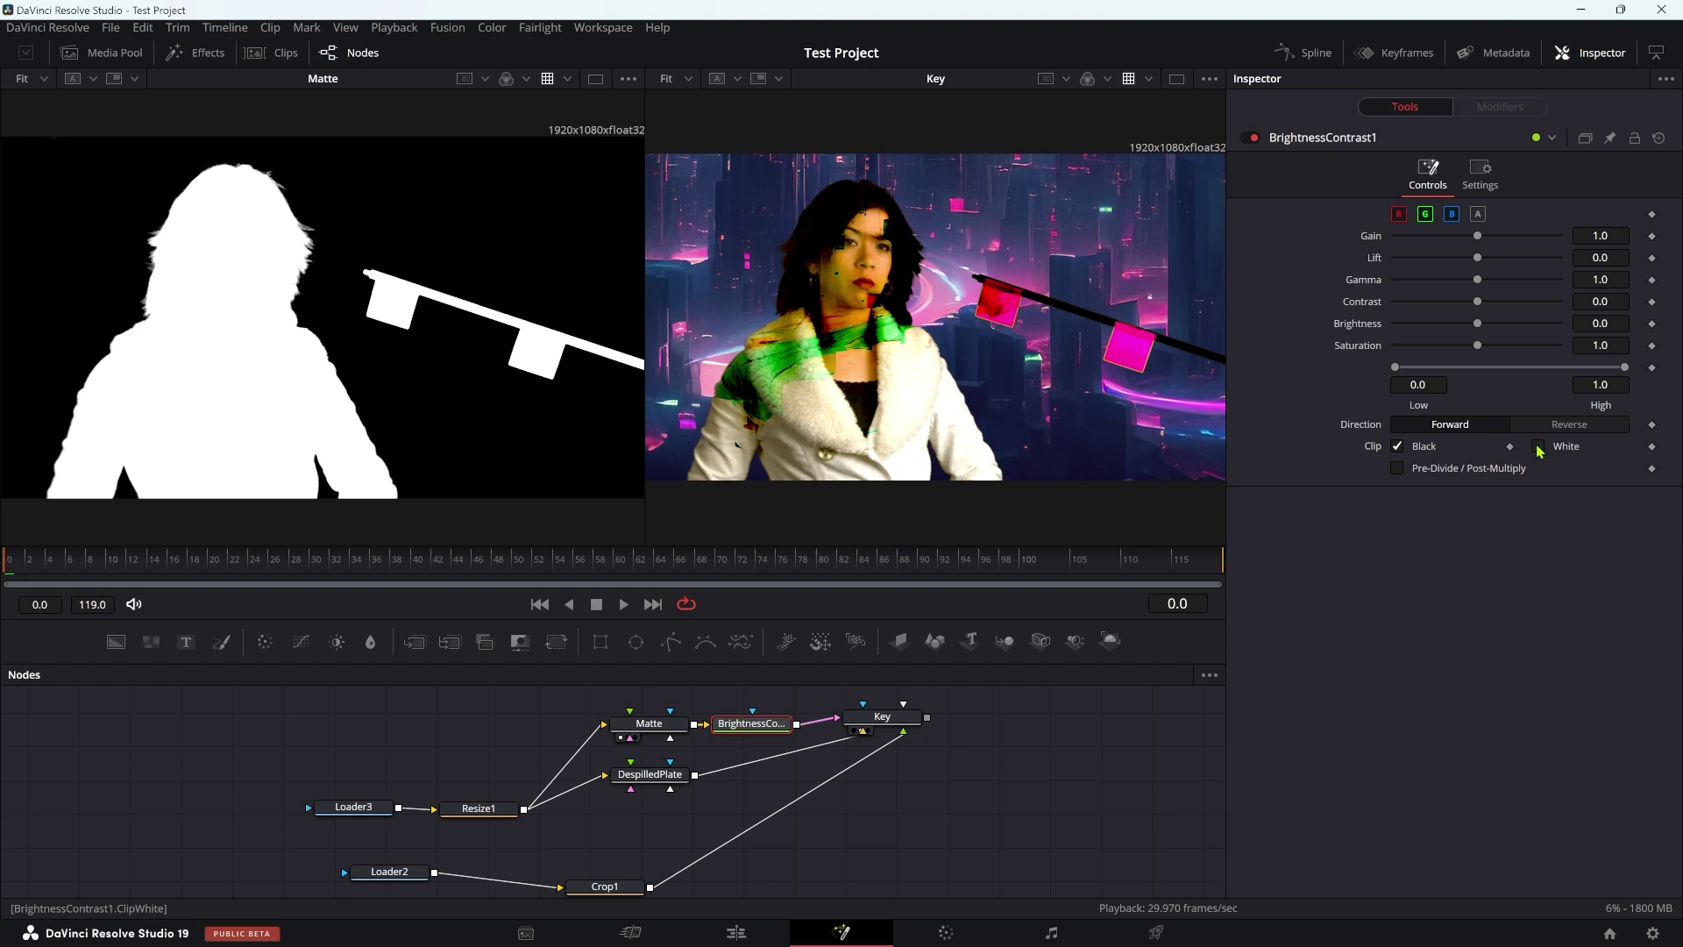
{"action": "left_click", "coordinate": [1539, 447]}
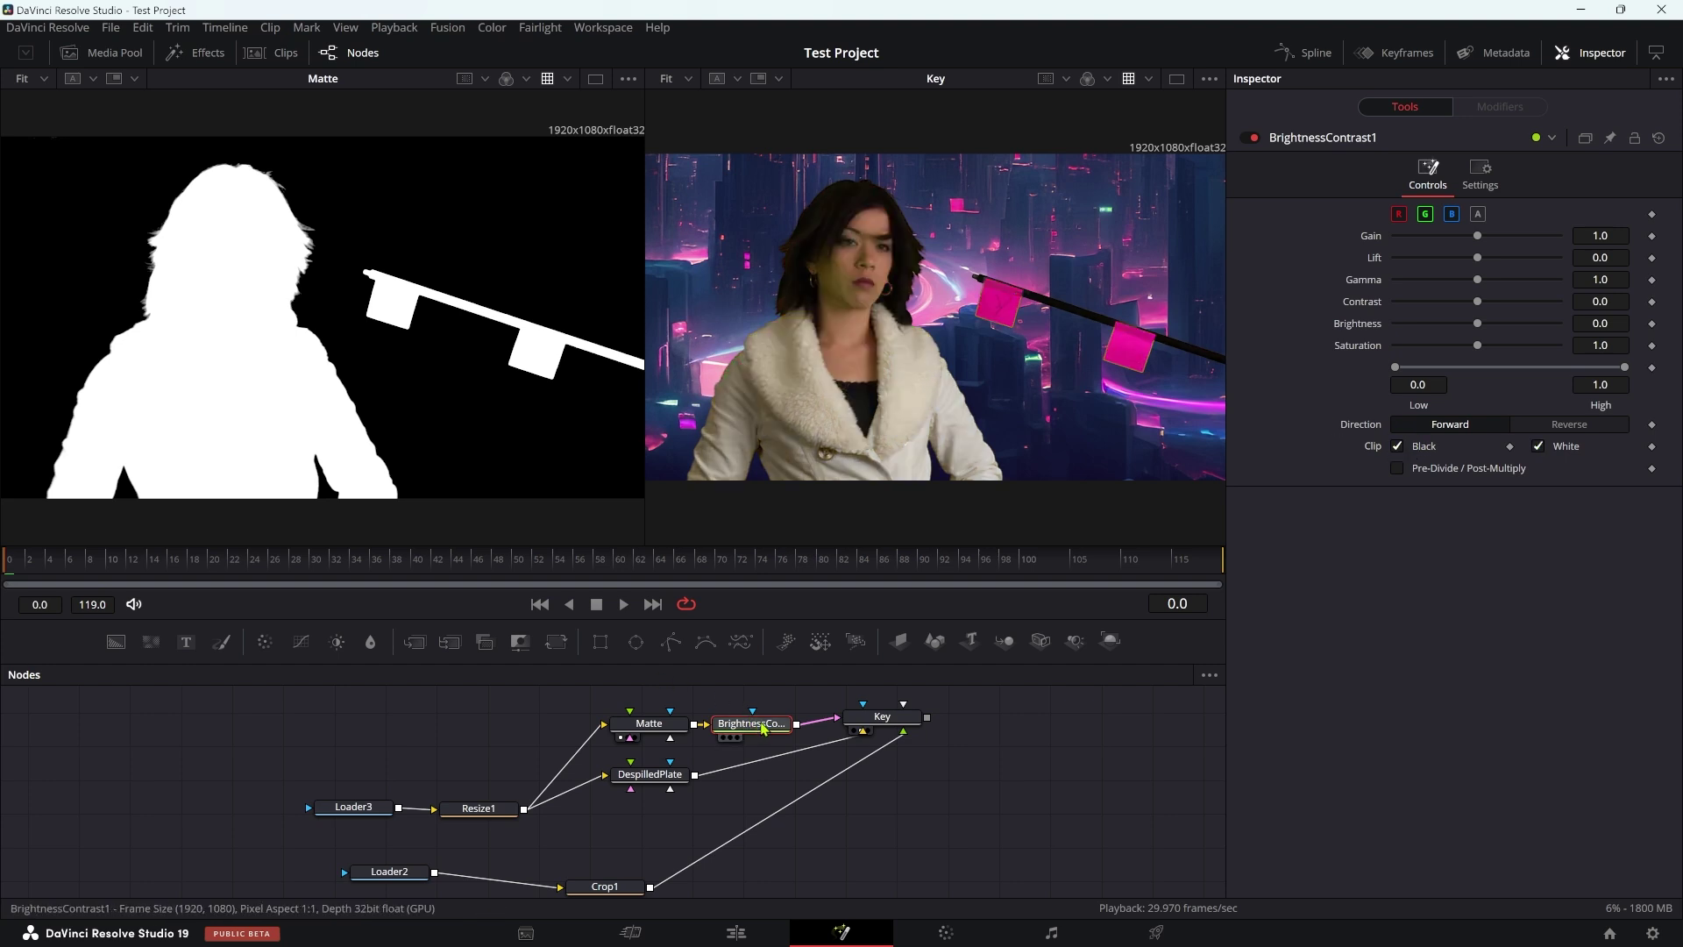
{"action": "key", "text": "1"}
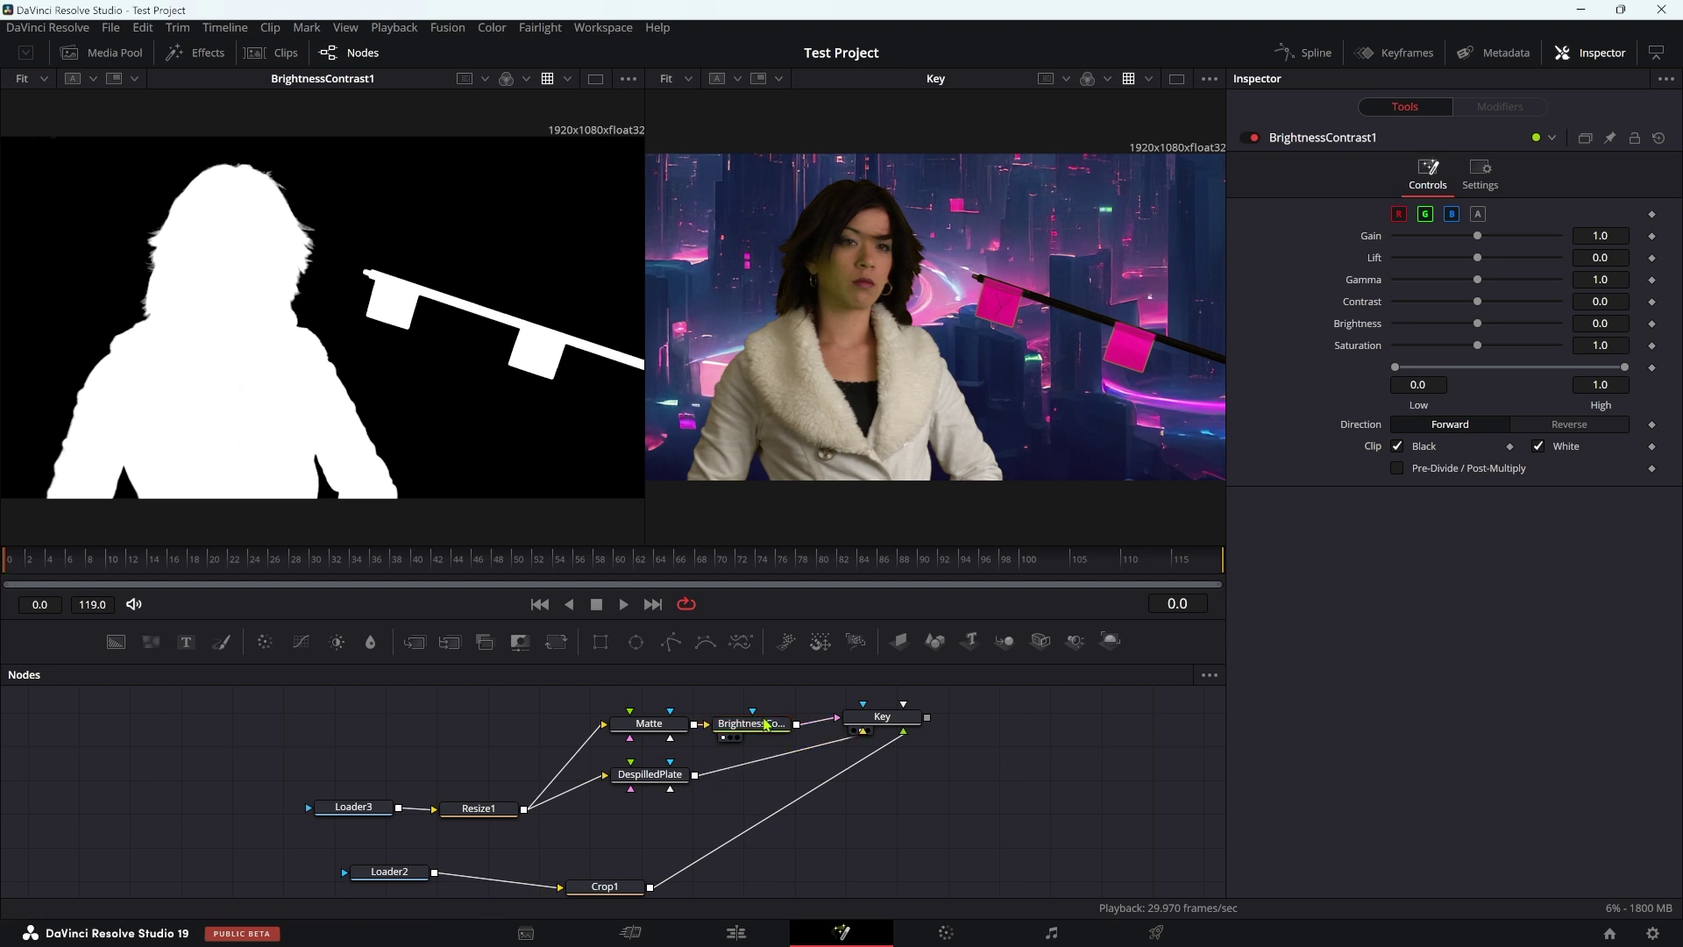
{"action": "left_click_drag", "start_coordinate": [769, 720], "coordinate": [779, 715]}
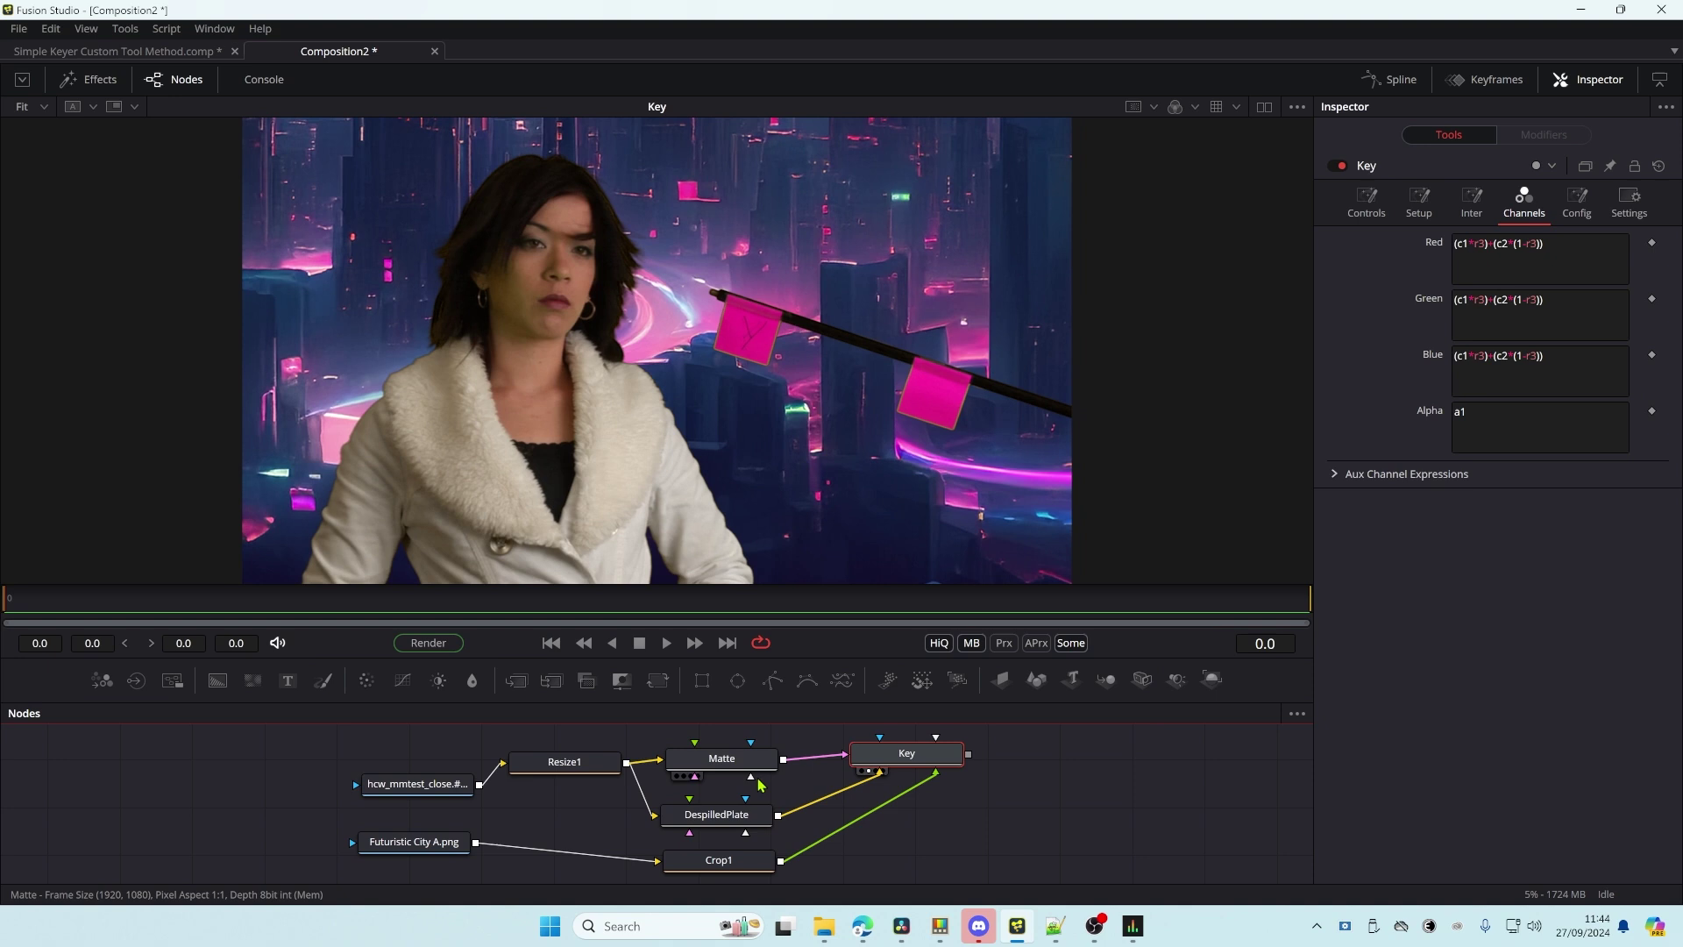
{"action": "left_click", "coordinate": [683, 776]}
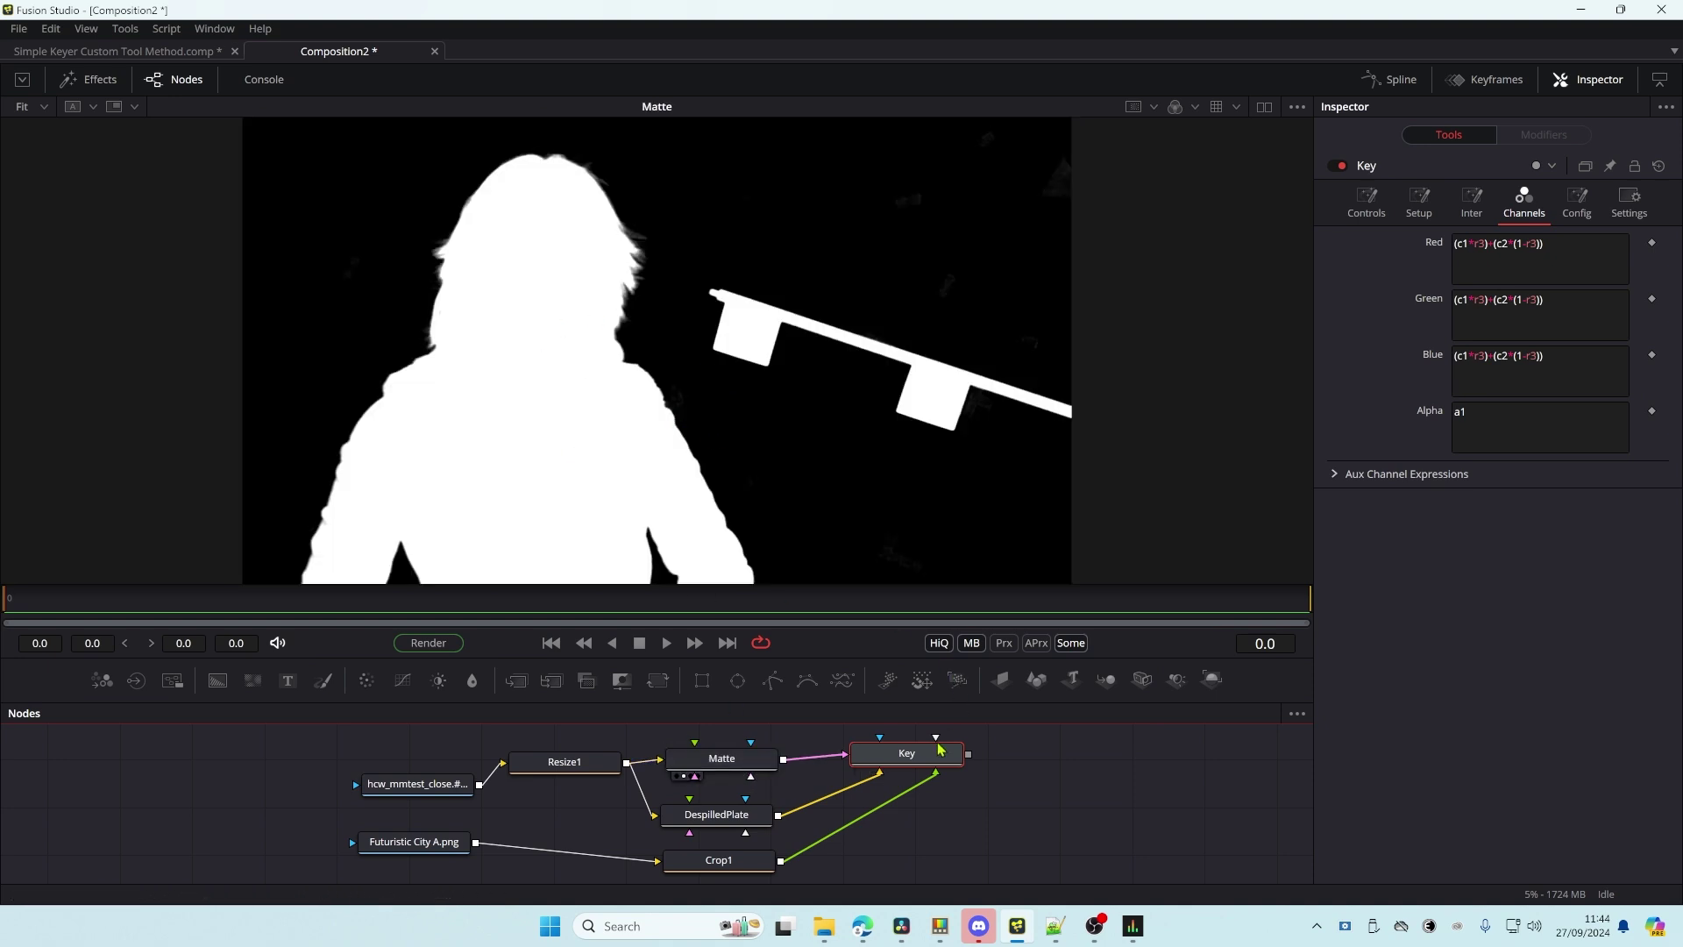
{"action": "left_click_drag", "start_coordinate": [929, 755], "coordinate": [912, 759]}
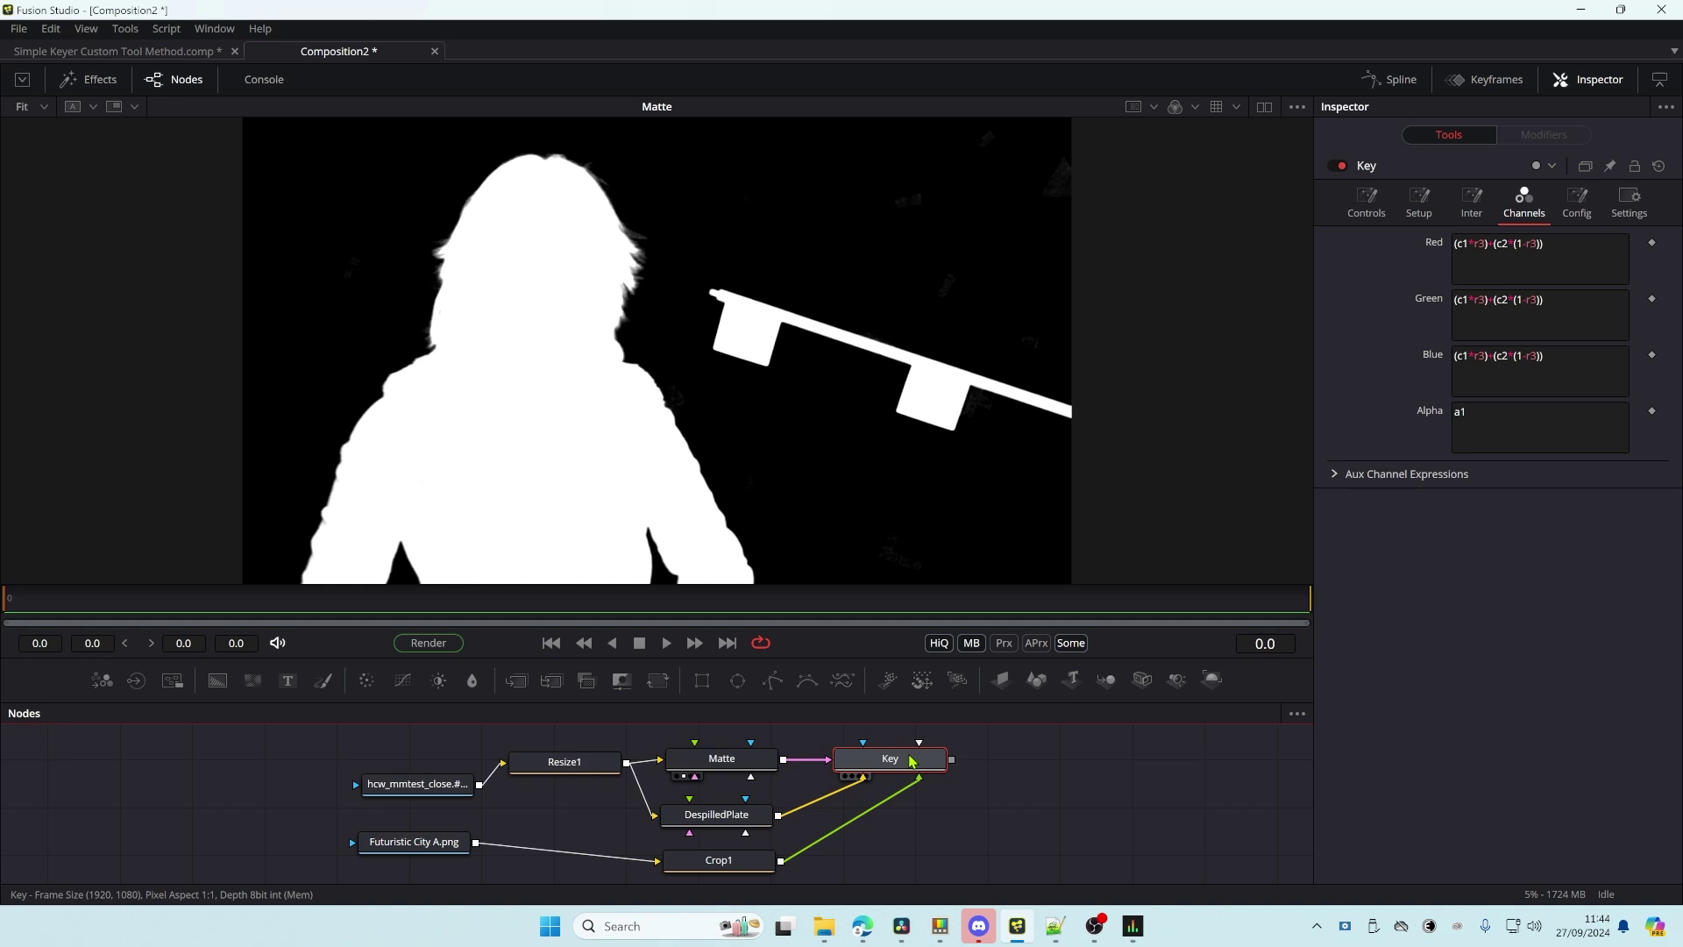
{"action": "key", "text": "1"}
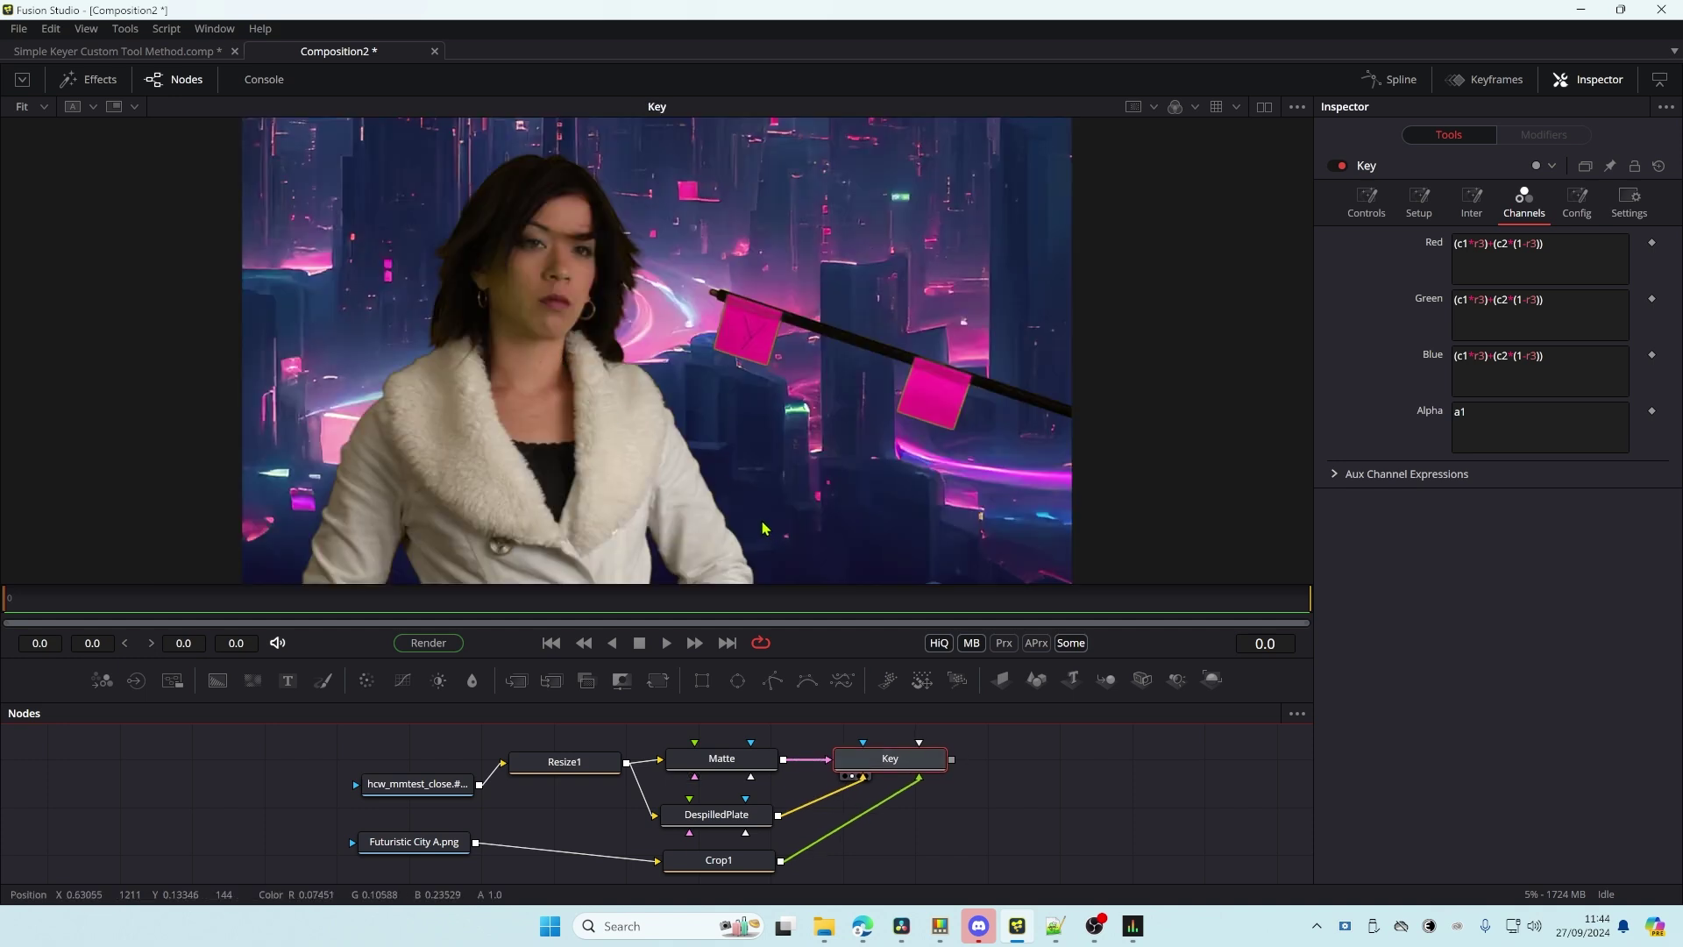